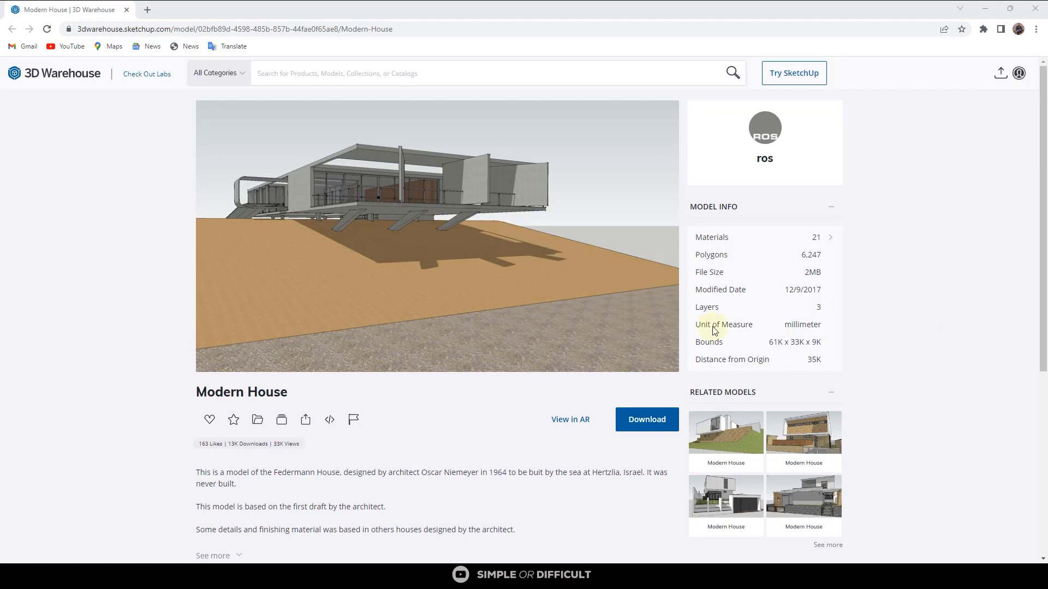
# Download the Modern House model as a SketchUp 2020 model and open it in SketchUp, accepting the version notice.
pyautogui.click(654, 431)
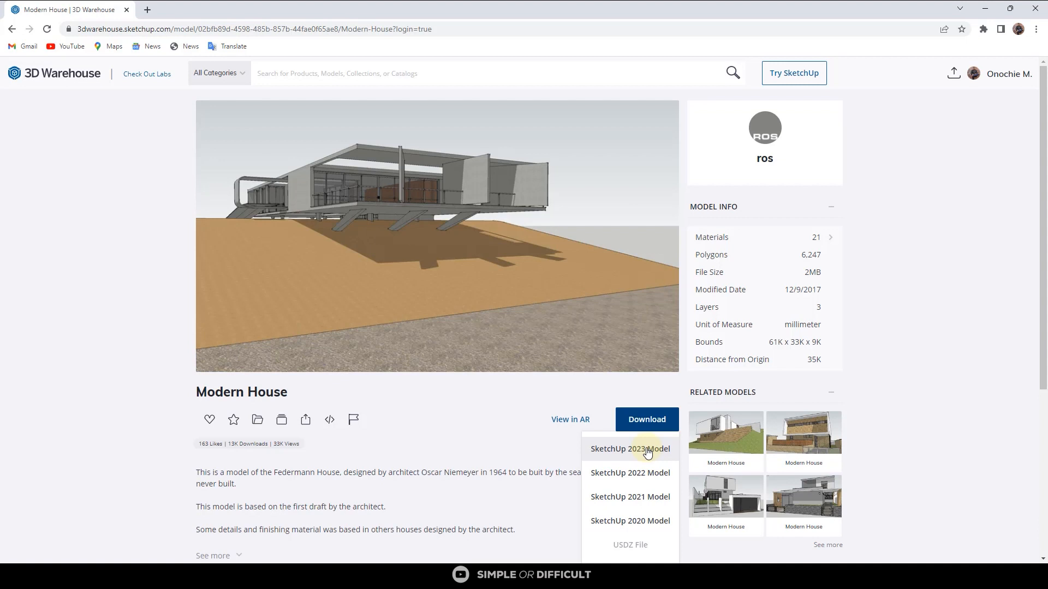
pyautogui.click(631, 522)
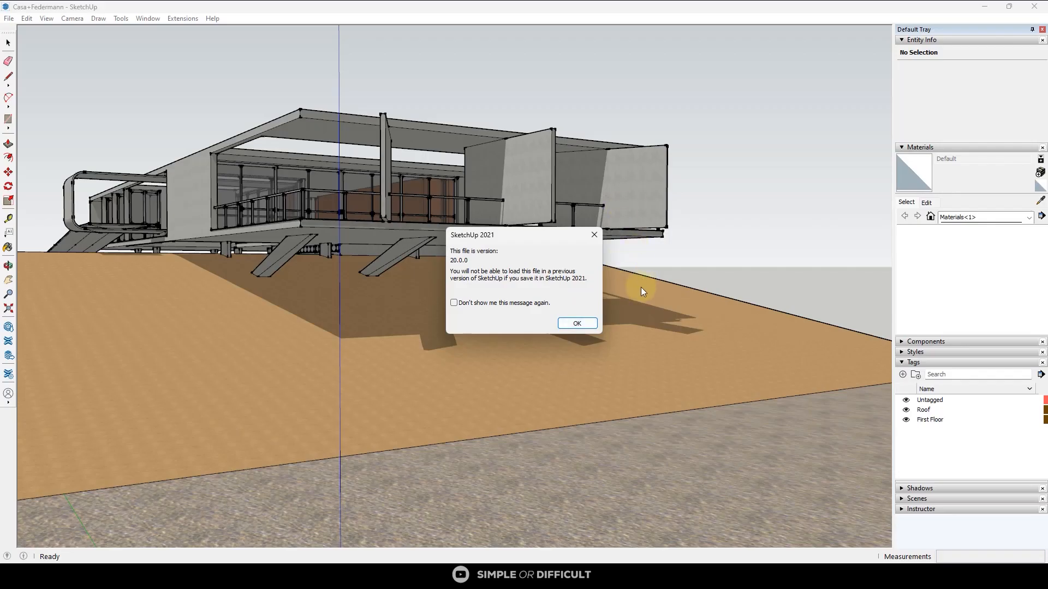
pyautogui.click(589, 323)
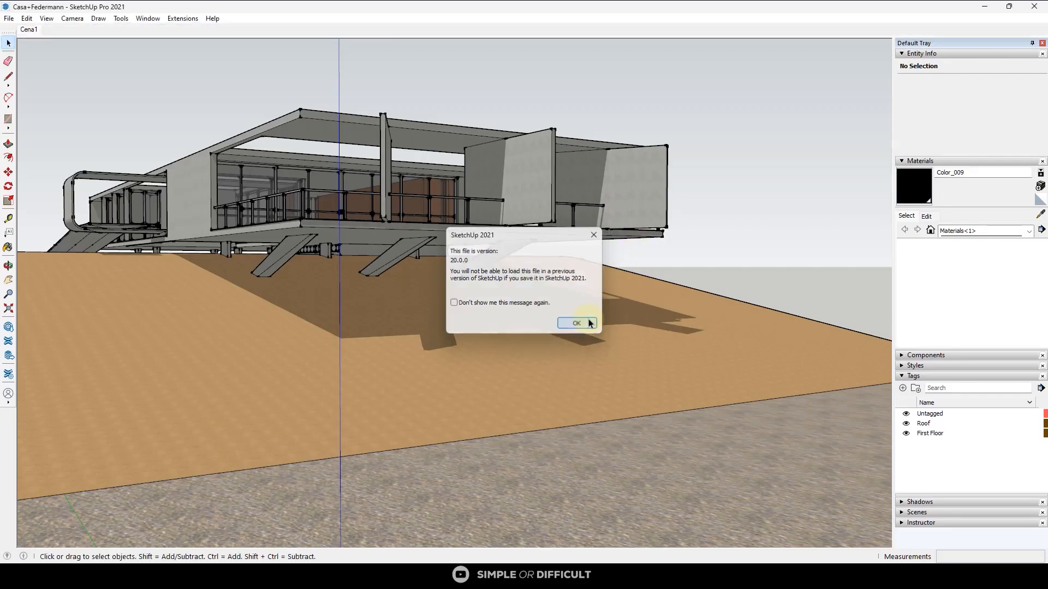
pyautogui.moveTo(547, 314); pyautogui.dragTo(613, 365, button='middle')
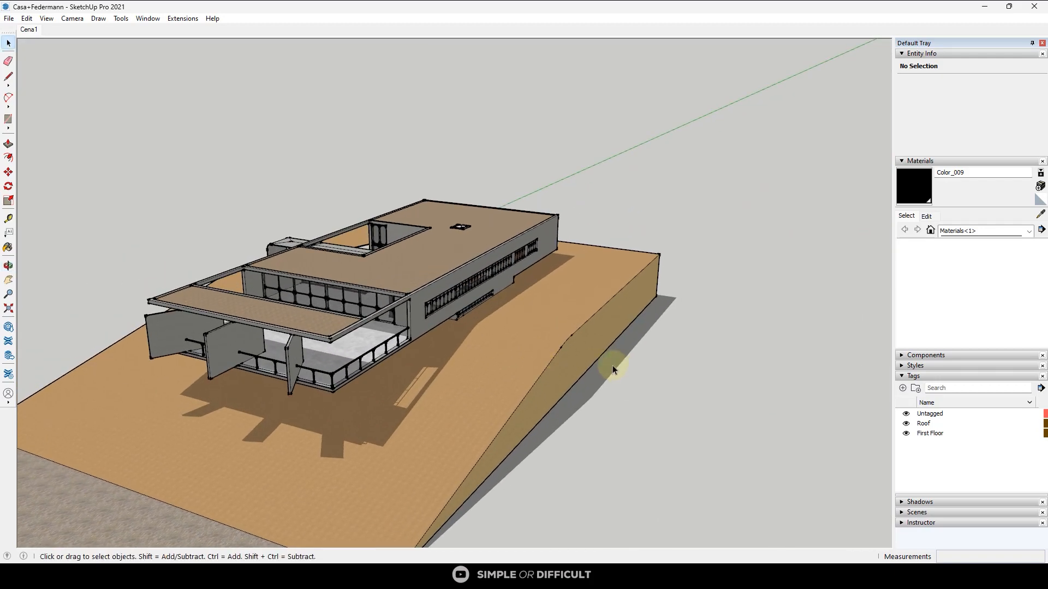
# Save the model as SketchUp Version 8 under the name Casa+Federmann in Downloads, replacing the existing file.
pyautogui.click(8, 18)
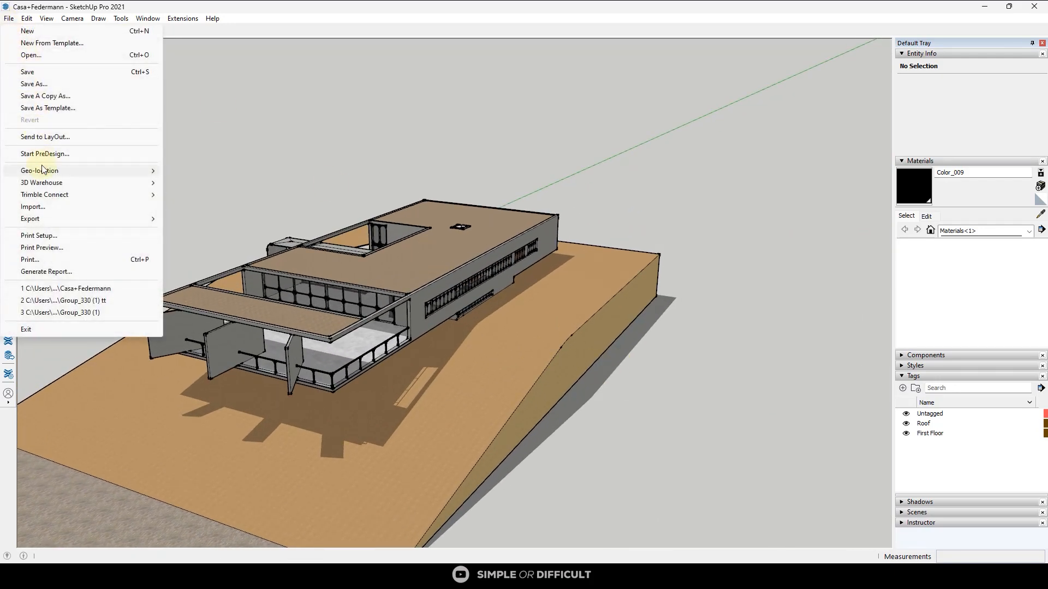
pyautogui.moveTo(42, 169)
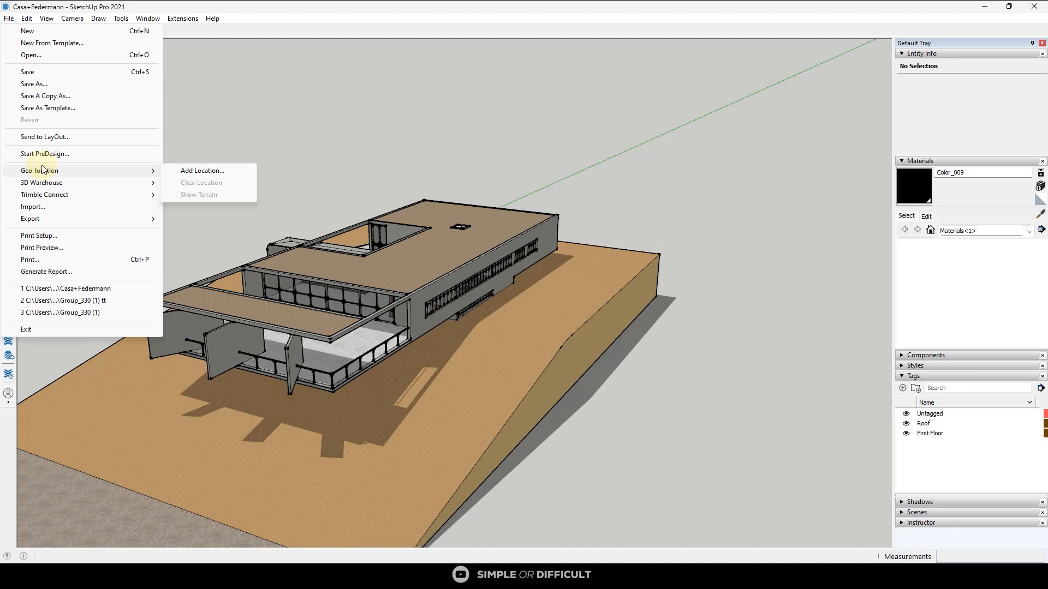
pyautogui.click(47, 85)
pyautogui.click(457, 398)
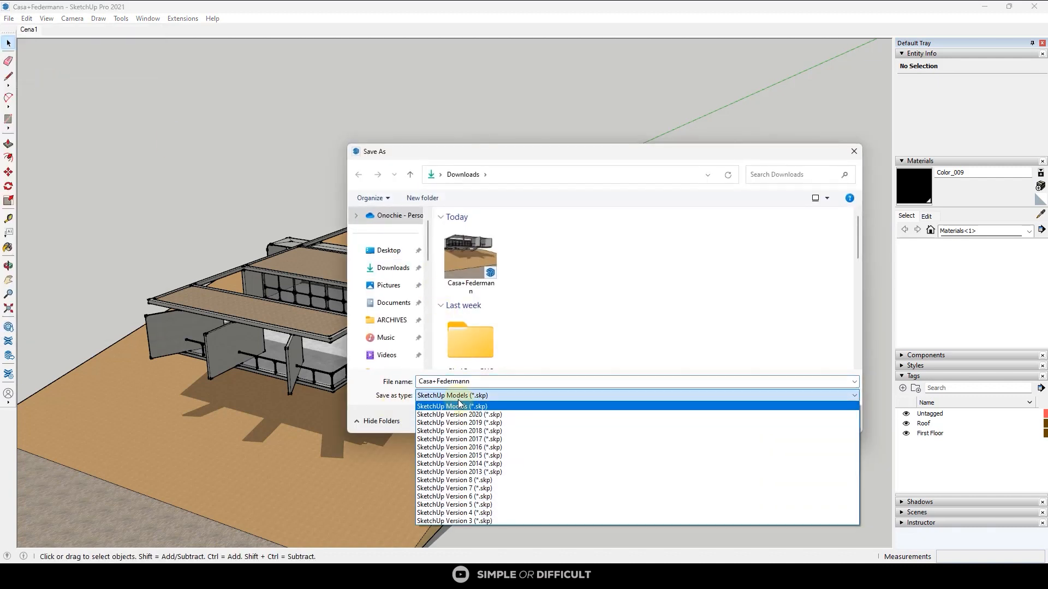
pyautogui.click(472, 479)
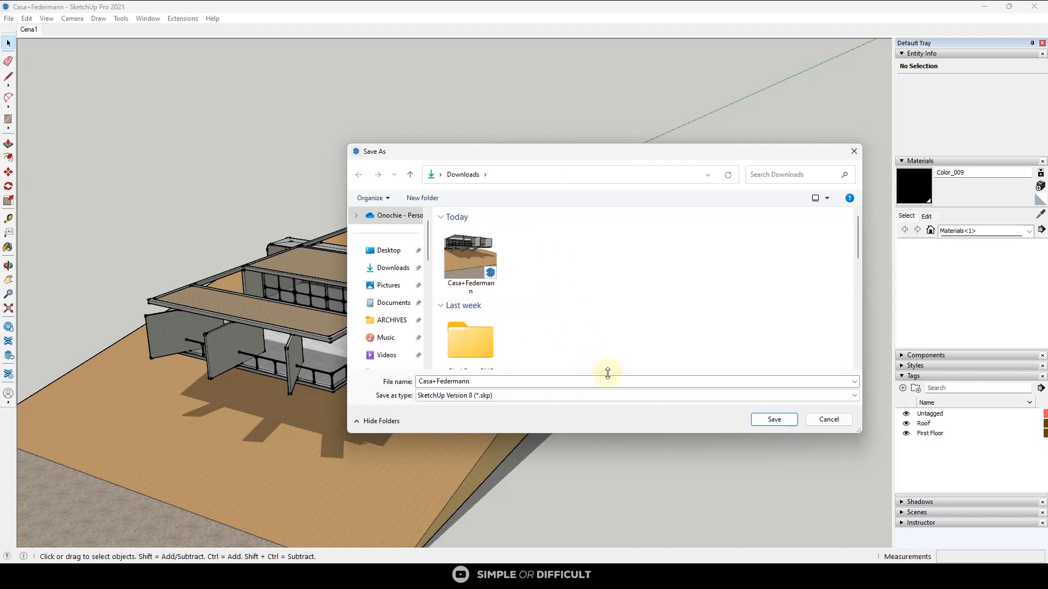
pyautogui.click(763, 420)
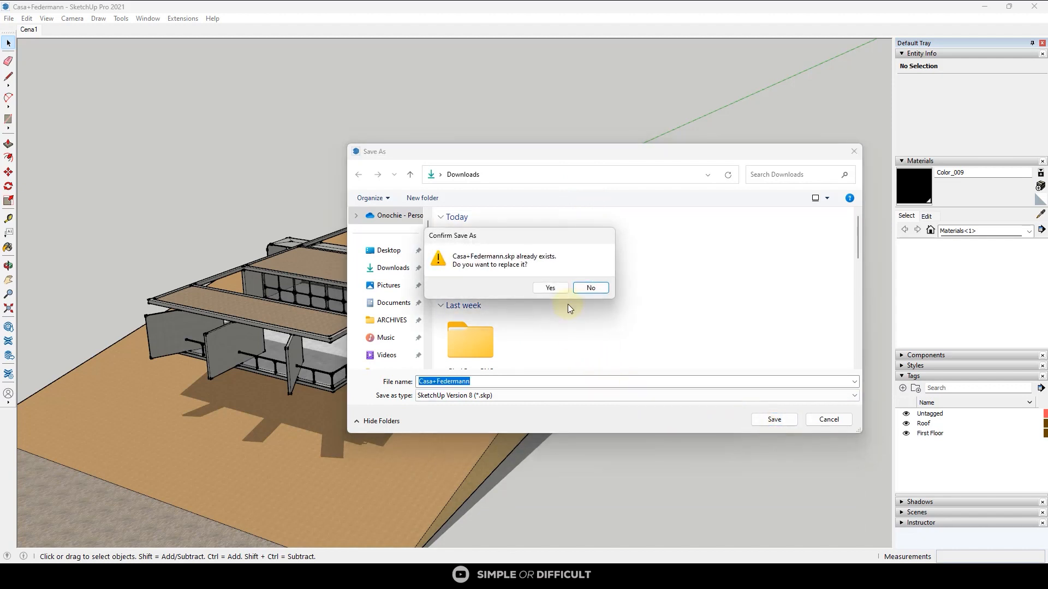
pyautogui.click(551, 288)
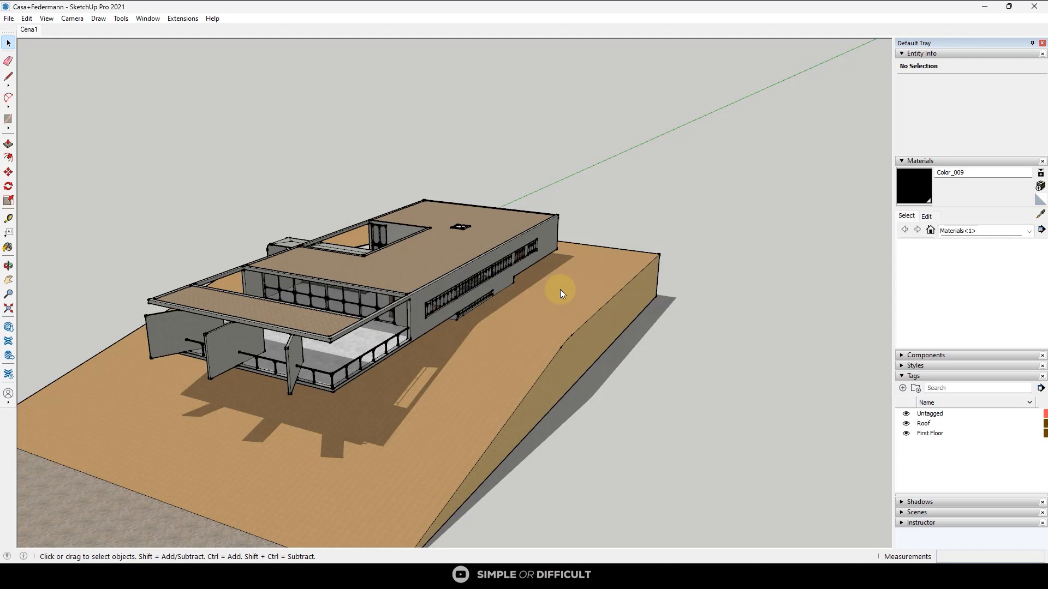
pyautogui.scroll(-2, 560, 293)
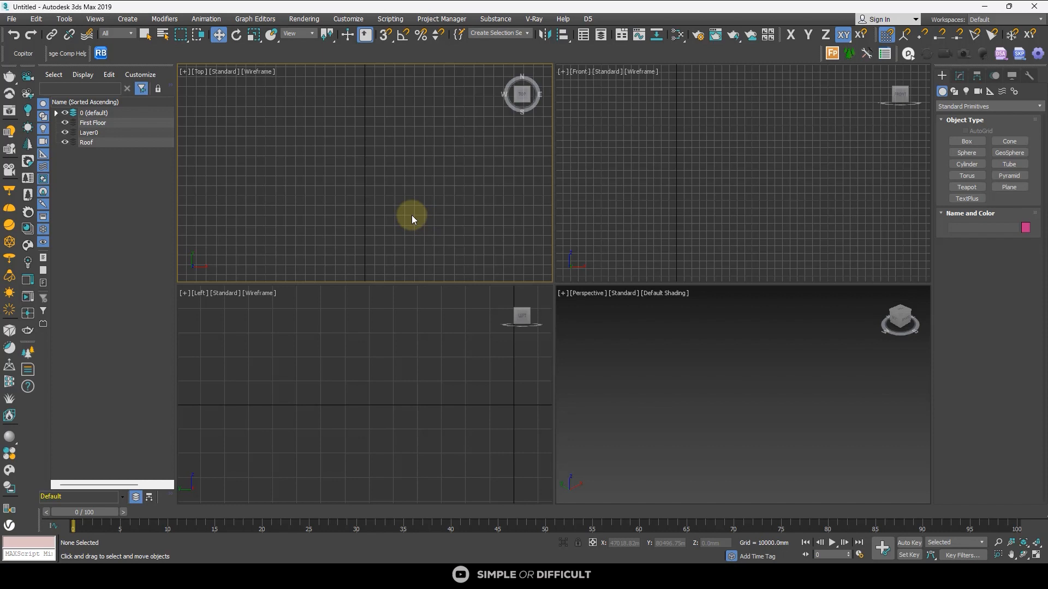
# In 3ds Max, check the display unit scale and the system unit scale.
pyautogui.click(348, 19)
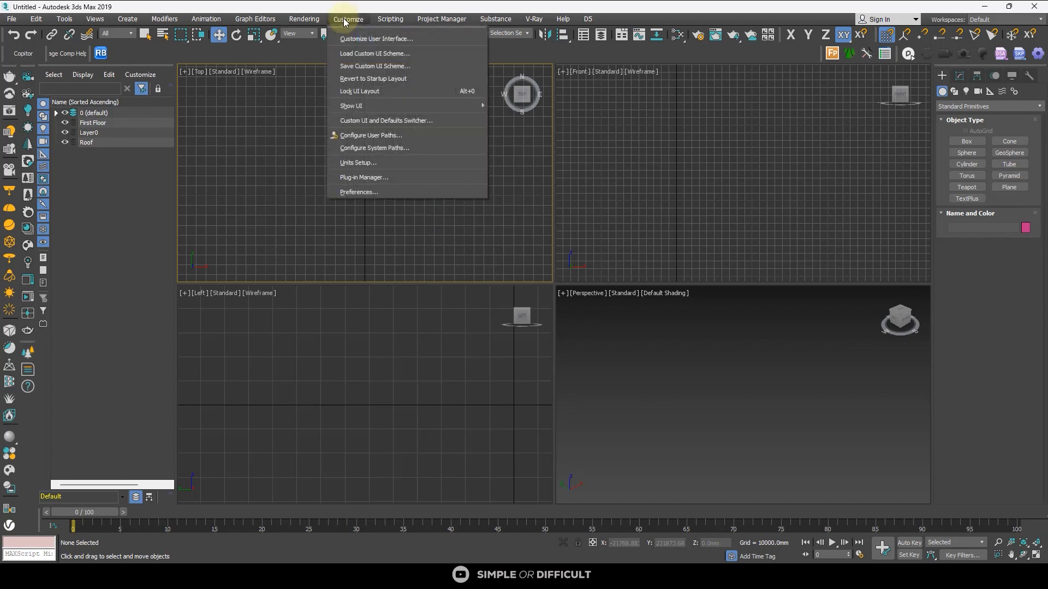
pyautogui.click(366, 163)
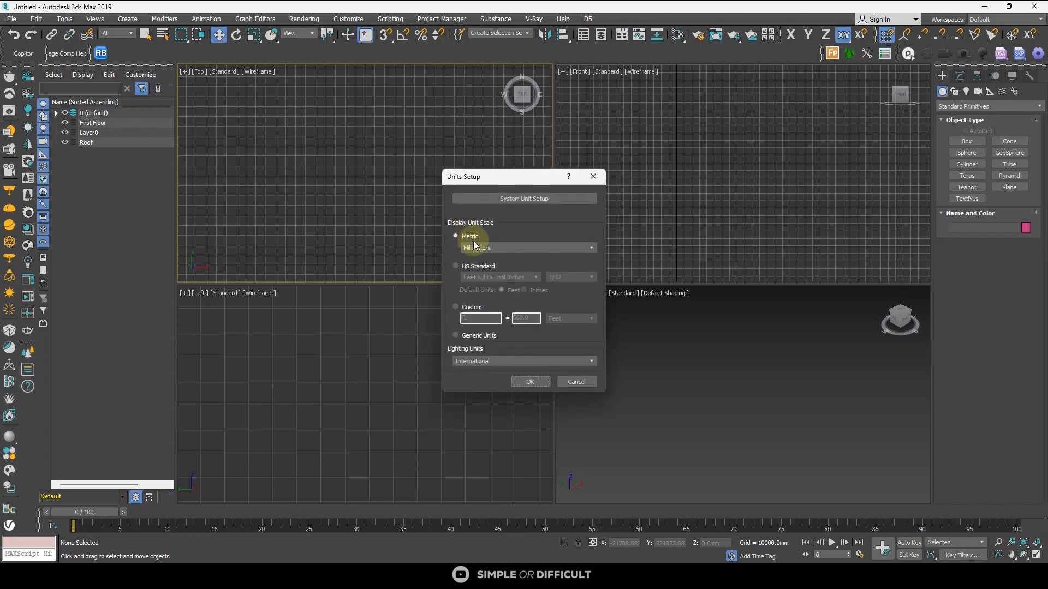
pyautogui.click(522, 198)
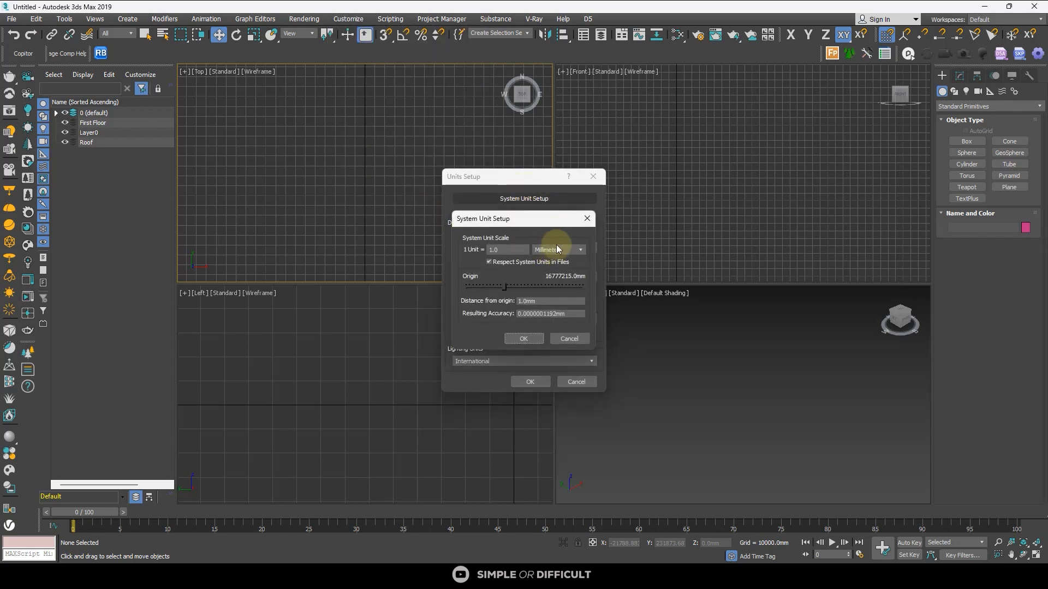
pyautogui.click(608, 226)
pyautogui.click(594, 177)
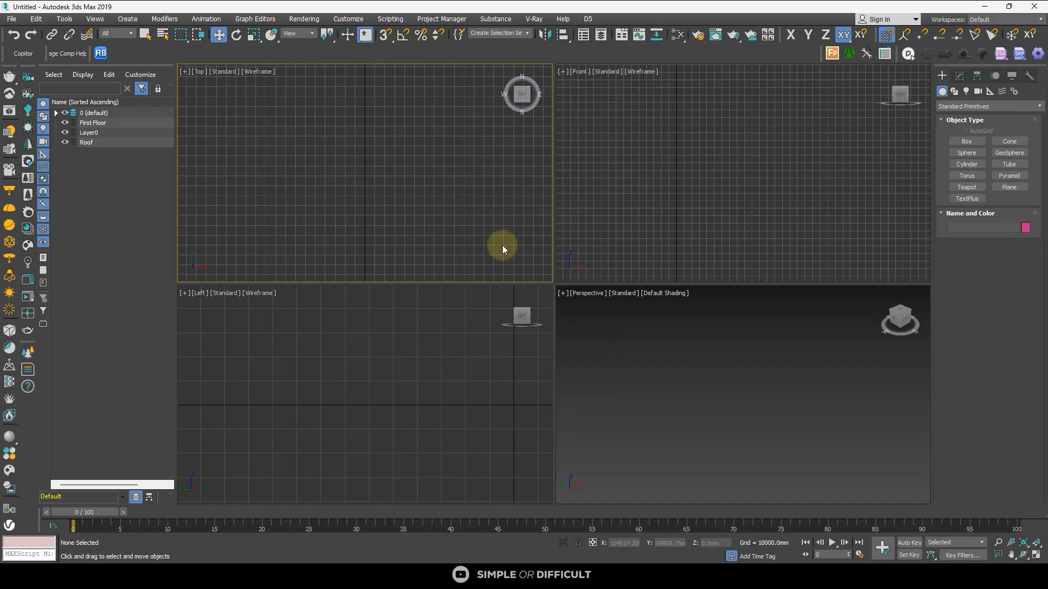
# Change the viewport layout to two side-by-side viewports showing the Top and Front views.
pyautogui.click(734, 423)
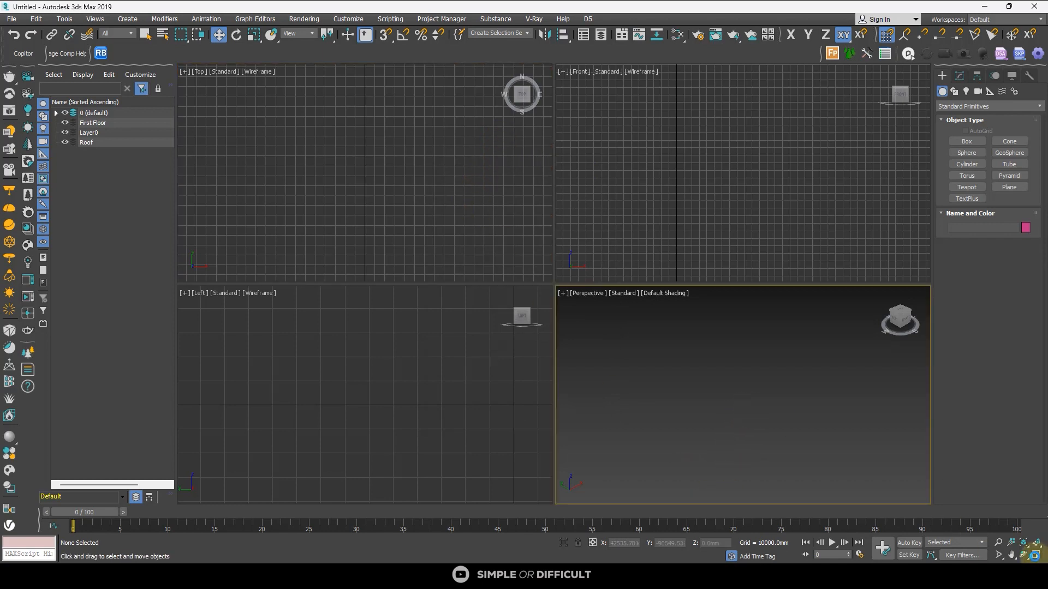
pyautogui.click(450, 188)
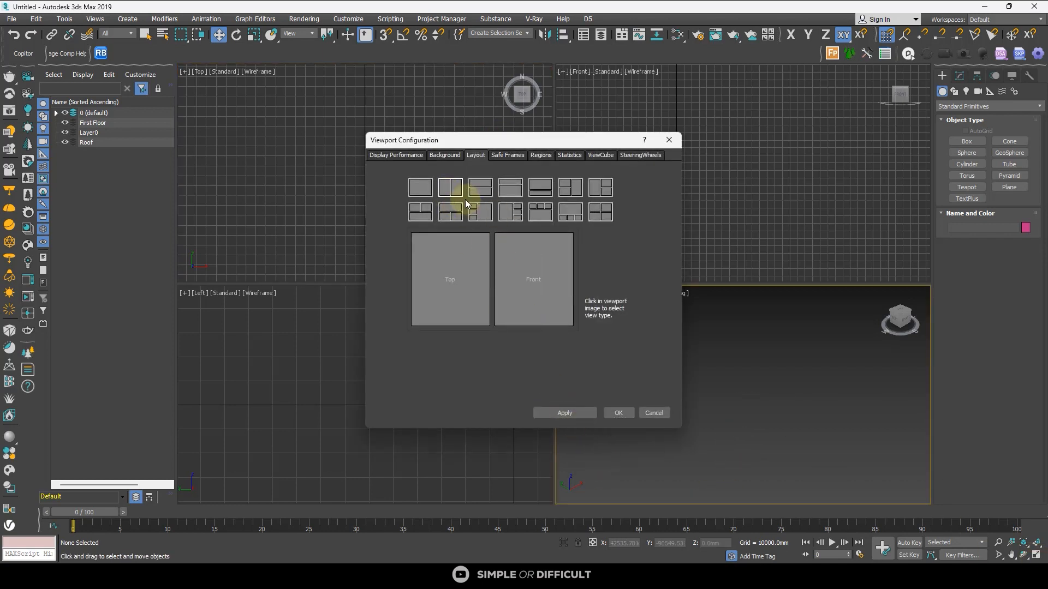
pyautogui.click(564, 412)
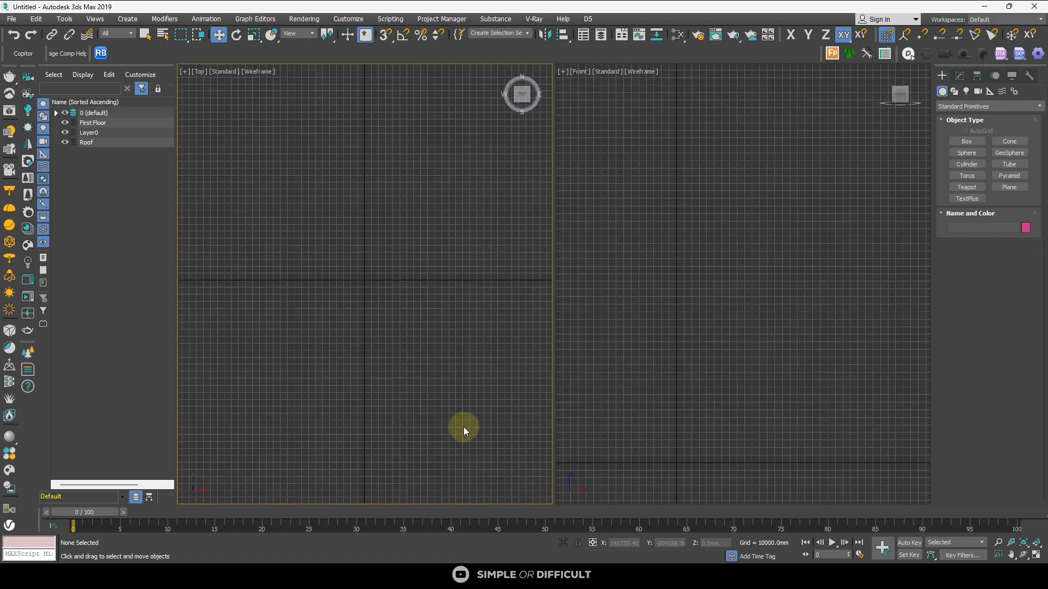
# Import the Casa+Federmann SketchUp file from the Downloads folder and place it in the Top viewport.
pyautogui.click(10, 22)
pyautogui.click(379, 237)
pyautogui.click(474, 576)
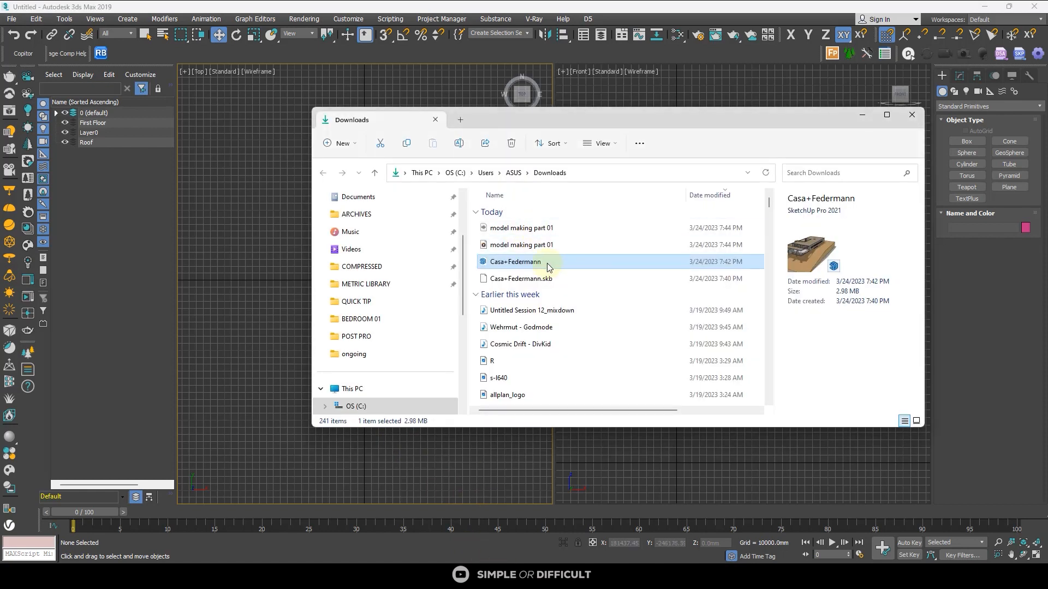
pyautogui.moveTo(583, 116); pyautogui.dragTo(817, 101)
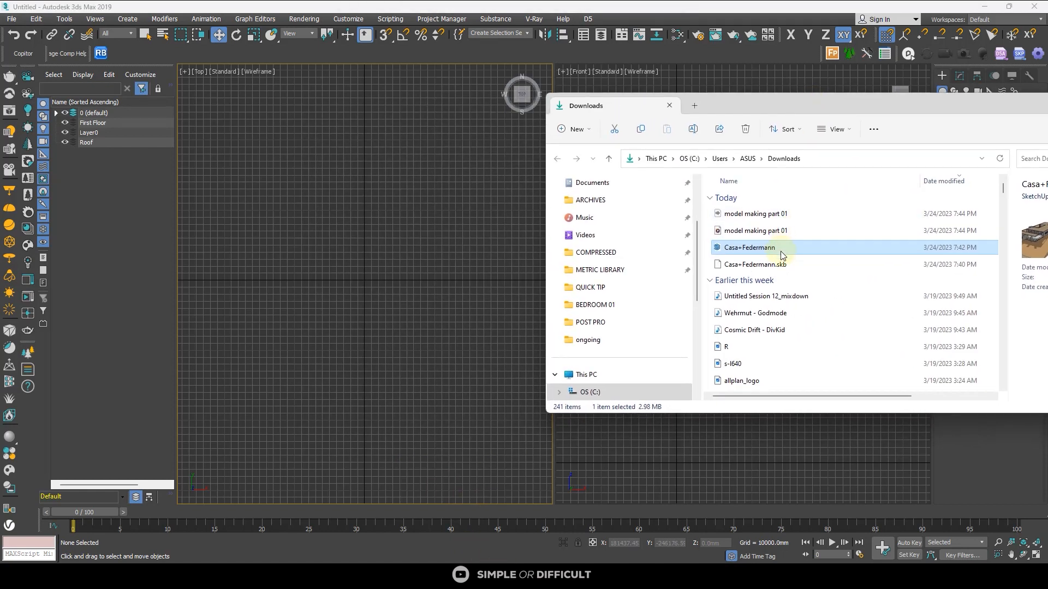
pyautogui.moveTo(783, 248)
pyautogui.mouseDown()
pyautogui.moveTo(658, 250)
pyautogui.moveTo(412, 216)
pyautogui.mouseUp()
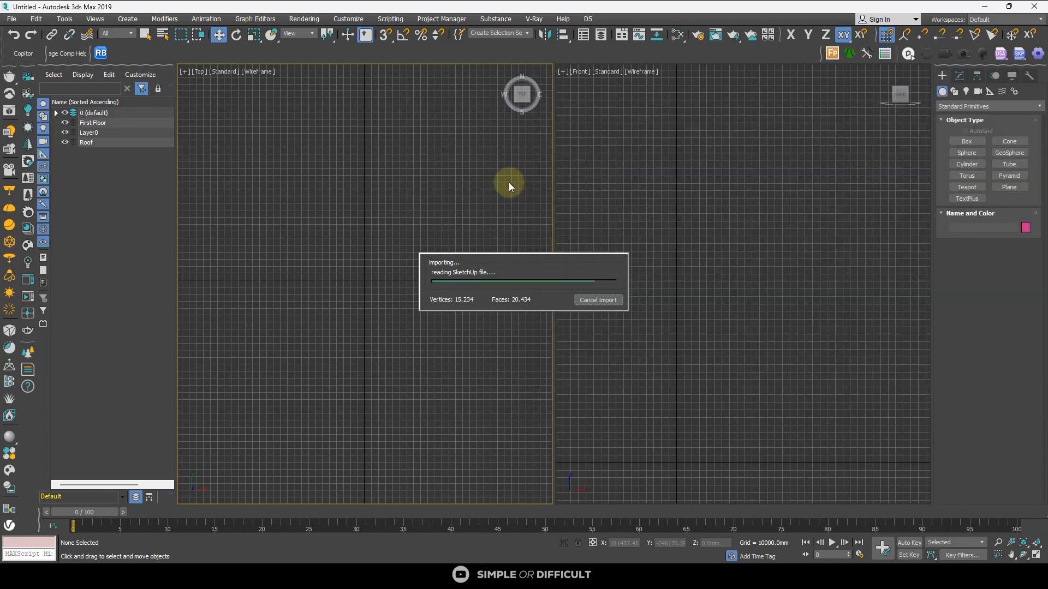
pyautogui.scroll(-3, 346, 314)
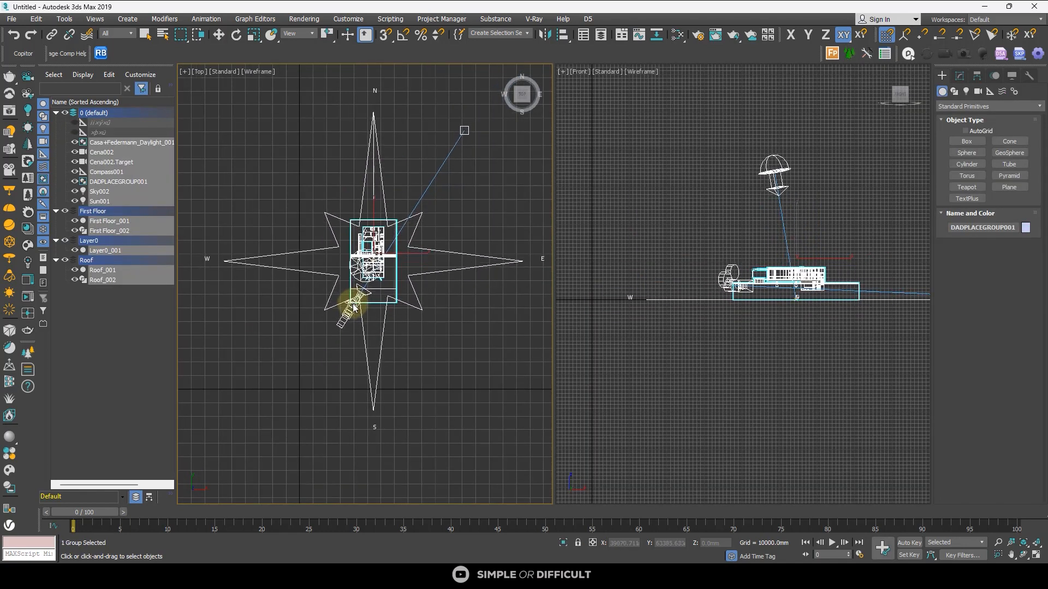
pyautogui.click(351, 302)
pyautogui.click(442, 318)
pyautogui.scroll(2, 433, 251)
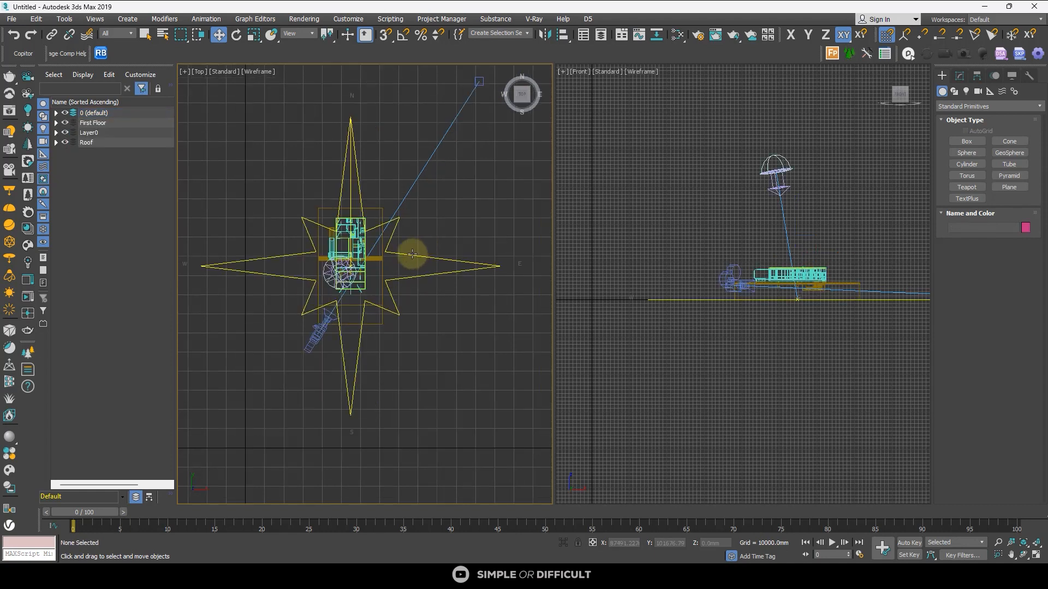
# Delete the imported compass, camera and daylight system so that only the house and terrain geometry are kept.
pyautogui.click(412, 254)
pyautogui.scroll(-2, 413, 254)
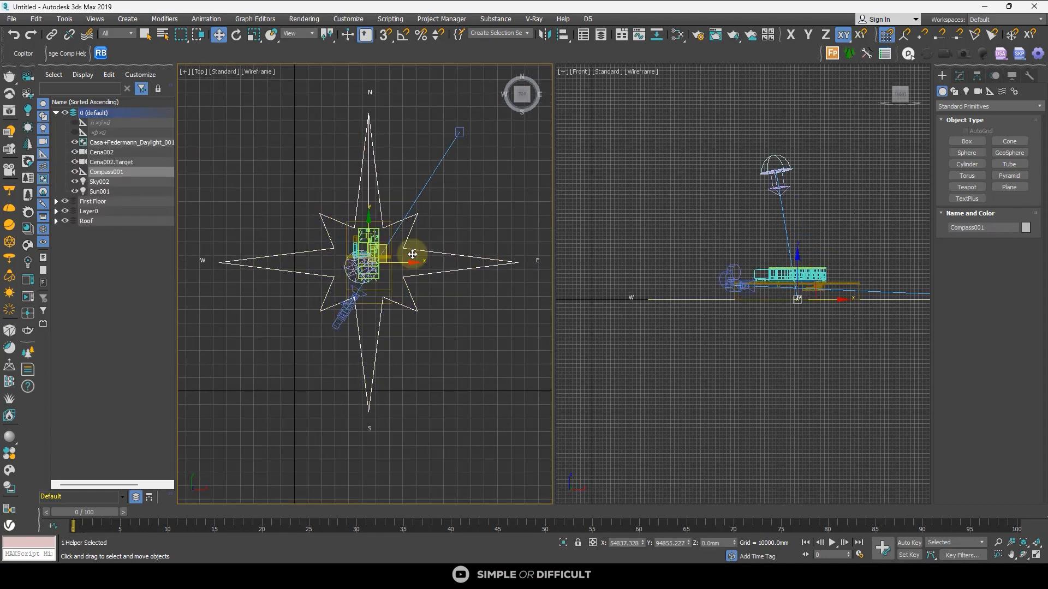
pyautogui.press('Delete')
pyautogui.click(345, 315)
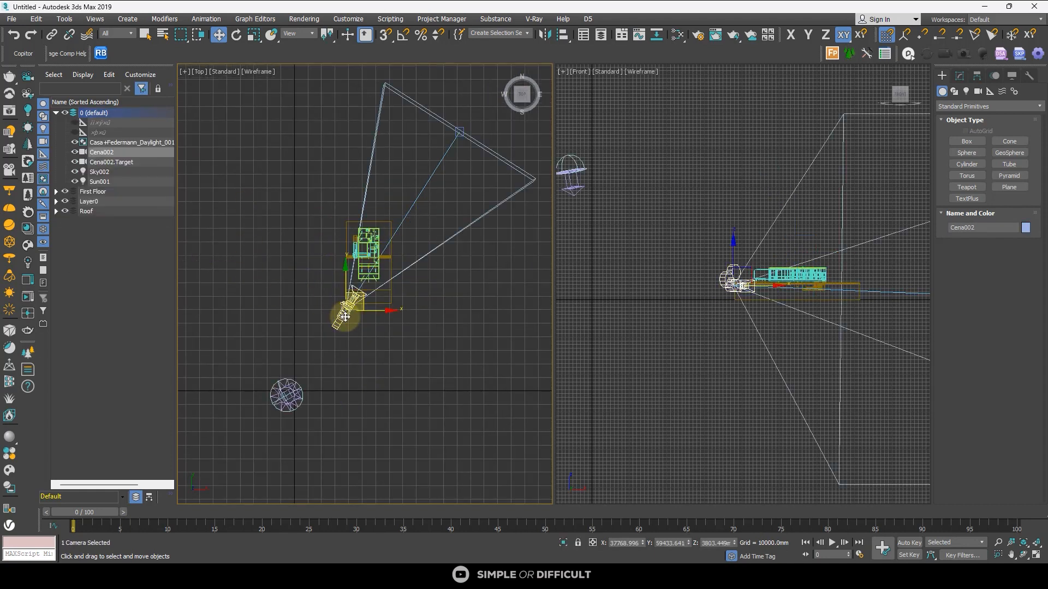
pyautogui.press('Delete')
pyautogui.moveTo(365, 368); pyautogui.dragTo(260, 434)
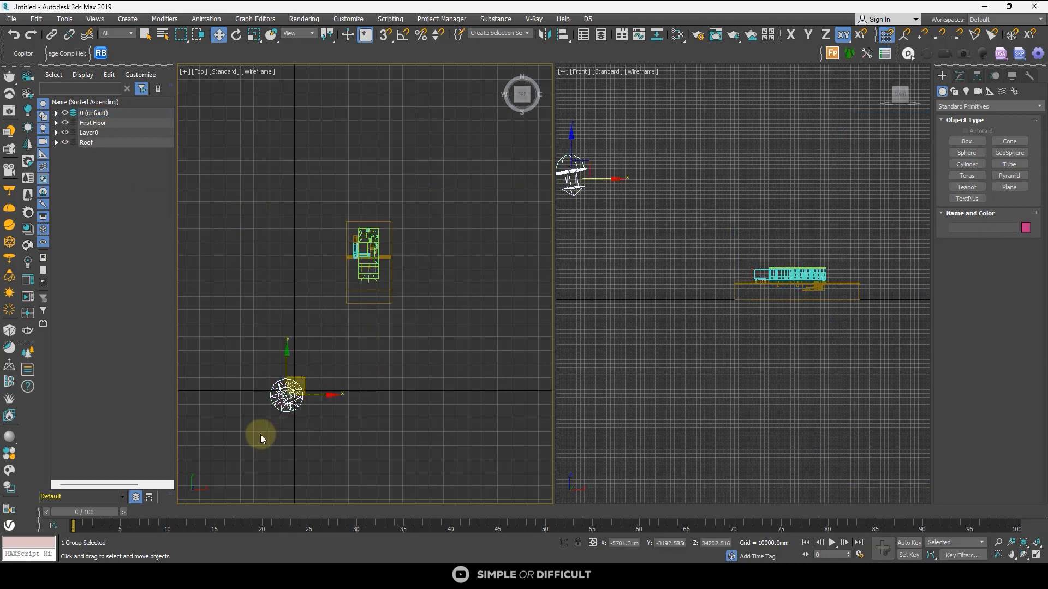
pyautogui.press('Delete')
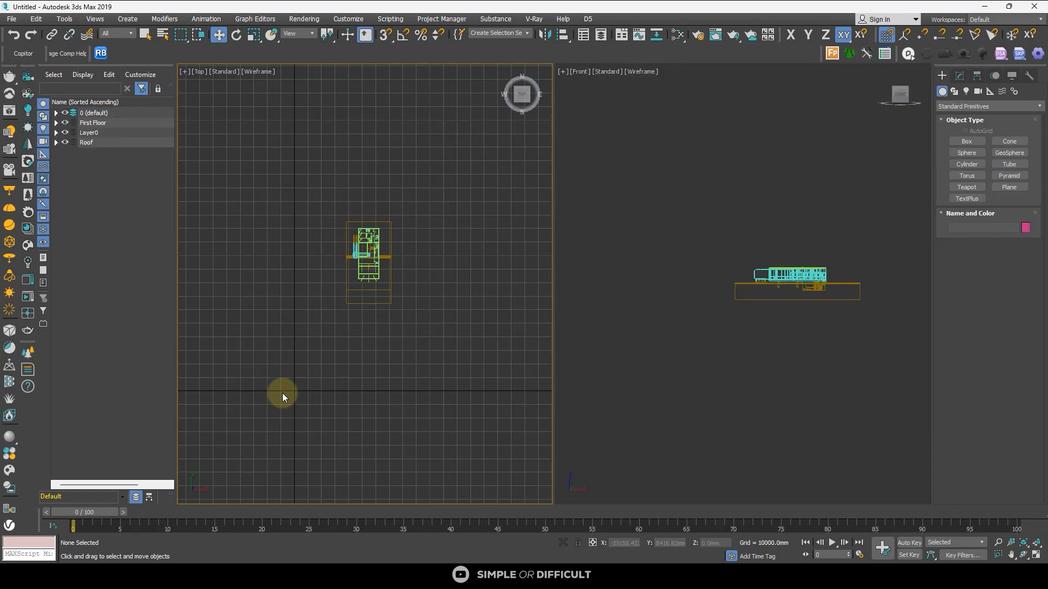
# Maximize the viewport, hide its grid and display the model shaded in the Top view.
pyautogui.keyDown('alt'); pyautogui.moveTo(282, 393); pyautogui.dragTo(283, 380, button='middle'); pyautogui.keyUp('alt')
pyautogui.hotkey('alt', 'w')
pyautogui.press('g')
pyautogui.press('F3')
pyautogui.moveTo(568, 414)
pyautogui.keyDown('alt'); pyautogui.mouseDown(button='middle')
pyautogui.moveTo(591, 385)
pyautogui.moveTo(559, 346)
pyautogui.moveTo(561, 389)
pyautogui.mouseUp(button='middle'); pyautogui.keyUp('alt')
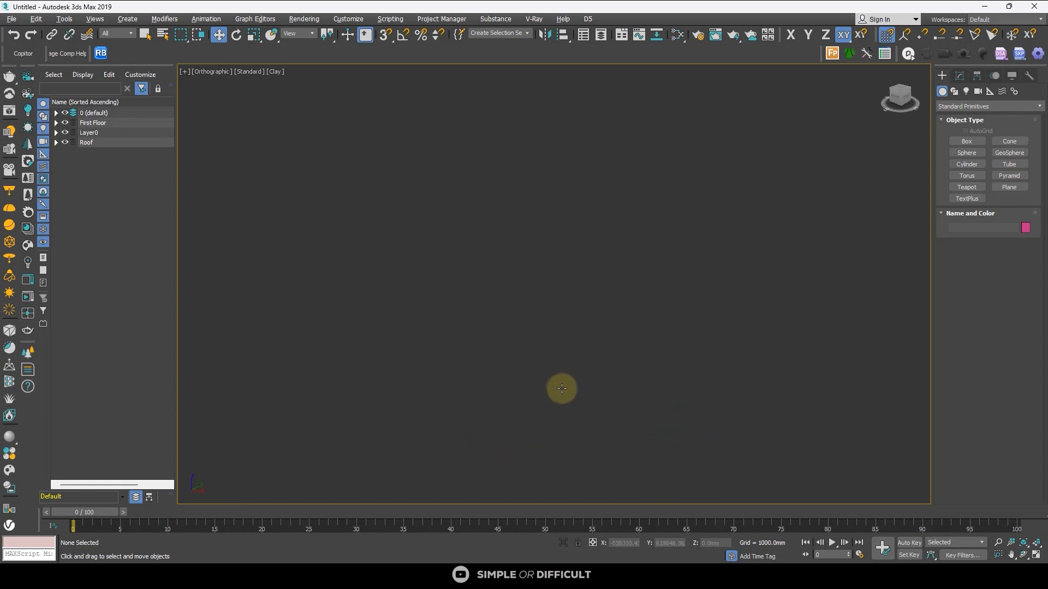
pyautogui.press('t')
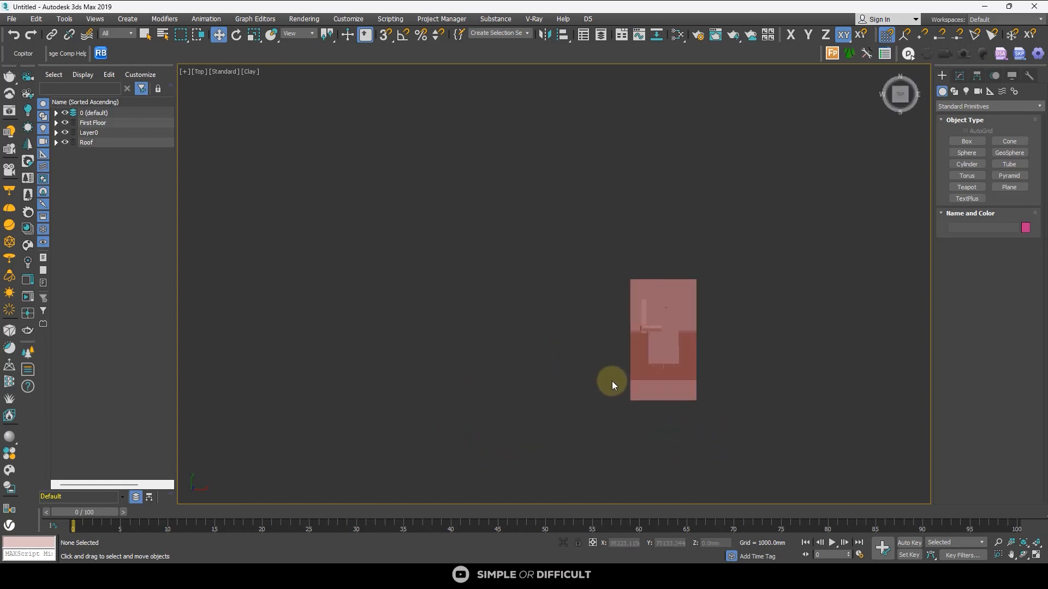
# Draw a box about 82,881 mm long and 33,186 mm wide from the terrain's rear corner, matching the terrain's width.
pyautogui.click(676, 391)
pyautogui.press('x')
pyautogui.moveTo(688, 409); pyautogui.dragTo(751, 230, button='middle')
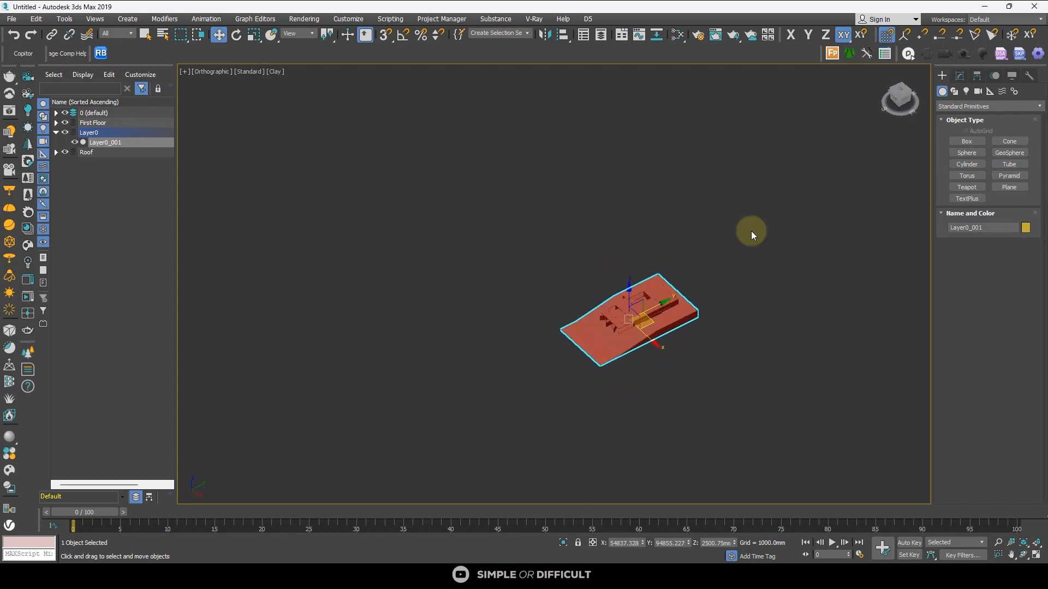
pyautogui.click(966, 140)
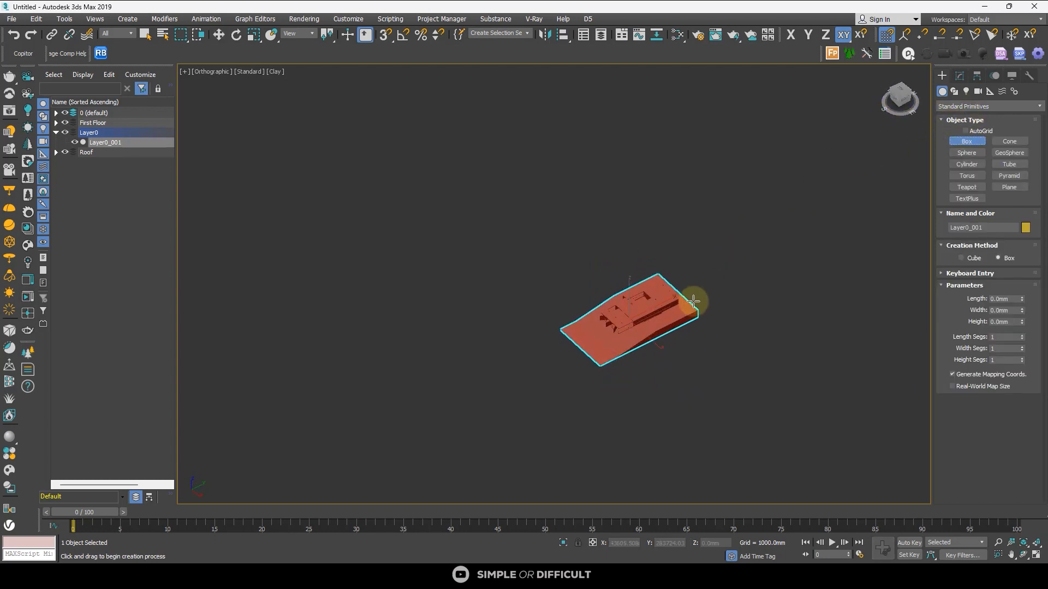
pyautogui.scroll(5, 684, 319)
pyautogui.press('t')
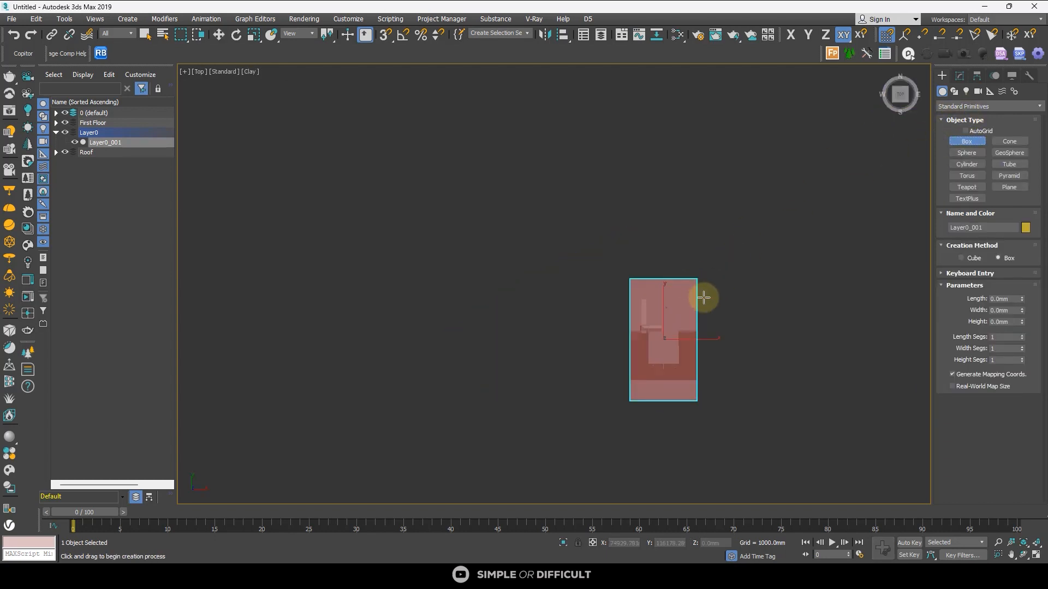
pyautogui.scroll(2, 661, 294)
pyautogui.moveTo(661, 295); pyautogui.dragTo(508, 218, button='middle')
pyautogui.scroll(4, 474, 206)
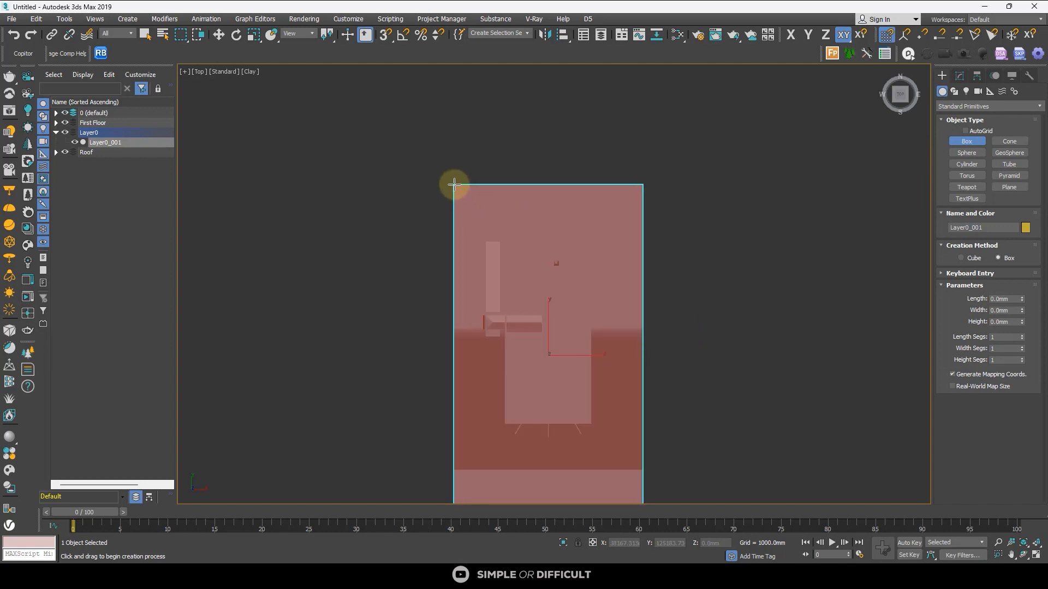
pyautogui.moveTo(454, 184); pyautogui.dragTo(628, 388)
pyautogui.scroll(-5, 624, 261)
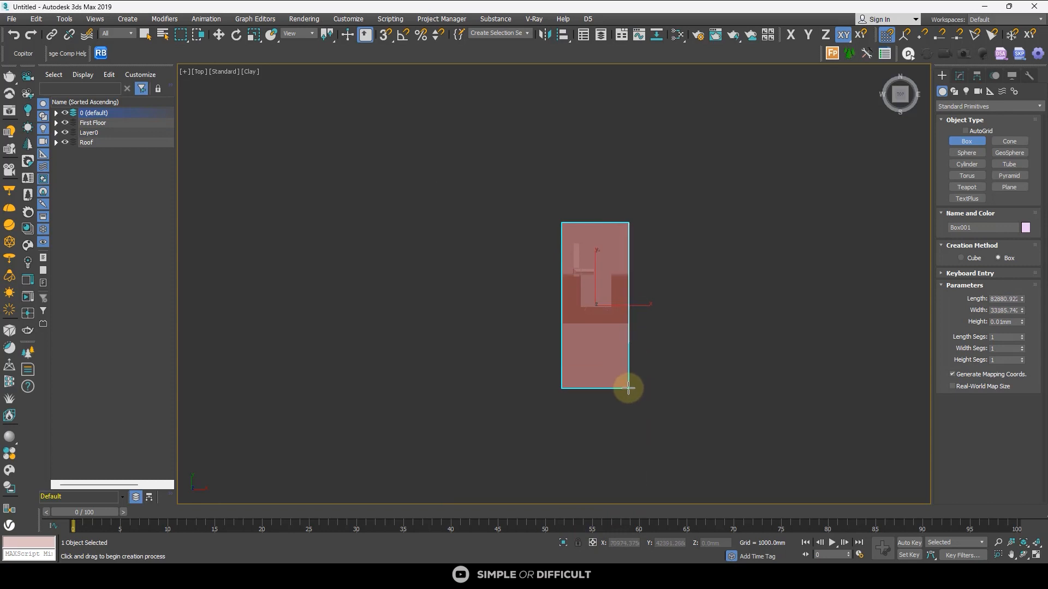
pyautogui.click(628, 379)
# Move the new box vertically in the Right view so its top edge sits against the terrain's underside.
pyautogui.keyDown('alt'); pyautogui.moveTo(627, 378); pyautogui.dragTo(554, 315, button='middle'); pyautogui.keyUp('alt')
pyautogui.click(219, 34)
pyautogui.click(901, 94)
pyautogui.scroll(6, 610, 302)
pyautogui.moveTo(553, 304); pyautogui.dragTo(552, 337)
pyautogui.scroll(10, 870, 337)
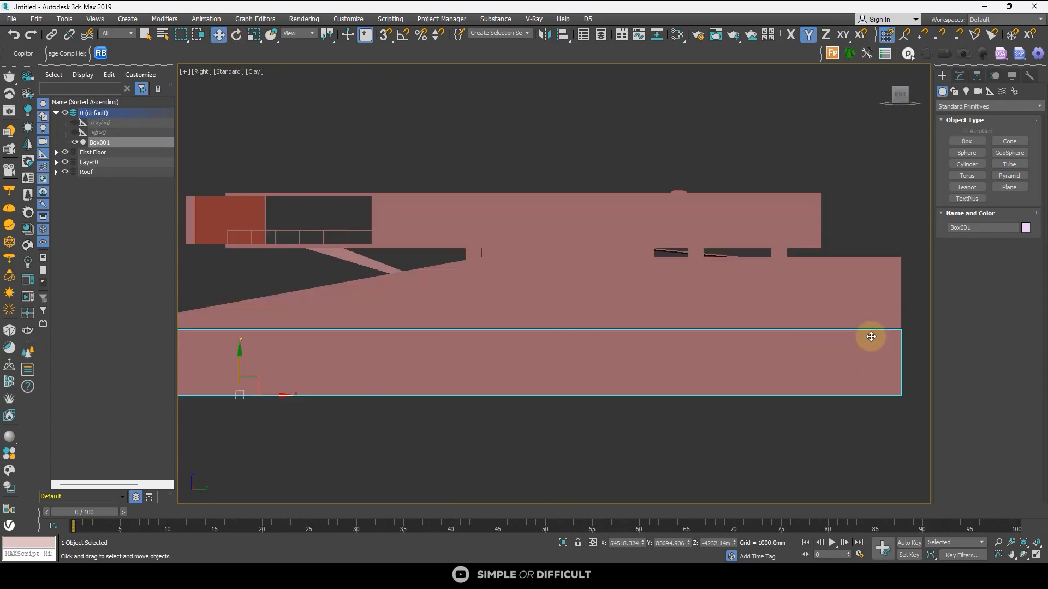
# Nudge the box upward in the Right view until its top edge meets the terrain's bottom edge.
pyautogui.moveTo(869, 336); pyautogui.dragTo(625, 311, button='middle')
pyautogui.moveTo(625, 312); pyautogui.dragTo(625, 292)
pyautogui.scroll(-10, 619, 282)
# Convert the base box to an Editable Poly.
pyautogui.keyDown('alt'); pyautogui.moveTo(489, 199); pyautogui.dragTo(590, 349, button='middle'); pyautogui.keyUp('alt')
pyautogui.scroll(-3, 601, 372)
pyautogui.rightClick(593, 369)
pyautogui.scroll(4, 601, 374)
pyautogui.rightClick(556, 376)
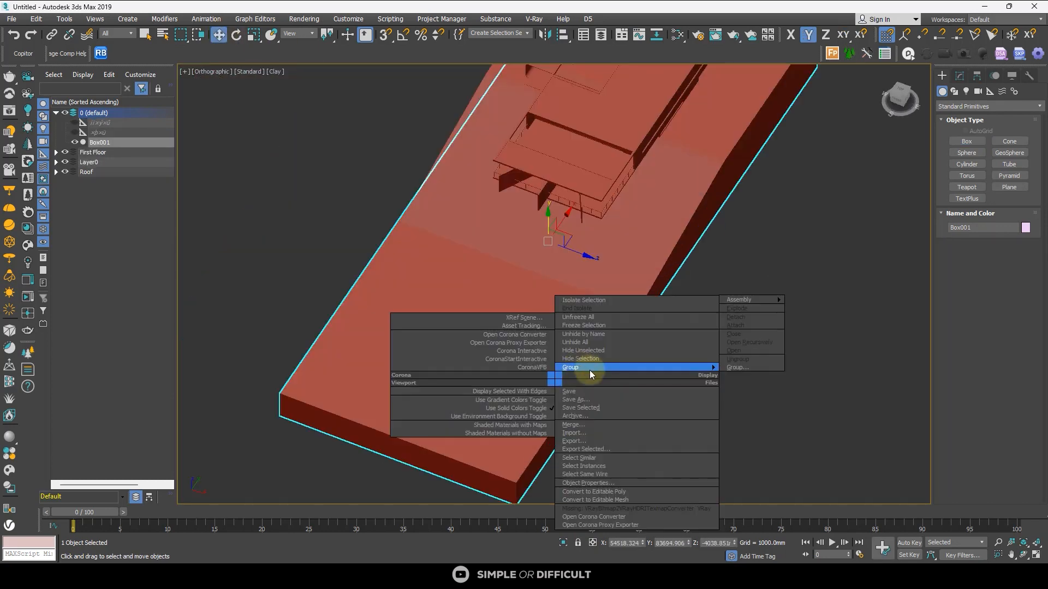
pyautogui.click(756, 494)
# Turn on edged faces for the Clay-shaded viewport and orbit to an overview of the box and house.
pyautogui.scroll(-2, 617, 386)
pyautogui.keyDown('alt'); pyautogui.moveTo(618, 387); pyautogui.dragTo(695, 287, button='middle'); pyautogui.keyUp('alt')
pyautogui.click(276, 71)
pyautogui.click(333, 195)
pyautogui.scroll(5, 720, 307)
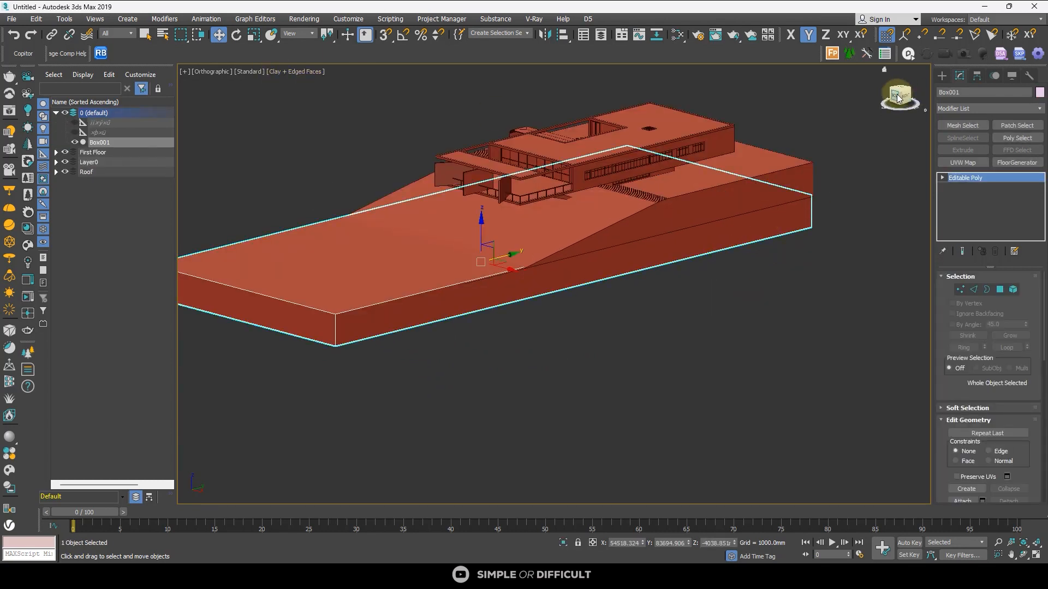
# Move the vertices at both sides of the box horizontally in the Front view to line up with the terrain's side edges.
pyautogui.click(899, 97)
pyautogui.scroll(3, 682, 238)
pyautogui.click(962, 291)
pyautogui.moveTo(597, 322); pyautogui.dragTo(538, 207)
pyautogui.scroll(5, 567, 238)
pyautogui.moveTo(559, 302); pyautogui.dragTo(586, 312)
pyautogui.scroll(-5, 593, 316)
pyautogui.moveTo(327, 251); pyautogui.dragTo(400, 398)
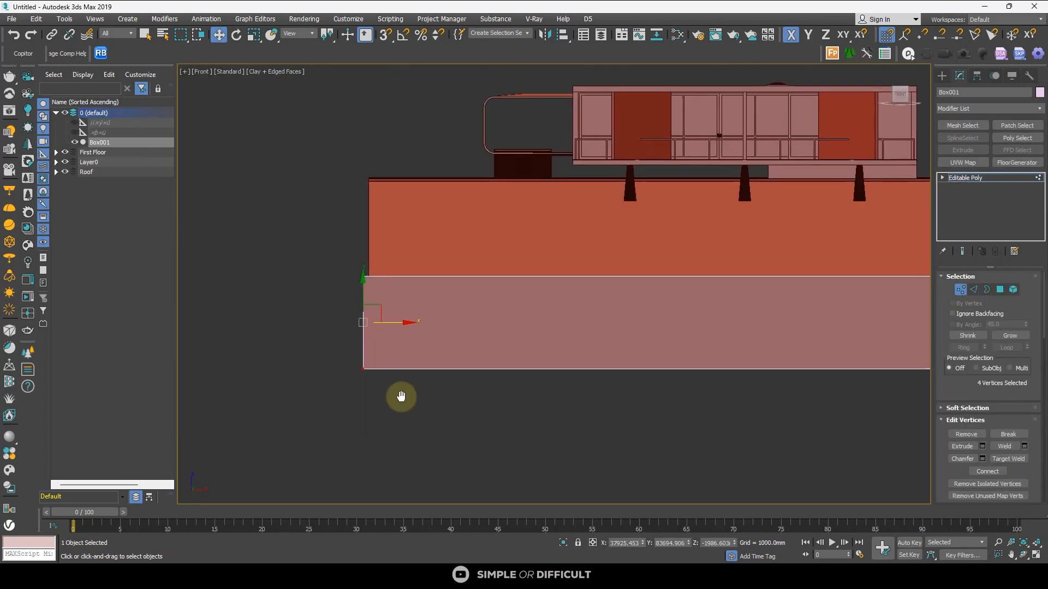
pyautogui.scroll(3, 346, 326)
pyautogui.moveTo(413, 322); pyautogui.dragTo(426, 326)
pyautogui.scroll(-4, 423, 297)
# Align the box's rear-end vertices with the terrain's rear edge in the Left view and leave vertex editing.
pyautogui.click(884, 95)
pyautogui.scroll(-2, 227, 214)
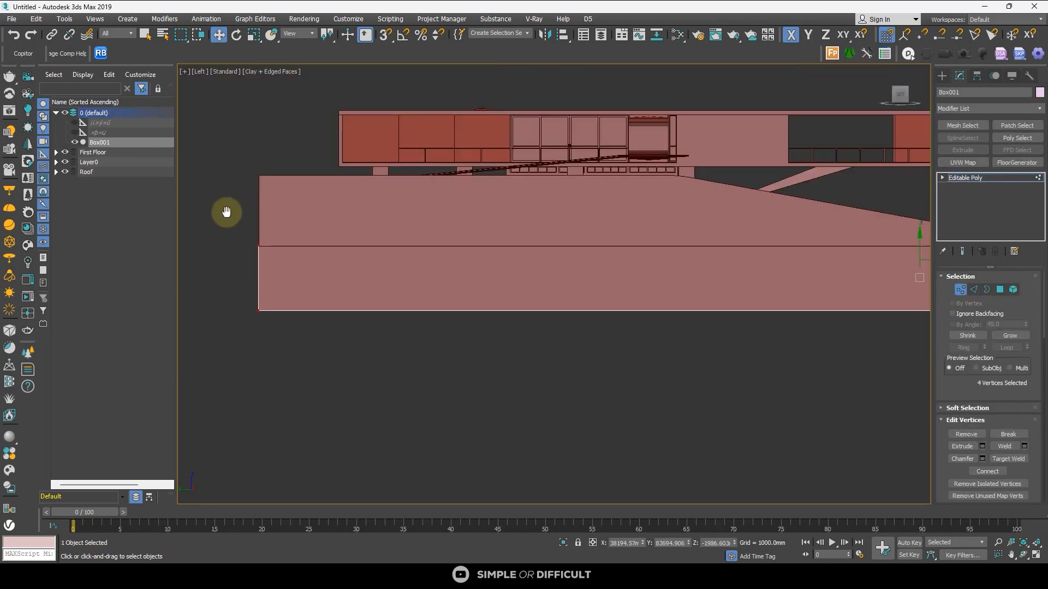
pyautogui.moveTo(227, 212); pyautogui.dragTo(261, 234, button='middle')
pyautogui.moveTo(262, 249); pyautogui.dragTo(308, 352)
pyautogui.scroll(6, 289, 301)
pyautogui.moveTo(319, 302)
pyautogui.mouseDown()
pyautogui.moveTo(333, 306)
pyautogui.moveTo(320, 304)
pyautogui.mouseUp()
pyautogui.scroll(-8, 294, 244)
pyautogui.scroll(4, 573, 232)
pyautogui.keyDown('alt'); pyautogui.moveTo(529, 222); pyautogui.dragTo(494, 275, button='middle'); pyautogui.keyUp('alt')
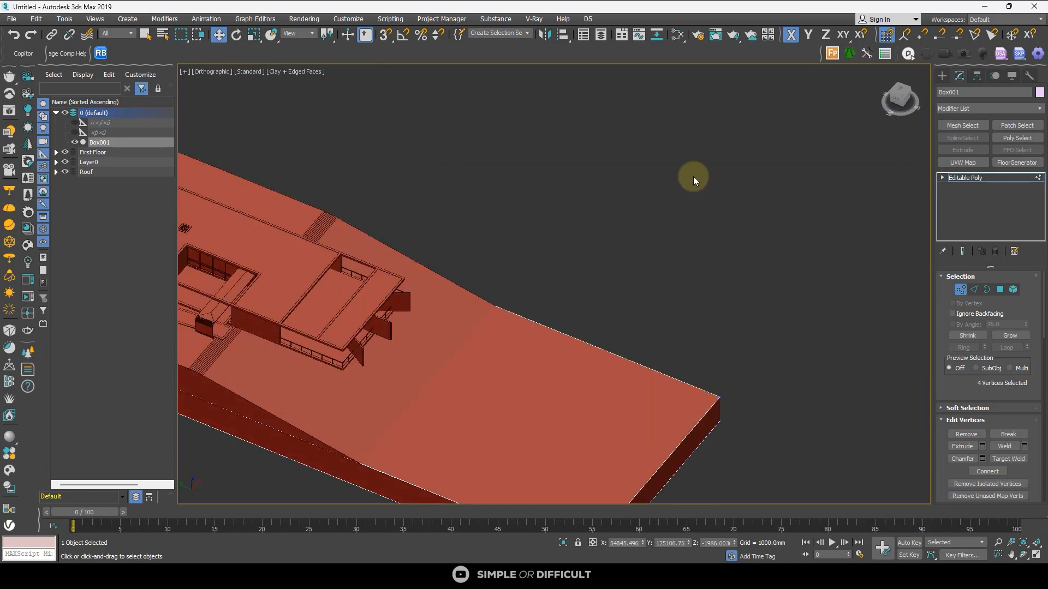
pyautogui.click(693, 175)
pyautogui.click(941, 76)
# Examine the terrain mesh at polygon and element level to see how its faces are divided.
pyautogui.click(458, 309)
pyautogui.click(960, 76)
pyautogui.click(1001, 292)
pyautogui.click(521, 342)
pyautogui.click(1012, 295)
pyautogui.scroll(-4, 578, 271)
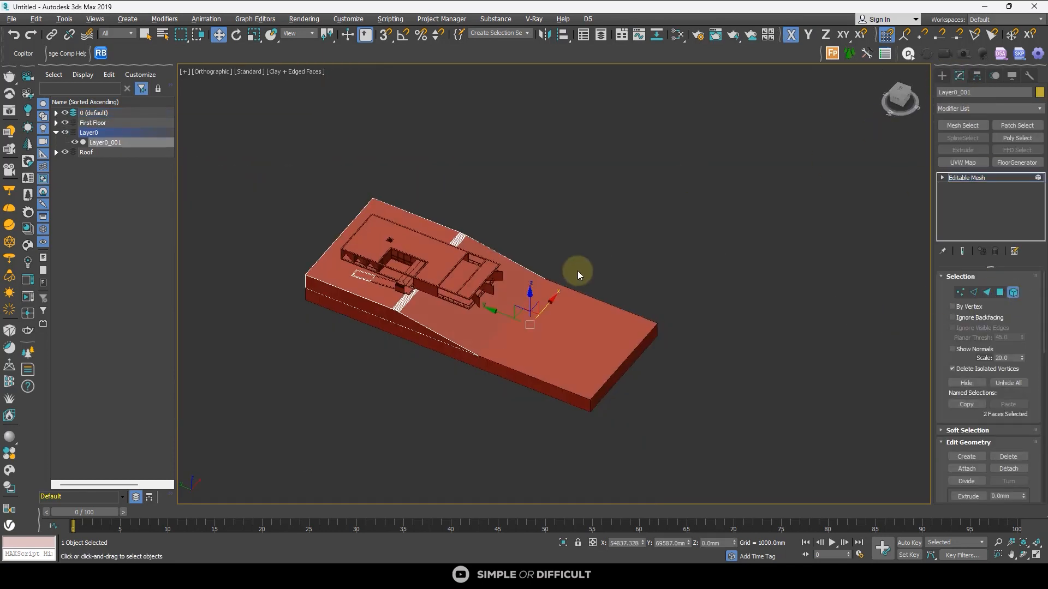
pyautogui.keyDown('alt'); pyautogui.moveTo(577, 271); pyautogui.dragTo(565, 229, button='middle'); pyautogui.keyUp('alt')
pyautogui.scroll(3, 523, 351)
pyautogui.click(942, 76)
# Move the box's four top vertices vertically in the Left view to meet the underside of the terrain.
pyautogui.click(467, 365)
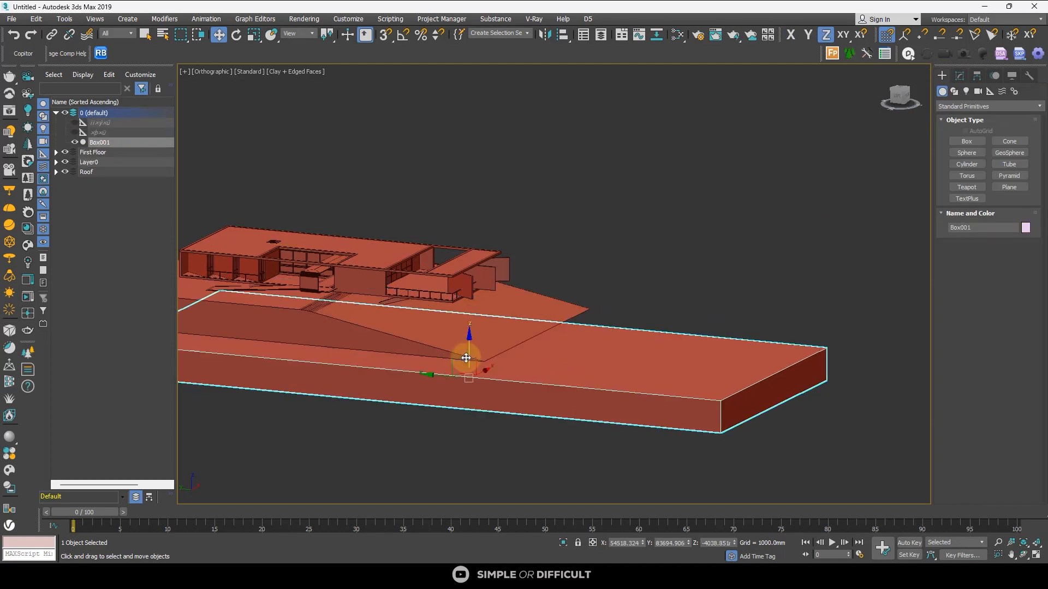
pyautogui.click(886, 110)
pyautogui.click(967, 141)
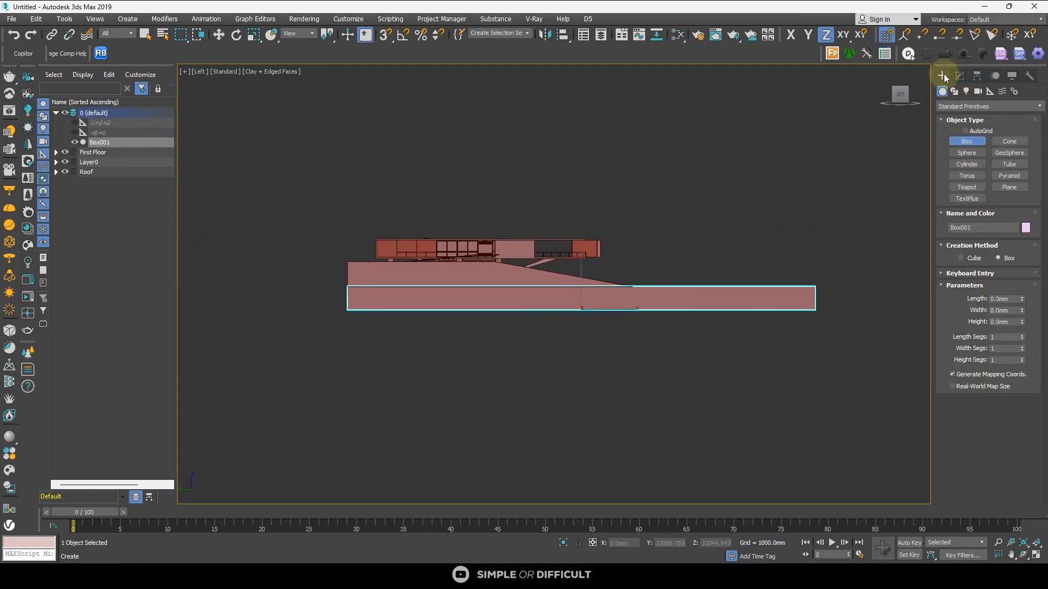
pyautogui.click(145, 34)
pyautogui.click(960, 76)
pyautogui.press('1')
pyautogui.moveTo(311, 260); pyautogui.dragTo(849, 293)
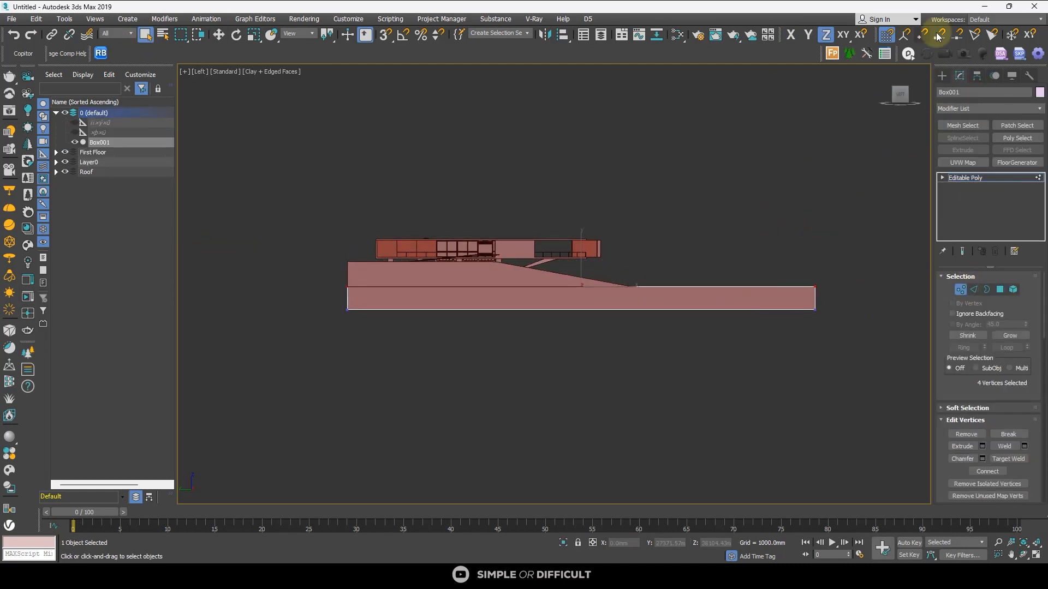
pyautogui.moveTo(581, 253); pyautogui.dragTo(582, 263)
pyautogui.scroll(10, 344, 295)
pyautogui.moveTo(400, 329); pyautogui.dragTo(402, 197)
pyautogui.scroll(5, 403, 198)
pyautogui.moveTo(403, 198); pyautogui.dragTo(406, 352, button='middle')
pyautogui.moveTo(399, 350); pyautogui.dragTo(412, 281)
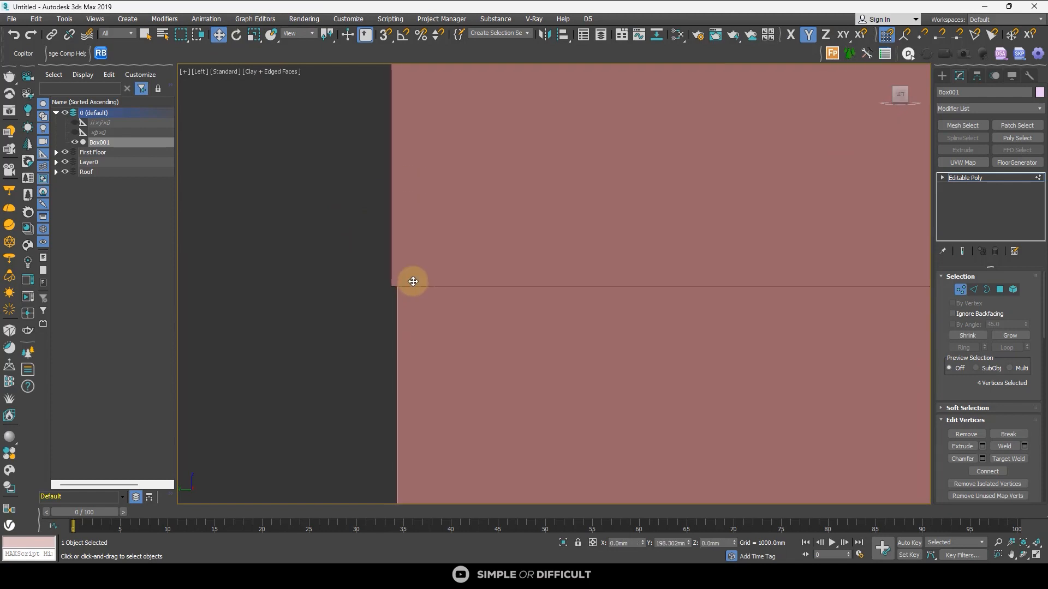
# In wireframe, fine-tune the box's rear-end vertices horizontally so they coincide with the terrain's rear edge.
pyautogui.press('F3')
pyautogui.scroll(-6, 353, 217)
pyautogui.moveTo(351, 218); pyautogui.dragTo(385, 500)
pyautogui.scroll(4, 359, 317)
pyautogui.click(400, 402)
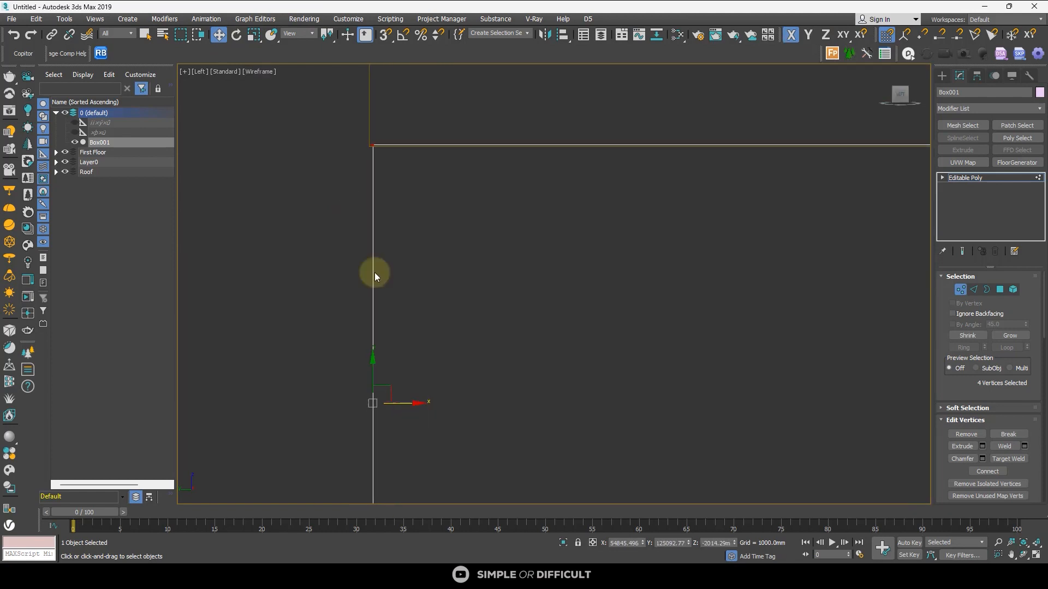
pyautogui.scroll(10, 365, 136)
pyautogui.moveTo(447, 226); pyautogui.dragTo(417, 206)
pyautogui.scroll(-10, 417, 206)
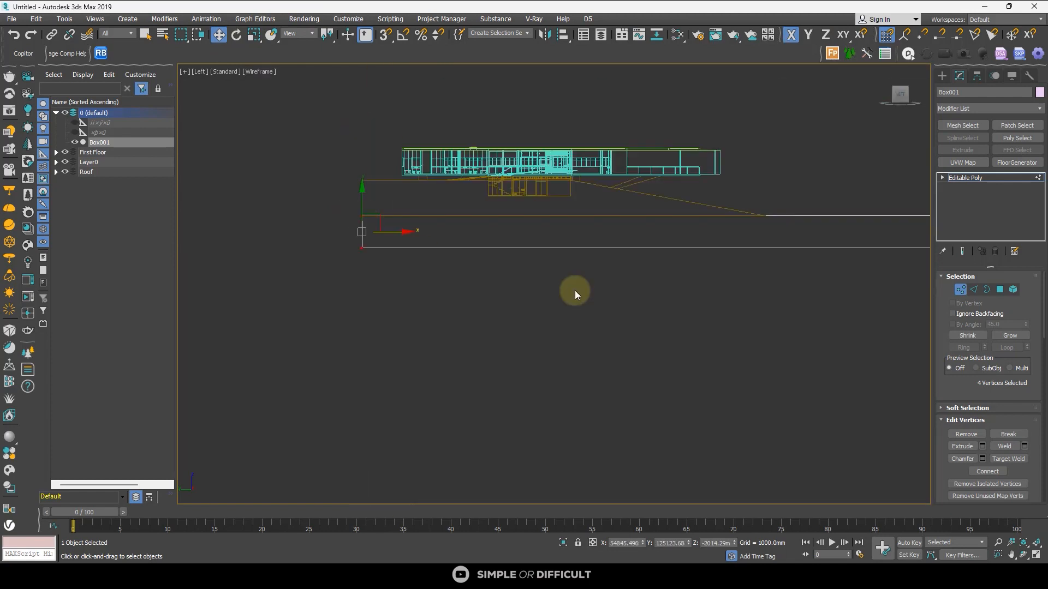
# Leave vertex editing, return the viewport to Clay shading in an orbited view and deselect the box.
pyautogui.click(942, 76)
pyautogui.scroll(-3, 663, 208)
pyautogui.keyDown('alt'); pyautogui.moveTo(663, 208); pyautogui.dragTo(697, 290, button='middle'); pyautogui.keyUp('alt')
pyautogui.click(282, 71)
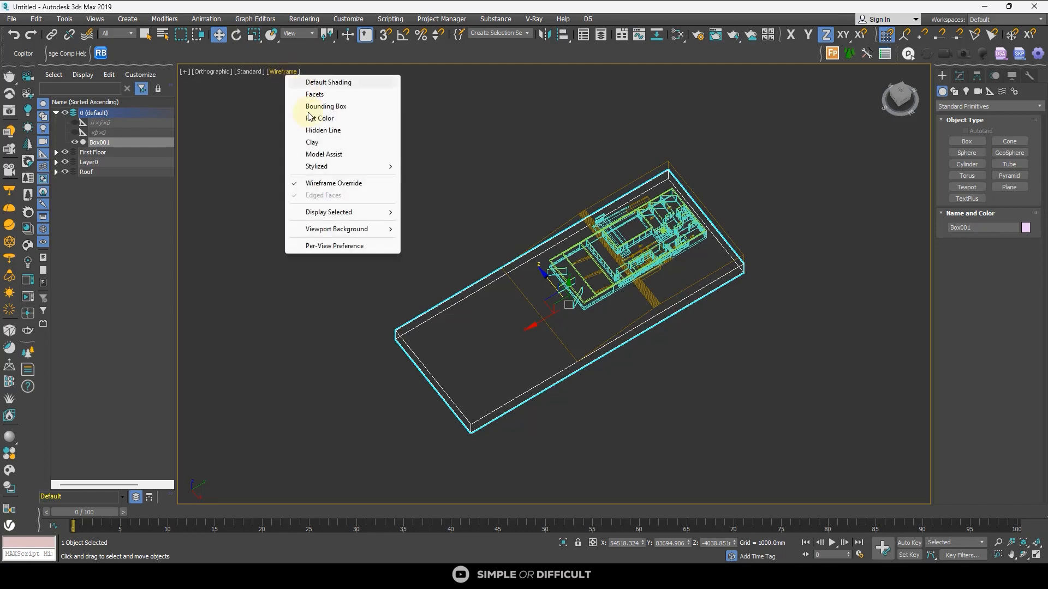
pyautogui.click(312, 143)
pyautogui.scroll(5, 539, 253)
pyautogui.keyDown('alt'); pyautogui.moveTo(539, 254); pyautogui.dragTo(487, 231, button='middle'); pyautogui.keyUp('alt')
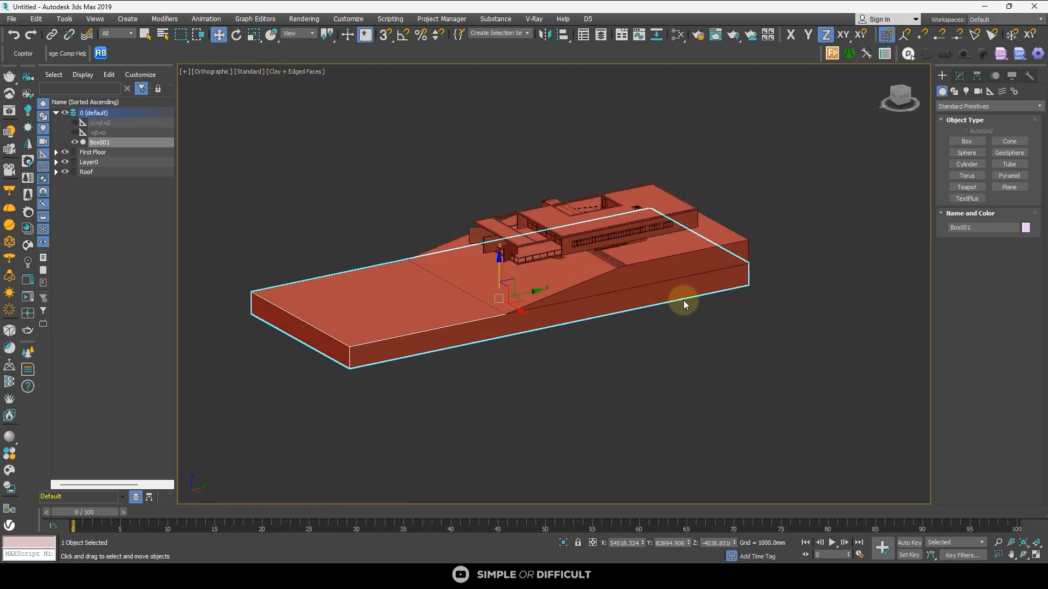
pyautogui.click(726, 281)
pyautogui.scroll(8, 626, 243)
pyautogui.scroll(-10, 627, 244)
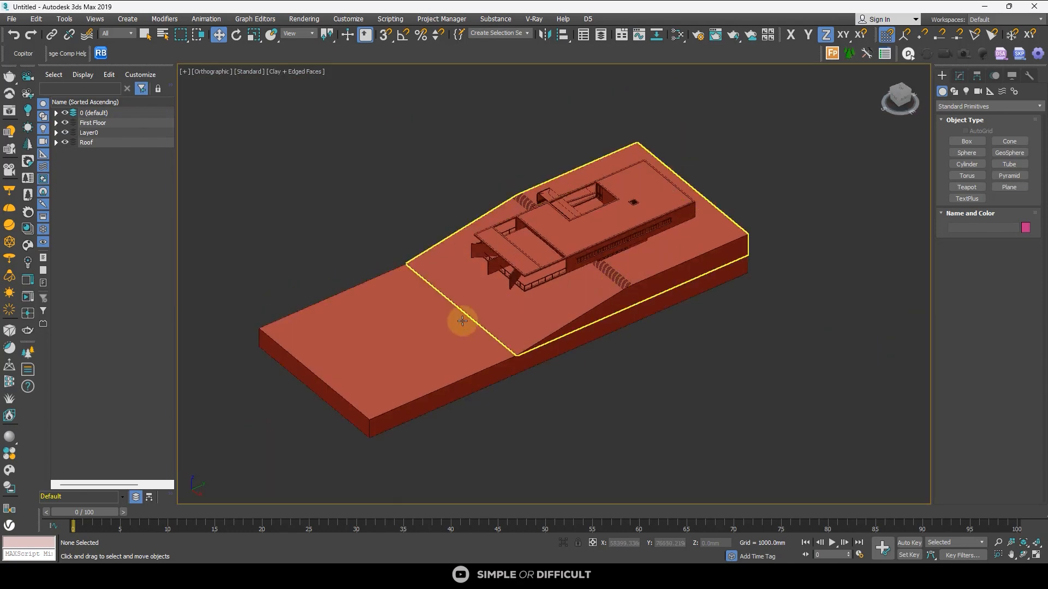
pyautogui.scroll(3, 544, 265)
pyautogui.scroll(-2, 590, 244)
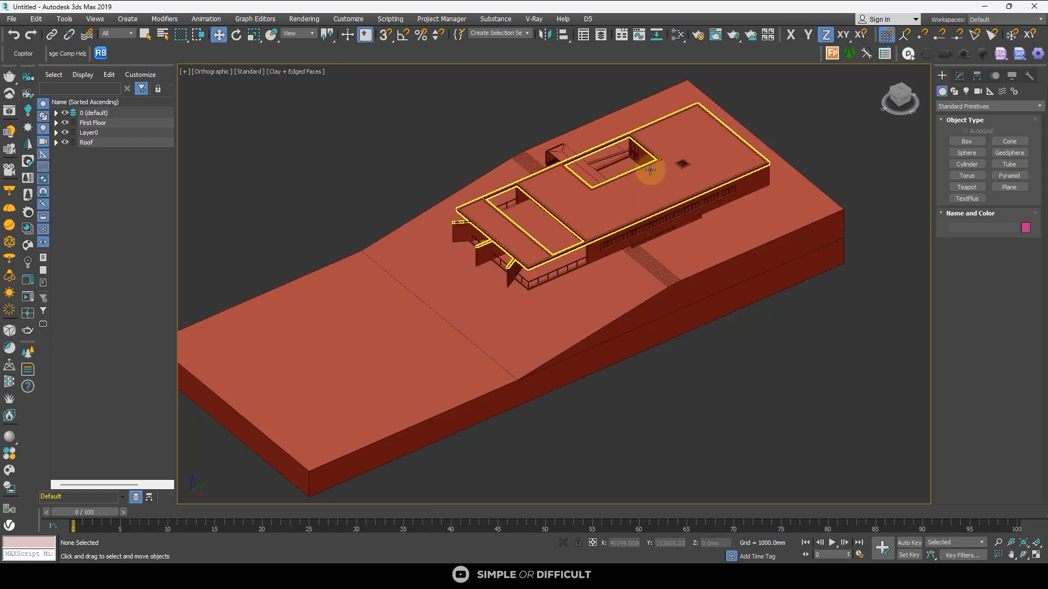
# Select one window pane of the long facade at element level in the First Floor_001 mesh.
pyautogui.scroll(5, 613, 234)
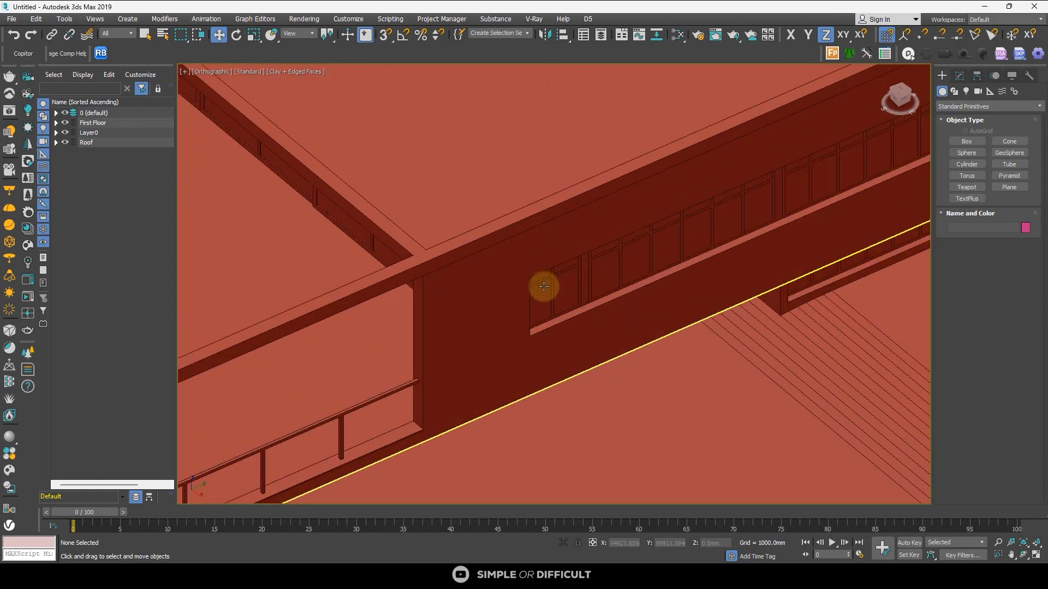
pyautogui.click(553, 284)
pyautogui.scroll(-3, 554, 283)
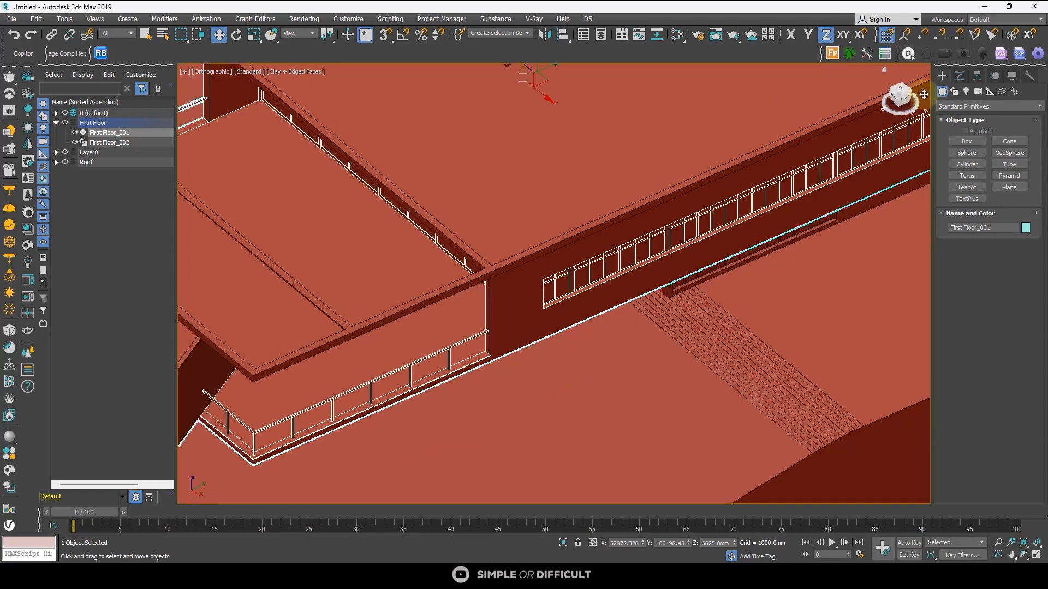
pyautogui.click(959, 76)
pyautogui.click(1012, 293)
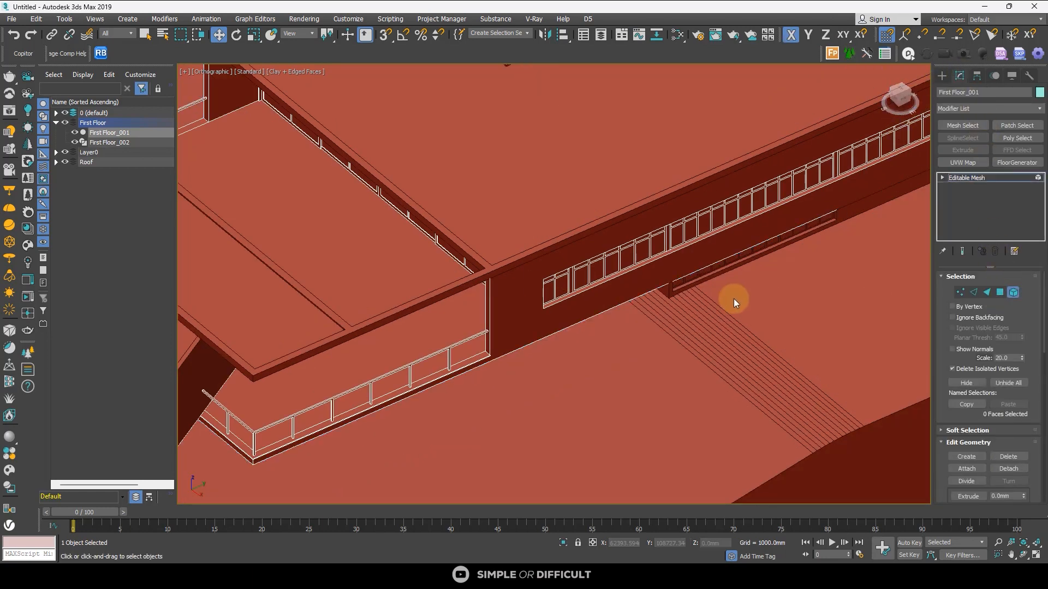
pyautogui.click(582, 277)
pyautogui.scroll(4, 589, 273)
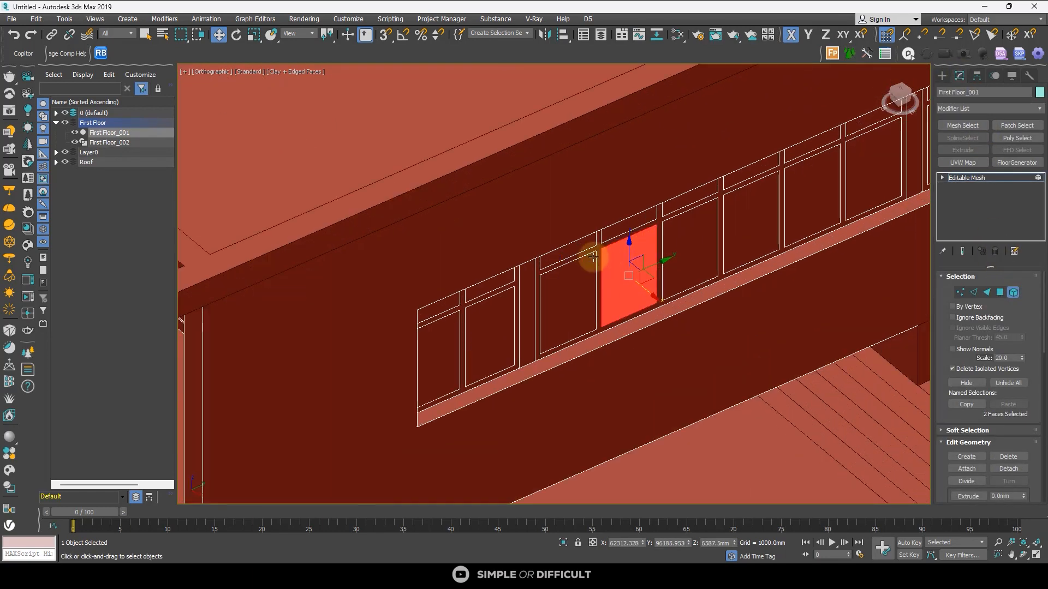
# Compare the material IDs of neighbouring window panes and select all faces with material ID 9.
pyautogui.scroll(-3, 581, 254)
pyautogui.click(615, 261)
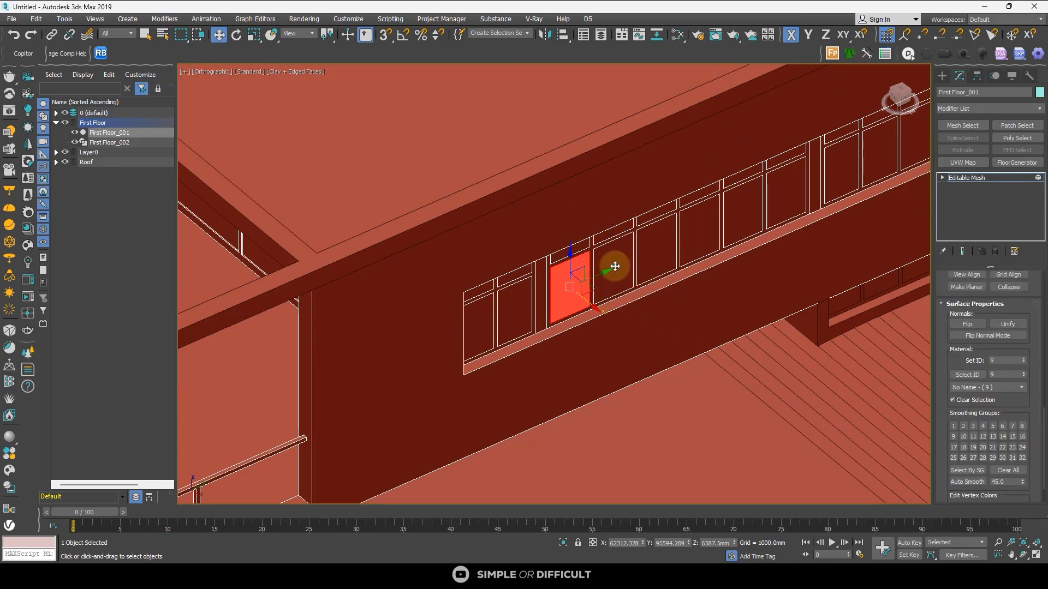
pyautogui.click(660, 239)
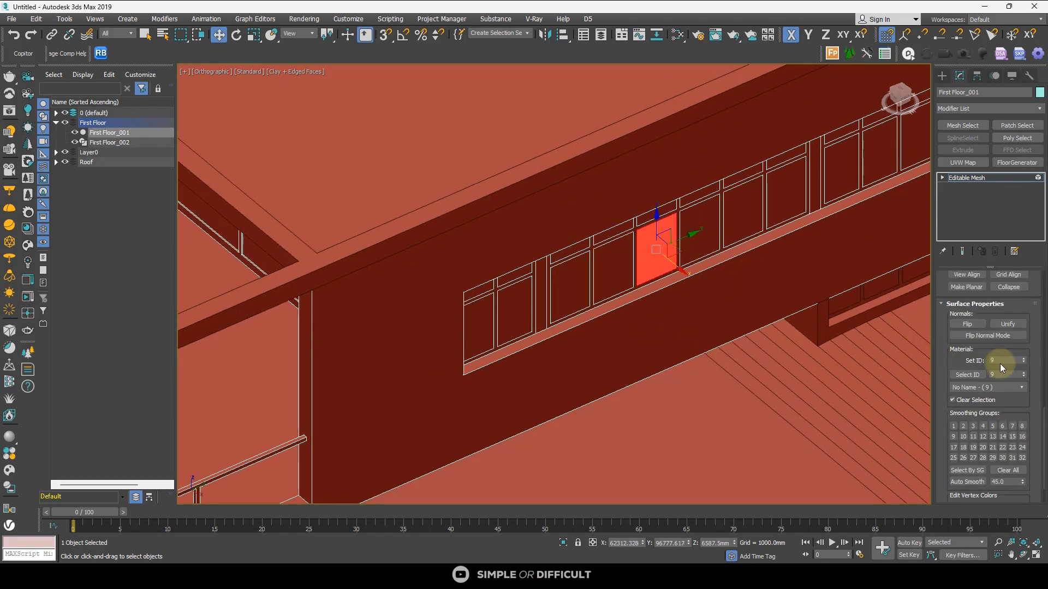
pyautogui.click(976, 376)
pyautogui.scroll(-8, 636, 299)
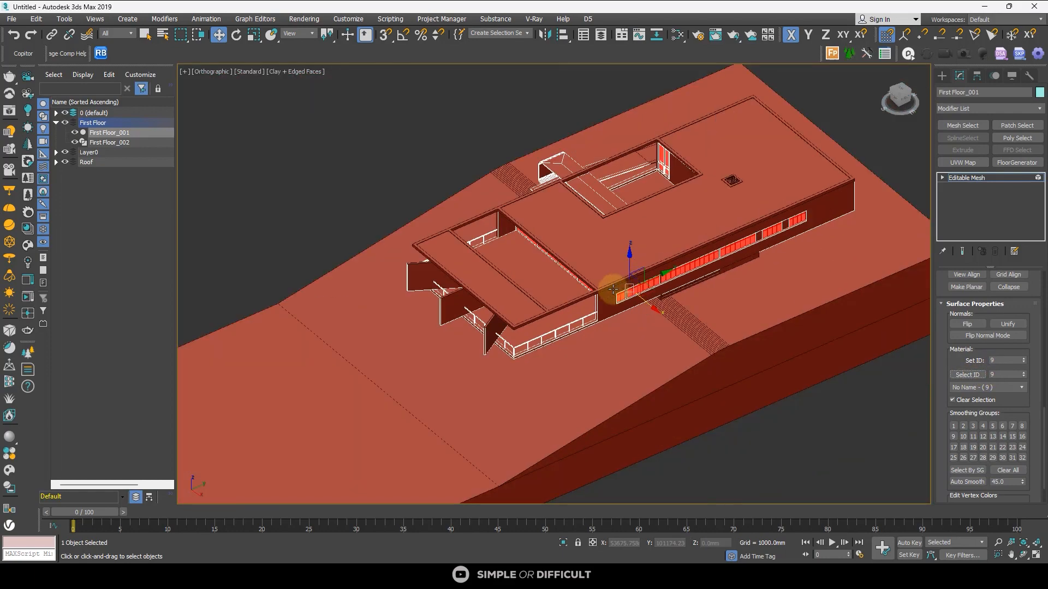
# Examine the selected faces around the house and courtyard to check that they cover only the window glass.
pyautogui.keyDown('alt'); pyautogui.moveTo(598, 322); pyautogui.dragTo(678, 294, button='middle'); pyautogui.keyUp('alt')
pyautogui.scroll(10, 645, 297)
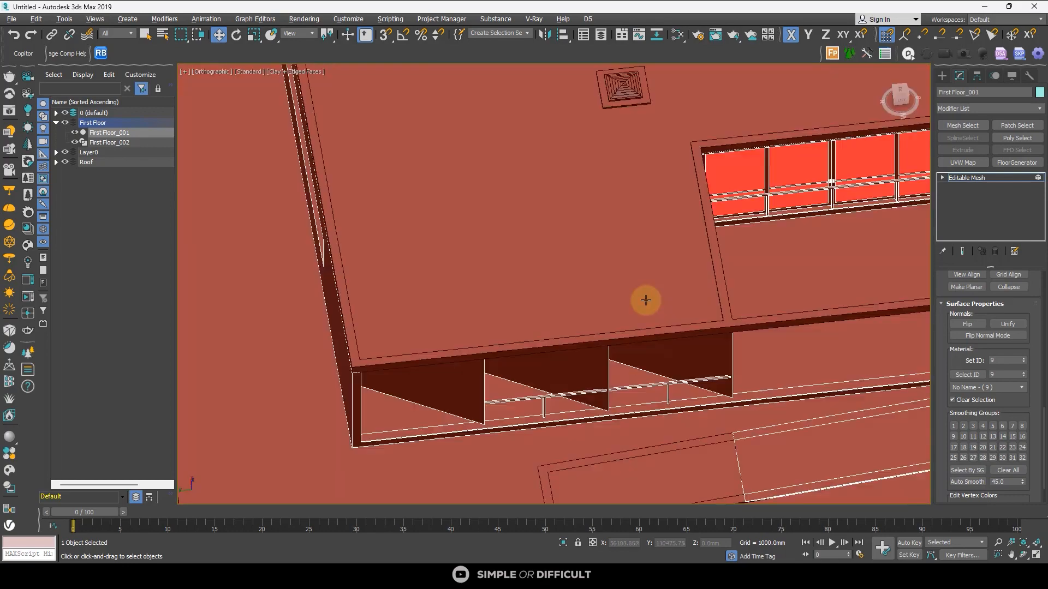
pyautogui.scroll(-3, 587, 279)
pyautogui.scroll(-2, 555, 237)
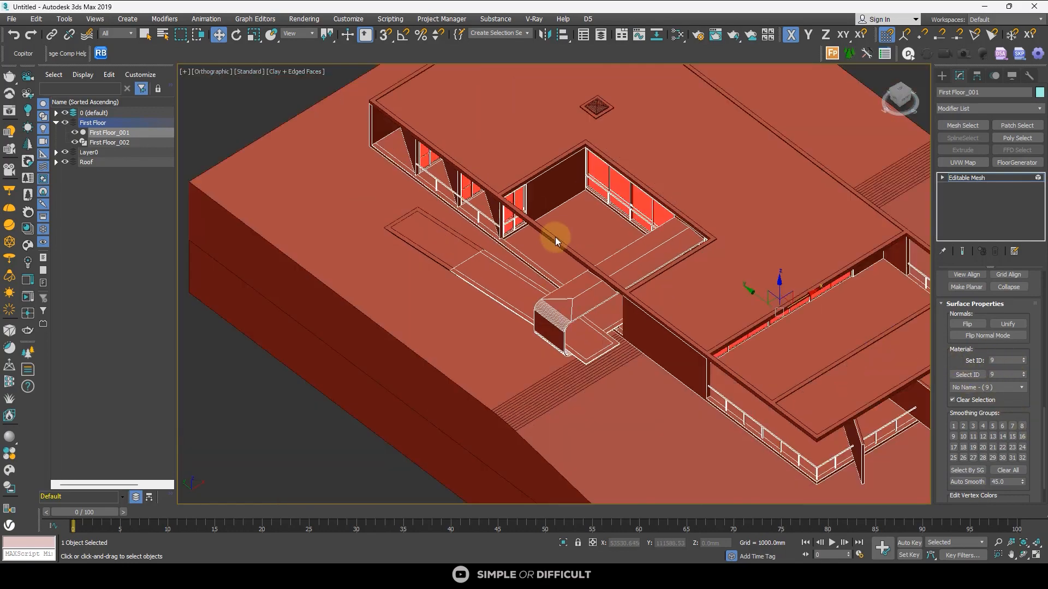
pyautogui.keyDown('alt'); pyautogui.moveTo(555, 237); pyautogui.dragTo(621, 222, button='middle'); pyautogui.keyUp('alt')
pyautogui.scroll(10, 699, 167)
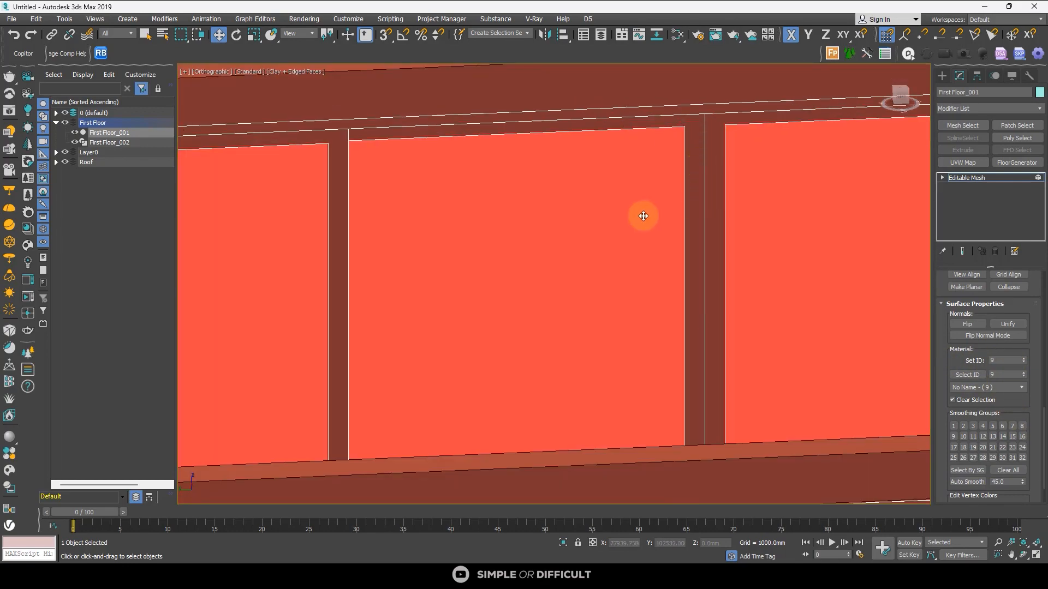
pyautogui.scroll(-7, 643, 216)
pyautogui.scroll(-4, 644, 216)
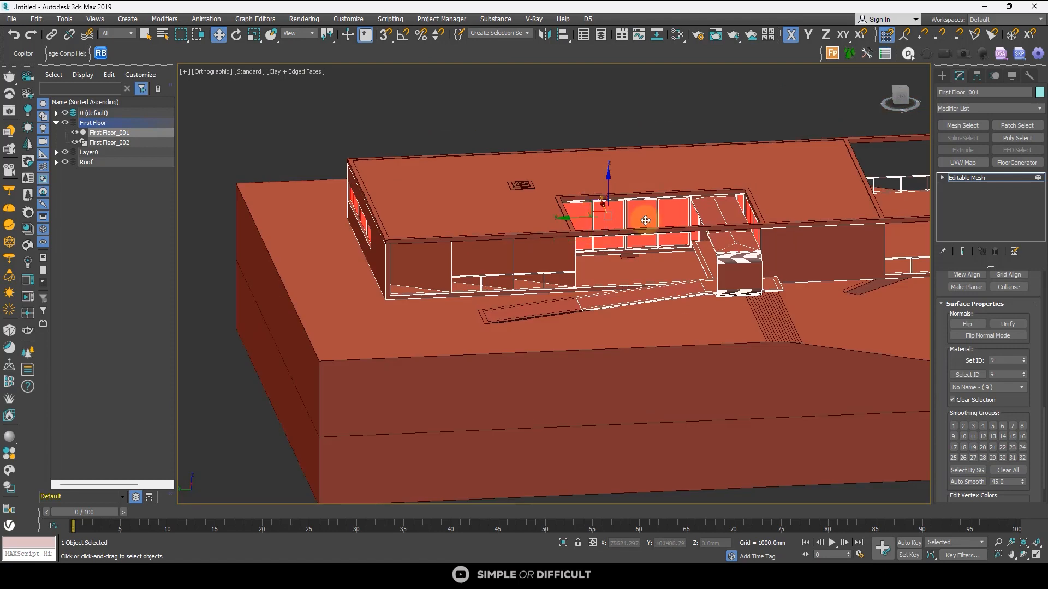
pyautogui.scroll(-2, 647, 220)
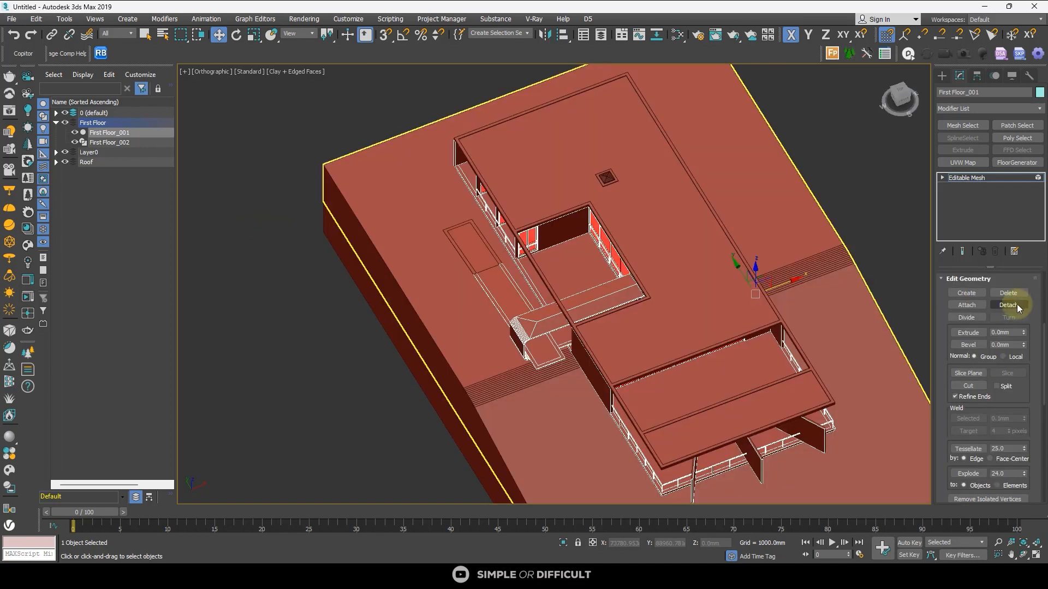
# Detach the selected window glass faces from the first-floor mesh as a separate object.
pyautogui.click(1019, 306)
pyautogui.click(566, 294)
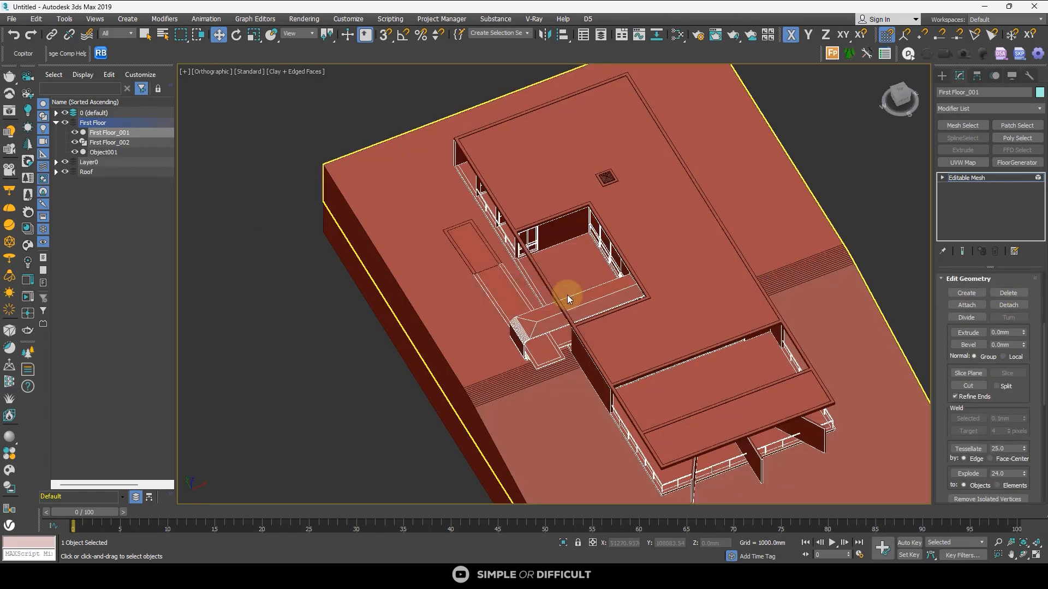
pyautogui.scroll(5, 549, 249)
pyautogui.click(499, 224)
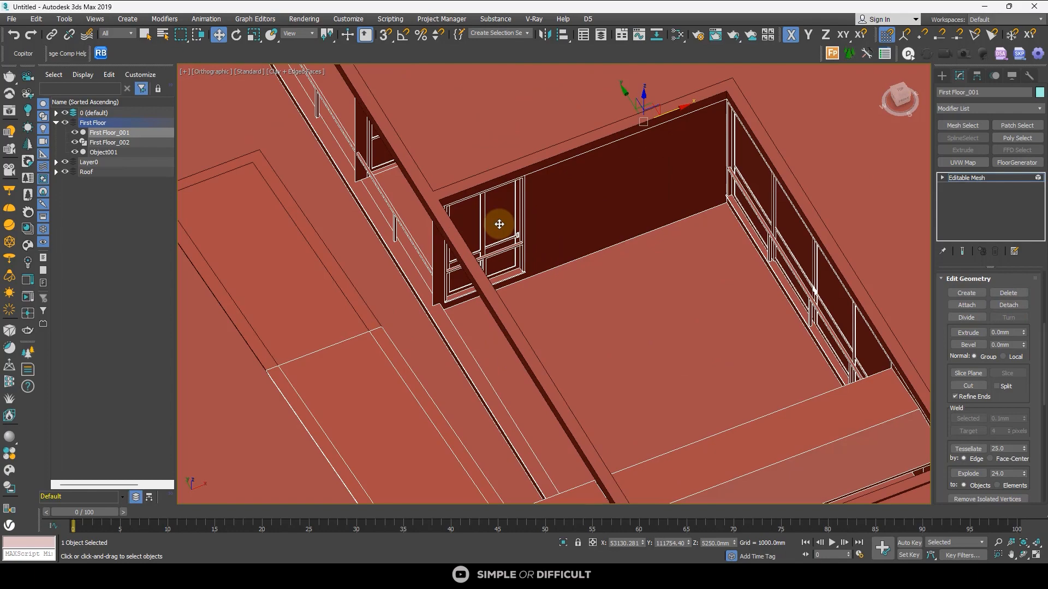
pyautogui.scroll(-5, 499, 224)
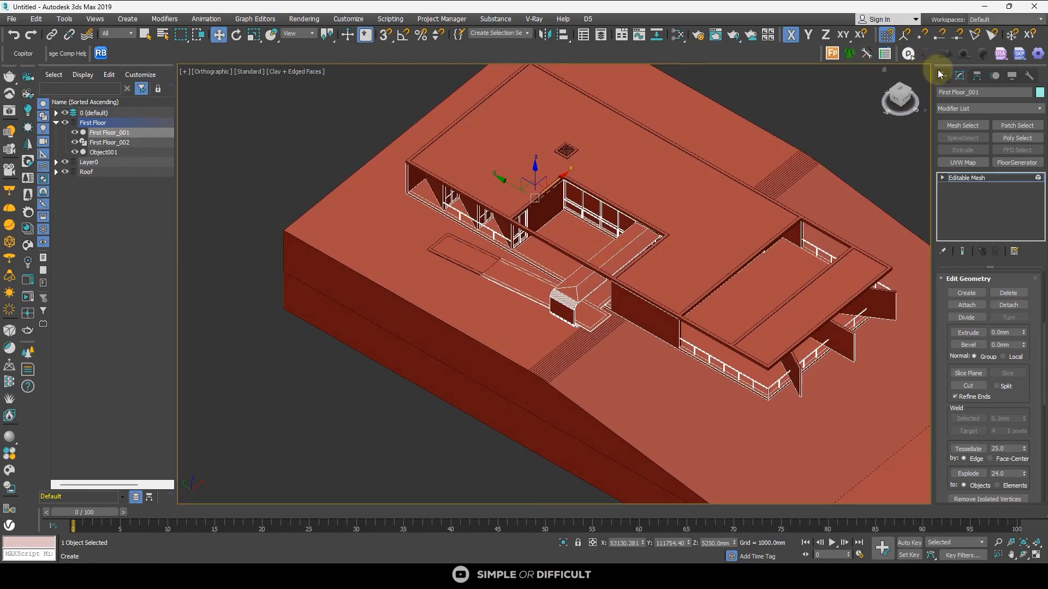
# Leave element editing and select the detached window glass object.
pyautogui.click(942, 76)
pyautogui.scroll(5, 572, 203)
pyautogui.click(572, 205)
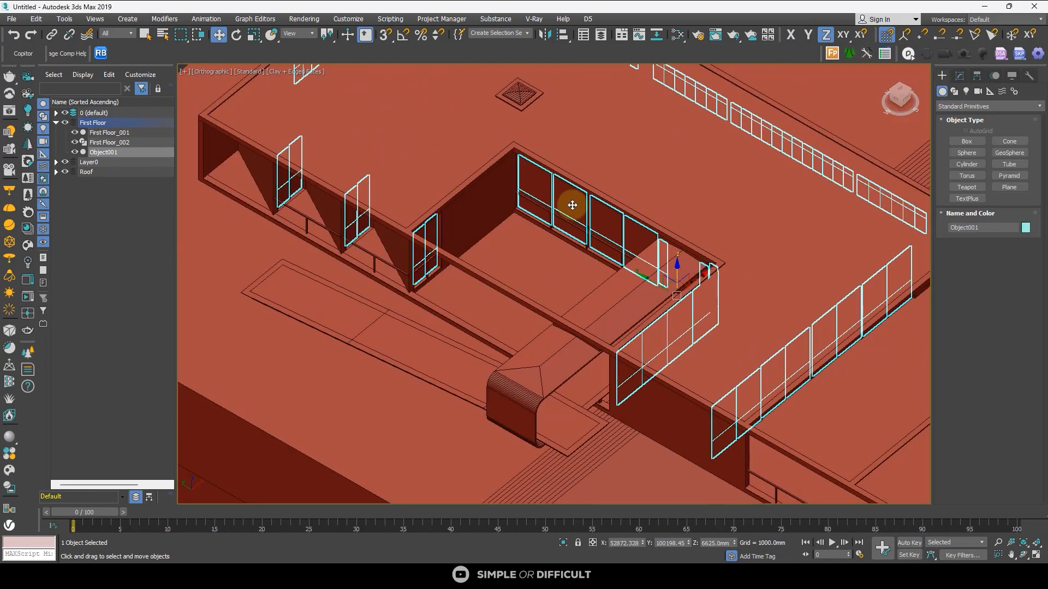
pyautogui.scroll(-6, 572, 204)
pyautogui.keyDown('alt'); pyautogui.moveTo(604, 262); pyautogui.dragTo(502, 222, button='middle'); pyautogui.keyUp('alt')
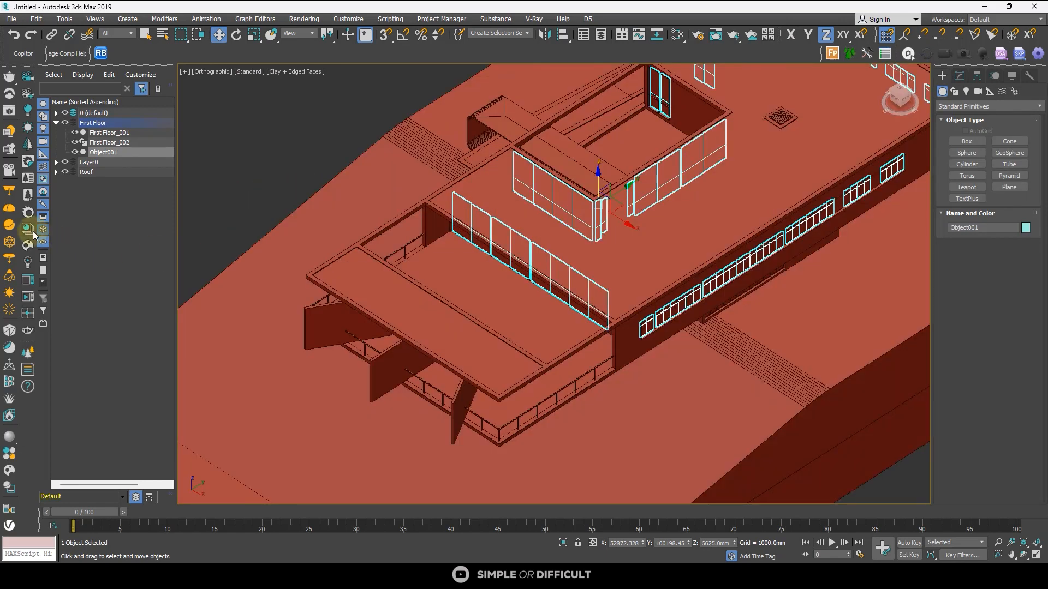
# Assign the Glass Clear material from the Corona Material Library to the selected window glass object and close the library.
pyautogui.click(28, 228)
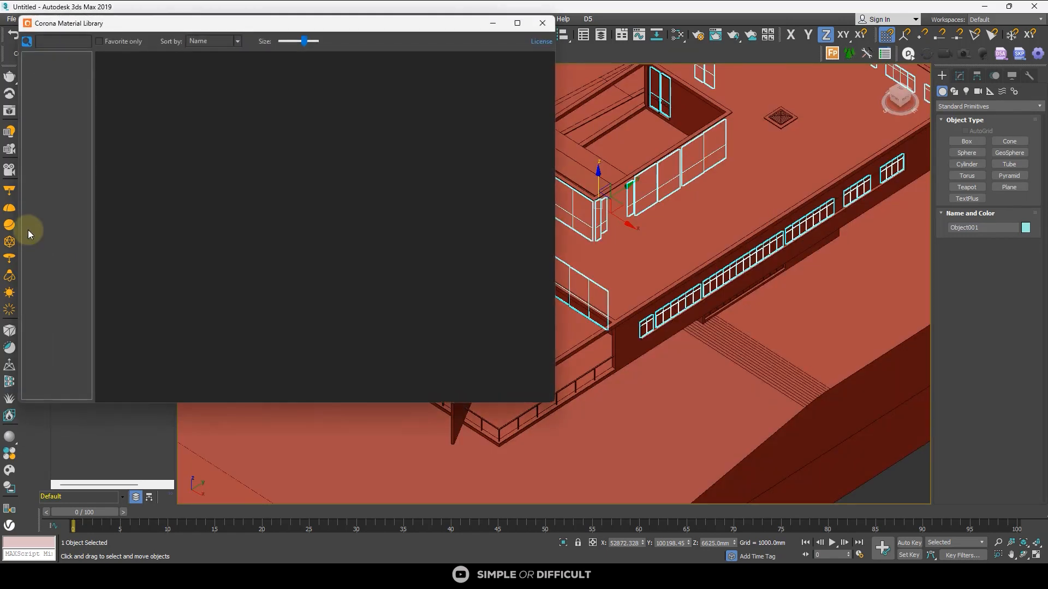
pyautogui.moveTo(144, 23); pyautogui.dragTo(167, 23)
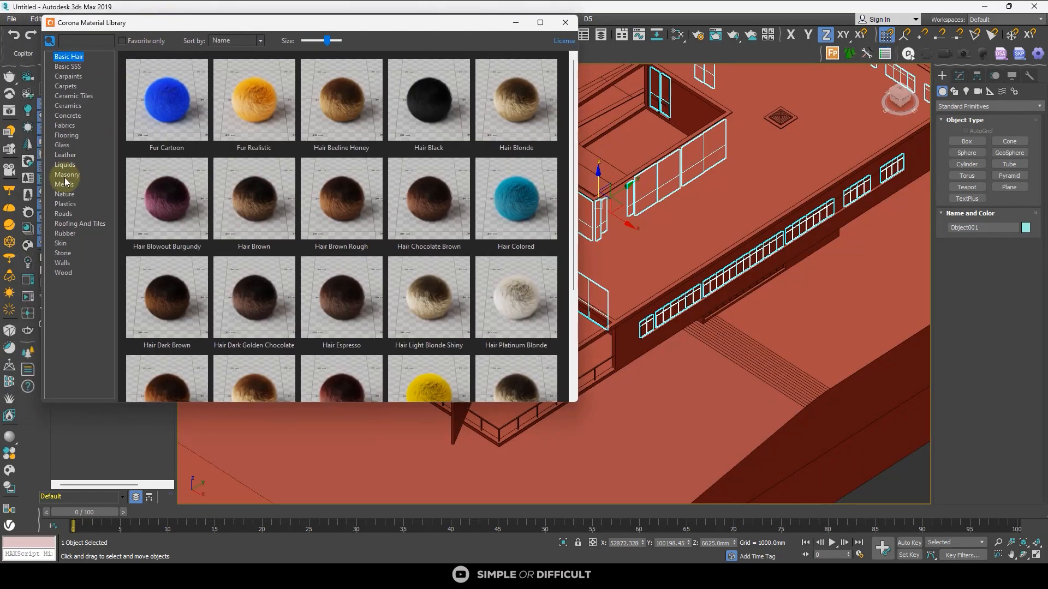
pyautogui.click(62, 145)
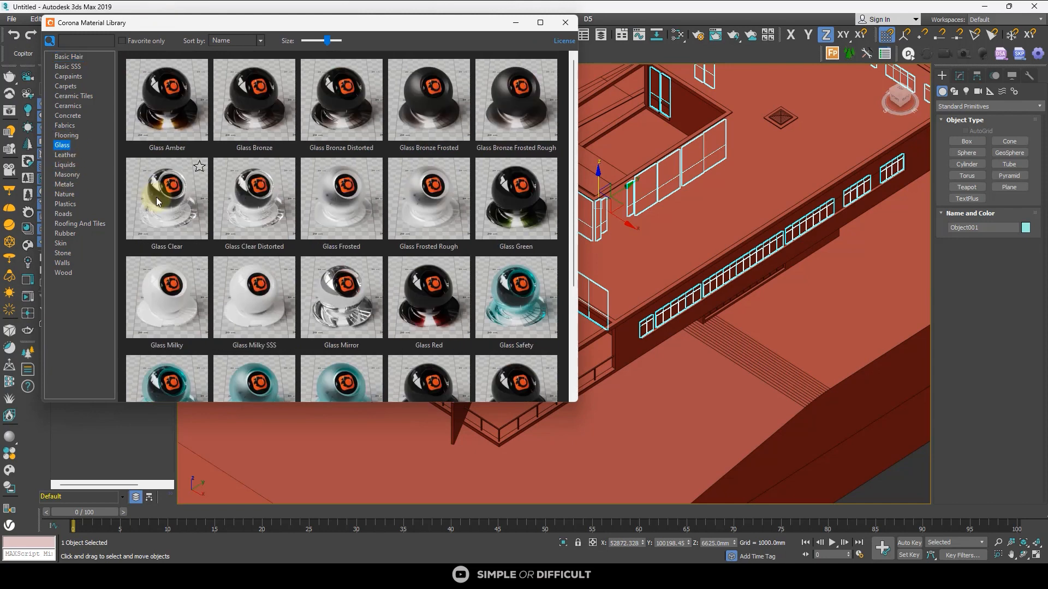
pyautogui.rightClick(166, 198)
pyautogui.click(200, 230)
pyautogui.rightClick(174, 207)
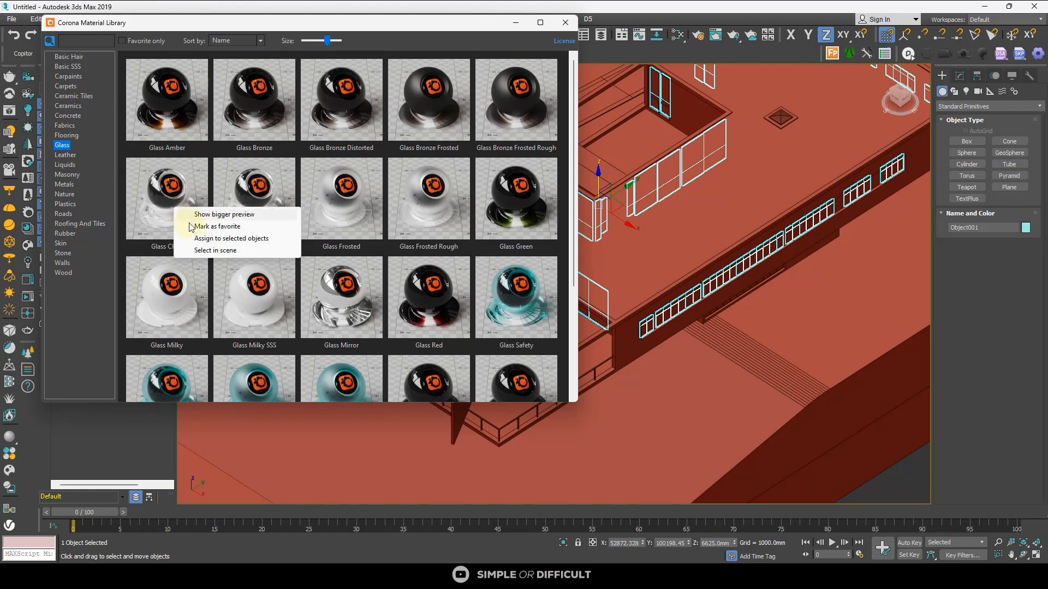
pyautogui.click(568, 27)
pyautogui.click(565, 24)
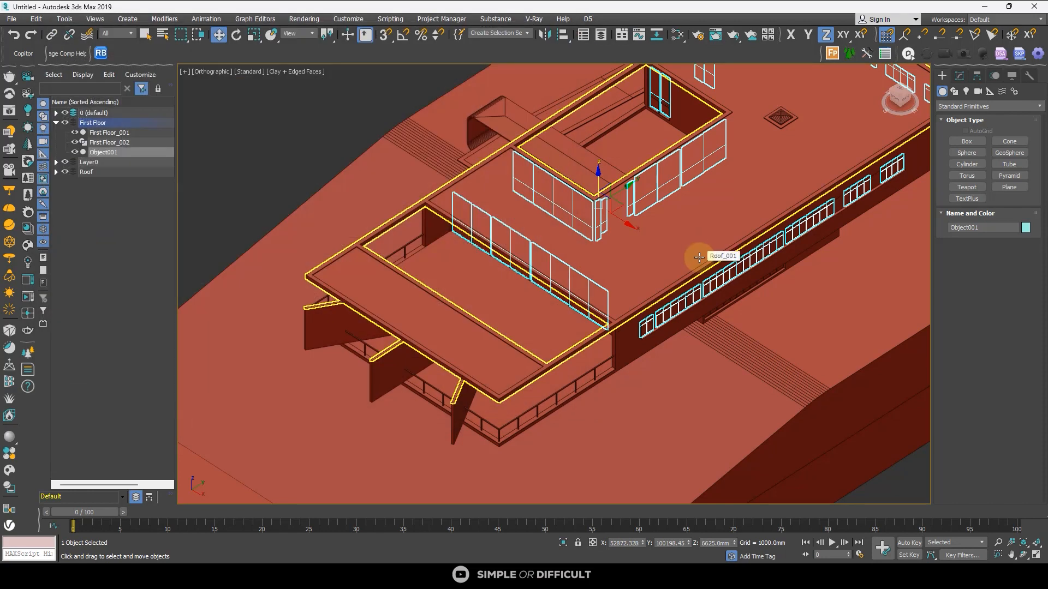
# Set the scene's renderer to Corona in the render setup.
pyautogui.scroll(10, 699, 257)
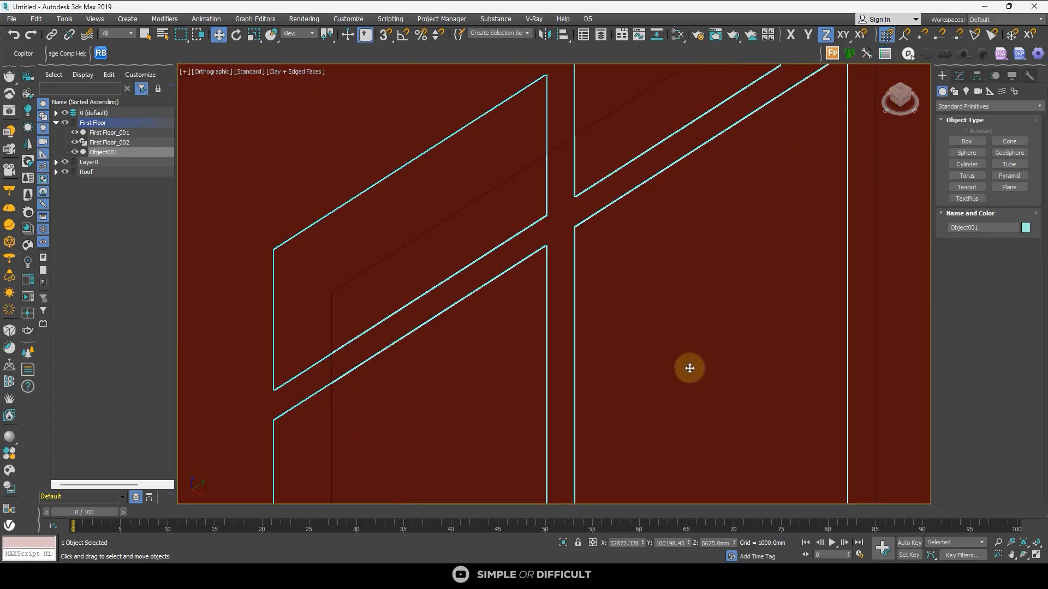
pyautogui.scroll(-8, 600, 272)
pyautogui.scroll(2, 603, 272)
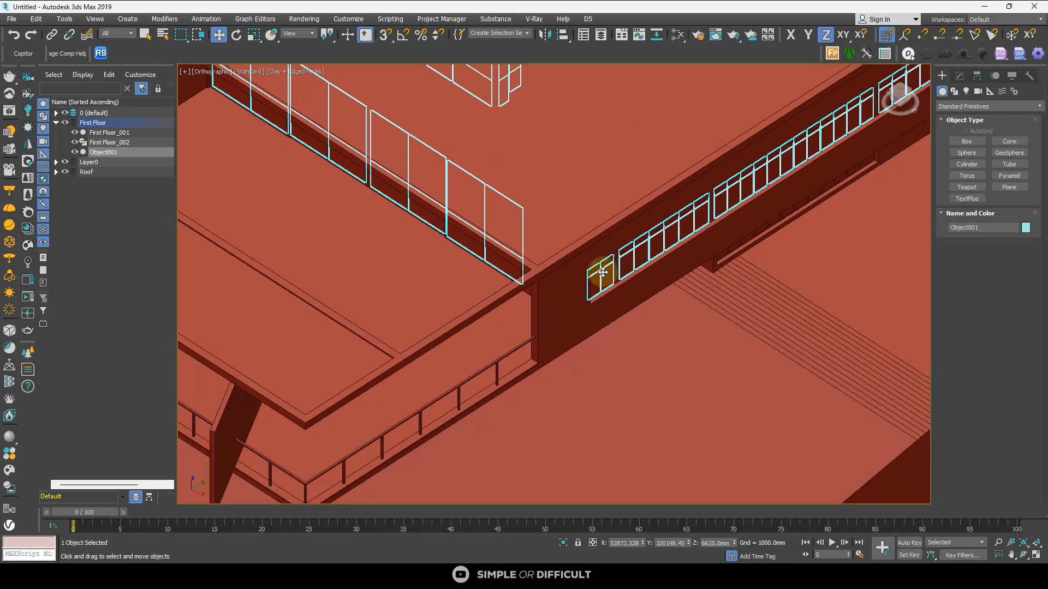
pyautogui.scroll(-5, 602, 271)
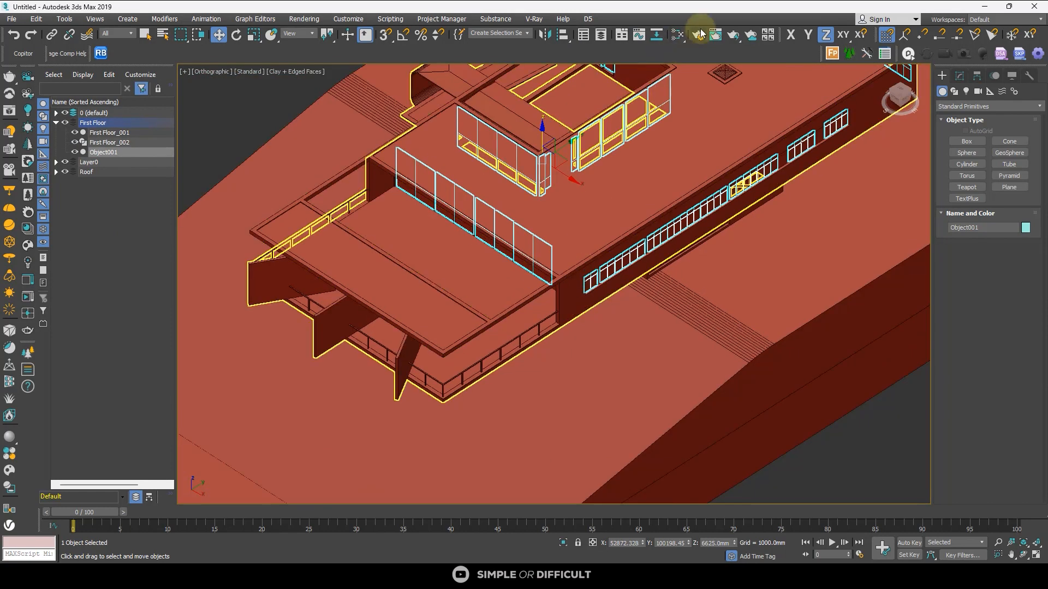
pyautogui.click(699, 35)
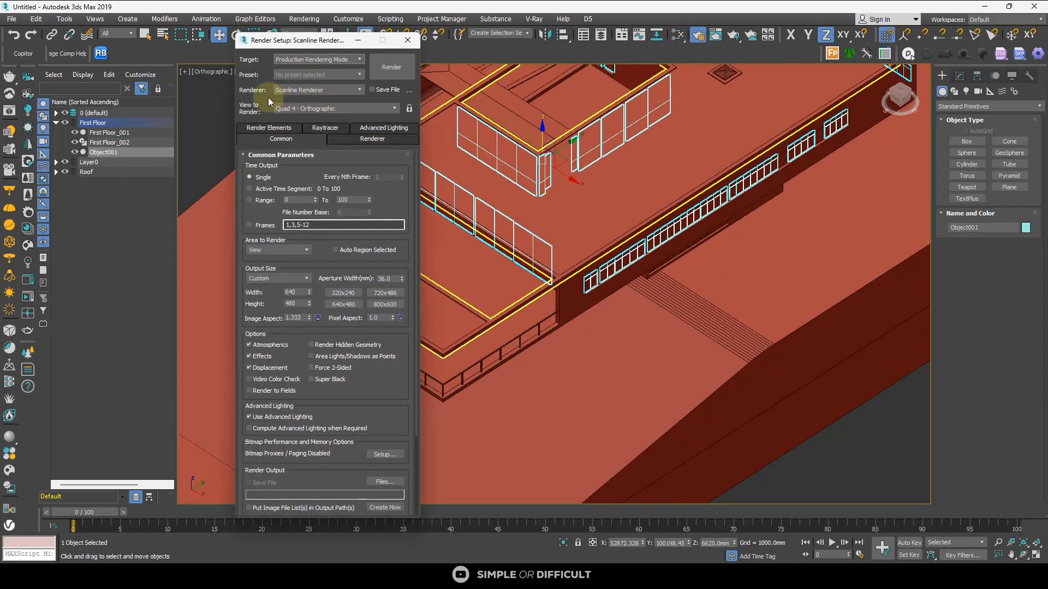
pyautogui.click(283, 90)
pyautogui.click(298, 133)
pyautogui.click(321, 139)
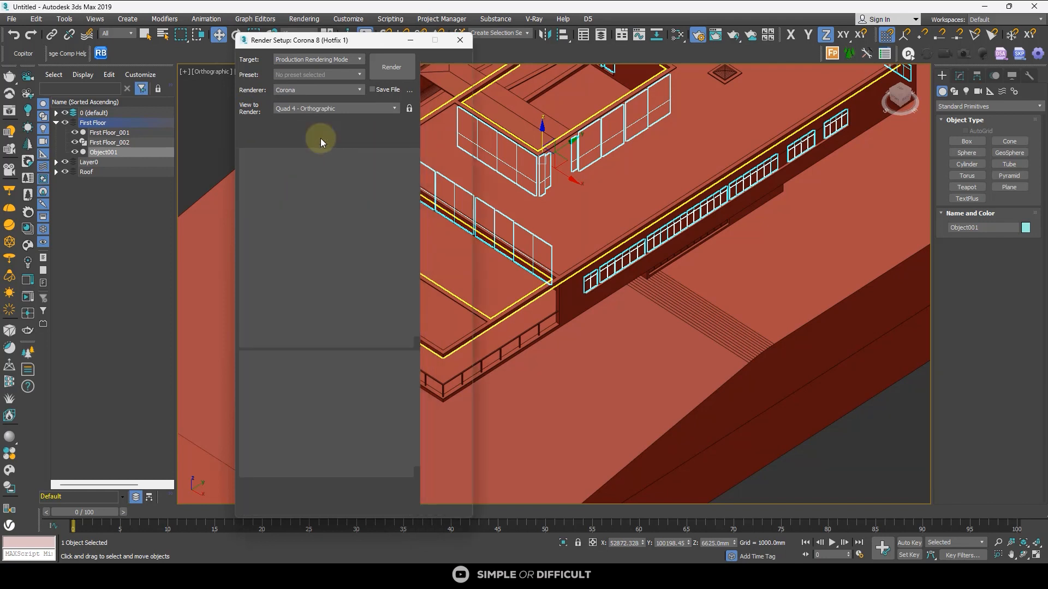
# Enable the Corona material override and assign a new CoronaLegacyMtl to it.
pyautogui.click(247, 260)
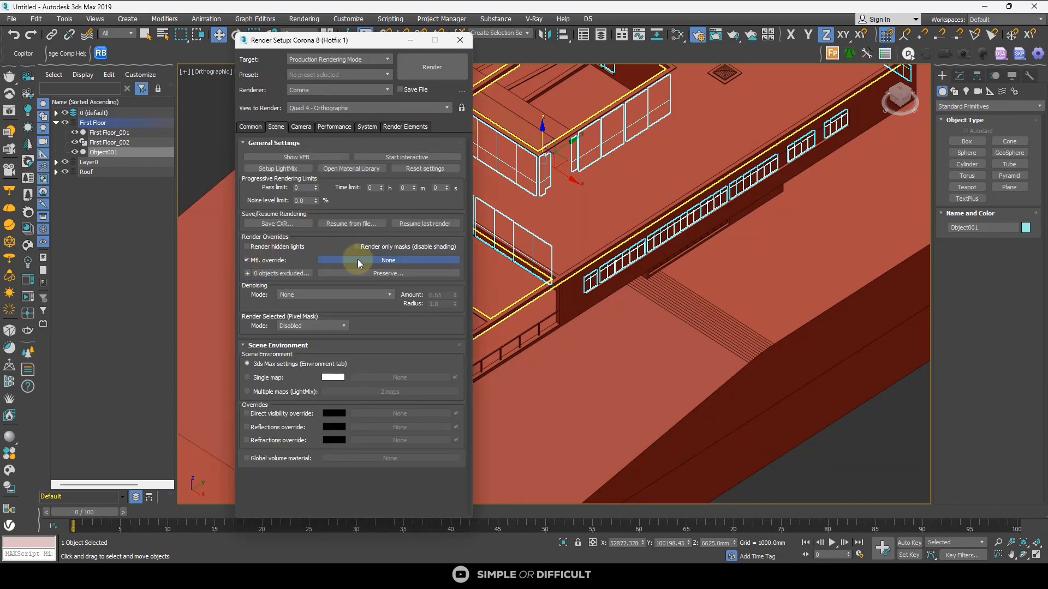
pyautogui.click(410, 260)
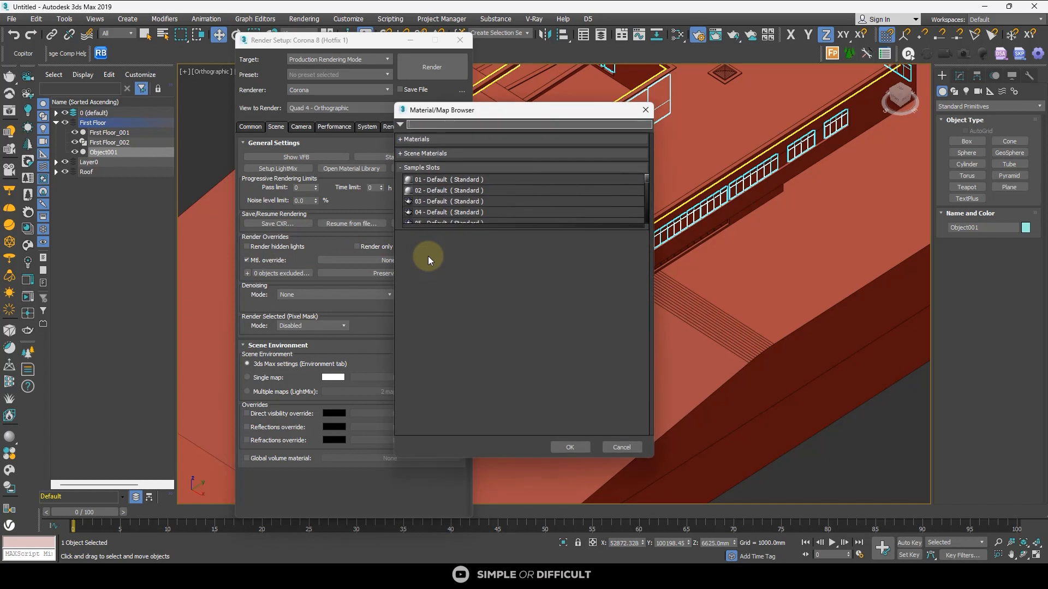
pyautogui.click(401, 168)
pyautogui.click(403, 154)
pyautogui.click(403, 154)
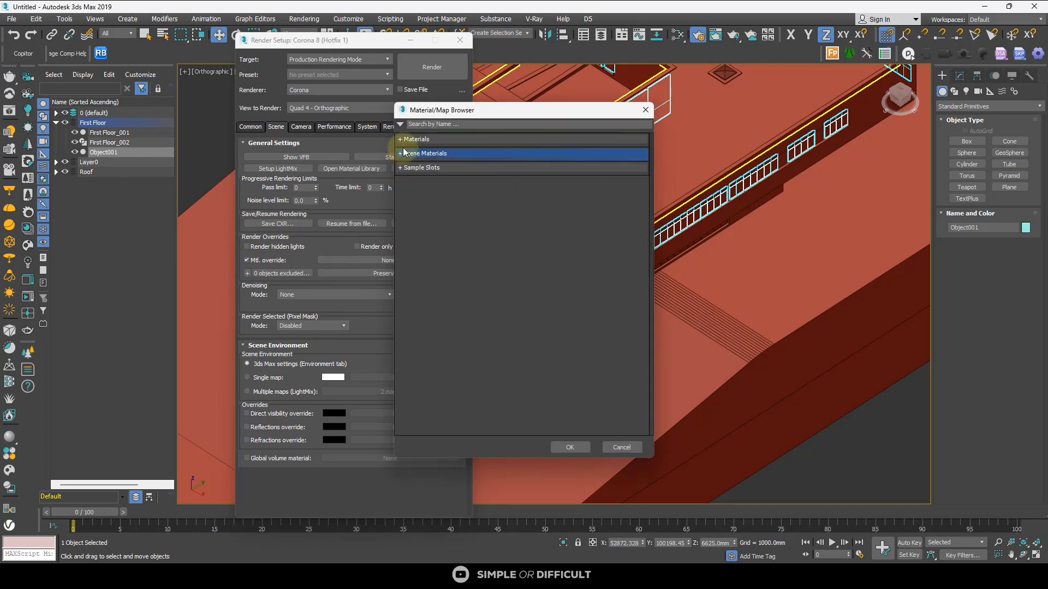
pyautogui.click(402, 139)
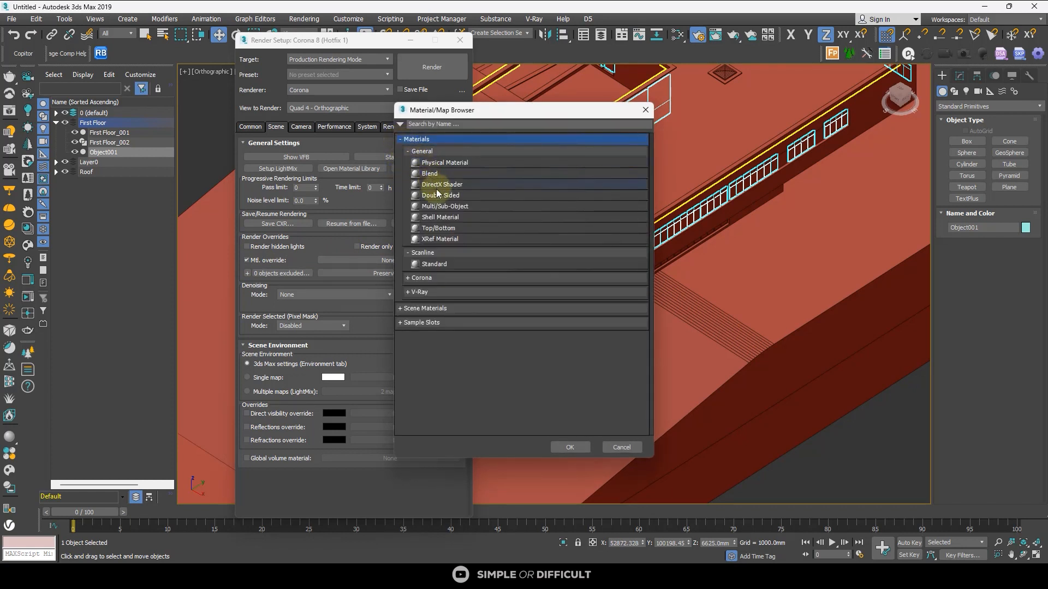
pyautogui.click(408, 151)
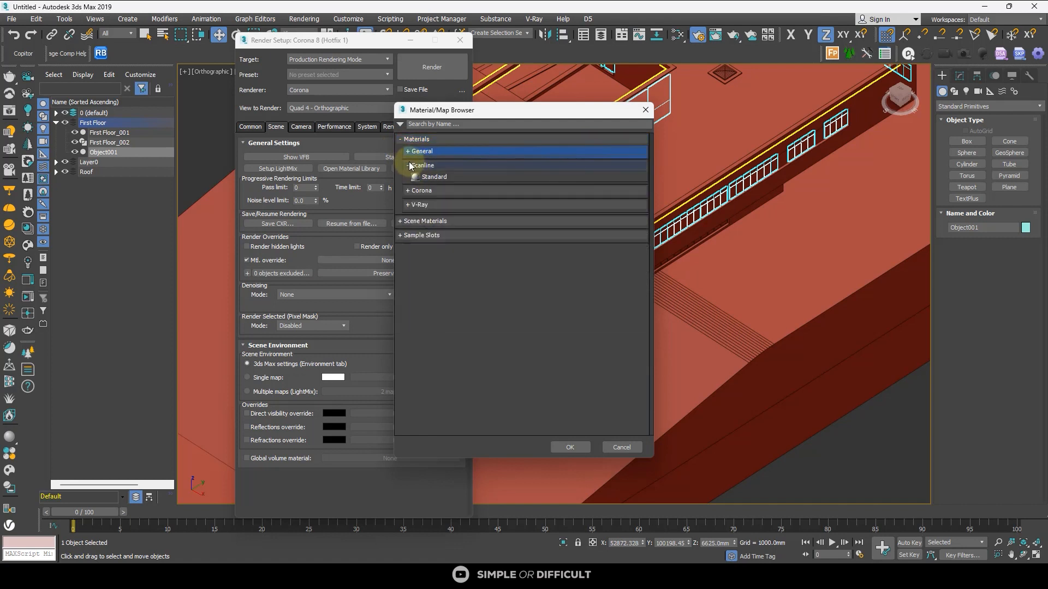
pyautogui.click(406, 191)
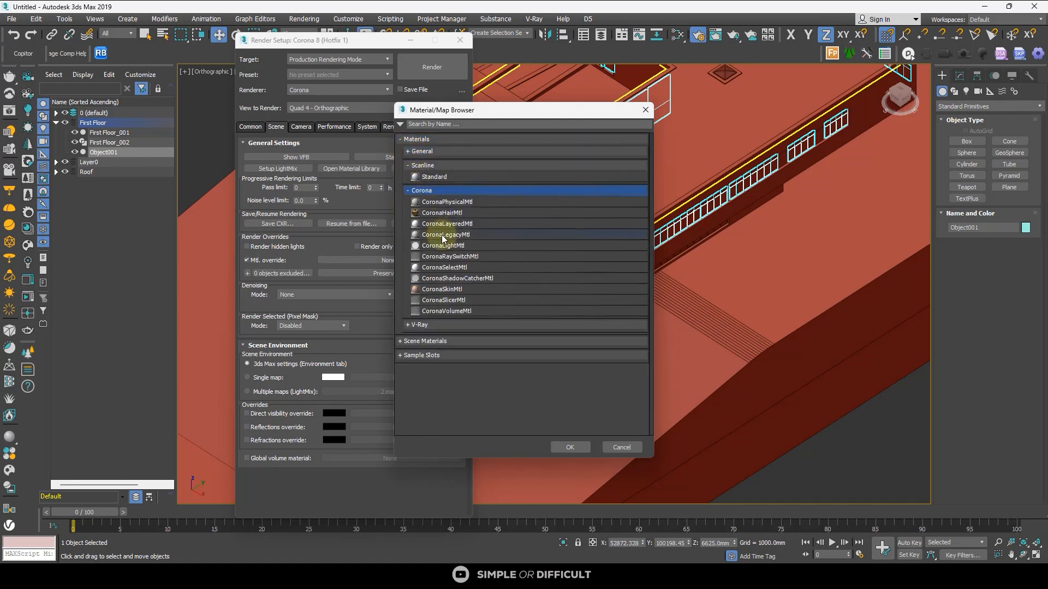
pyautogui.click(570, 447)
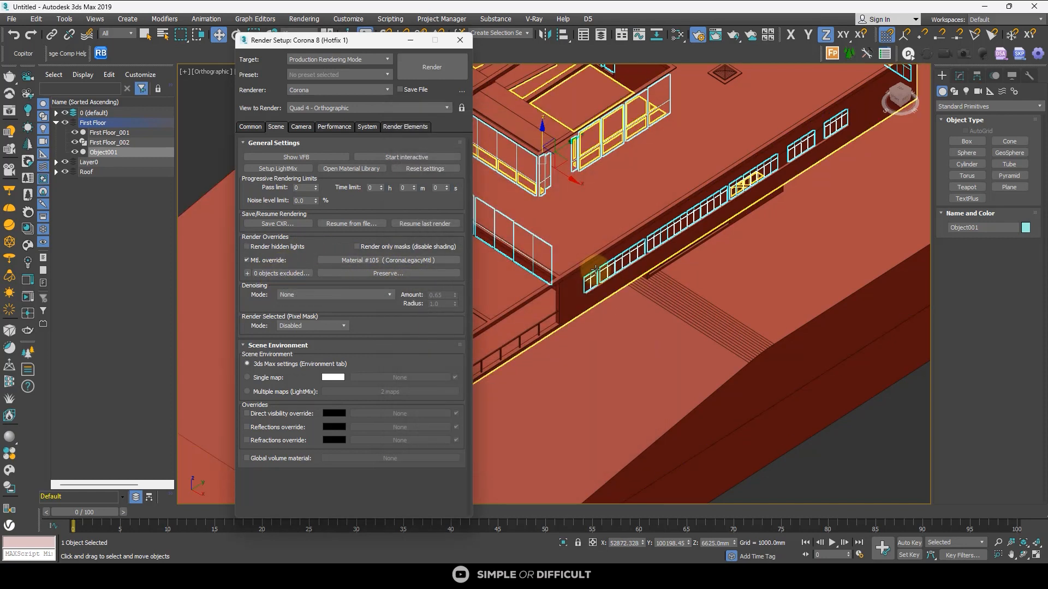
# Exclude the selected window glass object from the material override and close the render setup.
pyautogui.scroll(4, 595, 273)
pyautogui.scroll(-4, 580, 285)
pyautogui.scroll(3, 578, 292)
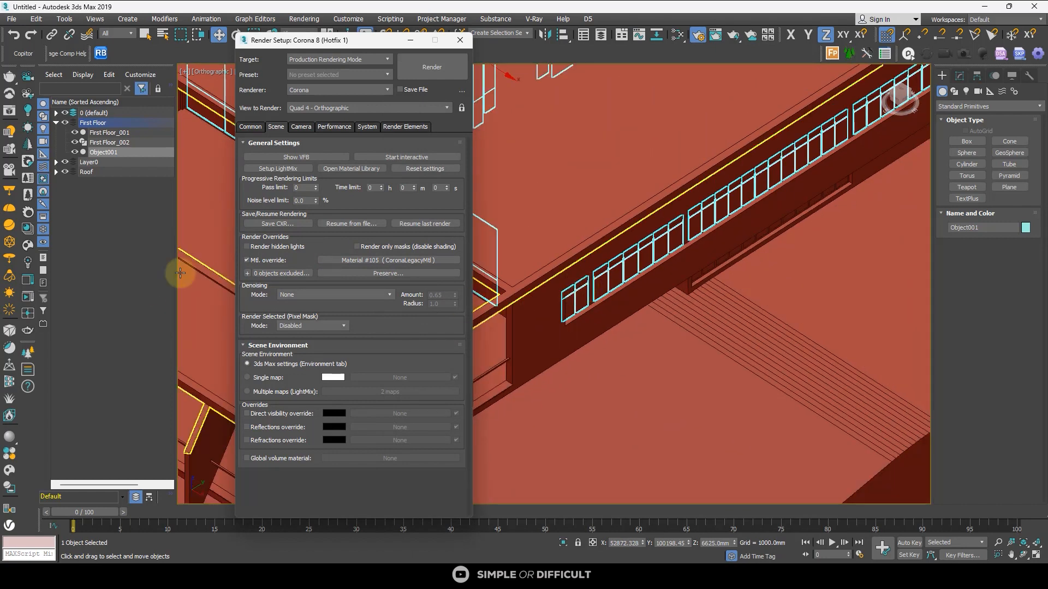
pyautogui.click(180, 273)
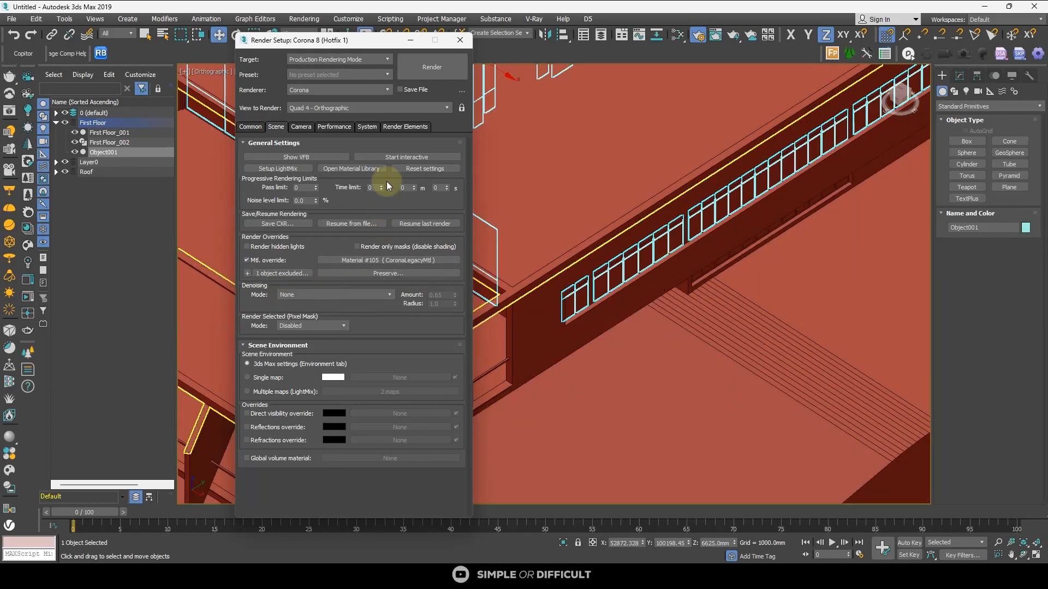
pyautogui.click(460, 40)
# Select the terrain and the base box and add both to the objects excluded from the material override.
pyautogui.scroll(-5, 569, 180)
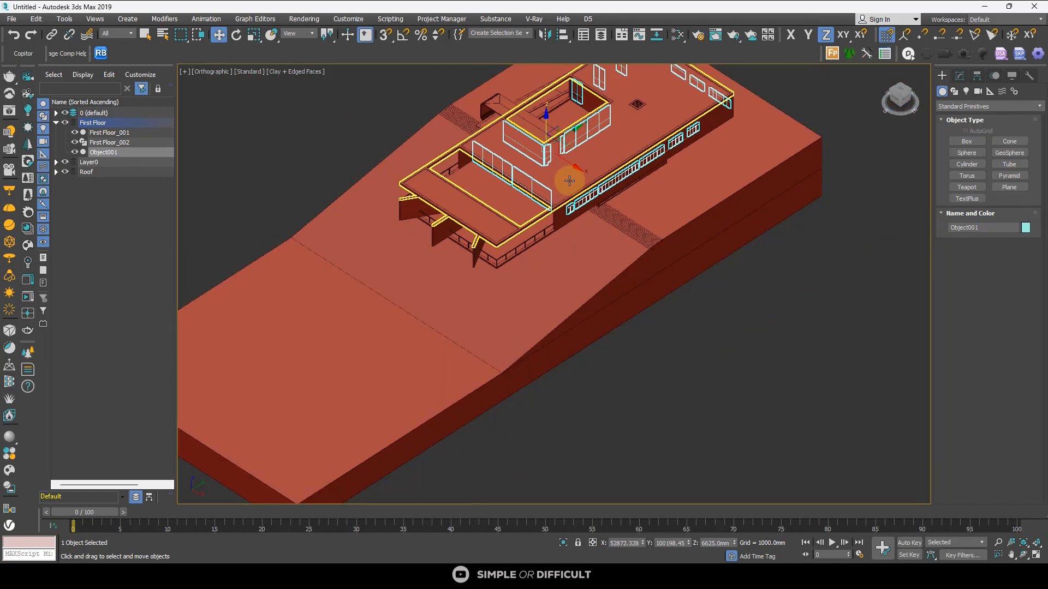
pyautogui.scroll(5, 587, 187)
pyautogui.scroll(-5, 586, 187)
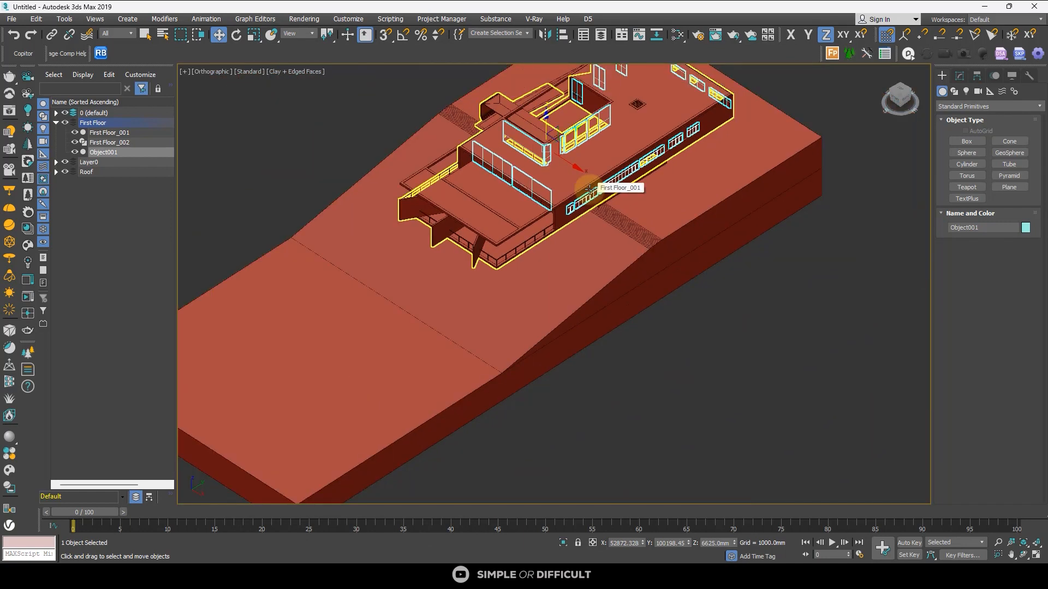
pyautogui.scroll(-4, 589, 188)
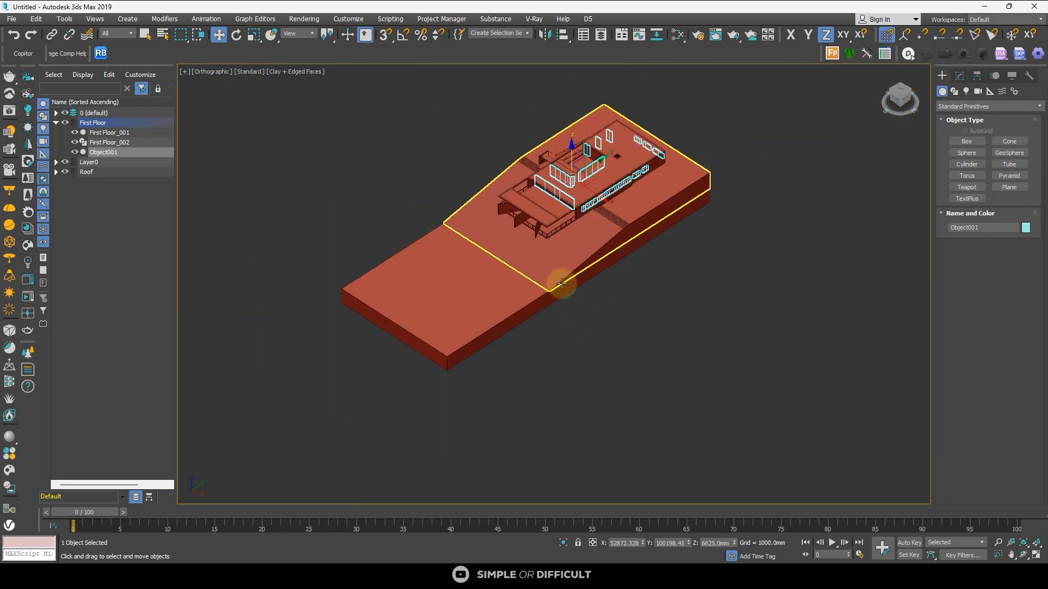
pyautogui.moveTo(578, 313); pyautogui.dragTo(526, 281)
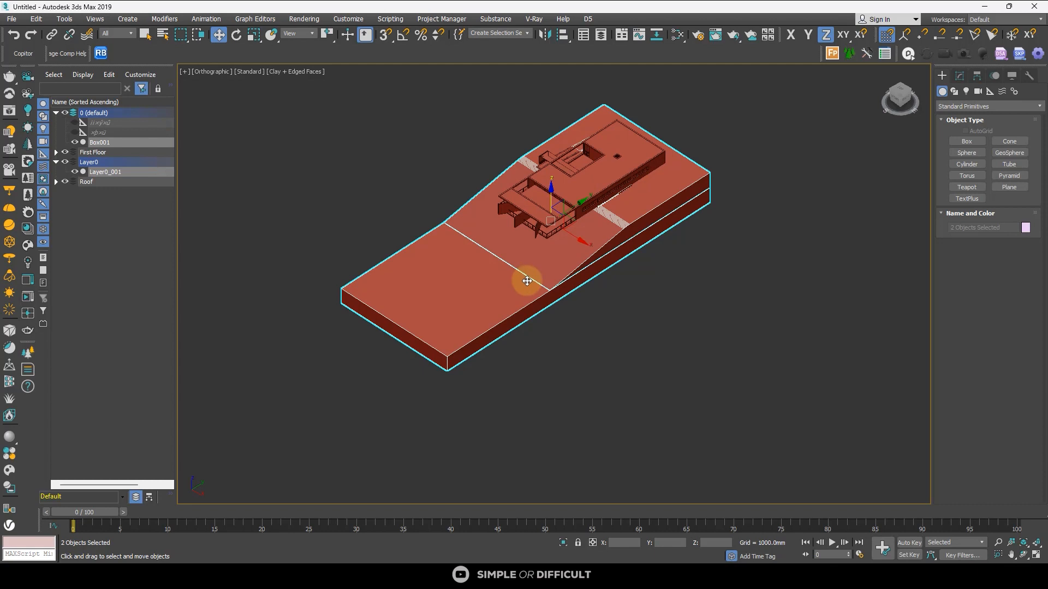
pyautogui.click(697, 35)
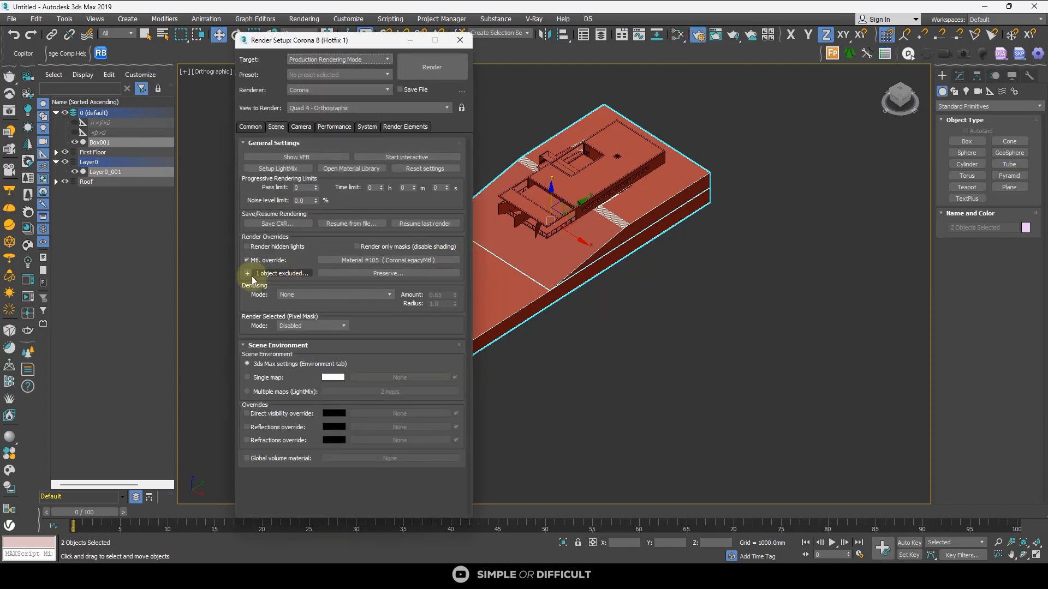
pyautogui.click(246, 274)
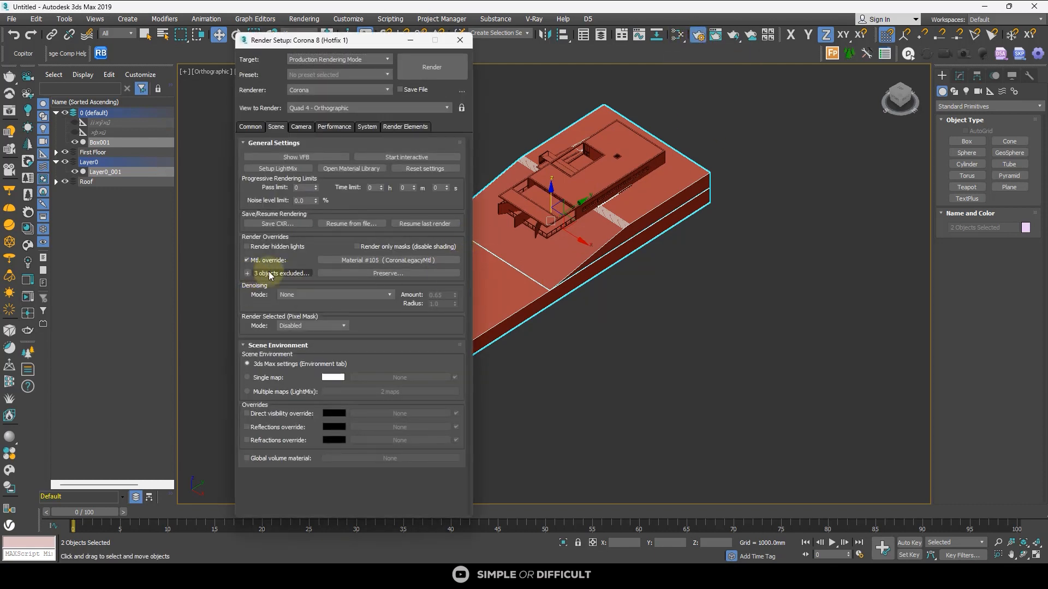
pyautogui.click(460, 40)
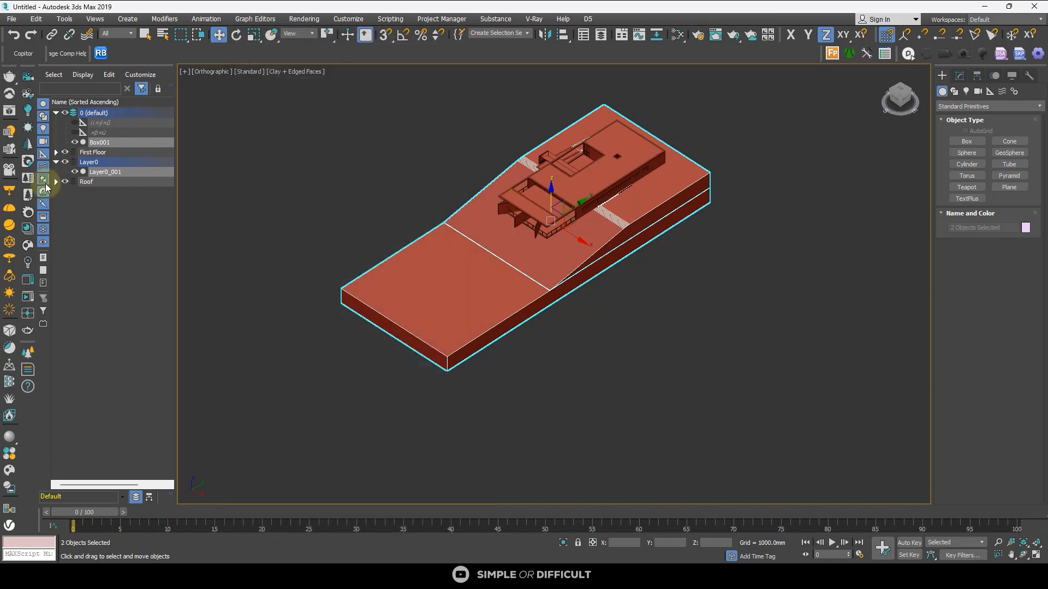
# Change the viewport display from Clay to Default Shading and clear the selection.
pyautogui.click(300, 72)
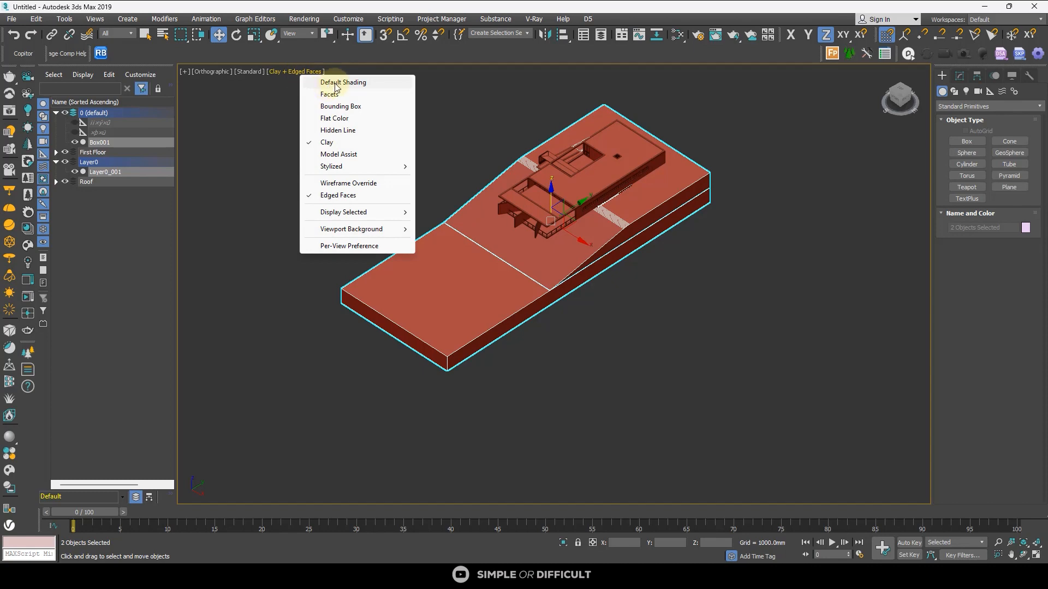
pyautogui.click(352, 82)
pyautogui.click(369, 159)
pyautogui.scroll(5, 483, 143)
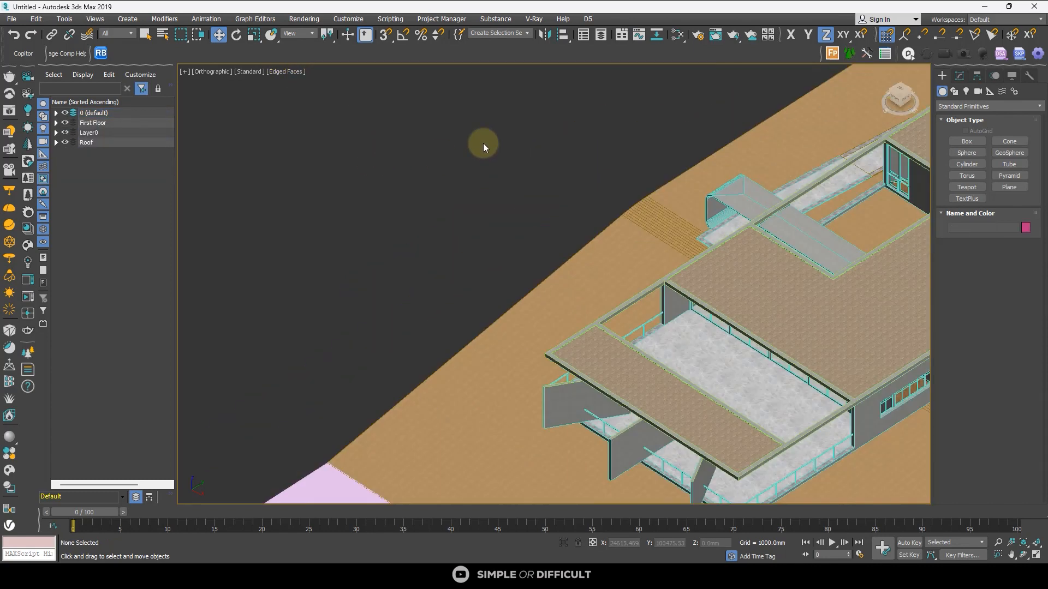
pyautogui.scroll(-5, 429, 141)
pyautogui.scroll(-2, 460, 121)
# Reselect the terrain and base box and assign them the Walnut Semigloss wood material from the Corona Material Library.
pyautogui.moveTo(597, 421); pyautogui.dragTo(470, 319)
pyautogui.click(26, 227)
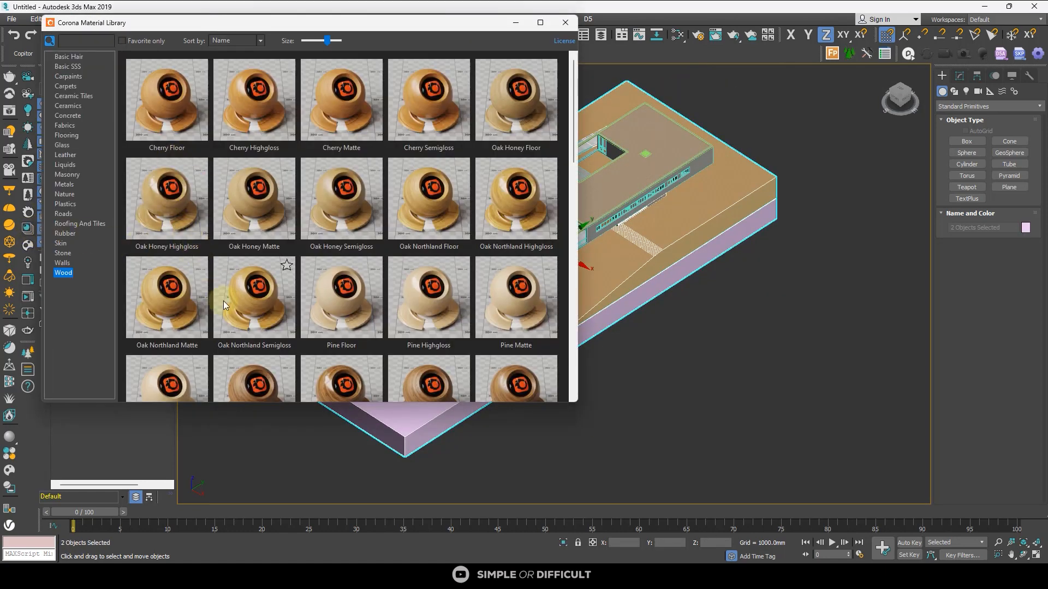
pyautogui.click(499, 96)
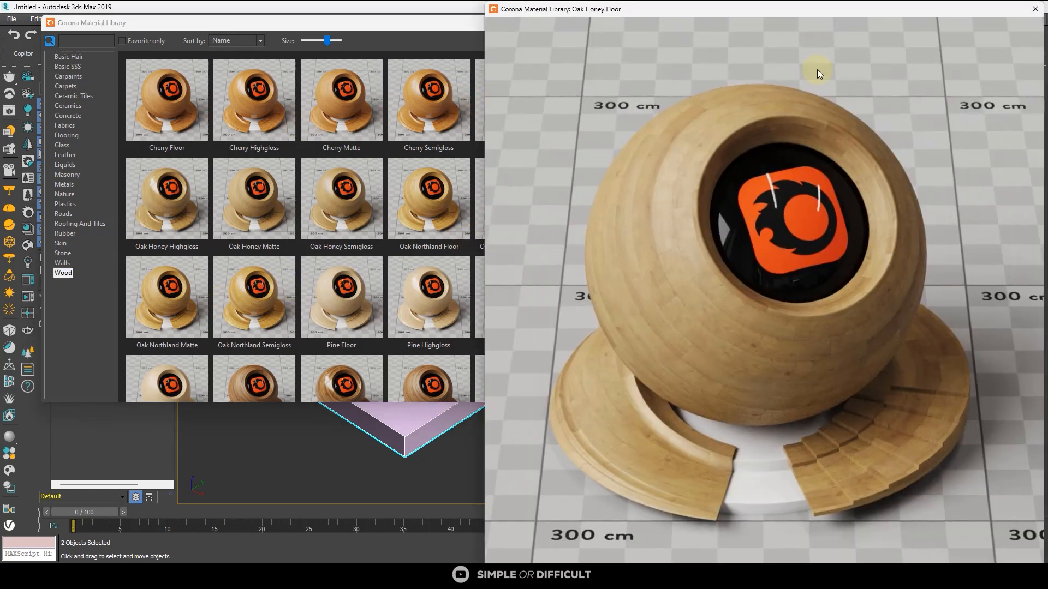
pyautogui.click(1035, 8)
pyautogui.scroll(-2, 221, 286)
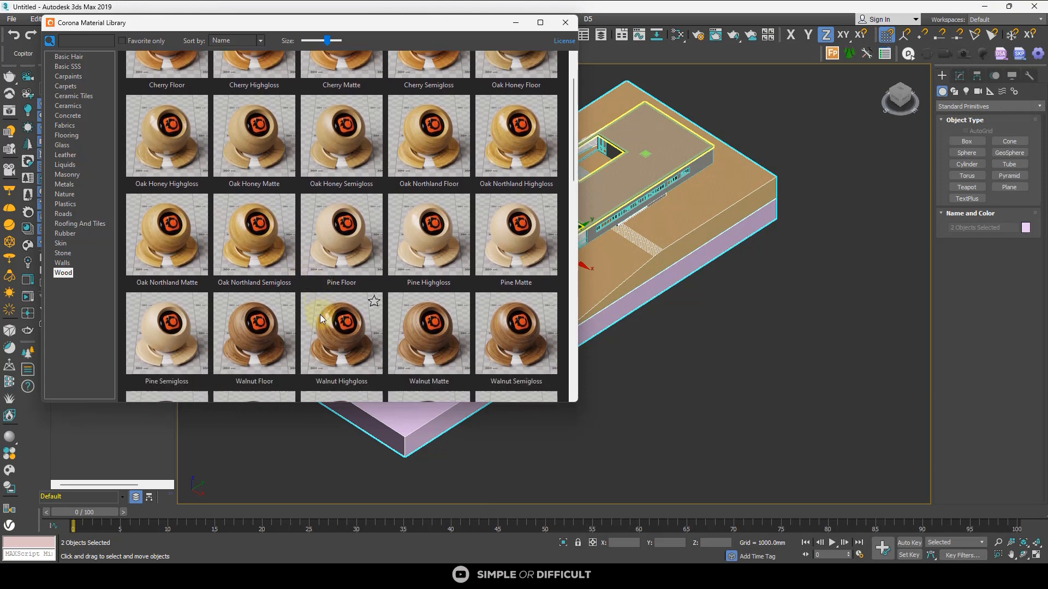
pyautogui.click(418, 304)
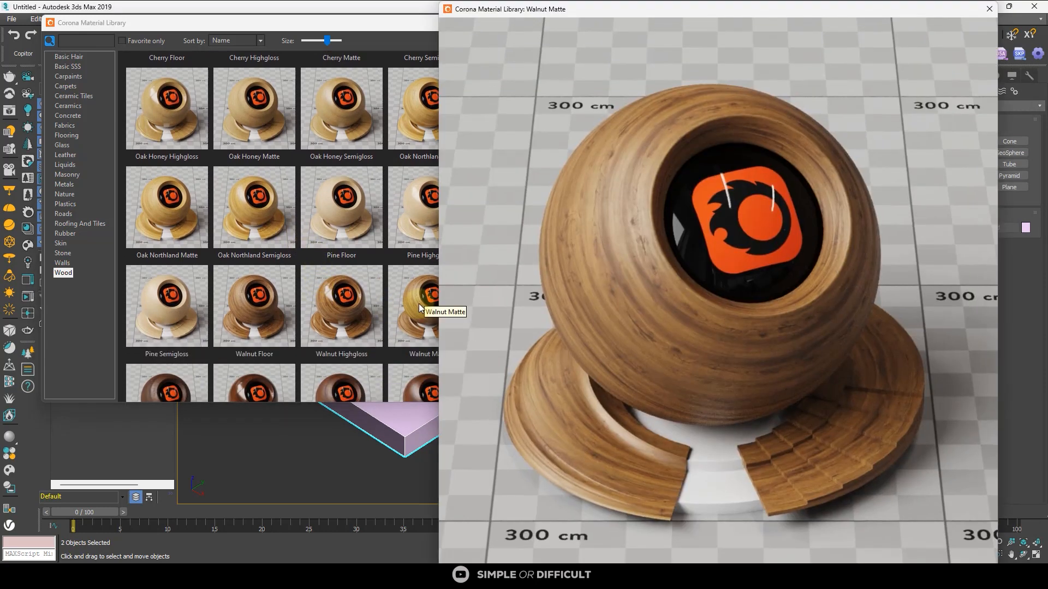
pyautogui.click(989, 9)
pyautogui.scroll(-1, 499, 313)
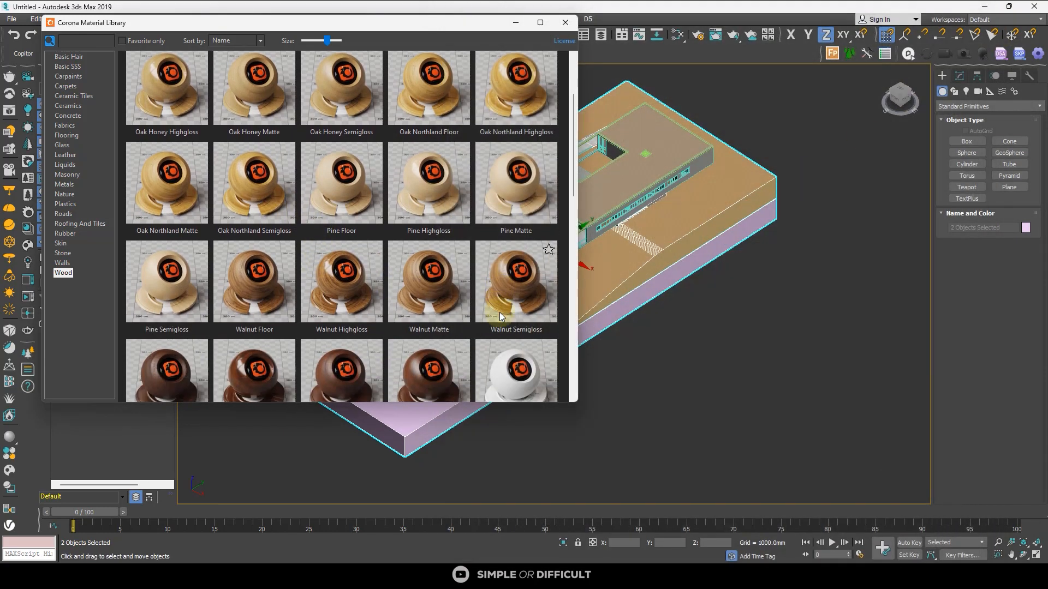
pyautogui.rightClick(520, 282)
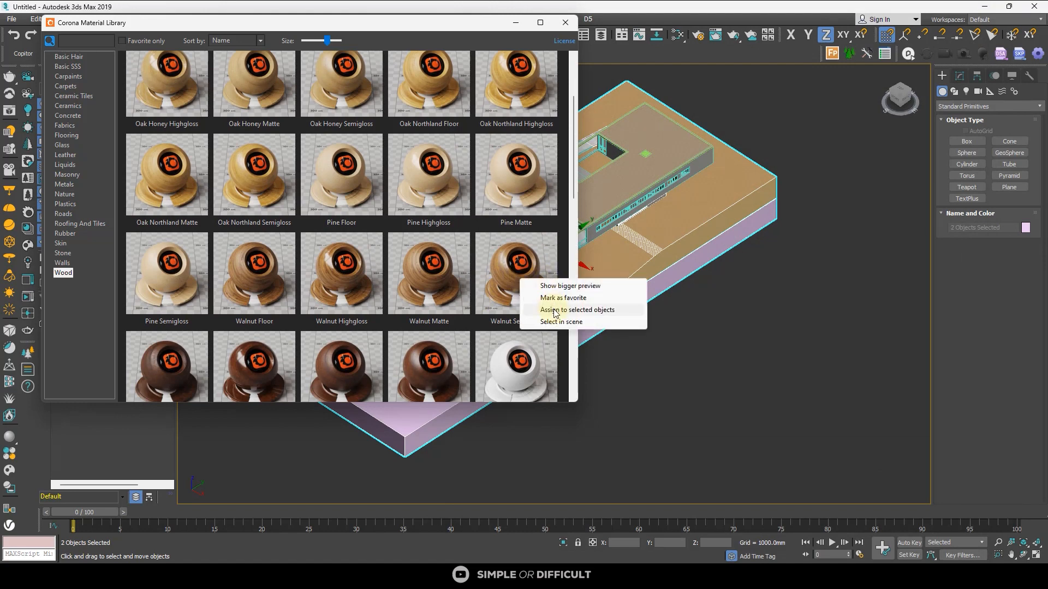
pyautogui.click(555, 310)
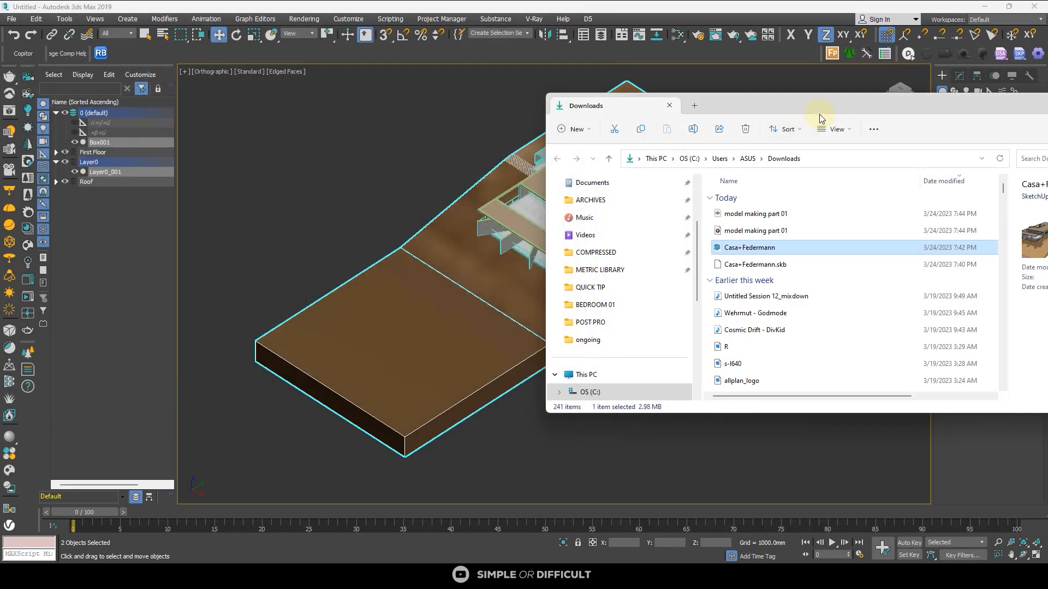
# Dismiss the Downloads folder window covering the scene and clear the current selection.
pyautogui.moveTo(819, 114); pyautogui.dragTo(673, 116)
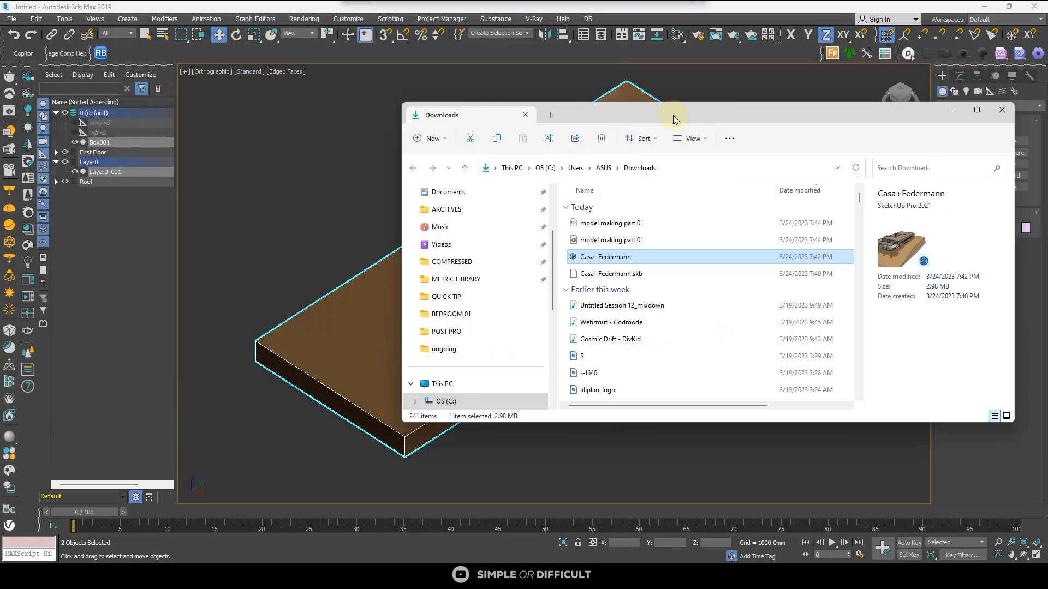
pyautogui.click(980, 116)
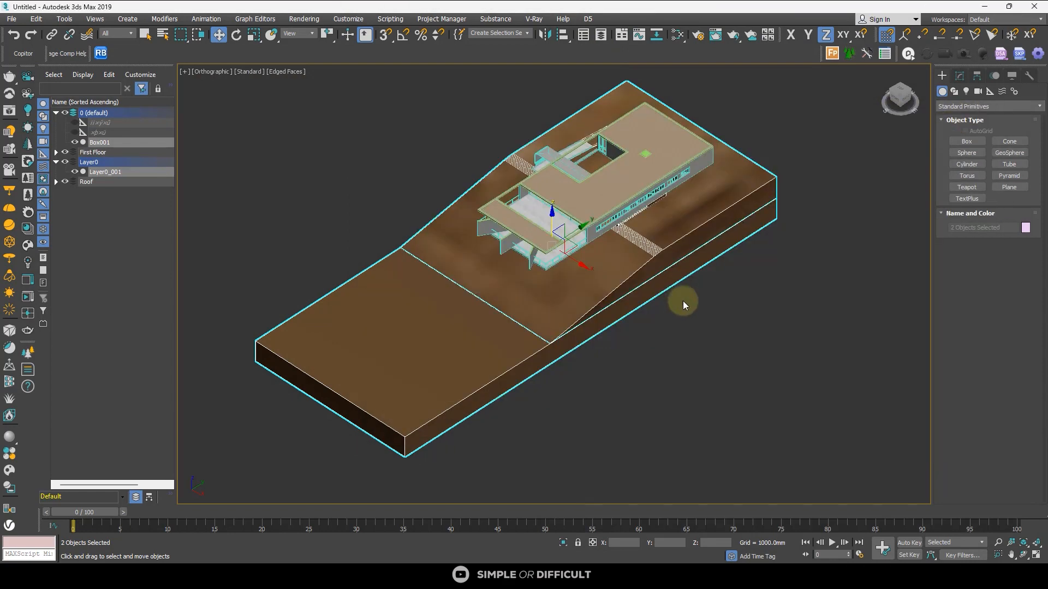
pyautogui.click(679, 364)
# Reselect the terrain and base box and apply a shared UVW Map modifier with Box mapping.
pyautogui.scroll(-5, 590, 236)
pyautogui.scroll(8, 590, 236)
pyautogui.scroll(-4, 590, 237)
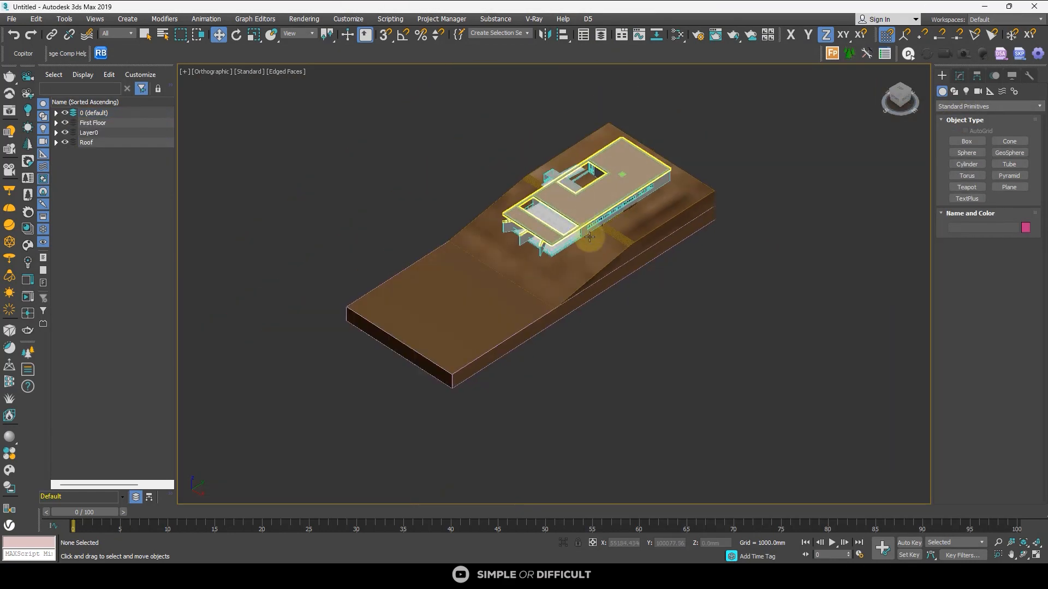
pyautogui.scroll(2, 584, 344)
pyautogui.moveTo(591, 343); pyautogui.dragTo(500, 277)
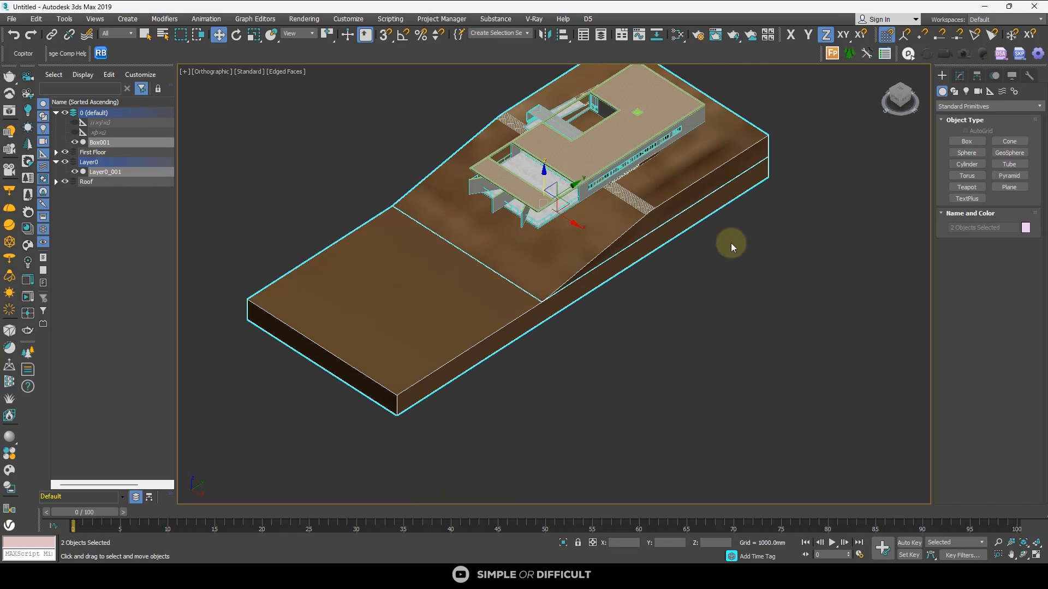
pyautogui.click(960, 76)
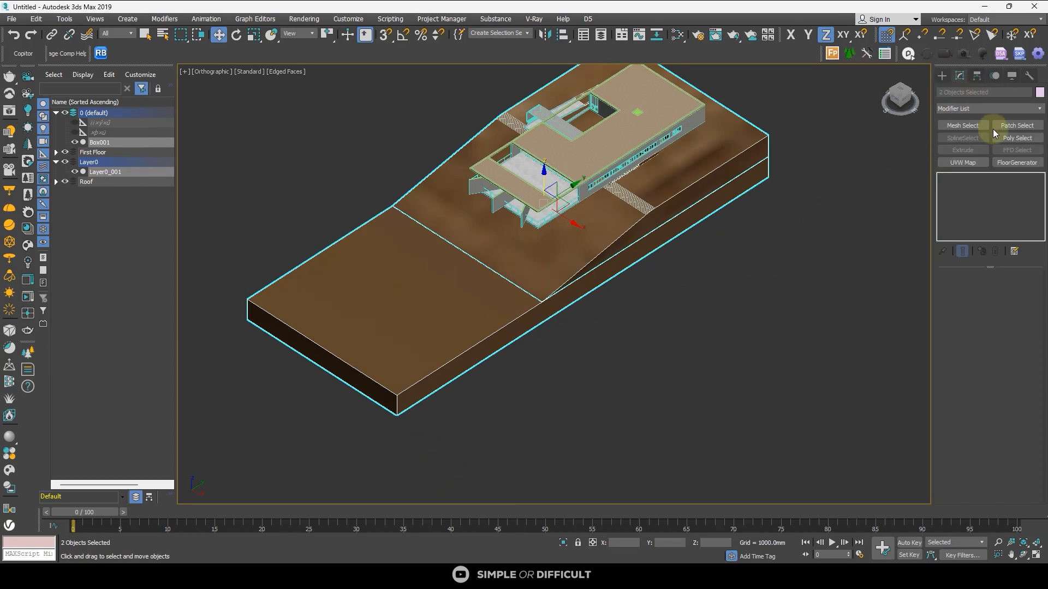
pyautogui.click(974, 162)
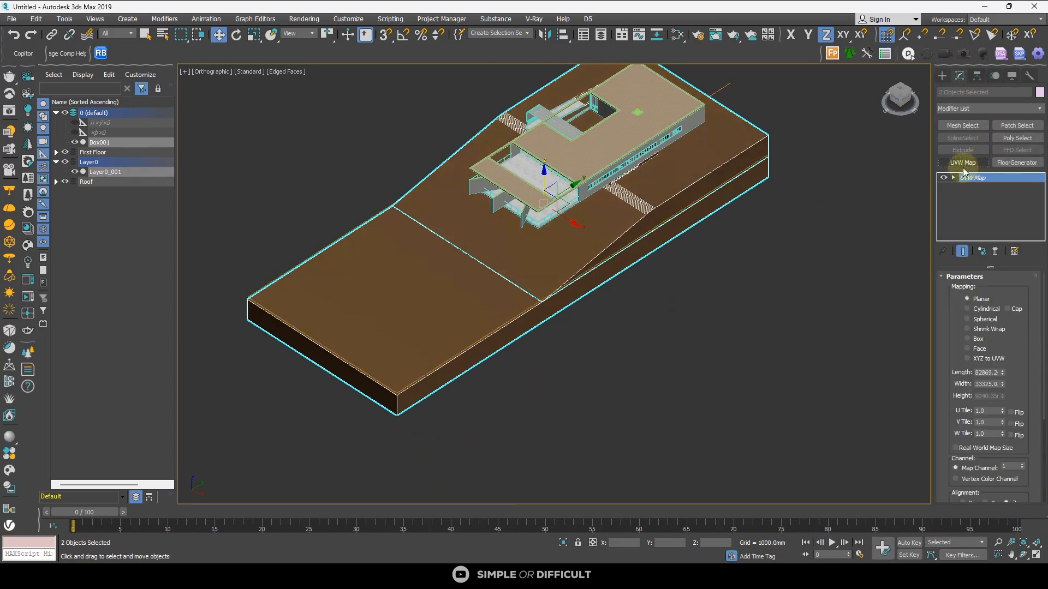
pyautogui.click(972, 343)
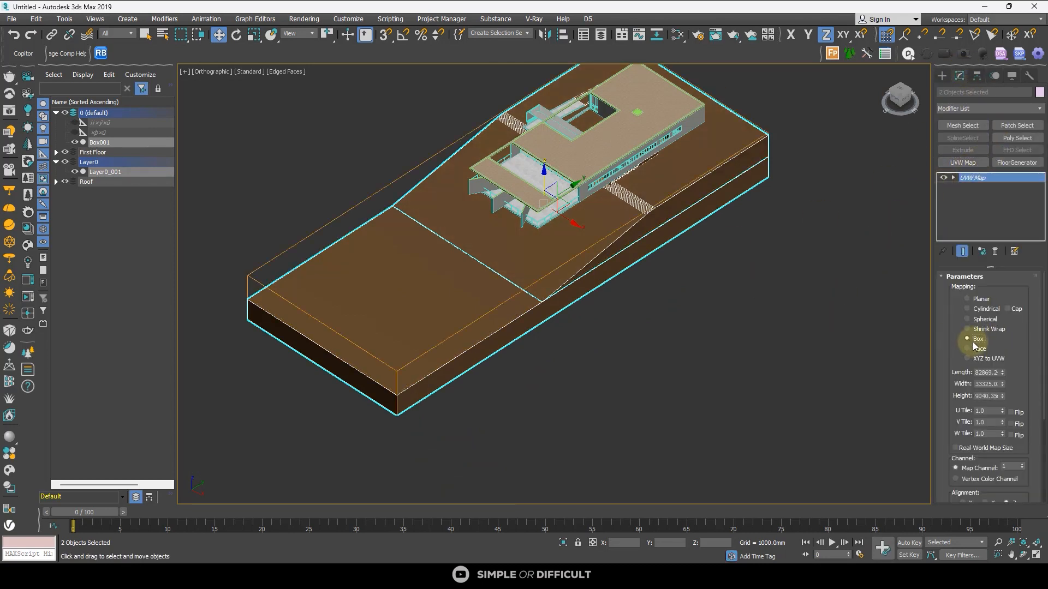
# Try Real-World Map Size on the UVW mapping, switch it off, and roughly reduce the mapping's length and width.
pyautogui.click(955, 448)
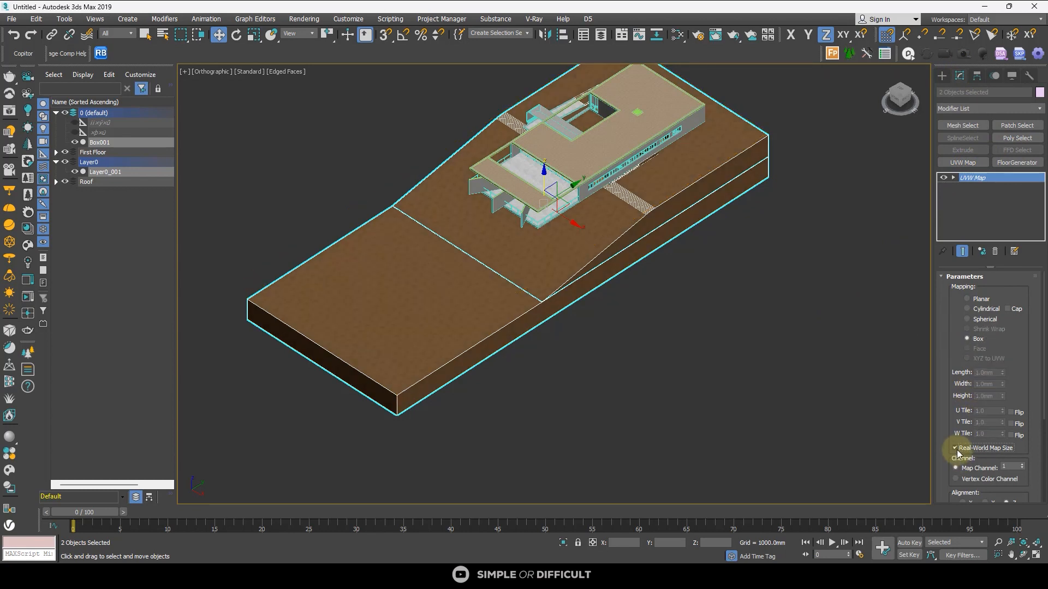
pyautogui.click(955, 448)
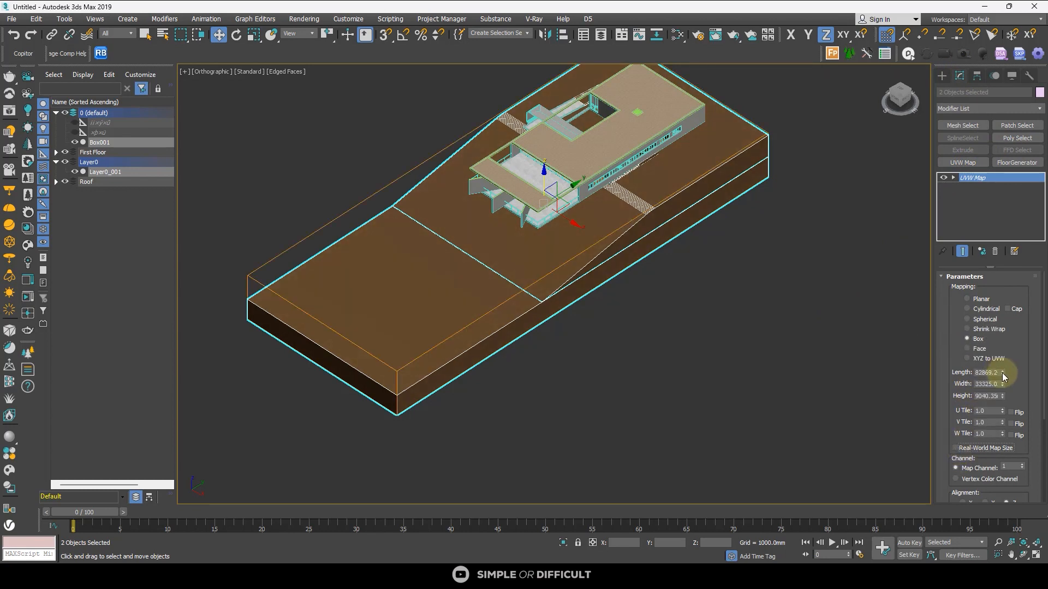
pyautogui.moveTo(996, 414)
pyautogui.mouseDown()
pyautogui.moveTo(1005, 371)
pyautogui.moveTo(995, 415)
pyautogui.mouseUp()
pyautogui.scroll(2, 678, 206)
pyautogui.scroll(2, 573, 231)
pyautogui.scroll(2, 748, 306)
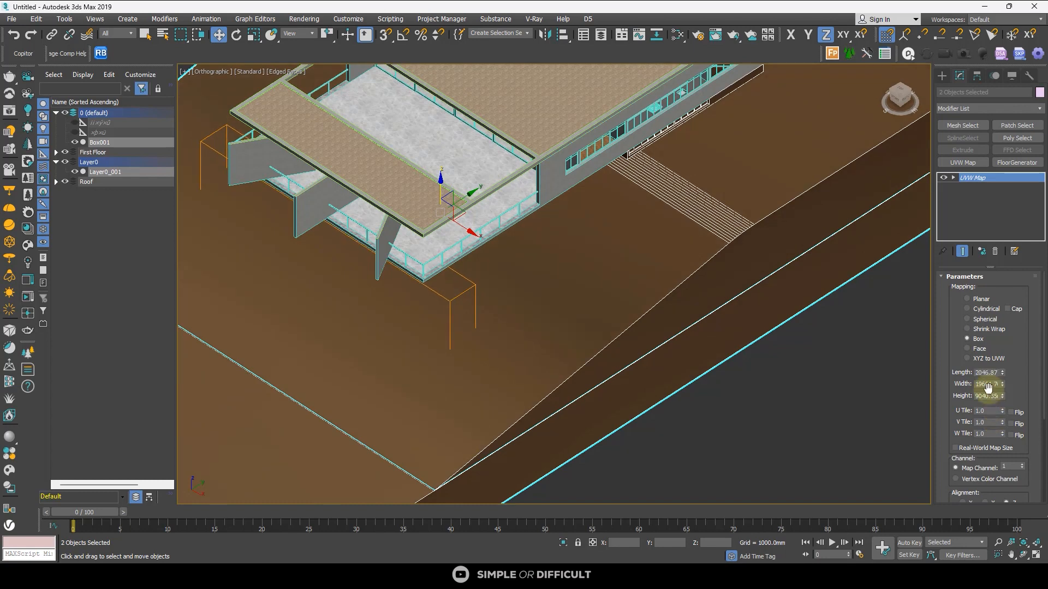
# Set the UVW Map's box length, width and height to 20 mm each.
pyautogui.doubleClick(985, 372)
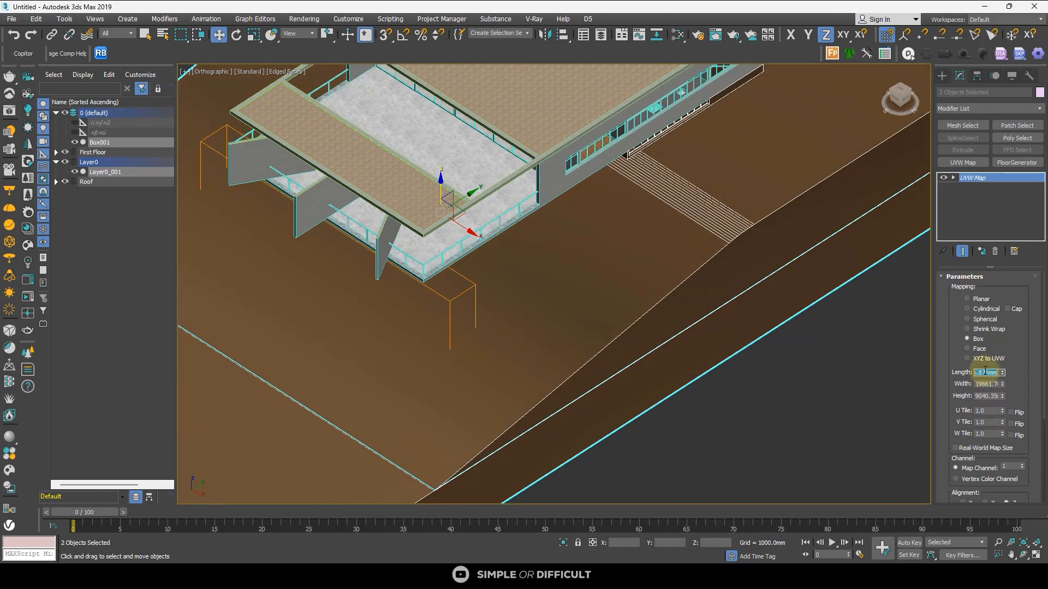
pyautogui.write('20')
pyautogui.press('Return')
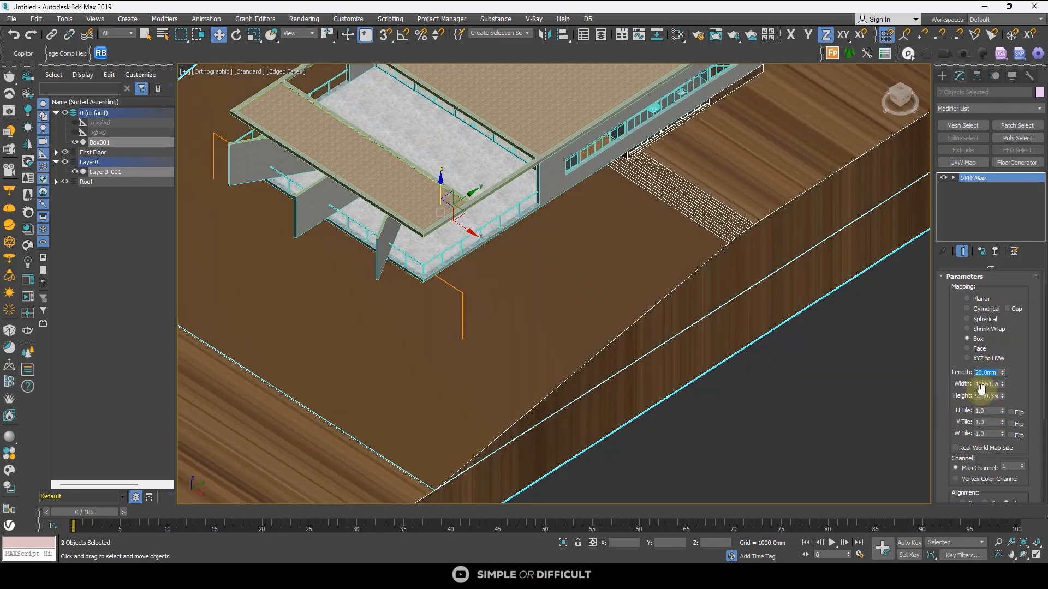
pyautogui.doubleClick(983, 384)
pyautogui.write('20')
pyautogui.press('Return')
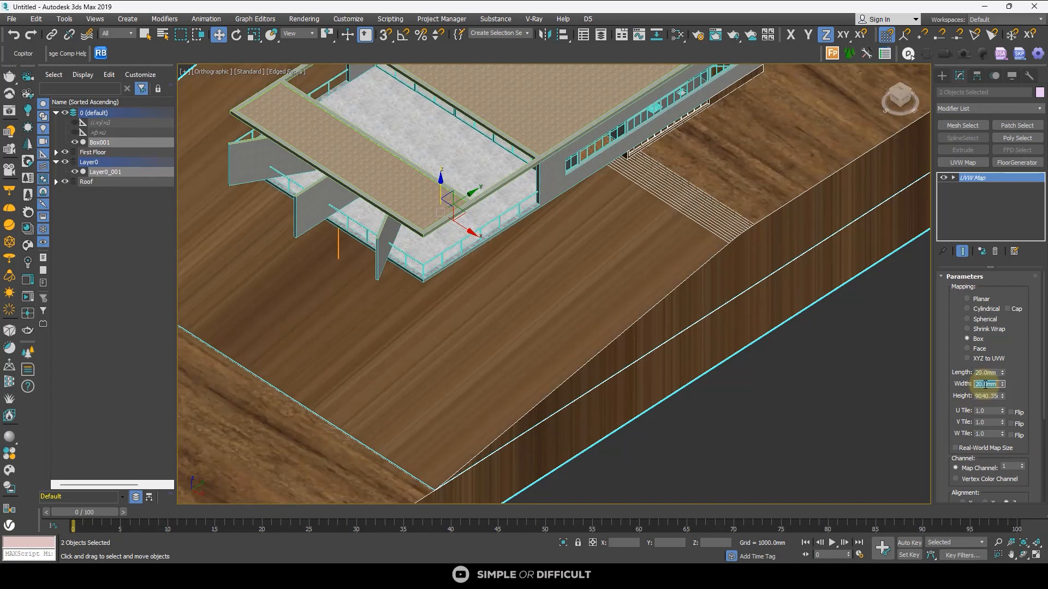
pyautogui.doubleClick(990, 397)
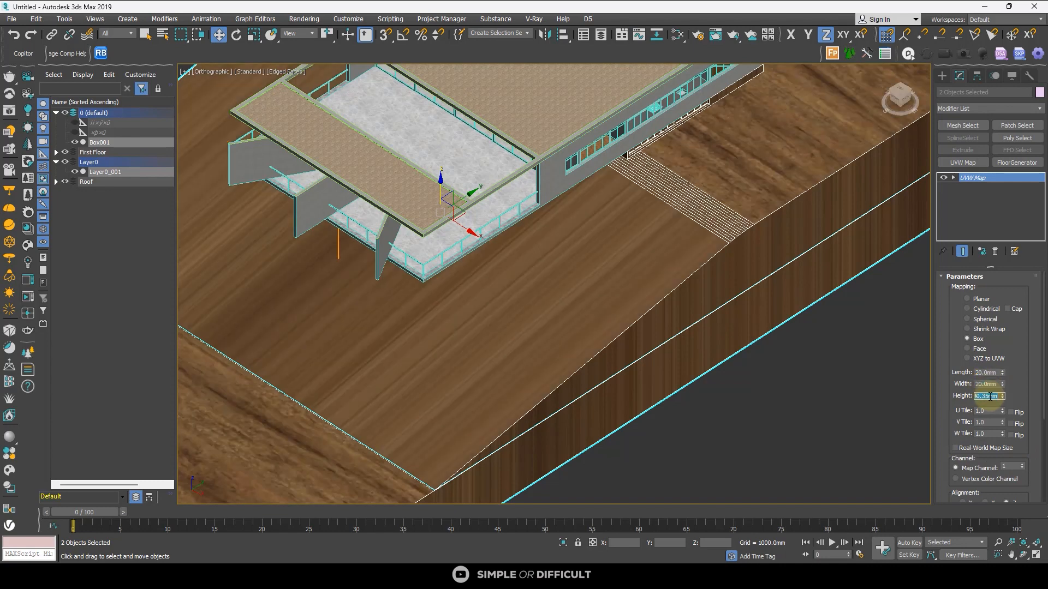
pyautogui.write('20')
pyautogui.press('Return')
# Clear the selection and examine the wood texture's scale and grain direction across the terrain and base.
pyautogui.scroll(-3, 662, 280)
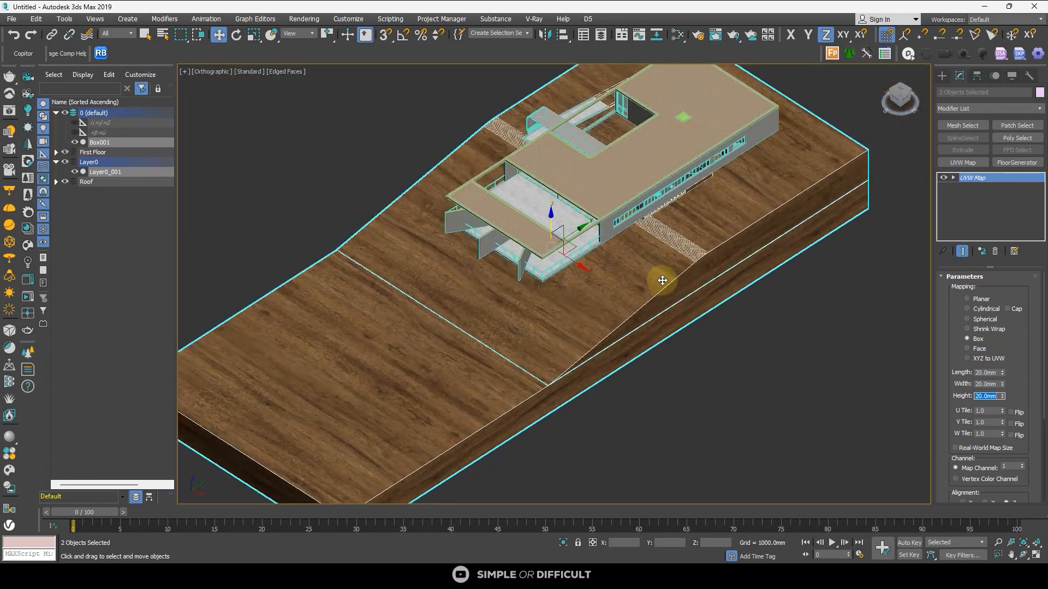
pyautogui.scroll(-5, 662, 306)
pyautogui.scroll(8, 682, 311)
pyautogui.scroll(-3, 675, 262)
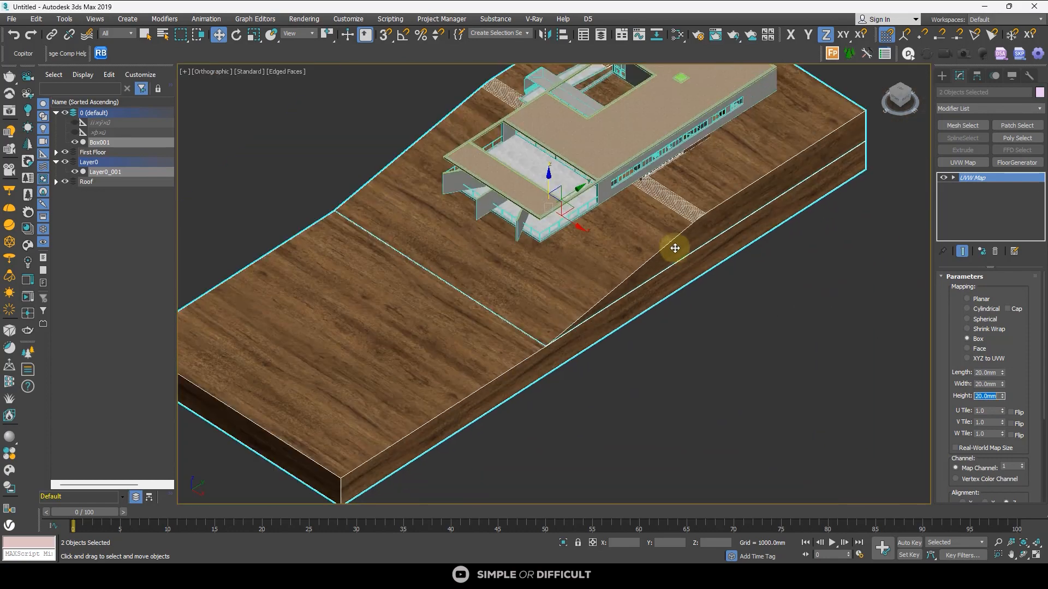
pyautogui.scroll(-3, 697, 302)
pyautogui.click(699, 302)
pyautogui.scroll(6, 583, 333)
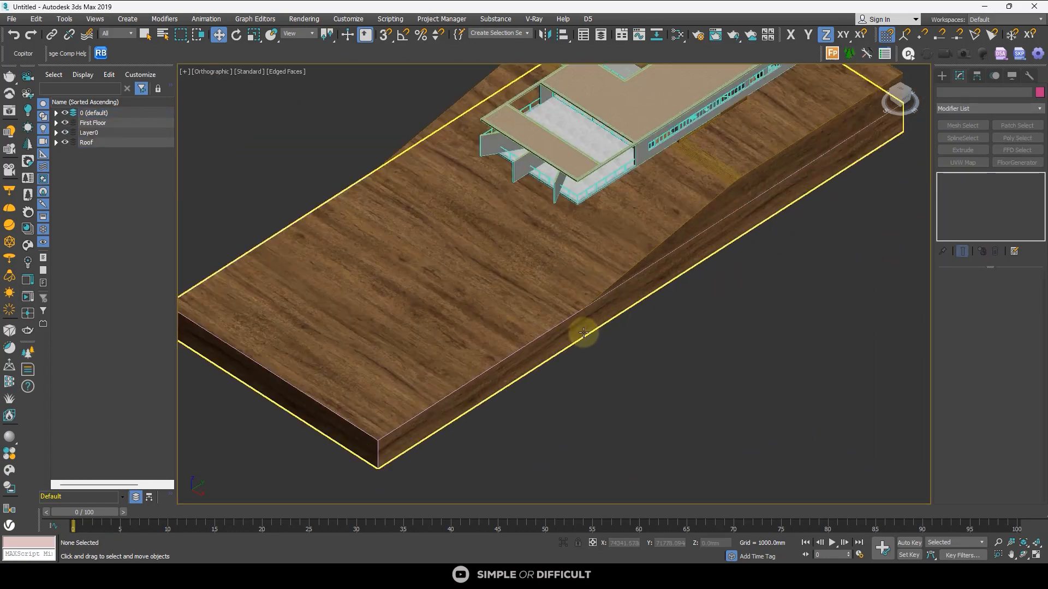
pyautogui.scroll(-4, 585, 331)
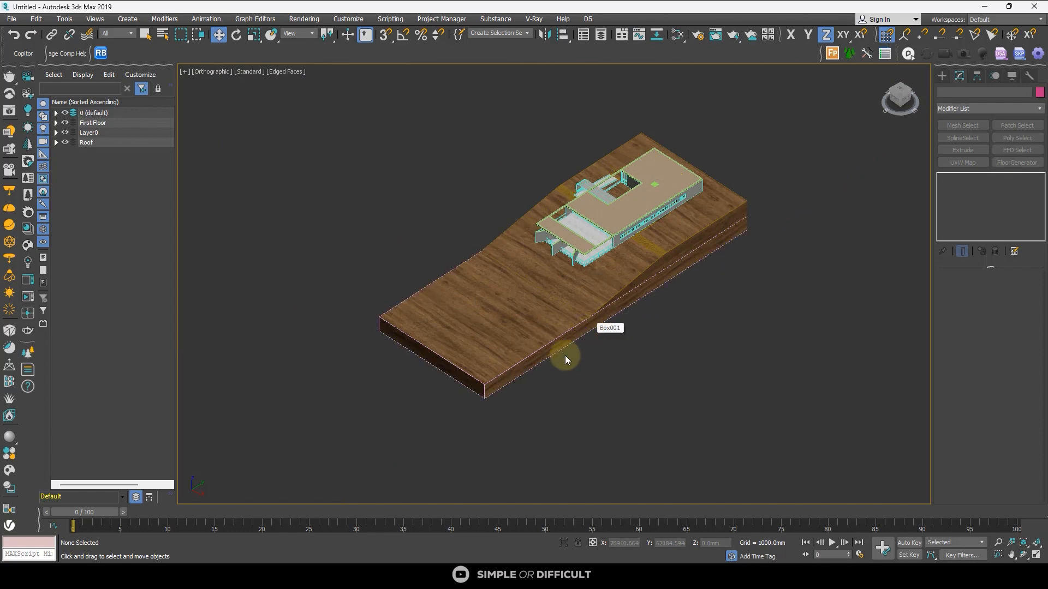
pyautogui.scroll(5, 607, 294)
pyautogui.scroll(-3, 622, 332)
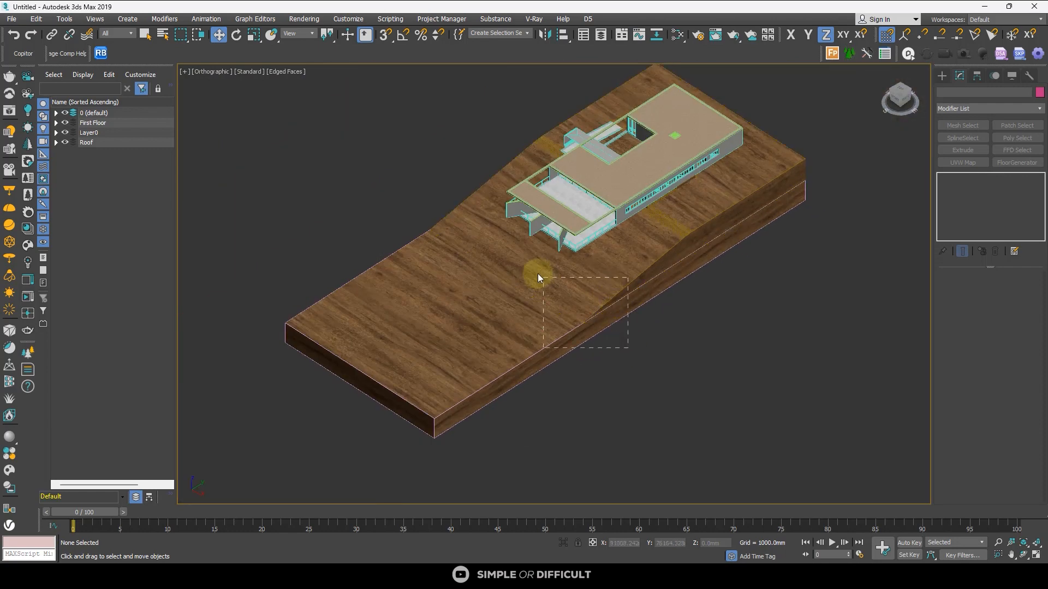
# Reselect the terrain and base box and activate their UVW Map gizmo, viewing the model from above.
pyautogui.moveTo(538, 273); pyautogui.dragTo(541, 277)
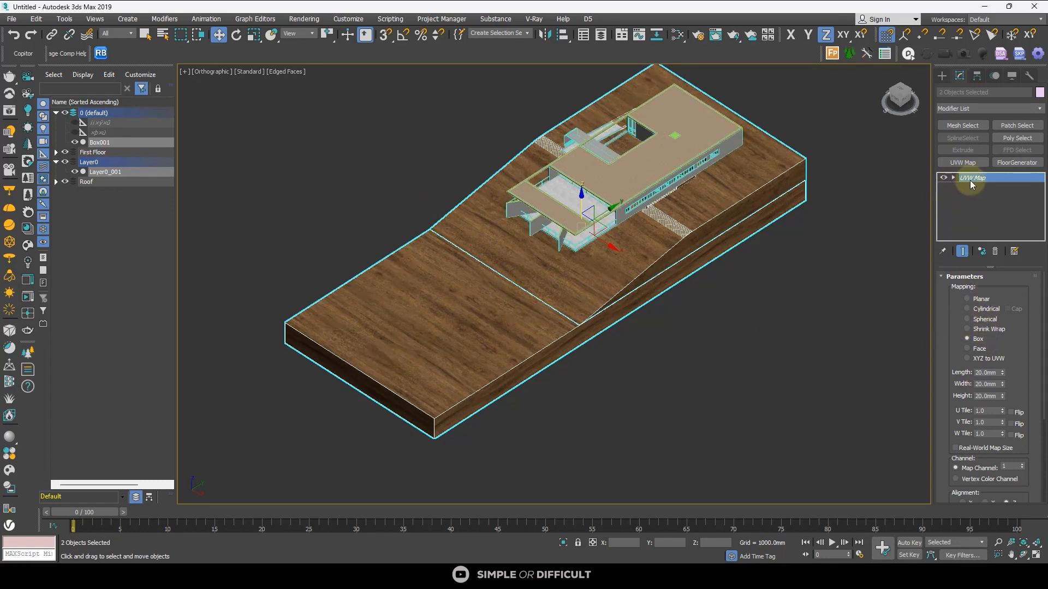
pyautogui.click(953, 178)
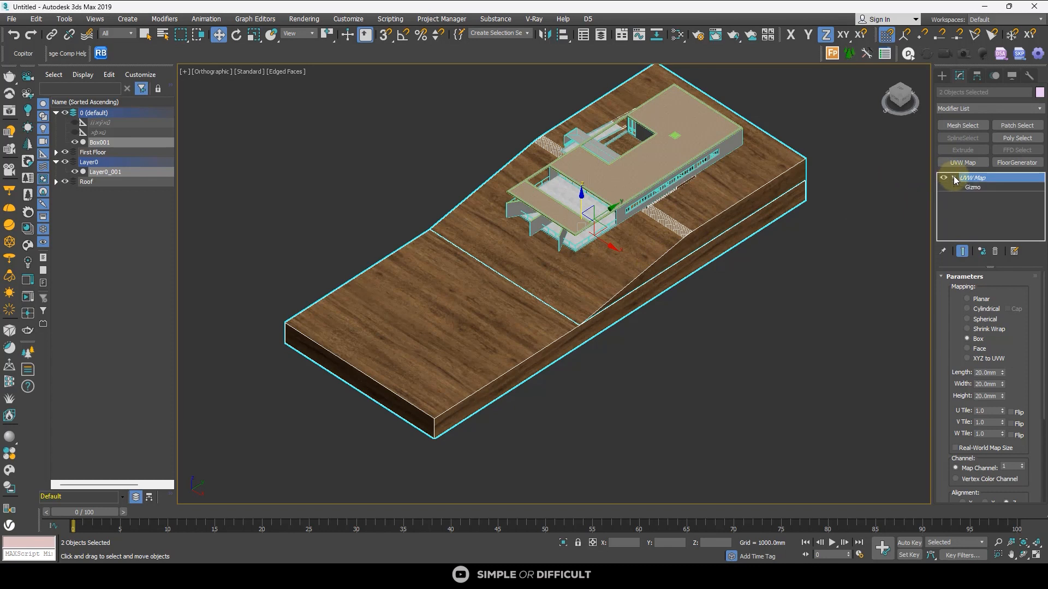
pyautogui.click(971, 186)
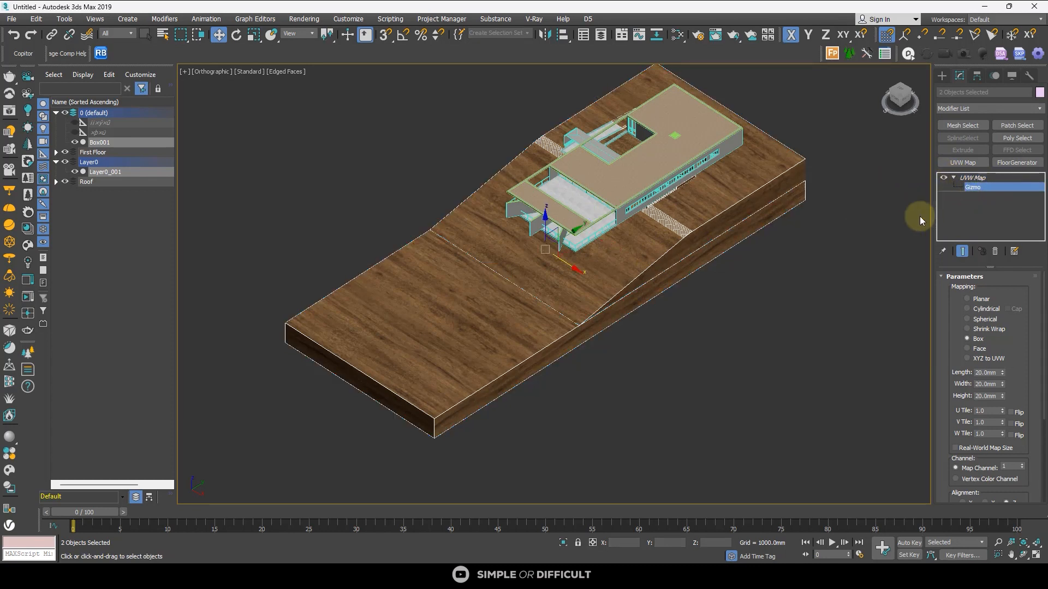
pyautogui.click(899, 91)
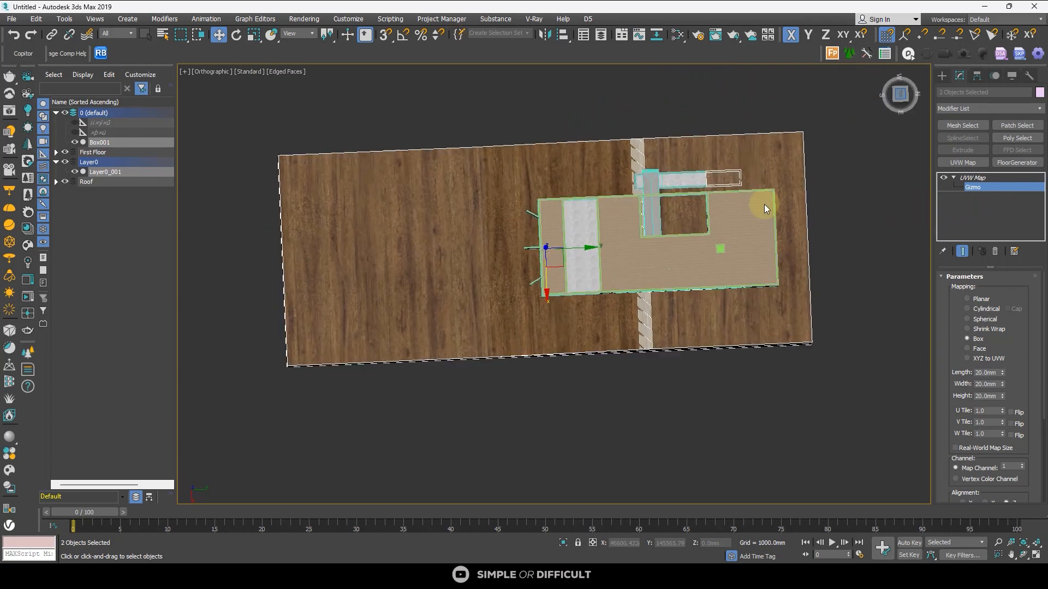
# Turn on angle snap and rotate the UVW gizmo a quarter turn about Z so the grain follows the base's length.
pyautogui.click(237, 34)
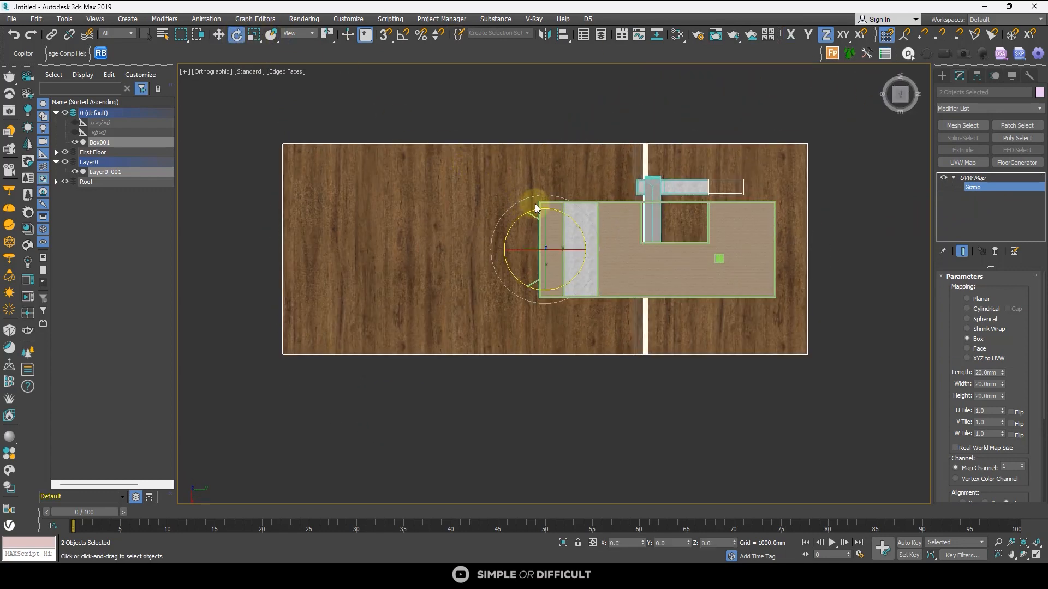
pyautogui.moveTo(538, 207); pyautogui.dragTo(647, 243)
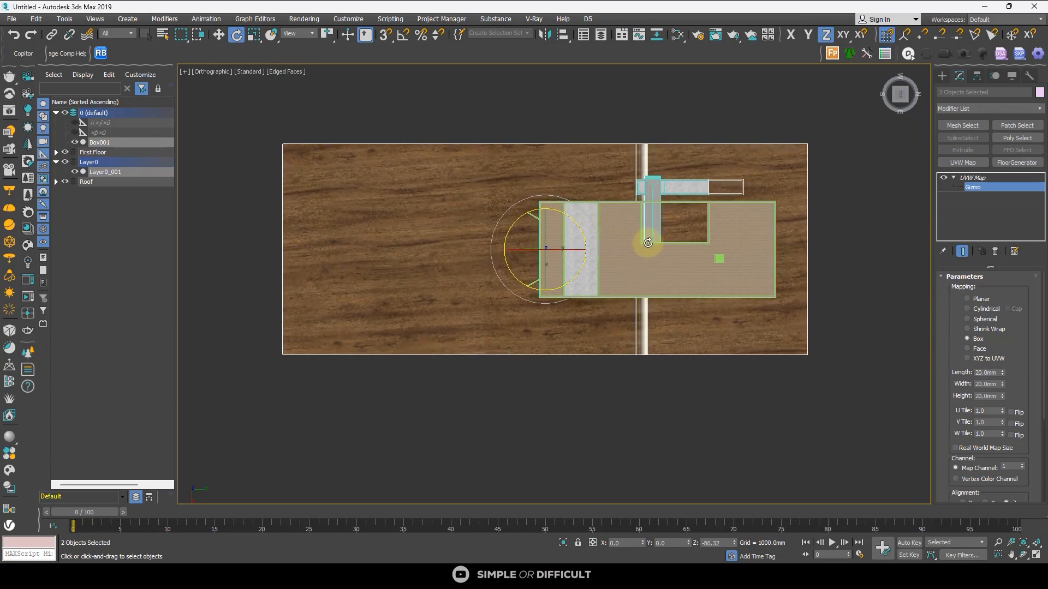
pyautogui.rightClick(648, 243)
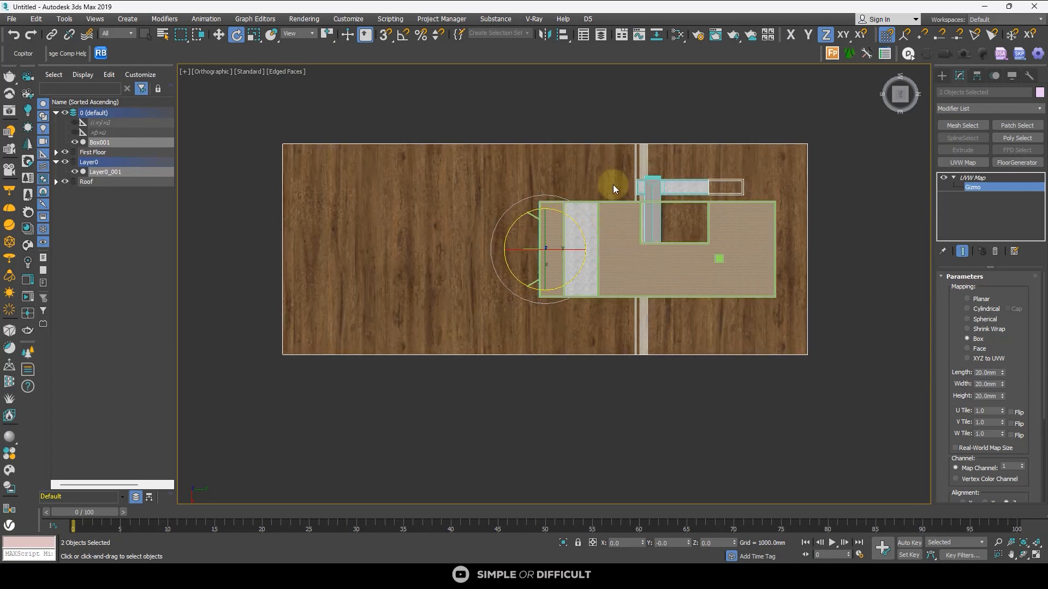
pyautogui.click(404, 36)
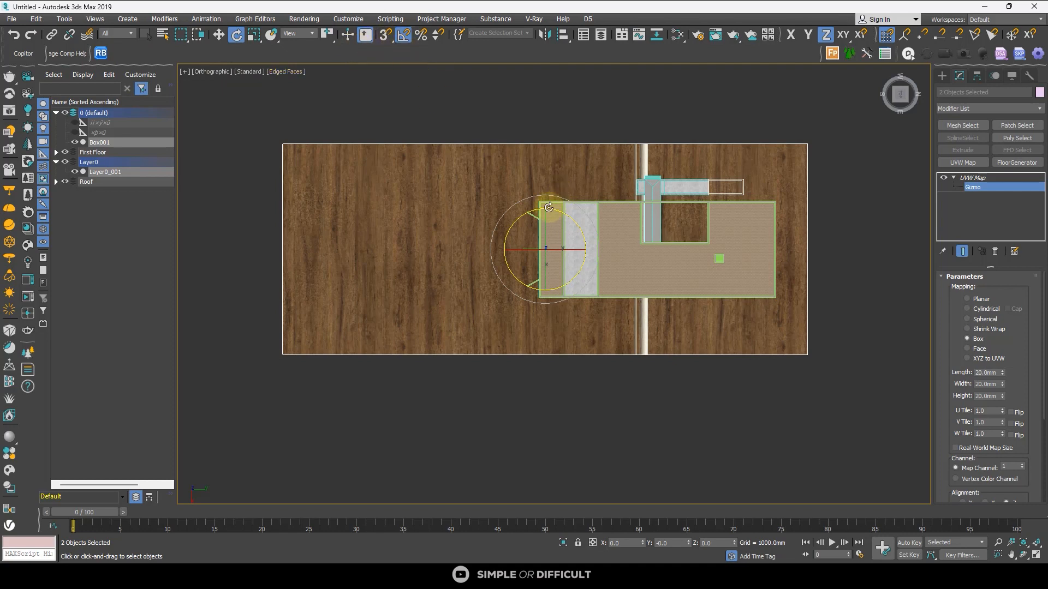
pyautogui.moveTo(549, 207); pyautogui.dragTo(582, 207)
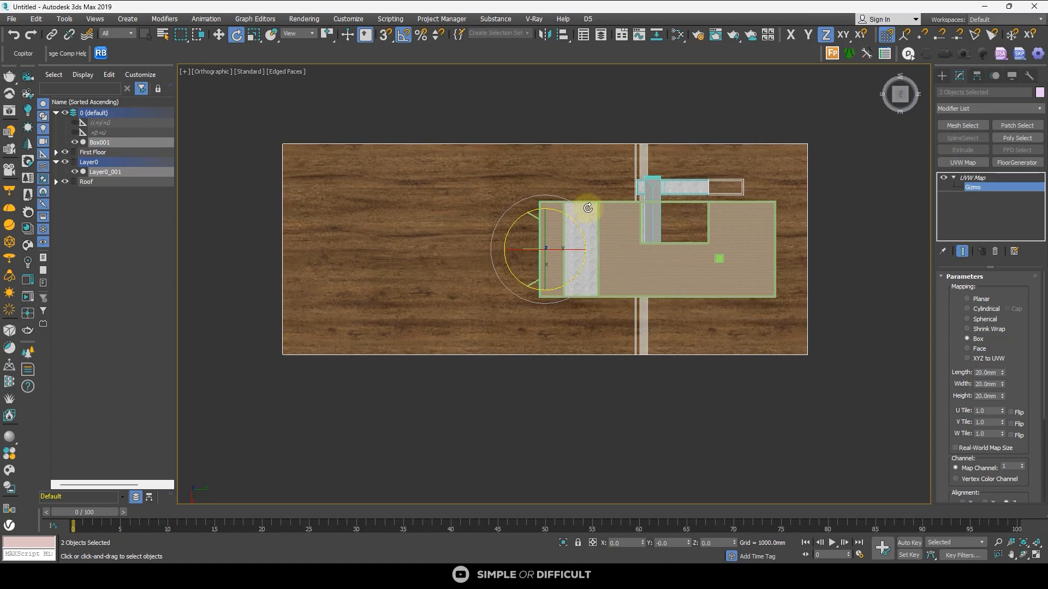
pyautogui.click(218, 34)
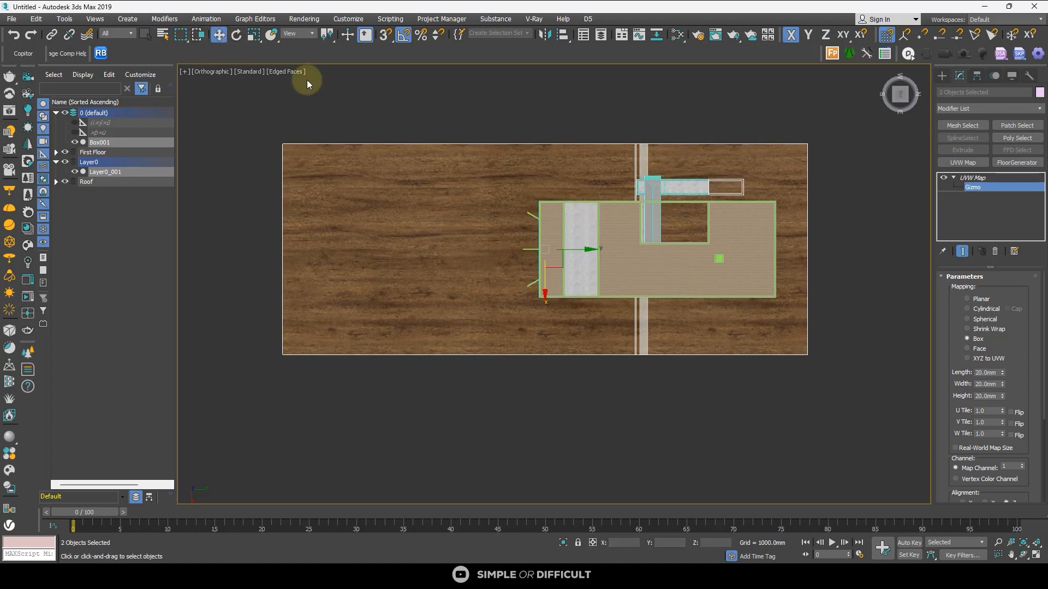
pyautogui.keyDown('alt'); pyautogui.moveTo(641, 330); pyautogui.dragTo(604, 393, button='middle'); pyautogui.keyUp('alt')
pyautogui.scroll(5, 613, 280)
pyautogui.scroll(-6, 636, 316)
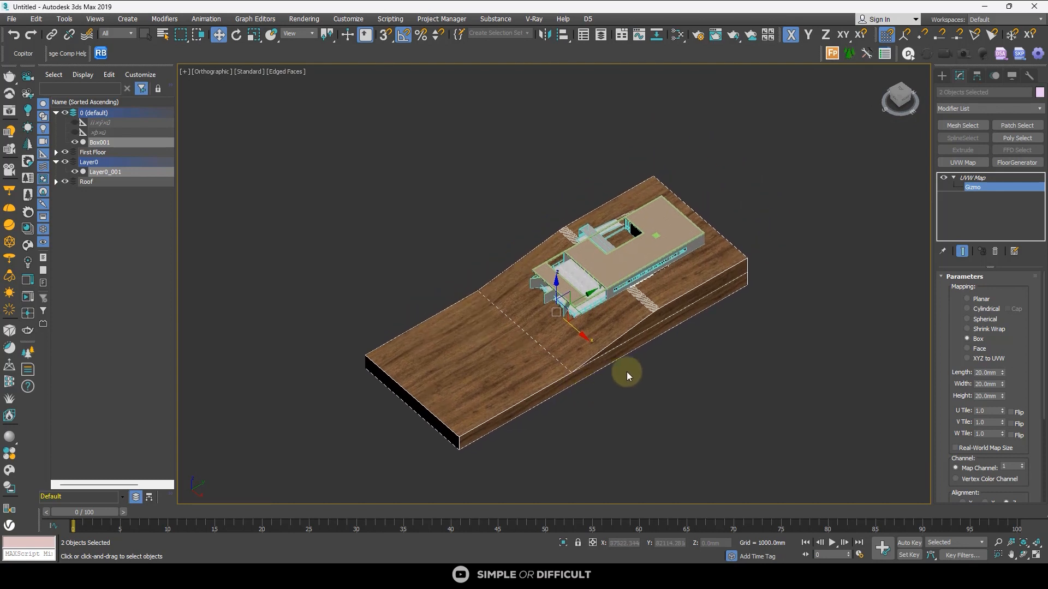
# Draw a rectangle-shaped Corona Light over the wooden base's outline in the top view, about 32,700 by 83,050 mm.
pyautogui.press('t')
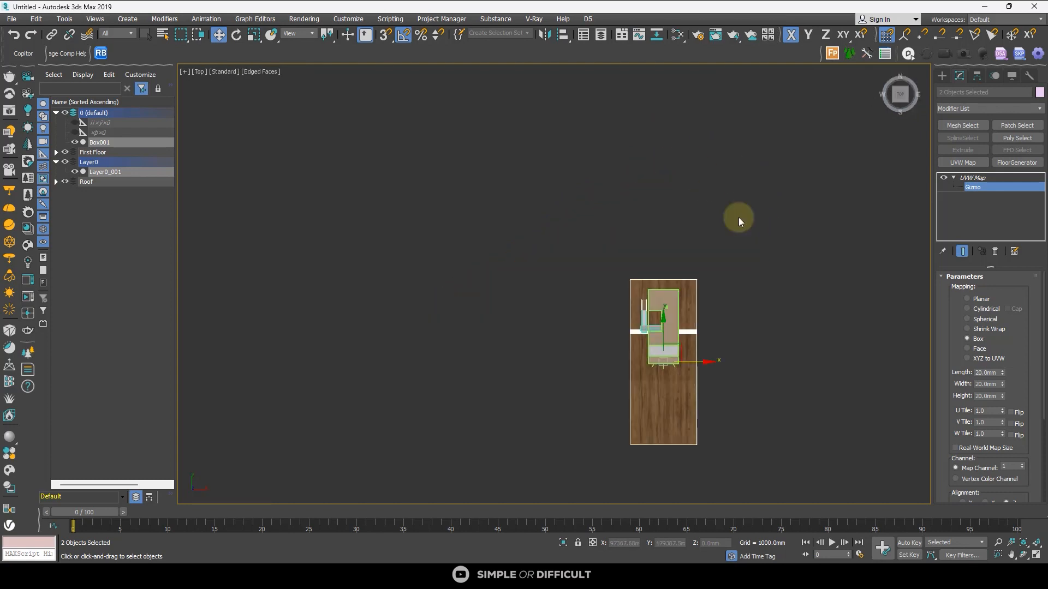
pyautogui.moveTo(739, 218); pyautogui.dragTo(559, 210, button='middle')
pyautogui.scroll(5, 627, 231)
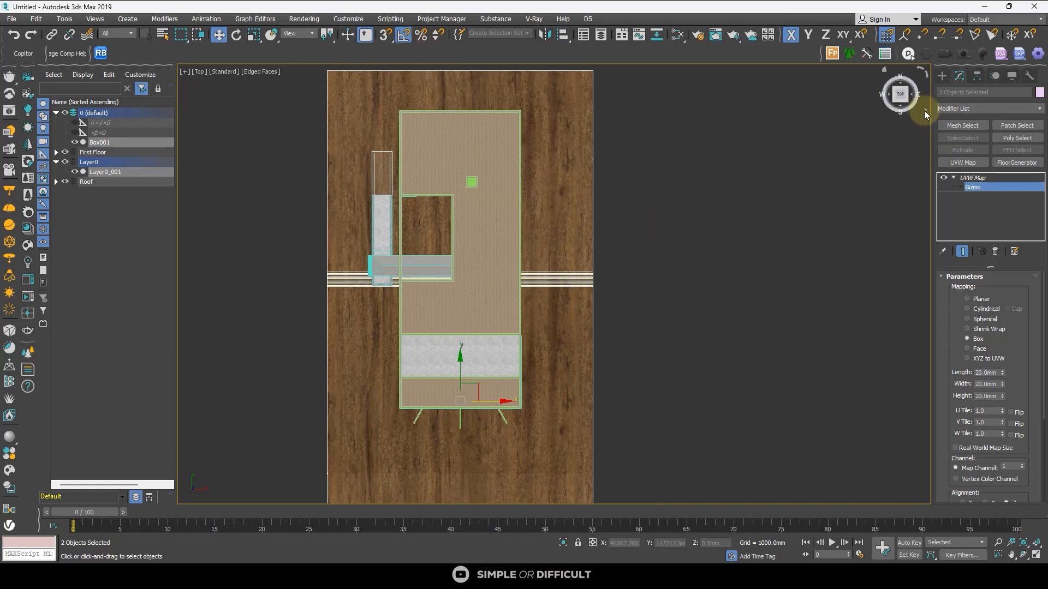
pyautogui.click(944, 76)
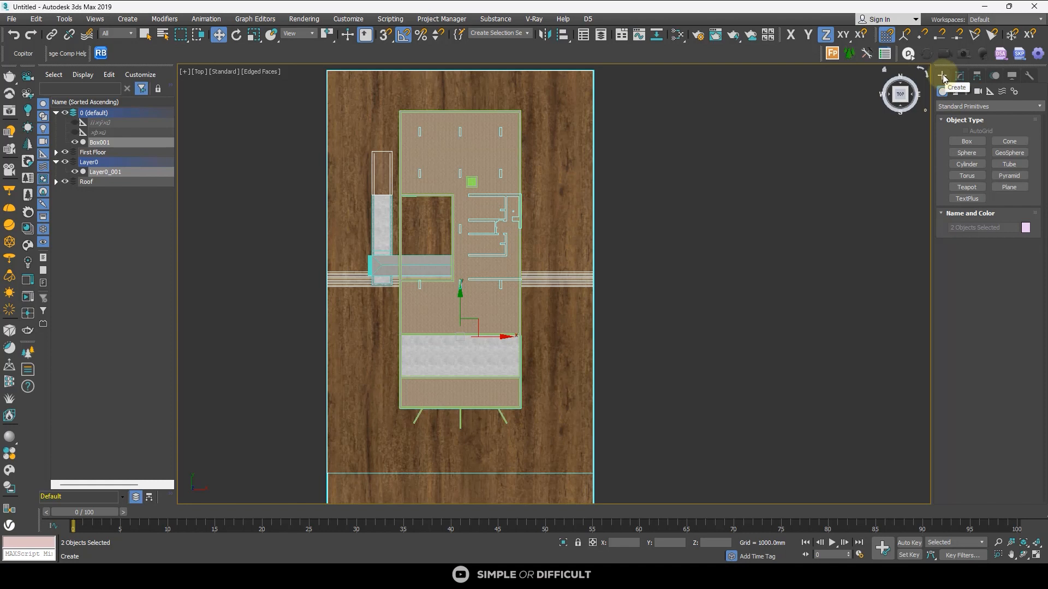
pyautogui.click(966, 92)
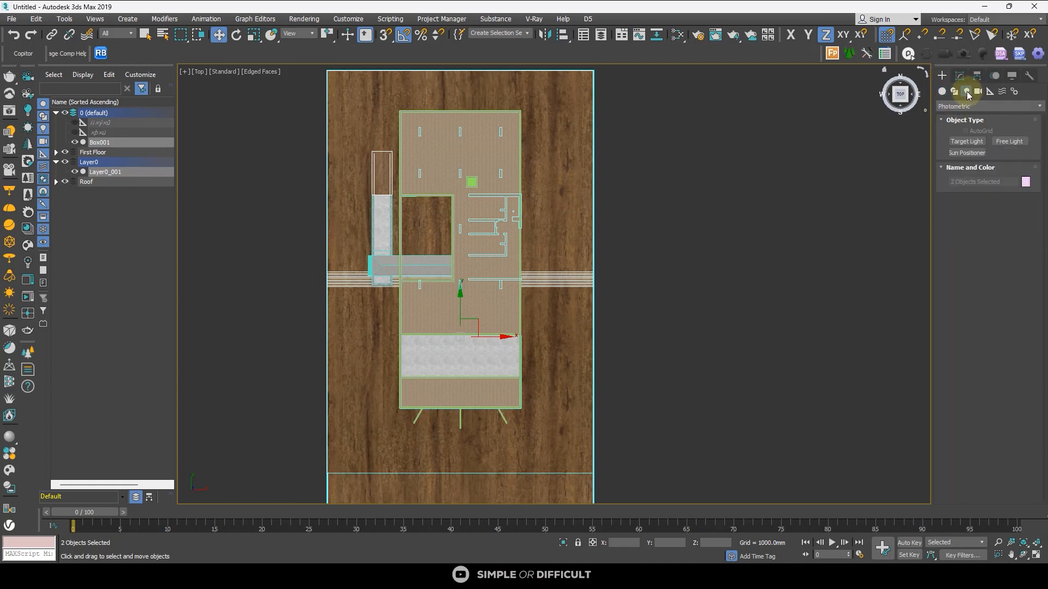
pyautogui.click(974, 107)
pyautogui.click(952, 137)
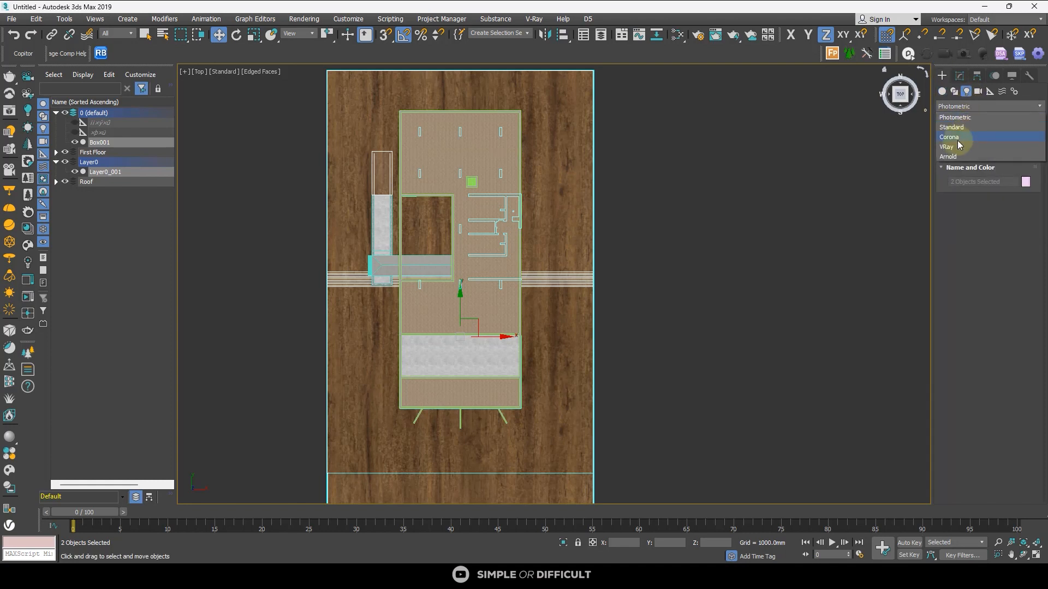
pyautogui.click(966, 142)
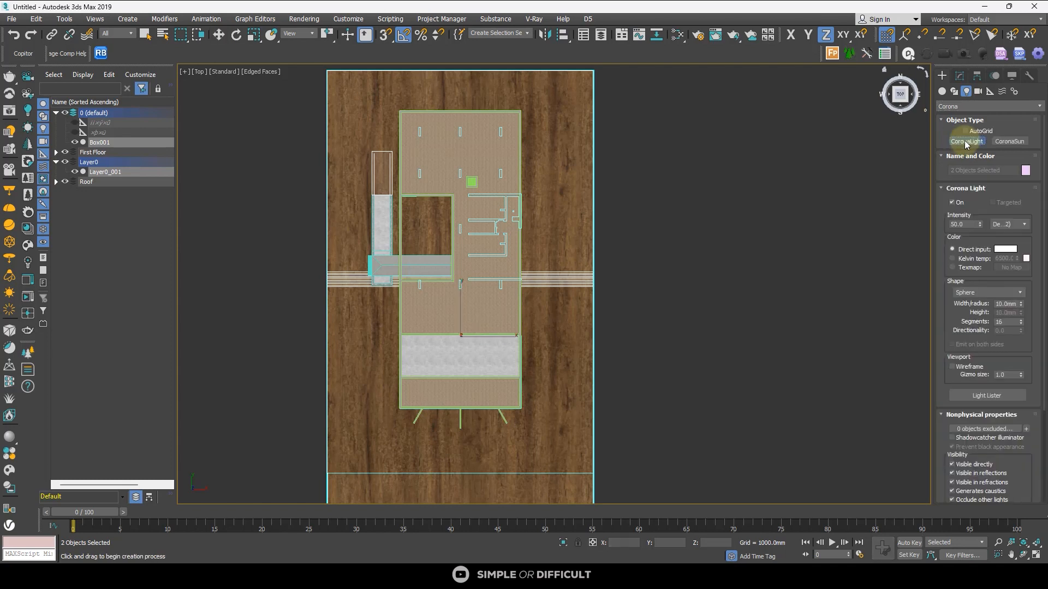
pyautogui.click(967, 294)
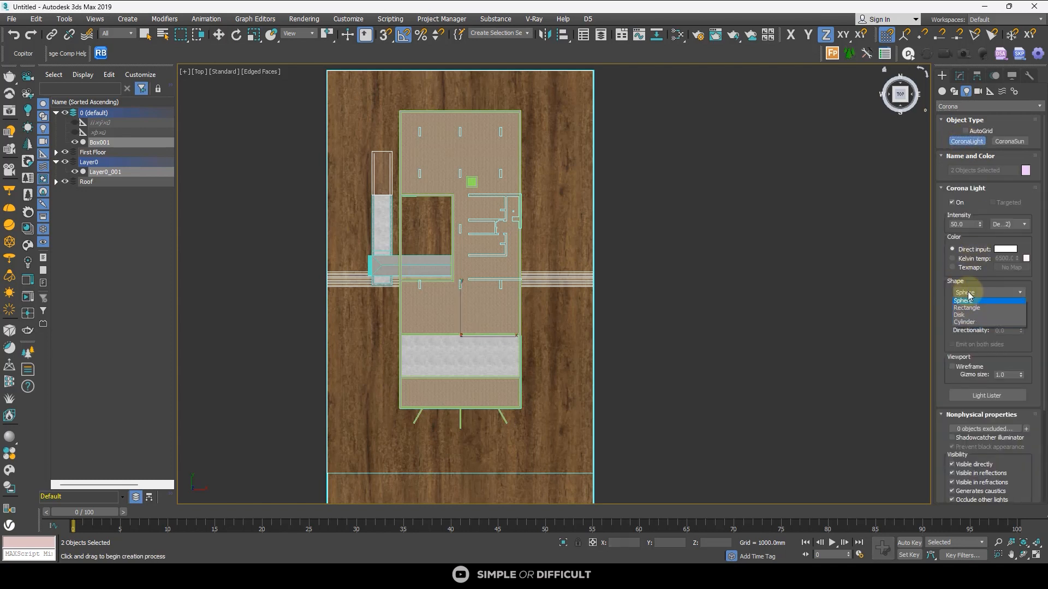
pyautogui.click(968, 306)
pyautogui.scroll(-3, 581, 167)
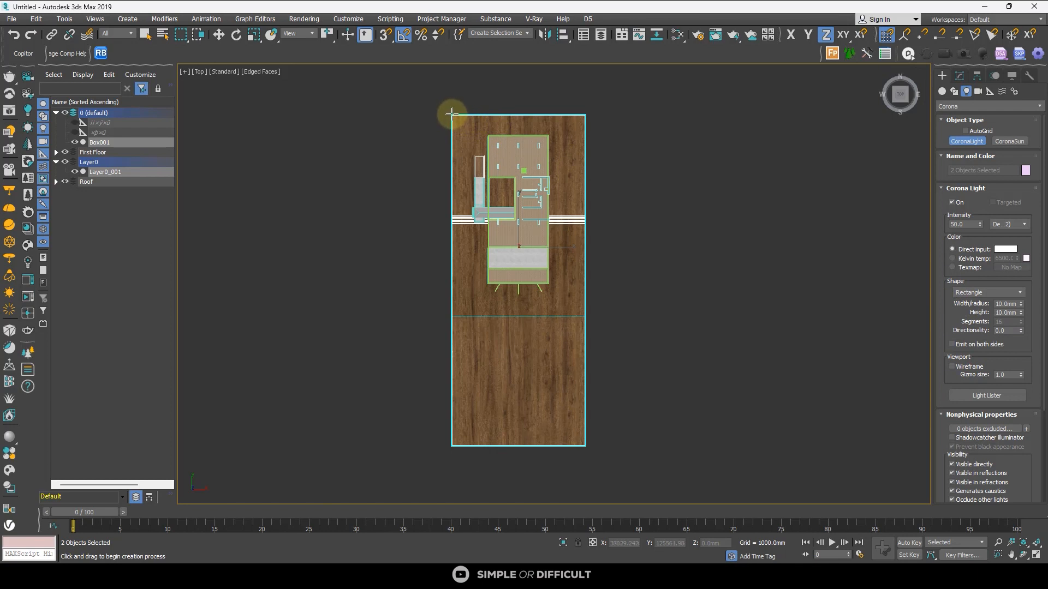
pyautogui.moveTo(451, 113); pyautogui.dragTo(584, 445)
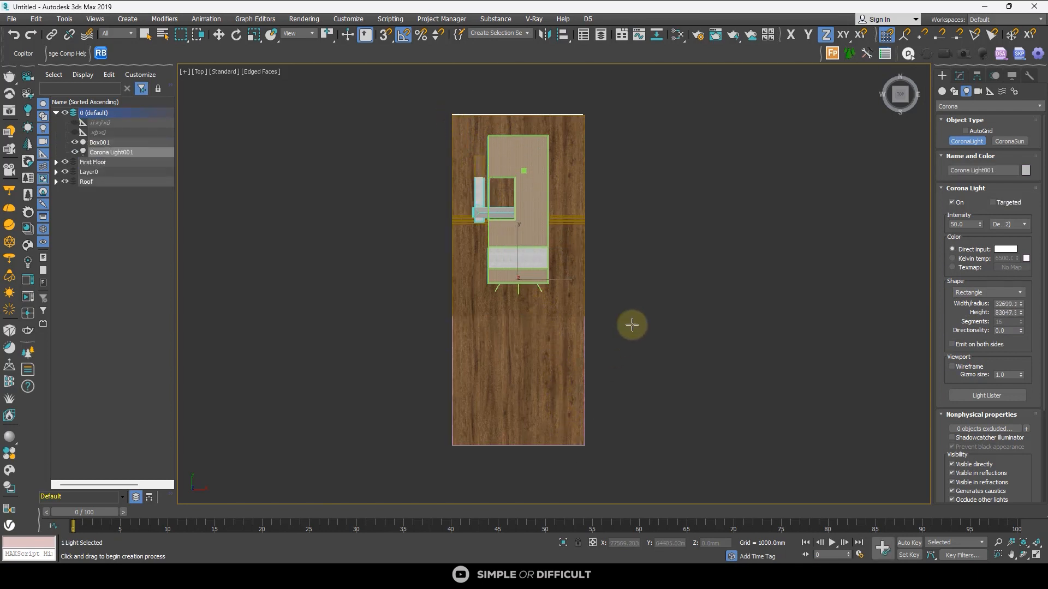
# Raise the rectangular Corona Light straight up above the model to a Z height of about 95,300 mm.
pyautogui.click(222, 36)
pyautogui.keyDown('alt'); pyautogui.moveTo(669, 303); pyautogui.dragTo(588, 228, button='middle'); pyautogui.keyUp('alt')
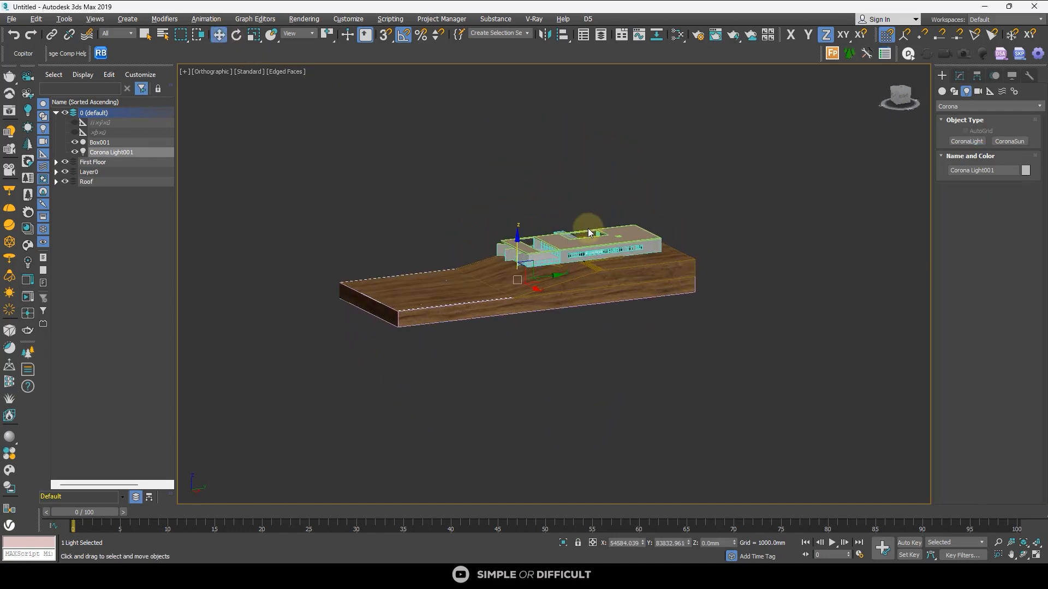
pyautogui.moveTo(516, 234); pyautogui.dragTo(534, 120)
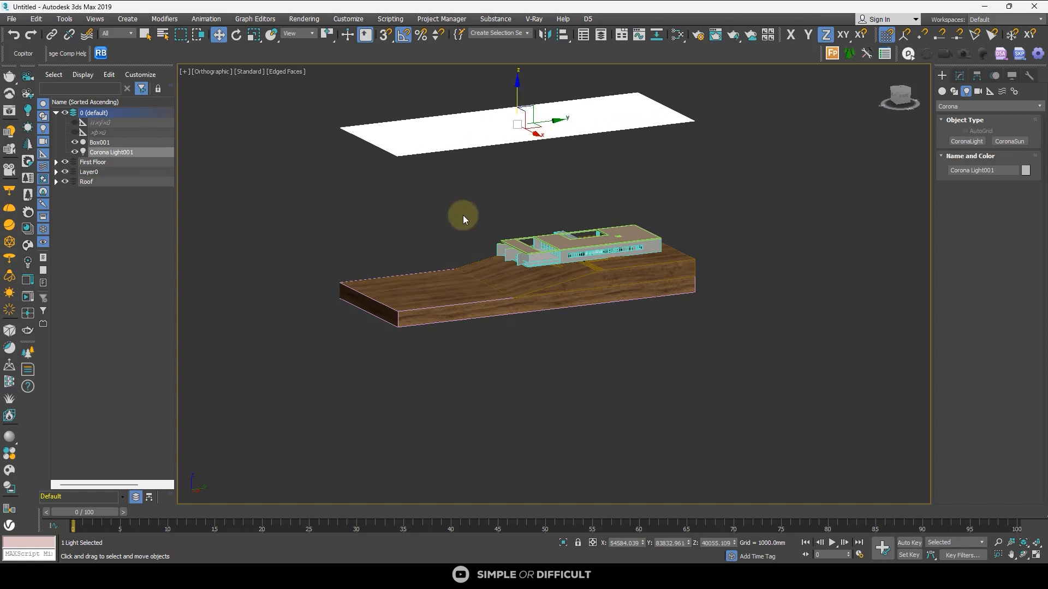
pyautogui.keyDown('alt'); pyautogui.moveTo(463, 215); pyautogui.dragTo(475, 303, button='middle'); pyautogui.keyUp('alt')
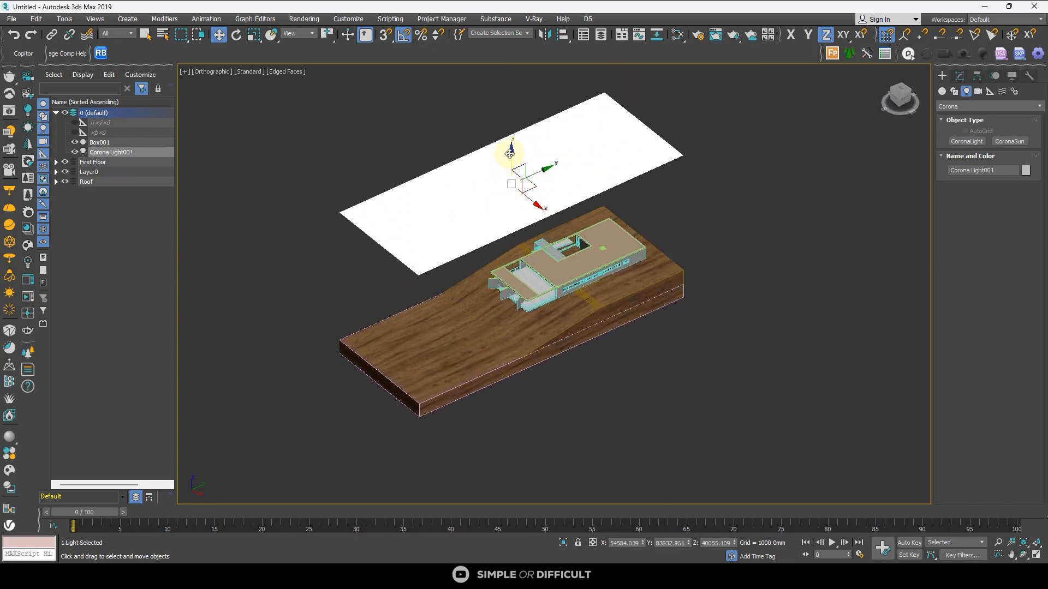
pyautogui.moveTo(509, 154); pyautogui.dragTo(514, 91)
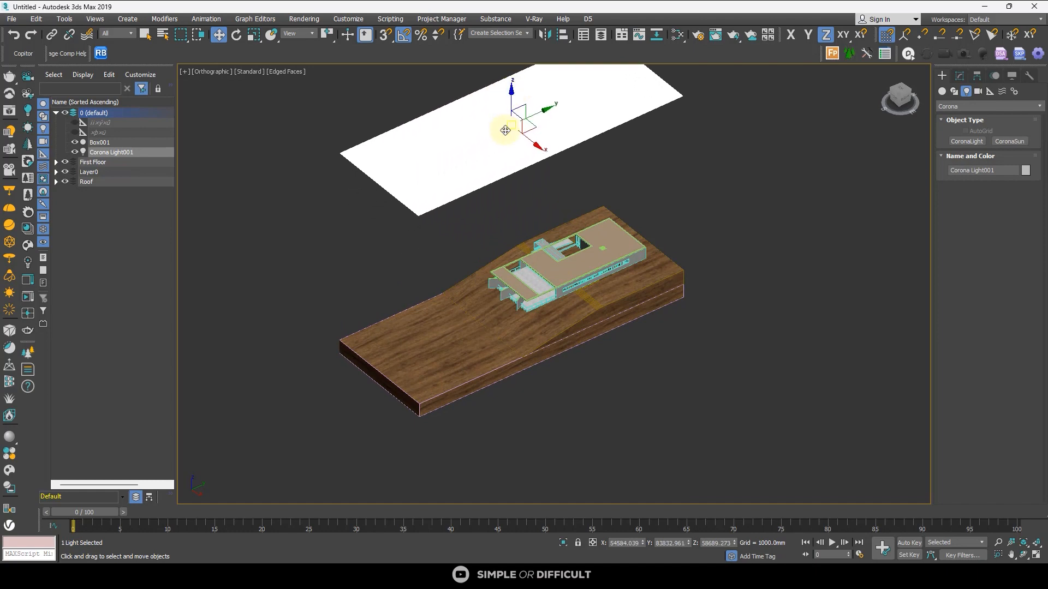
pyautogui.scroll(-2, 506, 131)
pyautogui.moveTo(505, 131); pyautogui.dragTo(512, 180, button='middle')
pyautogui.moveTo(516, 142); pyautogui.dragTo(516, 131)
pyautogui.scroll(5, 499, 286)
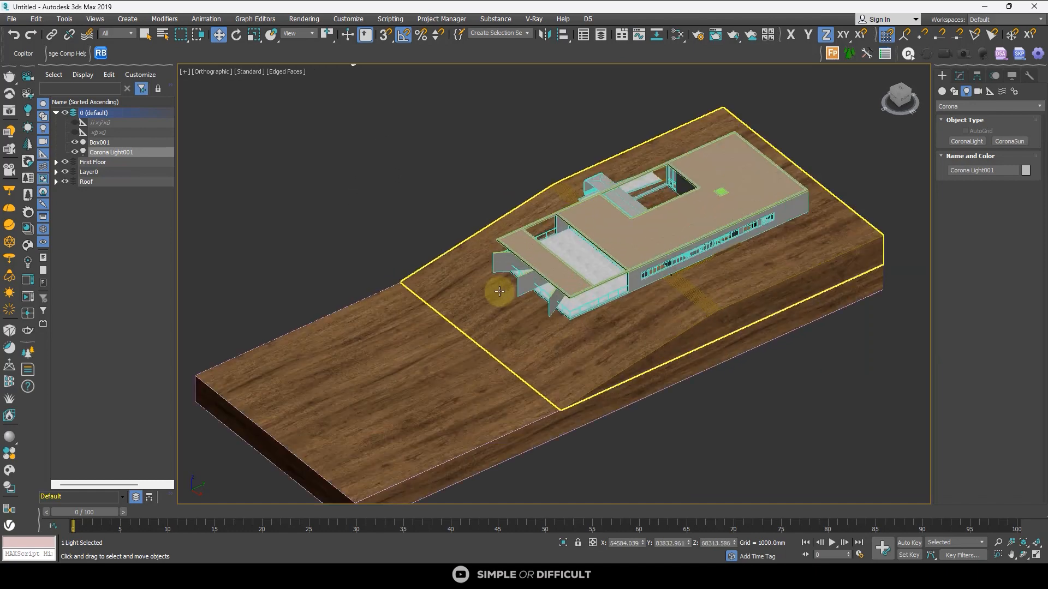
pyautogui.scroll(-3, 499, 286)
pyautogui.scroll(-2, 495, 223)
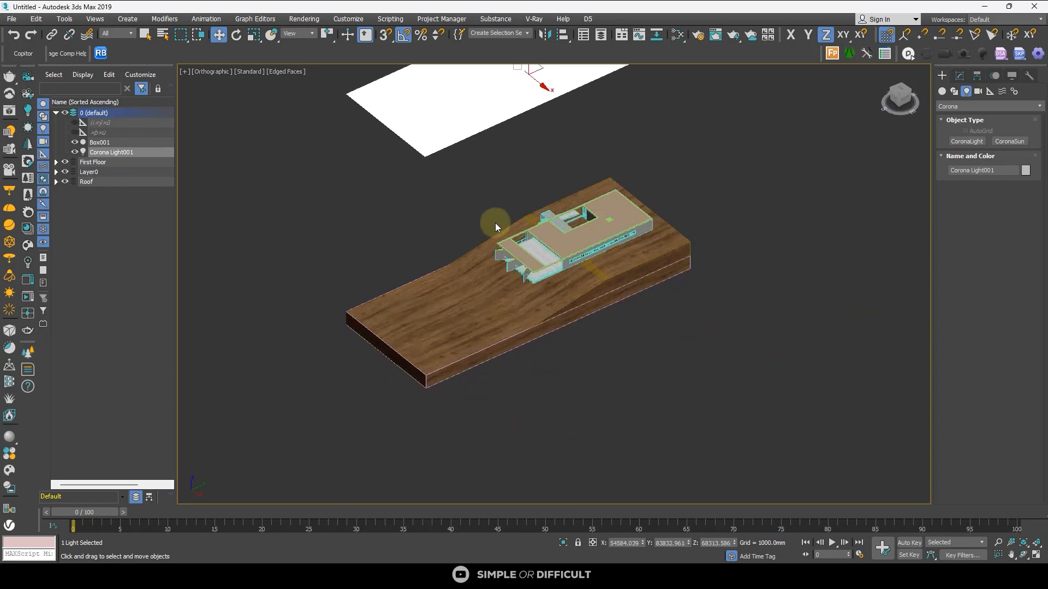
pyautogui.scroll(-2, 501, 146)
pyautogui.moveTo(506, 117); pyautogui.dragTo(499, 67)
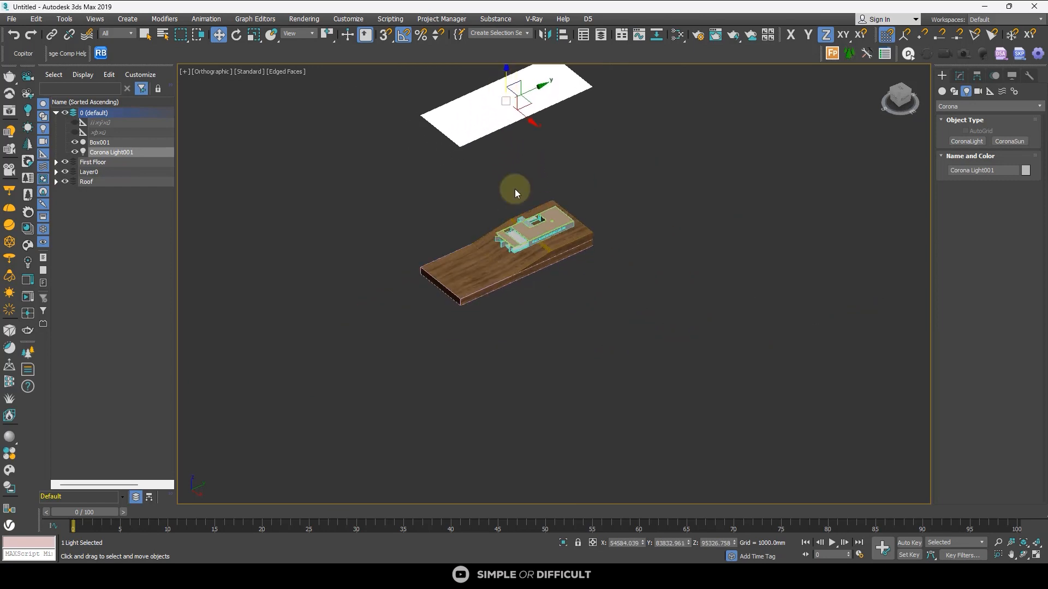
# Clear the selection and run a Corona interactive render of the angled model view in the frame buffer.
pyautogui.scroll(5, 508, 229)
pyautogui.moveTo(507, 232); pyautogui.dragTo(470, 290, button='middle')
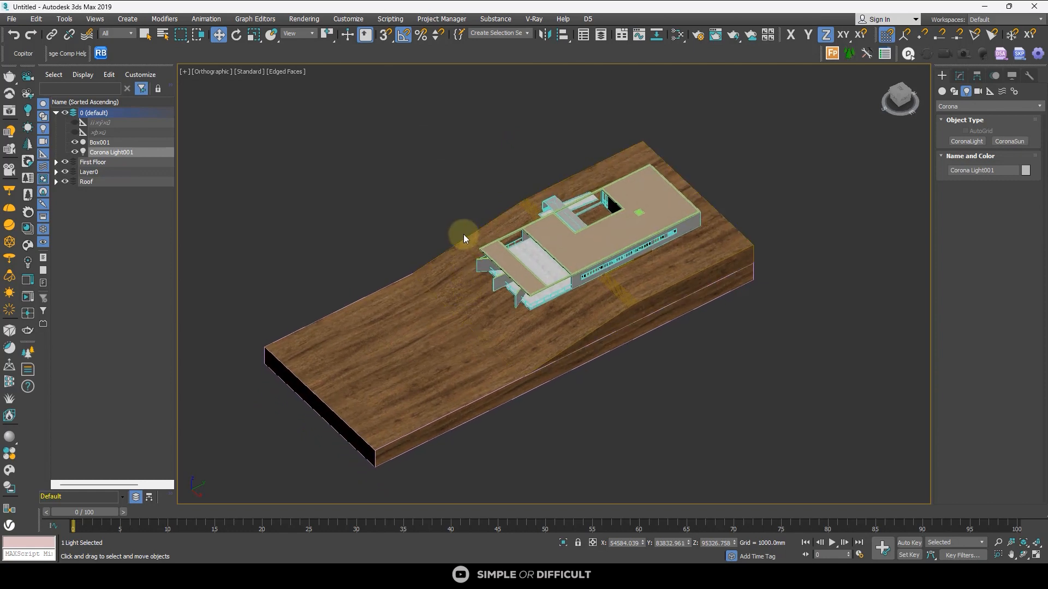
pyautogui.moveTo(463, 234)
pyautogui.mouseDown(button='middle')
pyautogui.moveTo(467, 248)
pyautogui.moveTo(477, 238)
pyautogui.mouseUp(button='middle')
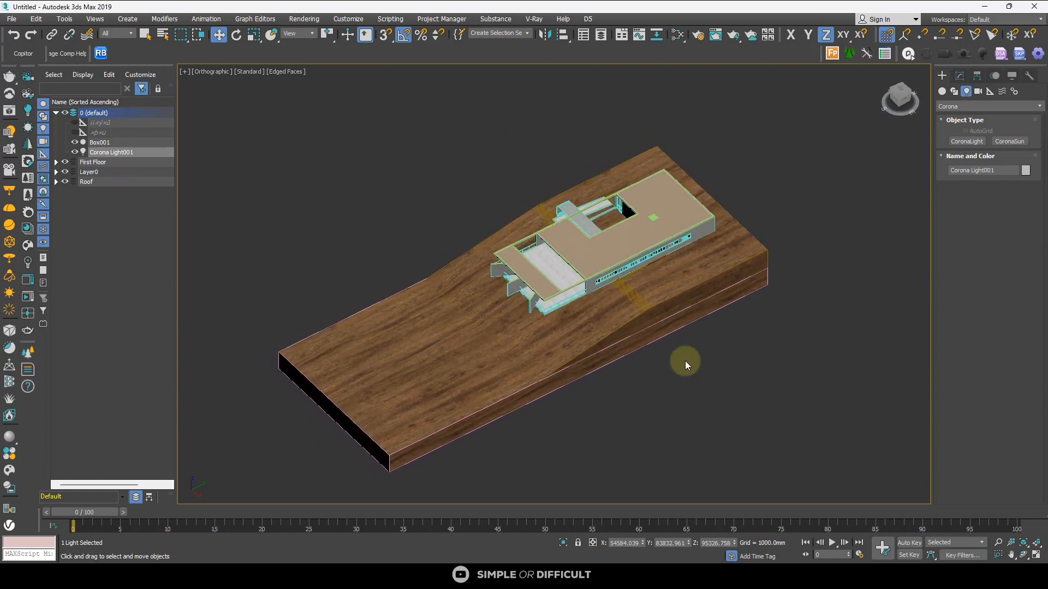
pyautogui.click(696, 371)
pyautogui.rightClick(772, 343)
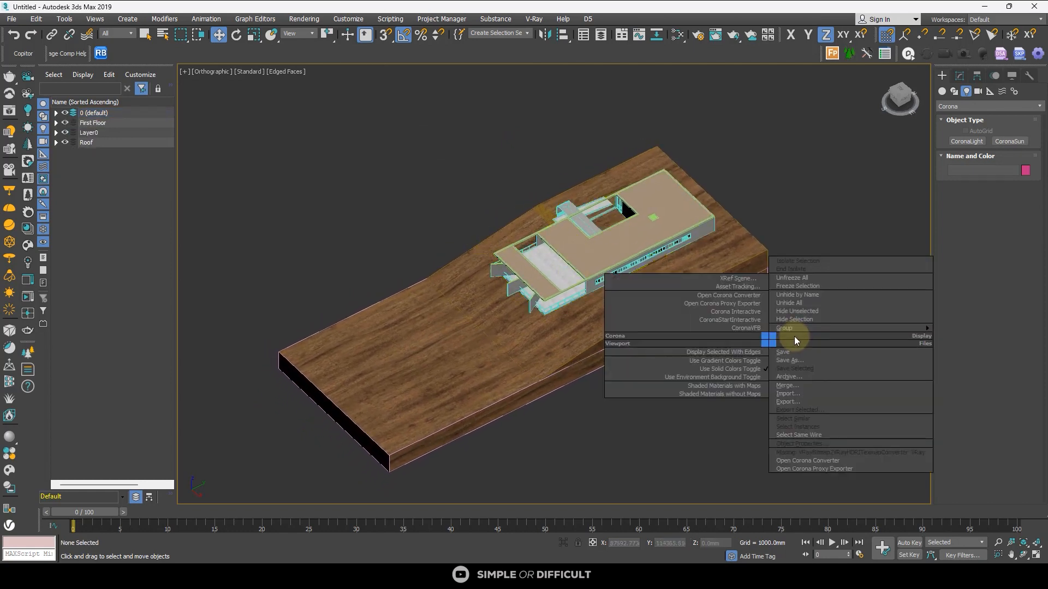
pyautogui.click(756, 334)
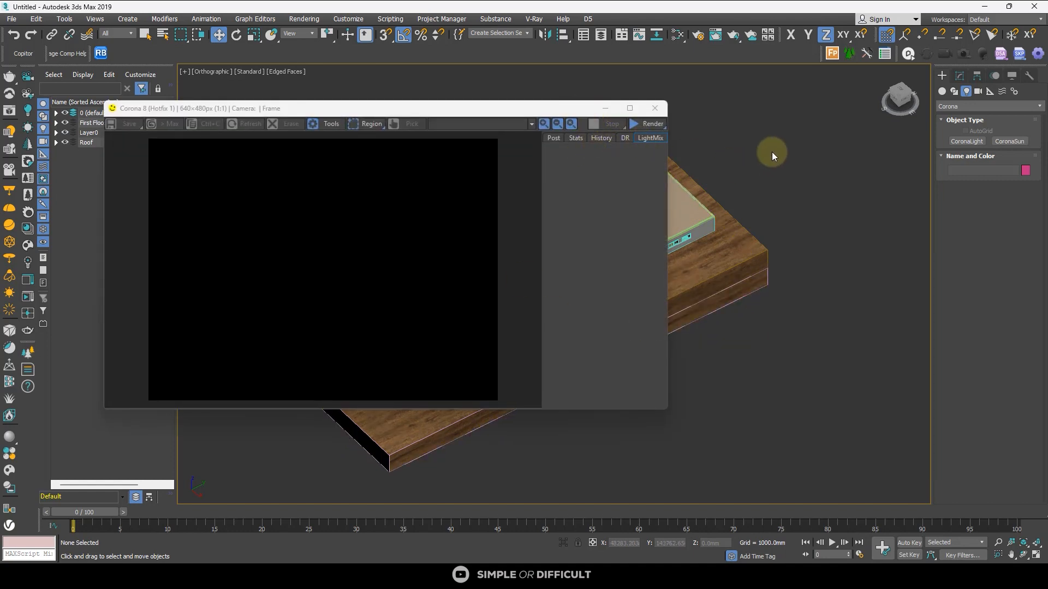
pyautogui.click(650, 123)
pyautogui.click(652, 137)
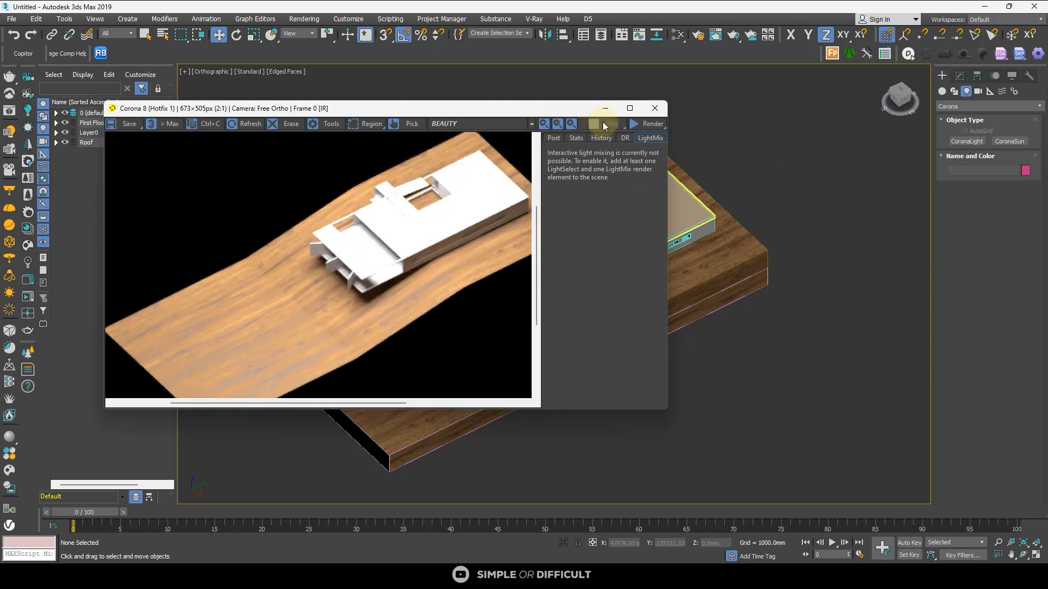
pyautogui.moveTo(632, 107)
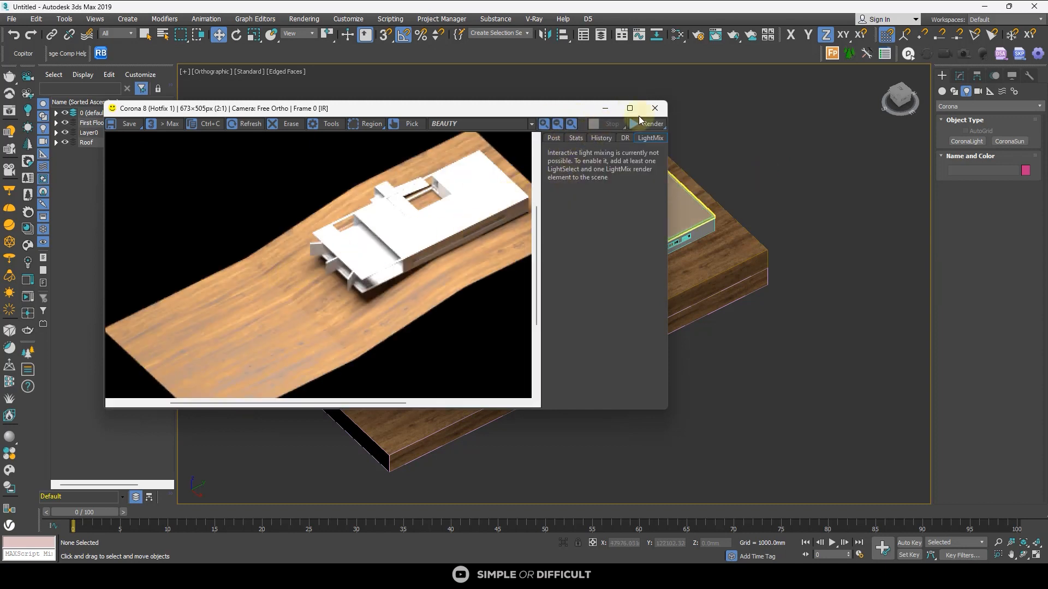
# Turn off fast preview denoise during render in the Corona render settings and close the render setup.
pyautogui.click(698, 35)
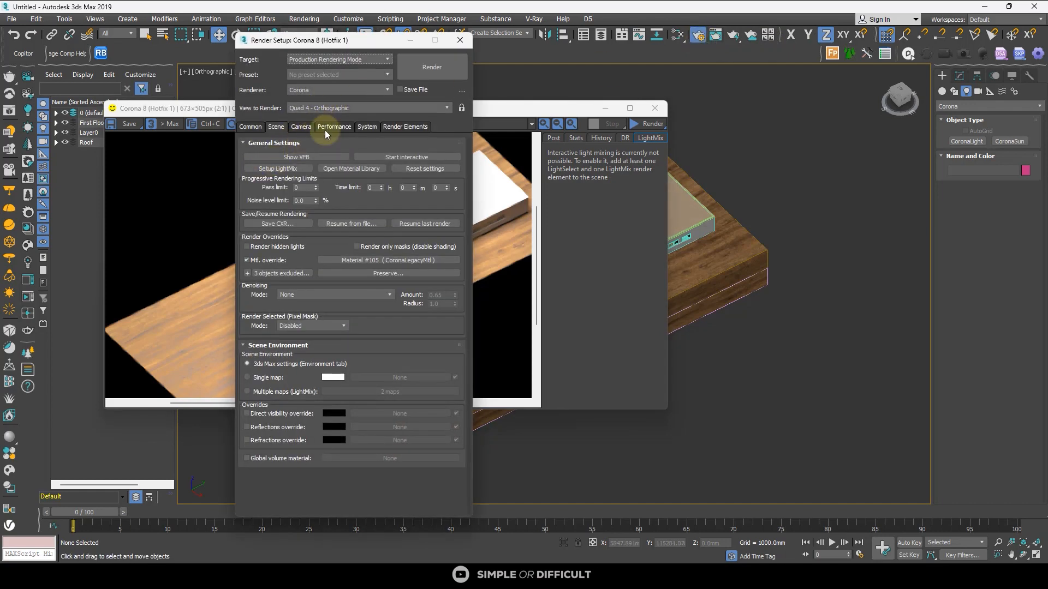
pyautogui.click(340, 126)
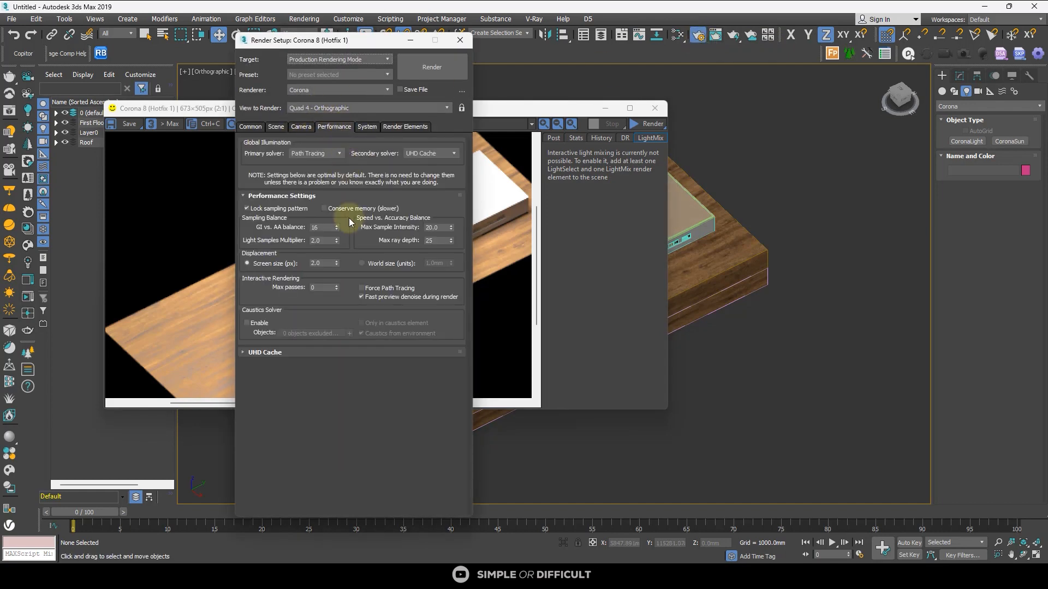
pyautogui.click(362, 296)
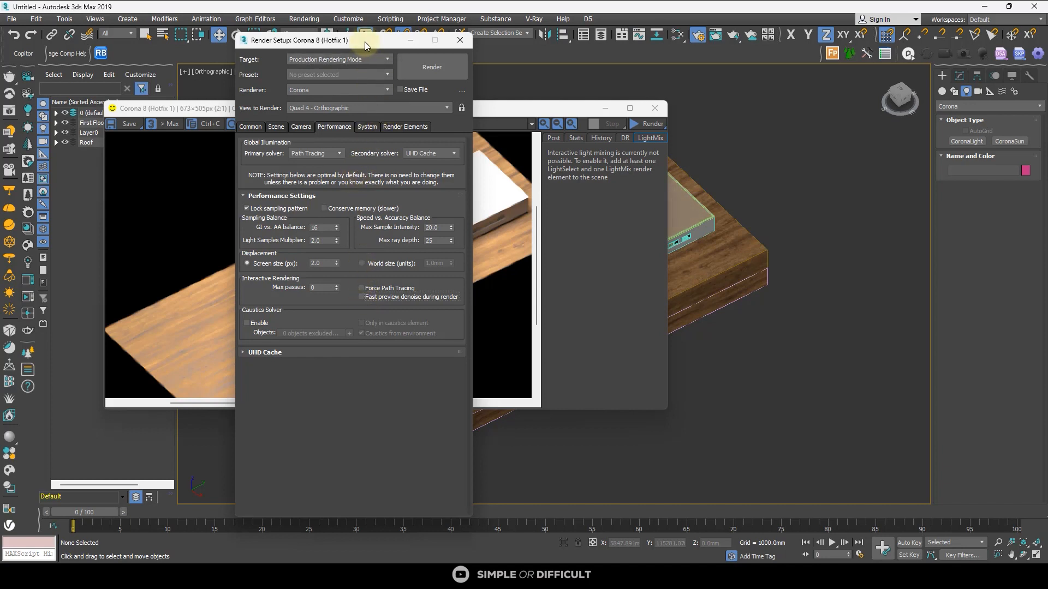
pyautogui.moveTo(365, 42); pyautogui.dragTo(722, 41)
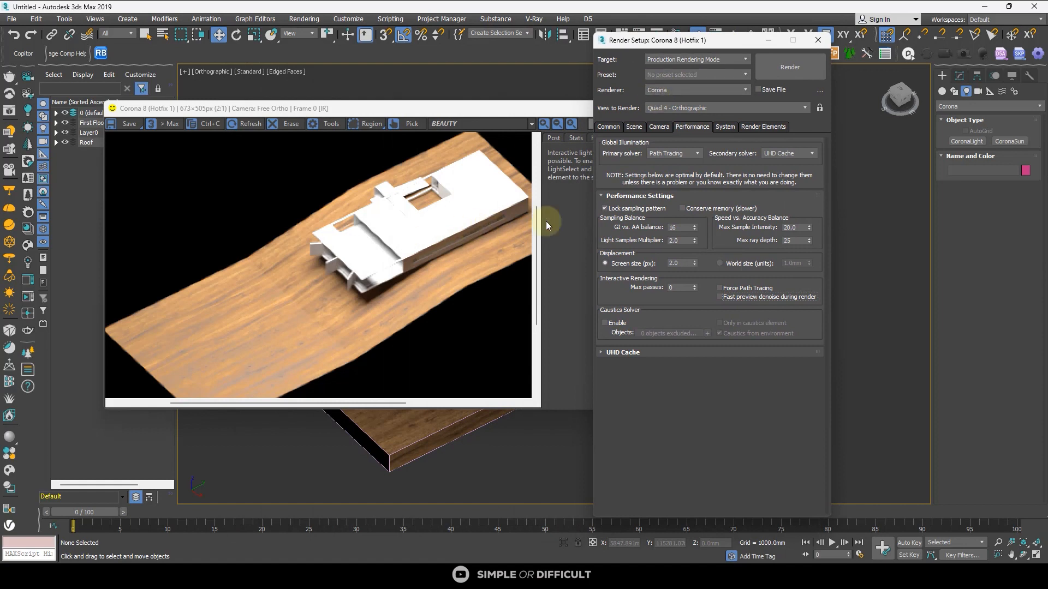
pyautogui.click(726, 127)
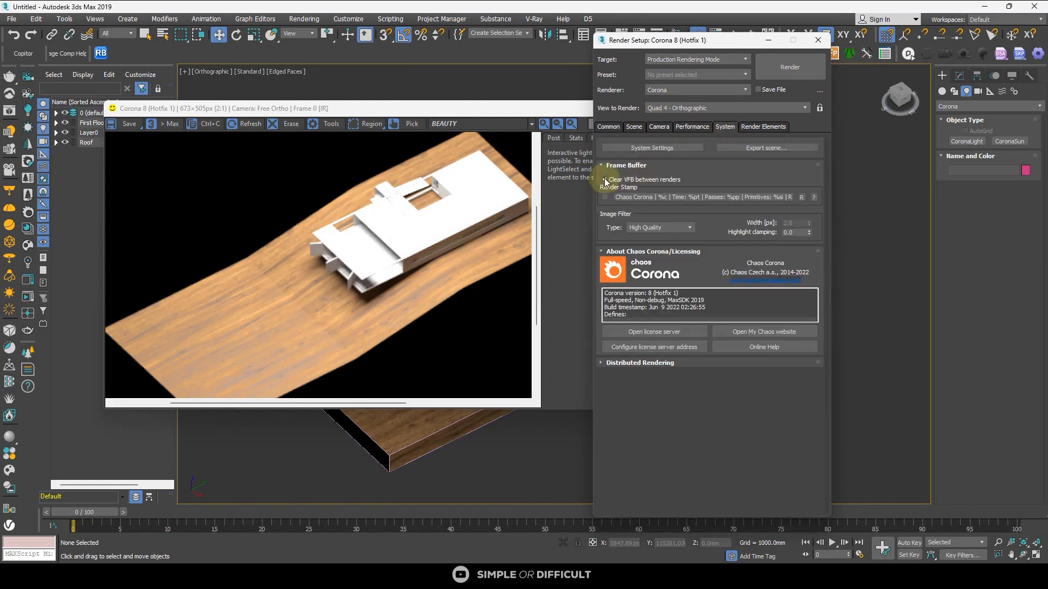
pyautogui.click(817, 40)
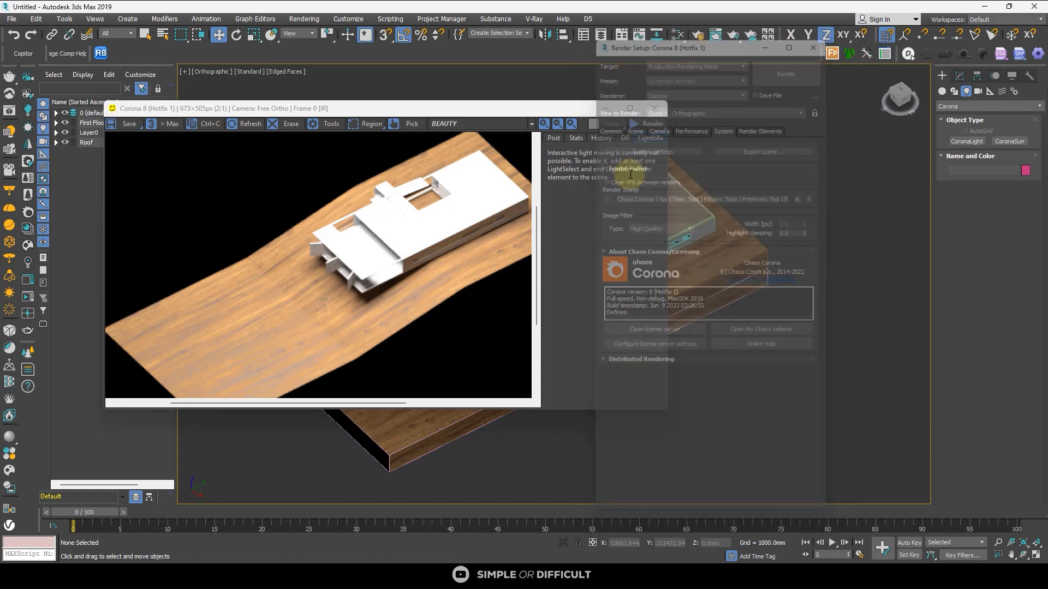
# Restart the interactive render and inspect the house and wooden base up close in the frame buffer.
pyautogui.click(543, 125)
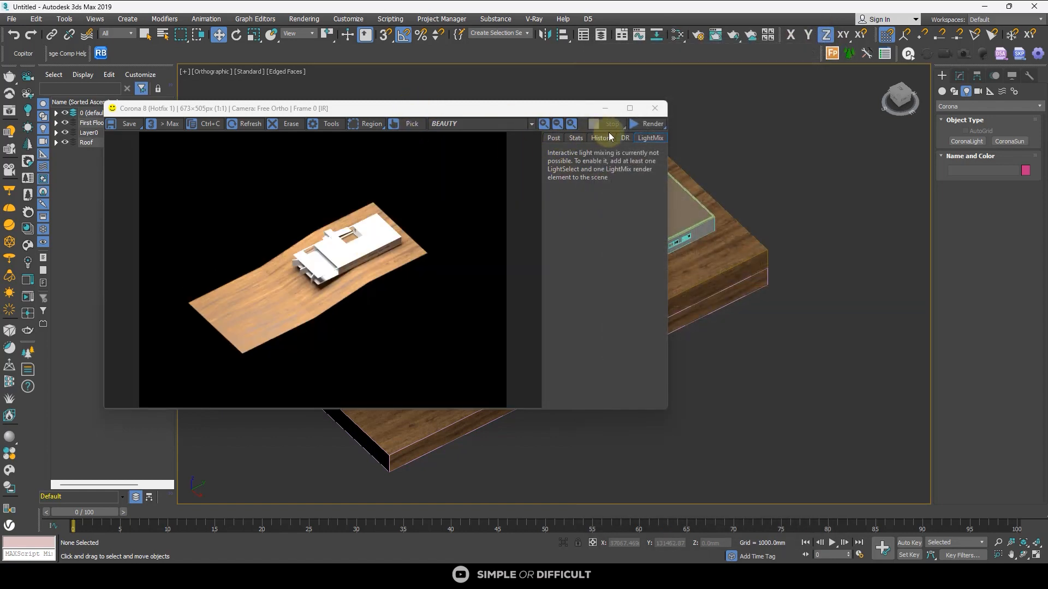
pyautogui.click(638, 124)
pyautogui.scroll(1, 384, 265)
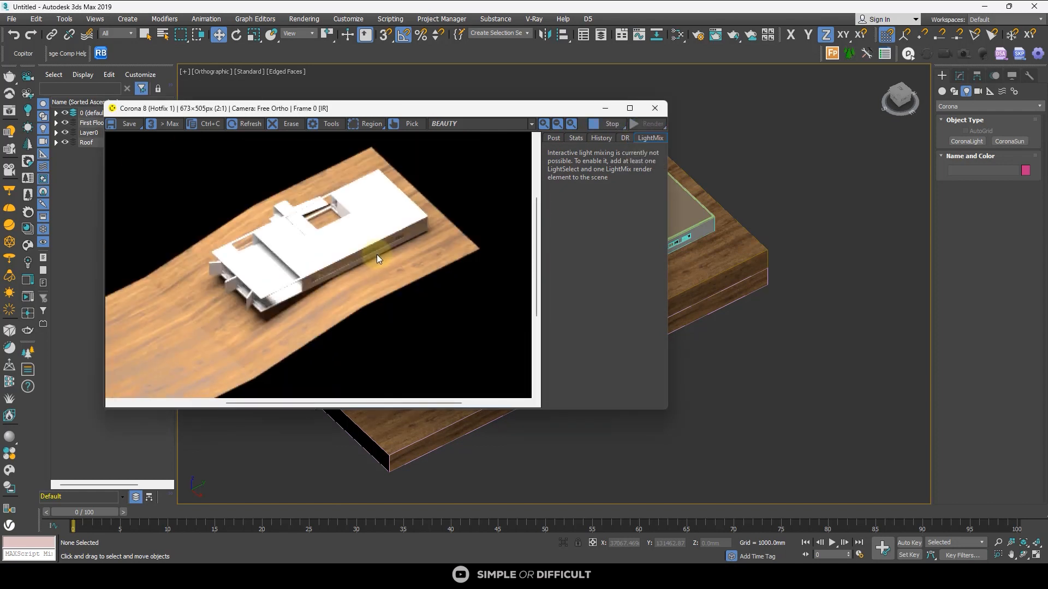
pyautogui.scroll(-1, 376, 254)
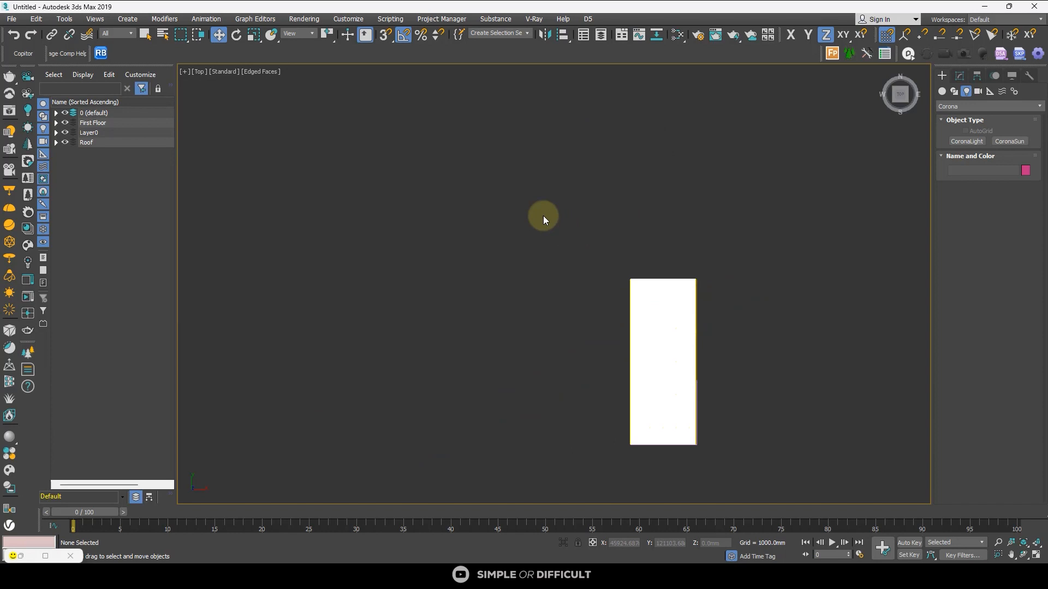
# Create a ground plane about 2,331,000 mm long and 3,927,000 mm wide around the model in the top view.
pyautogui.scroll(-1, 544, 219)
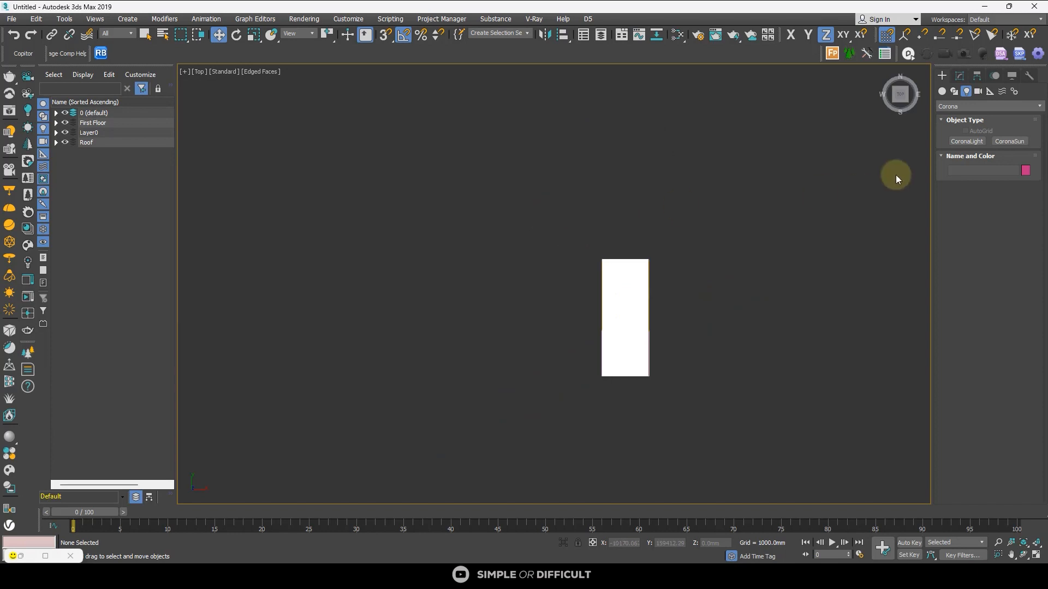
pyautogui.click(941, 90)
pyautogui.scroll(-3, 675, 273)
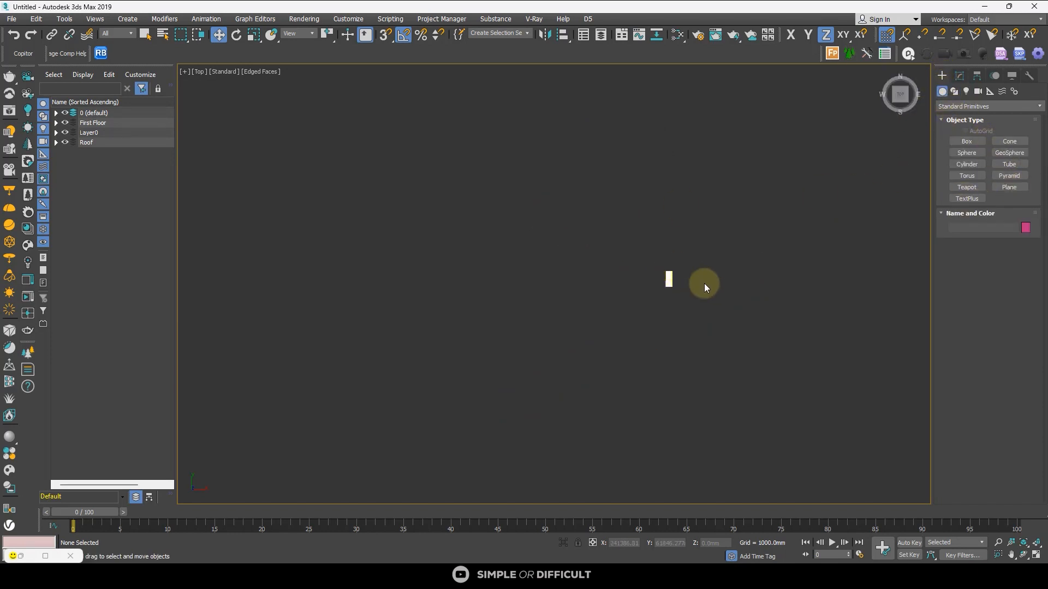
pyautogui.moveTo(704, 284); pyautogui.dragTo(595, 323, button='middle')
pyautogui.click(1009, 187)
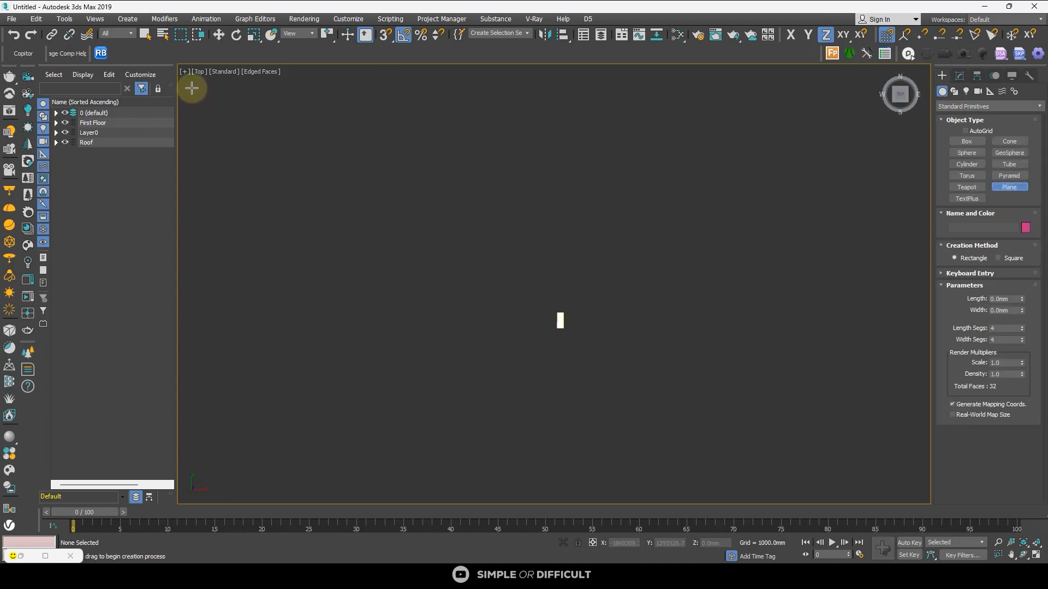
pyautogui.moveTo(191, 86); pyautogui.dragTo(928, 460)
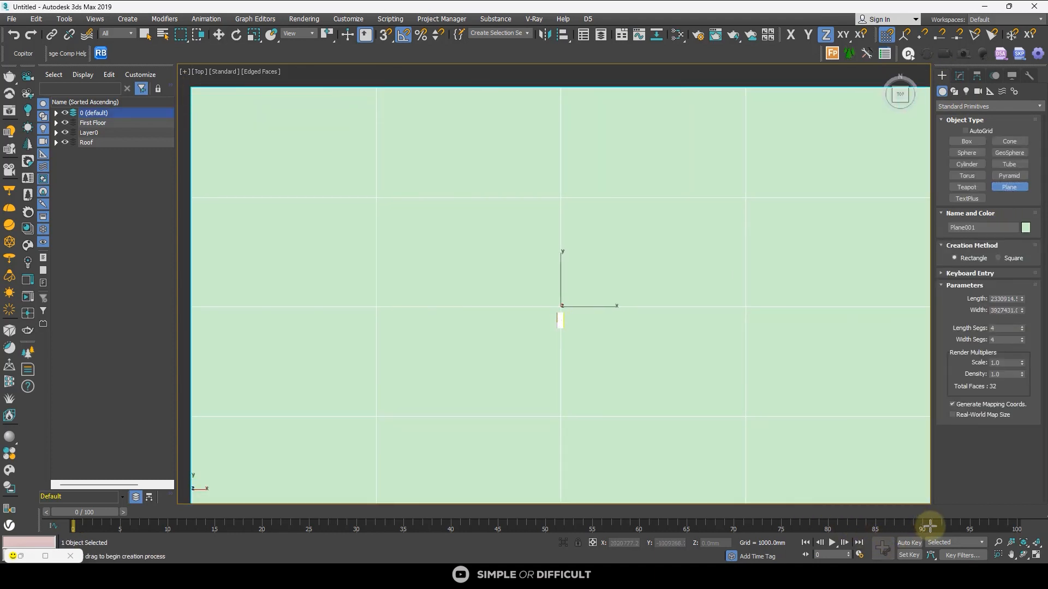
# Lower the ground plane straight down below the wooden base to a Z height of about -6,900 mm.
pyautogui.keyDown('alt'); pyautogui.moveTo(678, 362); pyautogui.dragTo(555, 321, button='middle'); pyautogui.keyUp('alt')
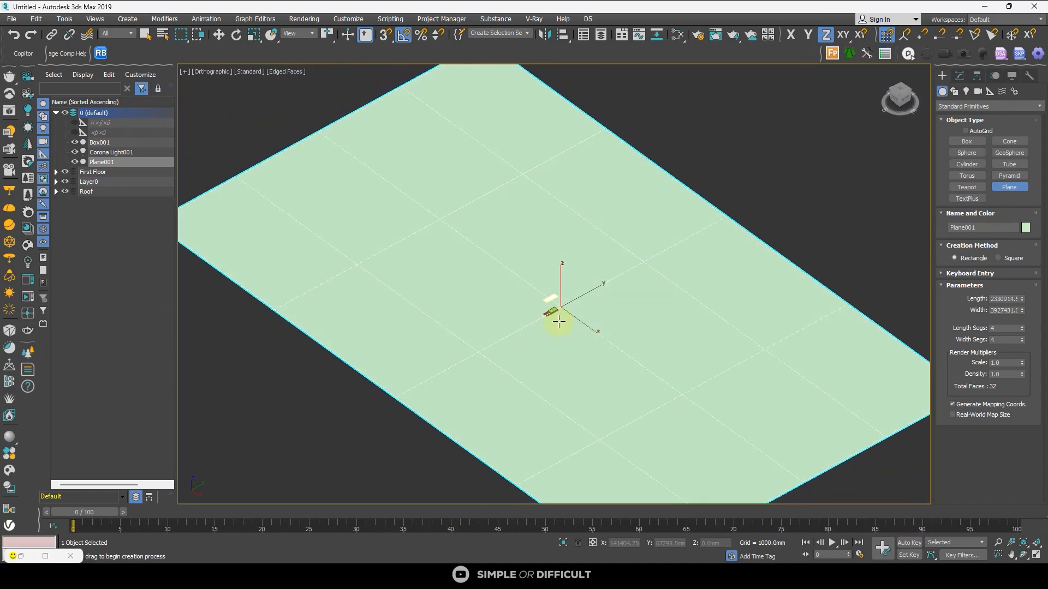
pyautogui.scroll(3, 553, 320)
pyautogui.scroll(2, 518, 281)
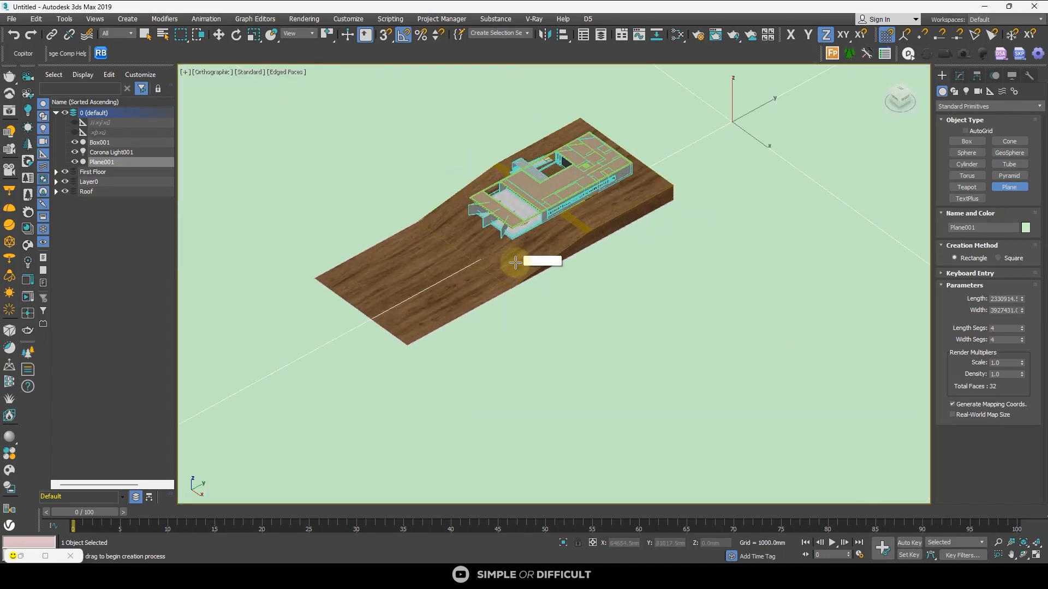
pyautogui.scroll(2, 502, 264)
pyautogui.scroll(-6, 644, 251)
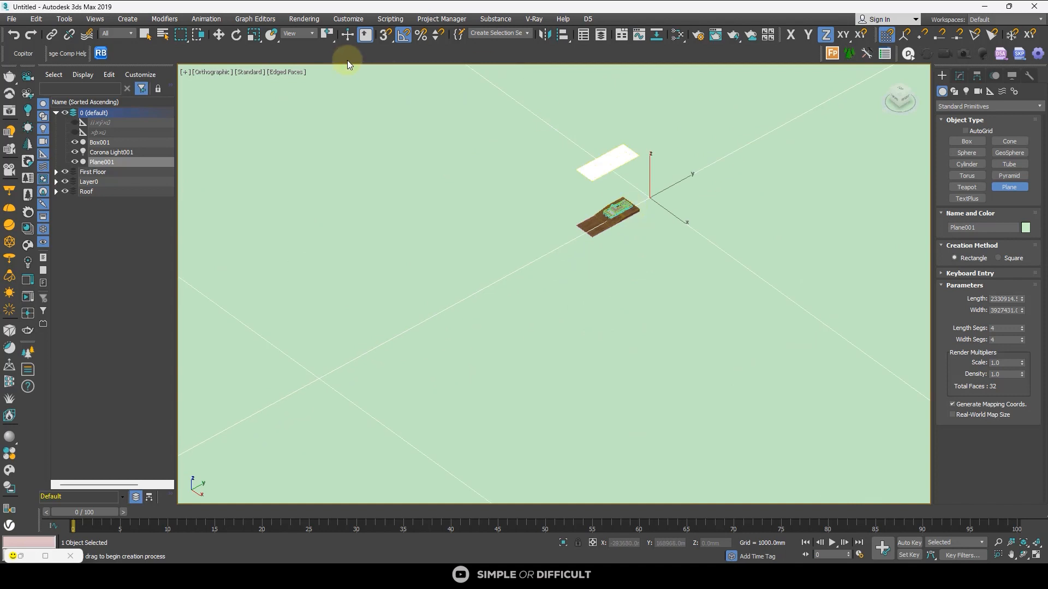
pyautogui.click(227, 36)
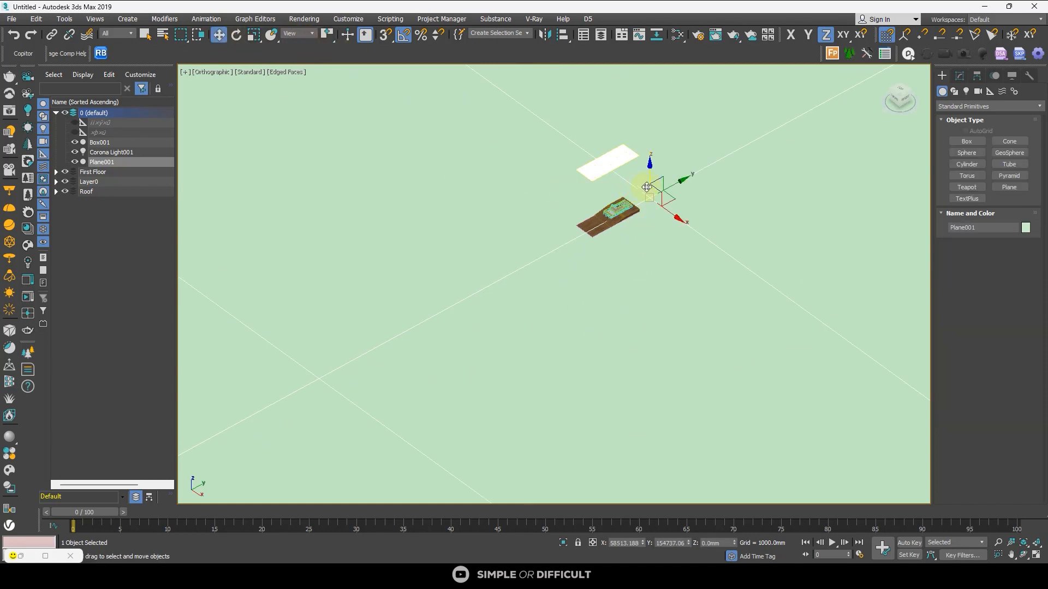
pyautogui.scroll(5, 646, 187)
pyautogui.moveTo(658, 198); pyautogui.dragTo(659, 214)
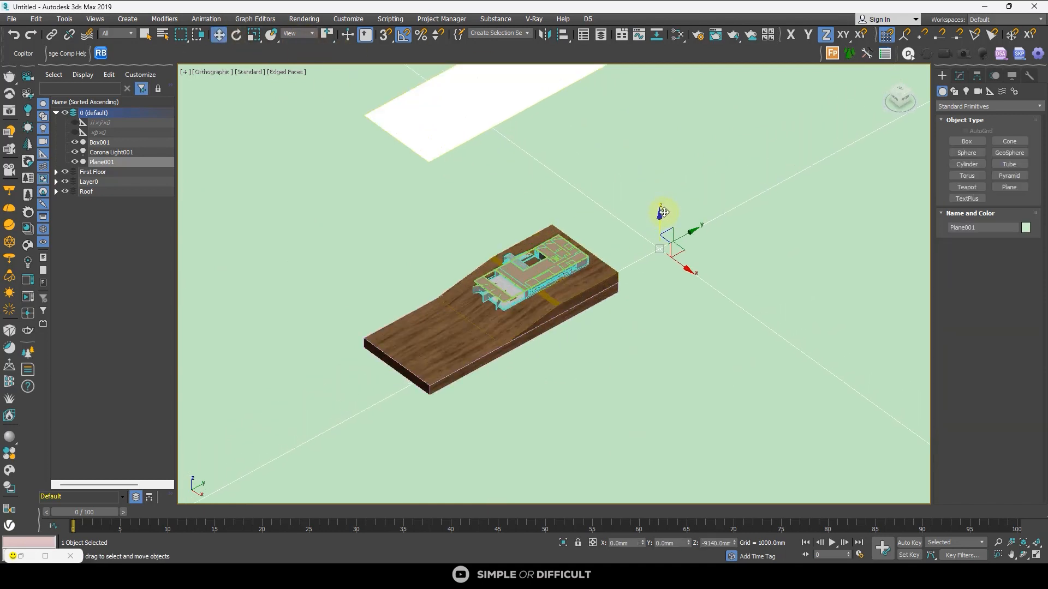
# Raise the ground plane in the front view to meet the underside of the wooden base, at Z about -3,994 mm.
pyautogui.click(894, 98)
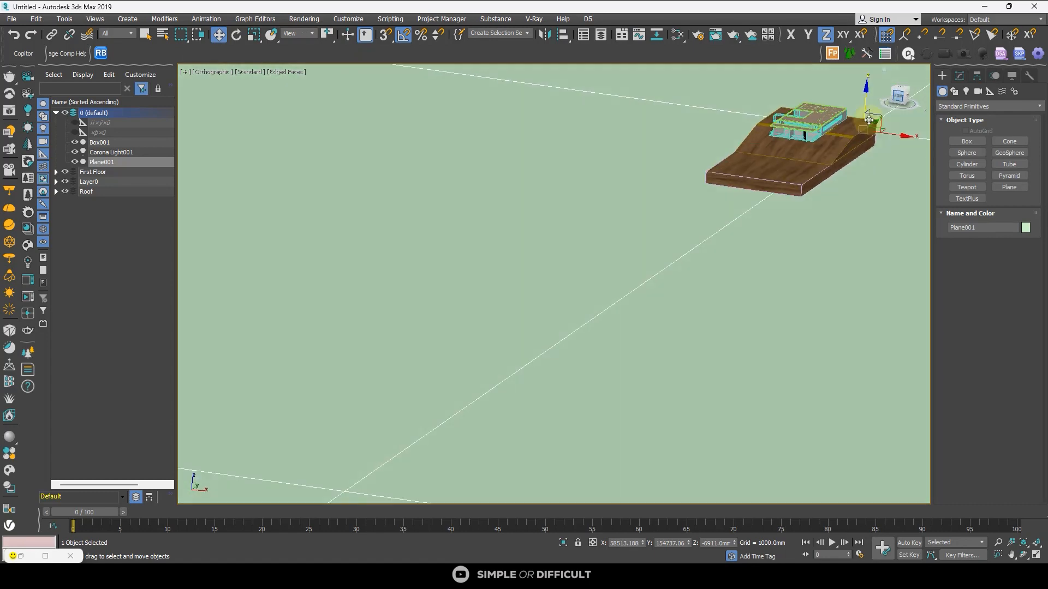
pyautogui.scroll(-4, 573, 245)
pyautogui.scroll(6, 747, 158)
pyautogui.scroll(4, 620, 218)
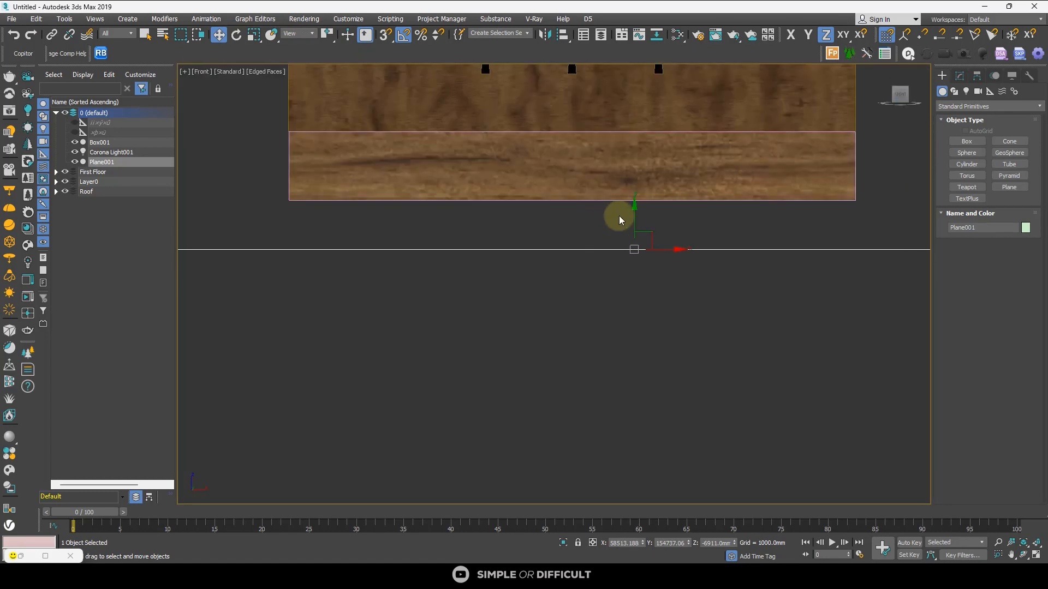
pyautogui.moveTo(633, 222); pyautogui.dragTo(639, 173)
pyautogui.scroll(-4, 628, 216)
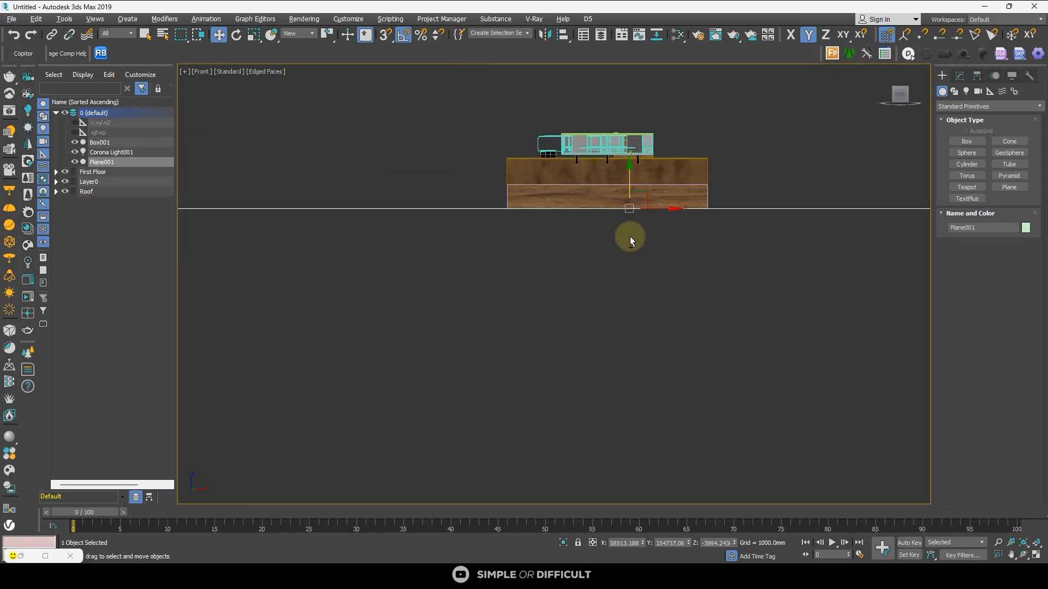
# Assign the Rubber EPDM material from the Corona Material Library to the ground plane and close the library.
pyautogui.keyDown('alt'); pyautogui.moveTo(630, 238); pyautogui.dragTo(642, 267, button='middle'); pyautogui.keyUp('alt')
pyautogui.scroll(-4, 597, 271)
pyautogui.scroll(-2, 643, 266)
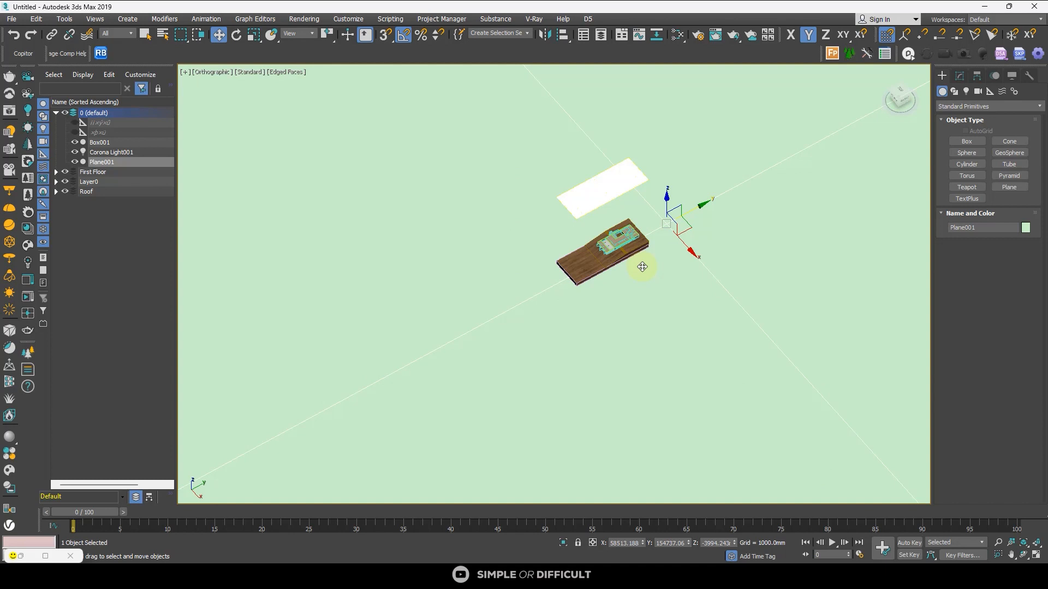
pyautogui.scroll(-2, 643, 266)
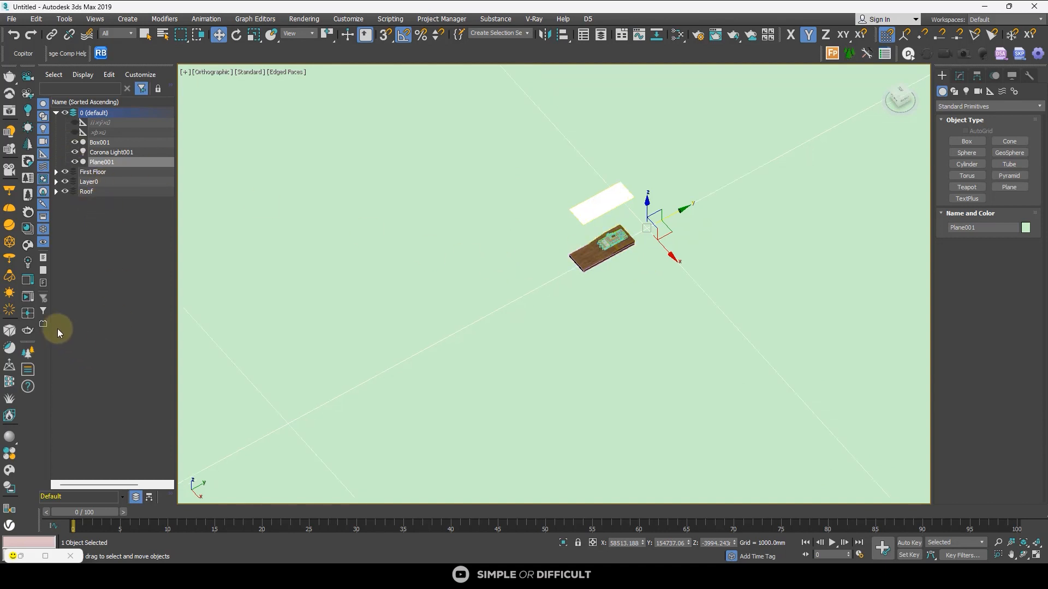
pyautogui.click(34, 287)
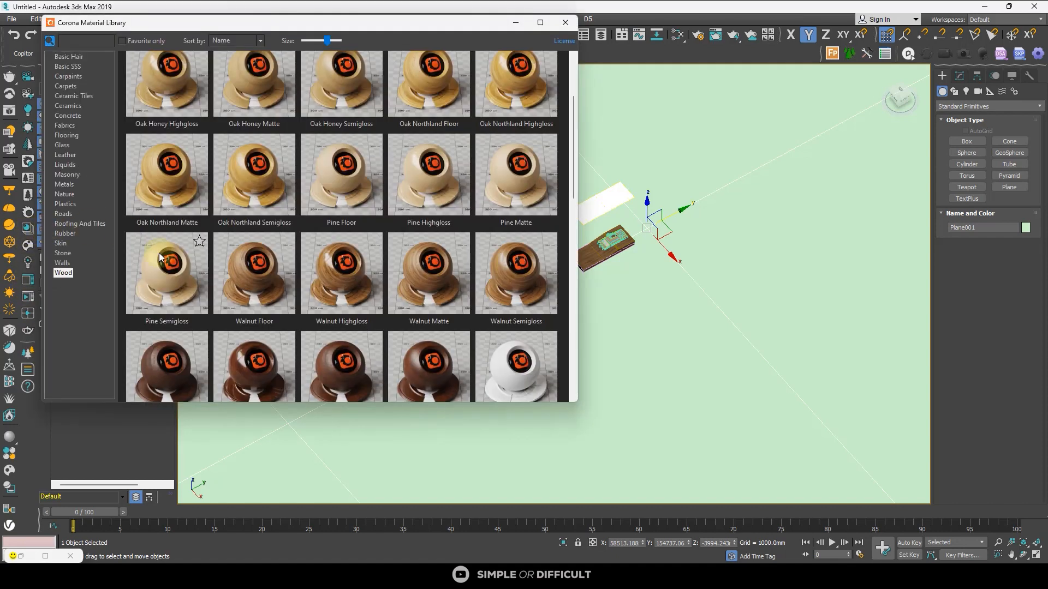
pyautogui.click(65, 233)
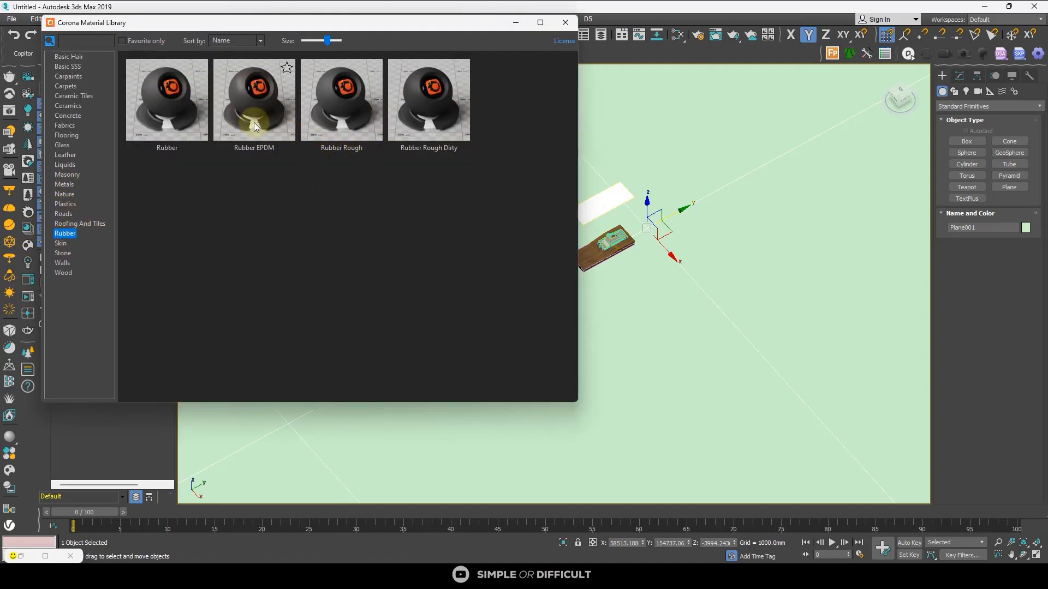
pyautogui.rightClick(253, 122)
pyautogui.click(293, 152)
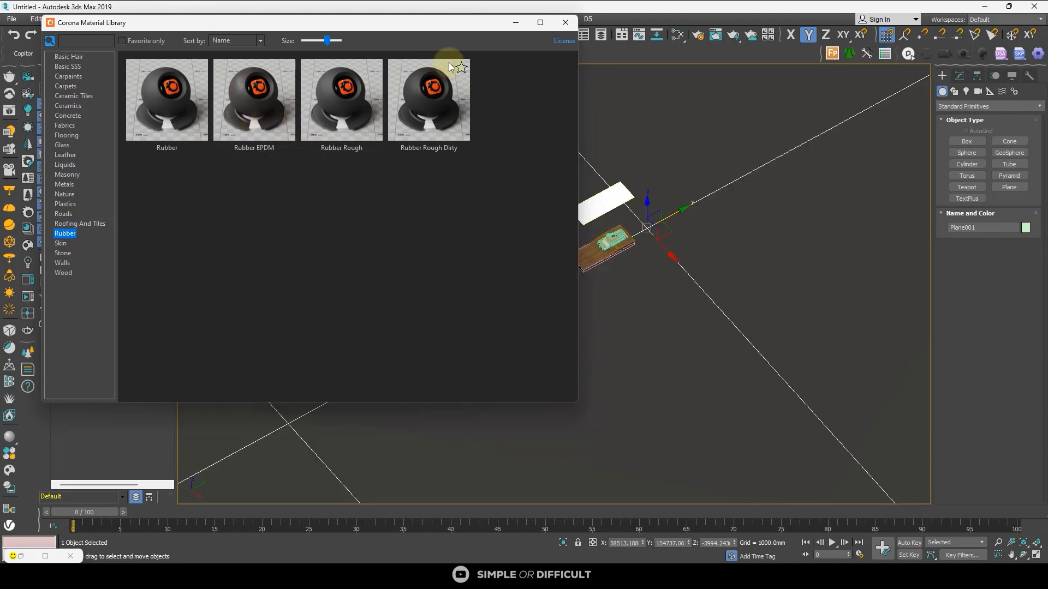
pyautogui.rightClick(260, 128)
pyautogui.click(565, 21)
# Add a UVW Map modifier to the ground plane and enable Real-World Map Size.
pyautogui.scroll(3, 636, 248)
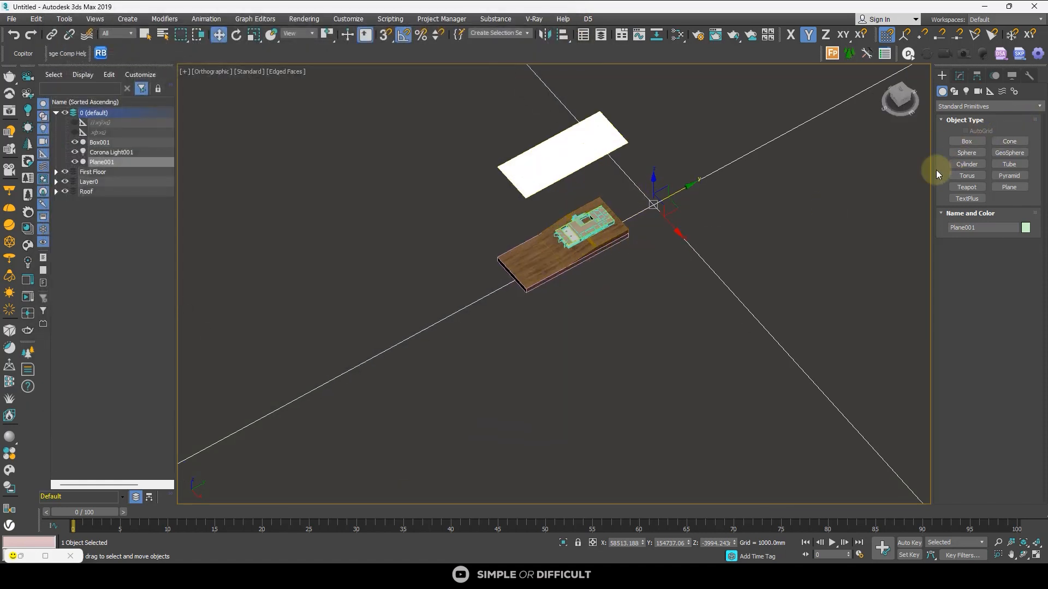
pyautogui.click(961, 76)
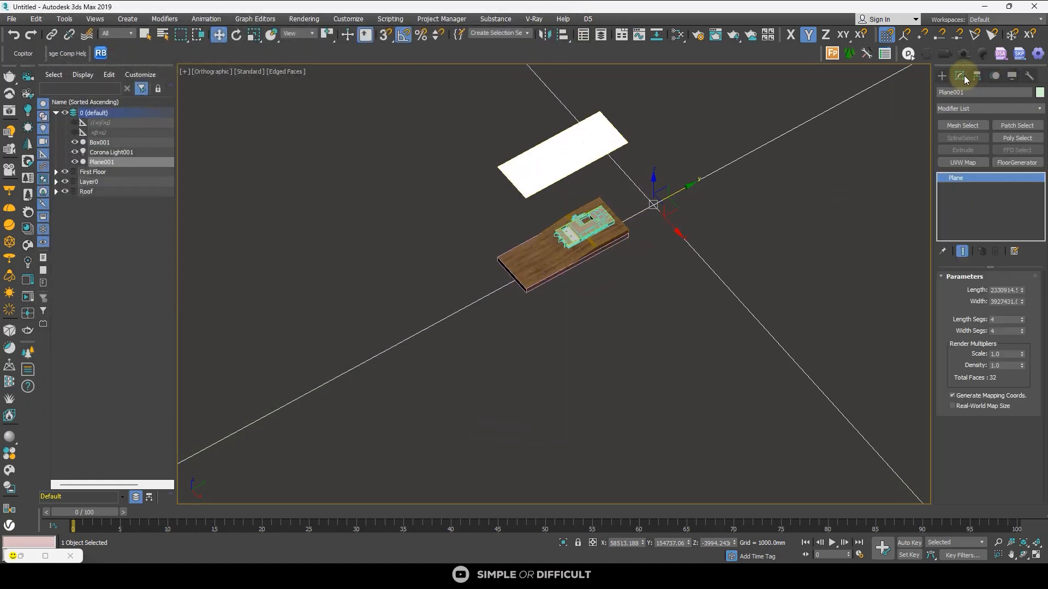
pyautogui.click(967, 162)
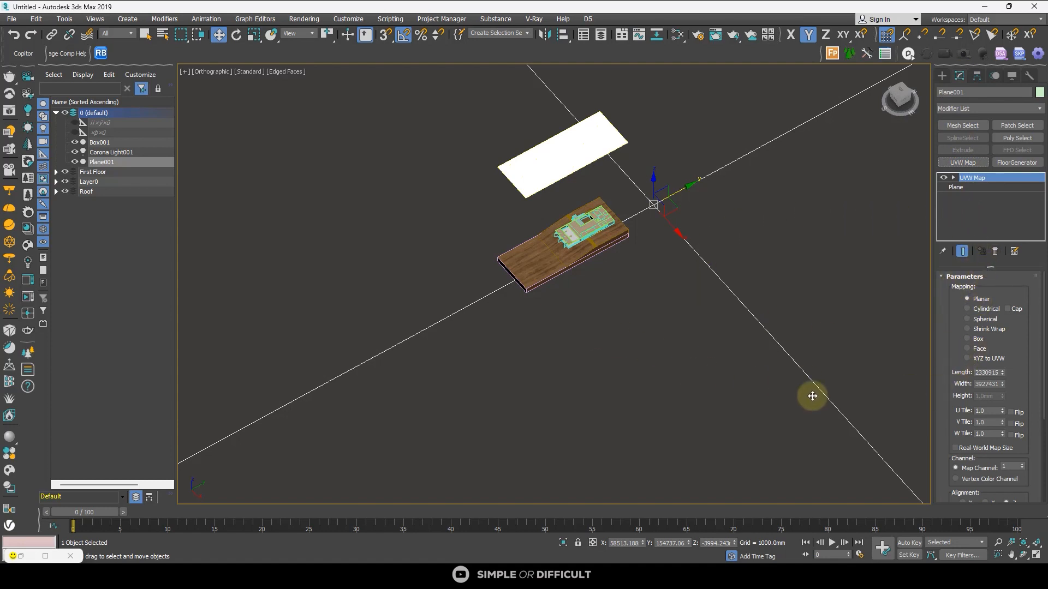
pyautogui.click(955, 448)
# Open the Corona frame buffer and run an interactive render of the model on its ground plane at closer range.
pyautogui.rightClick(592, 318)
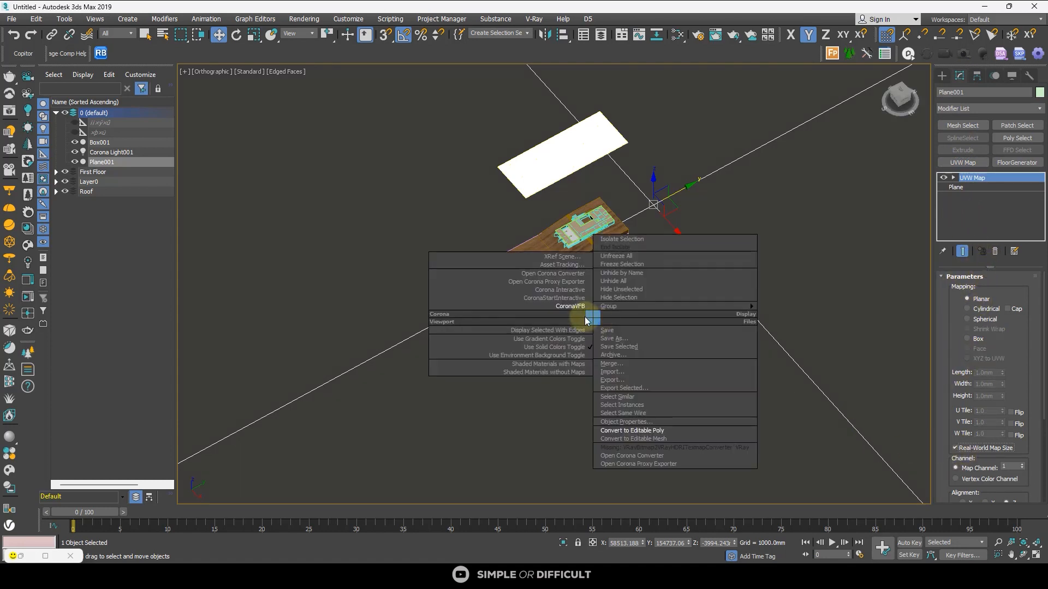
pyautogui.click(575, 306)
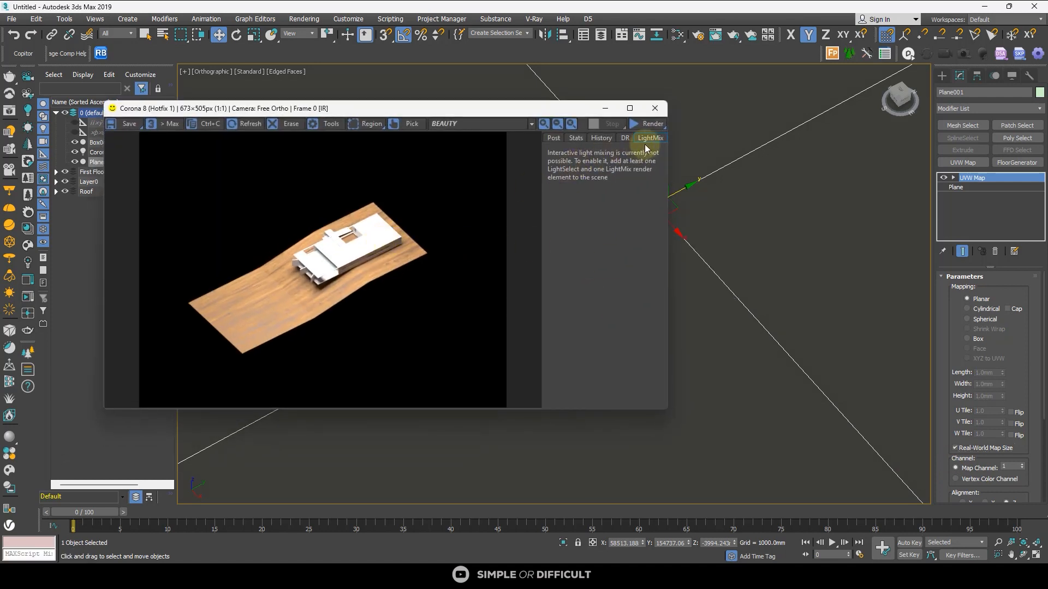
pyautogui.click(649, 124)
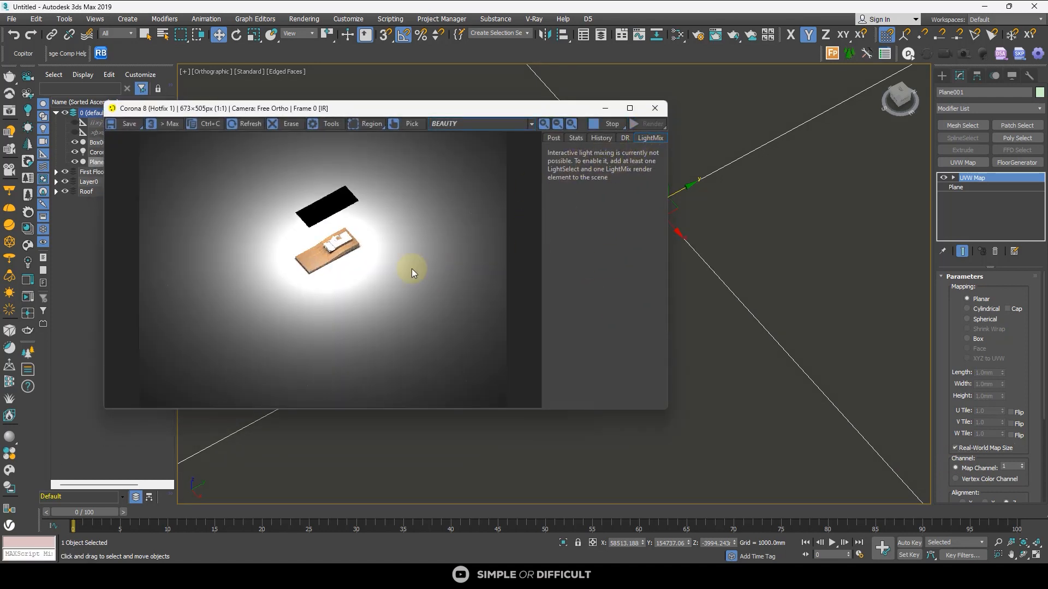
pyautogui.scroll(4, 325, 248)
pyautogui.scroll(-3, 325, 236)
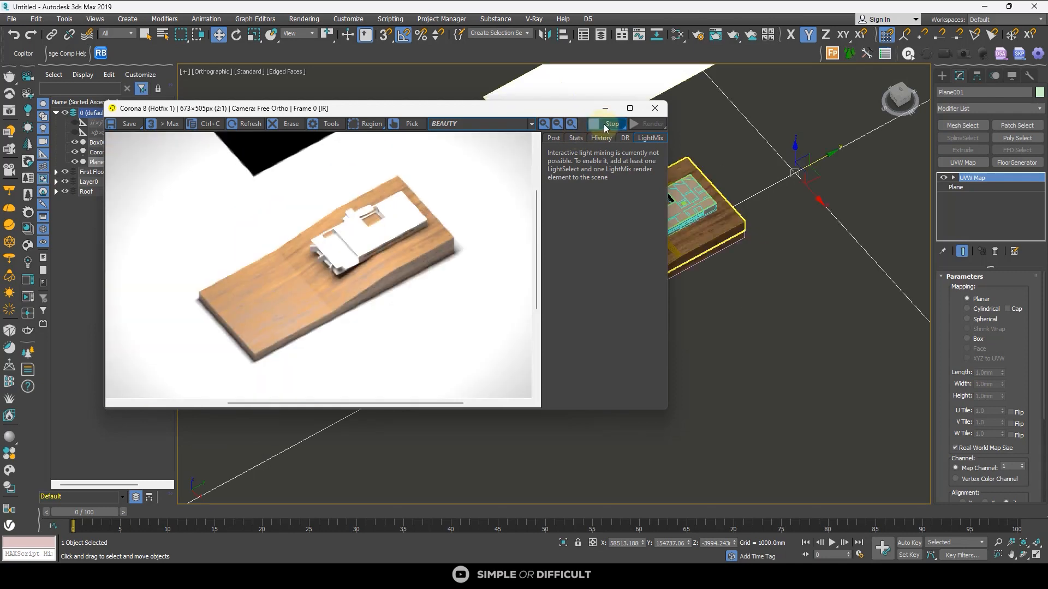
# Minimise the frame buffer to check the model in the viewport, then reopen it maximised to examine the lighting and base.
pyautogui.click(605, 108)
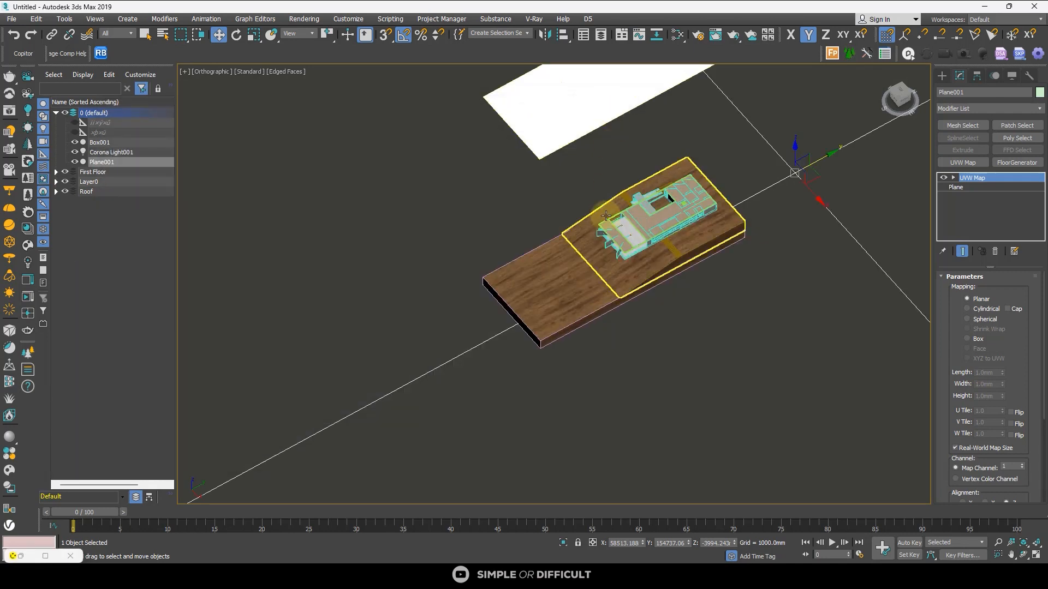
pyautogui.scroll(6, 630, 230)
pyautogui.scroll(-10, 629, 230)
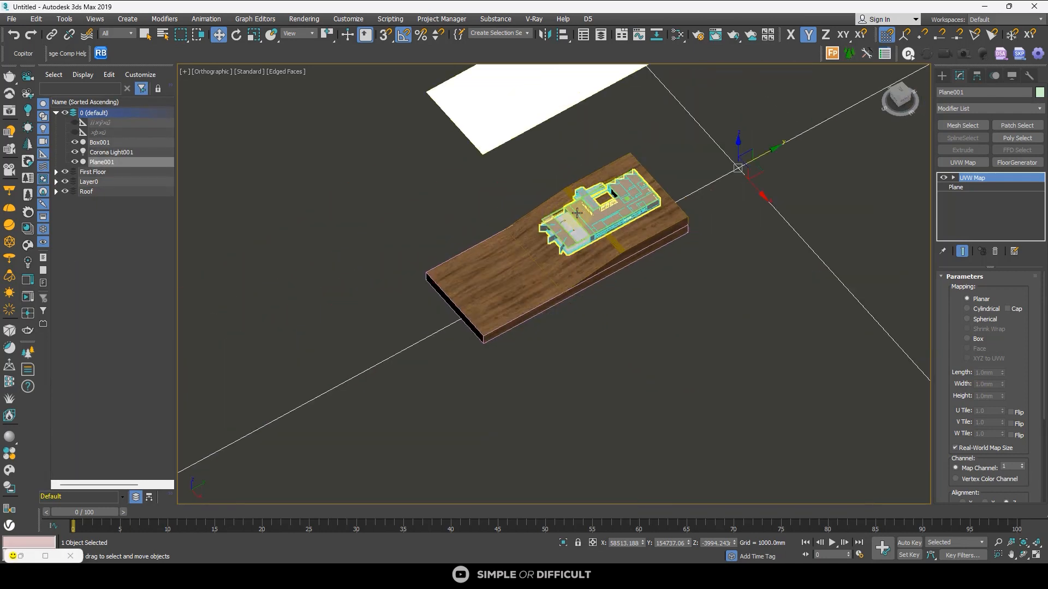
pyautogui.click(45, 556)
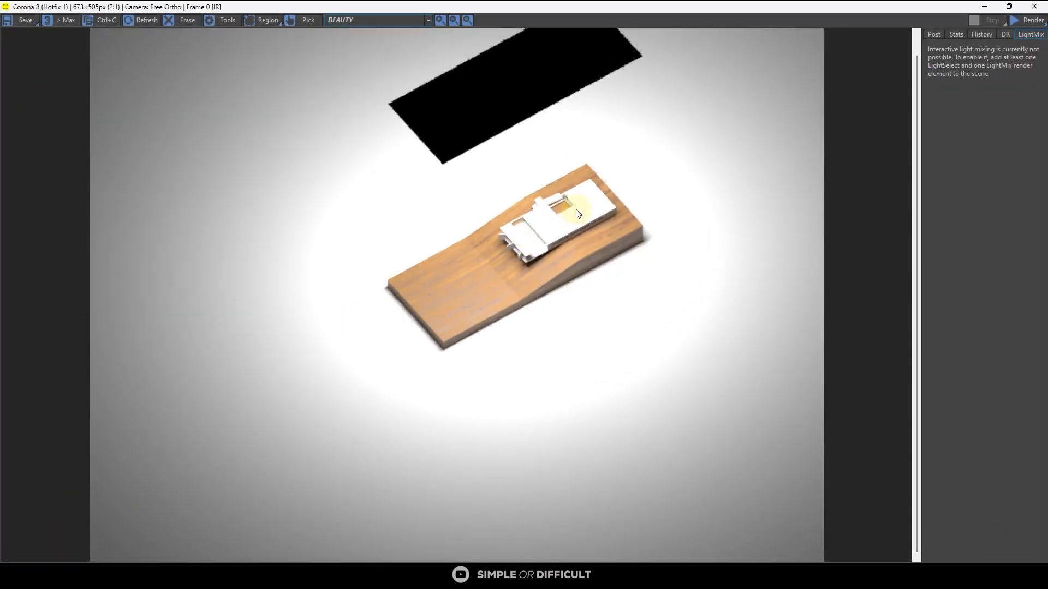
pyautogui.scroll(2, 578, 213)
pyautogui.scroll(-1, 513, 216)
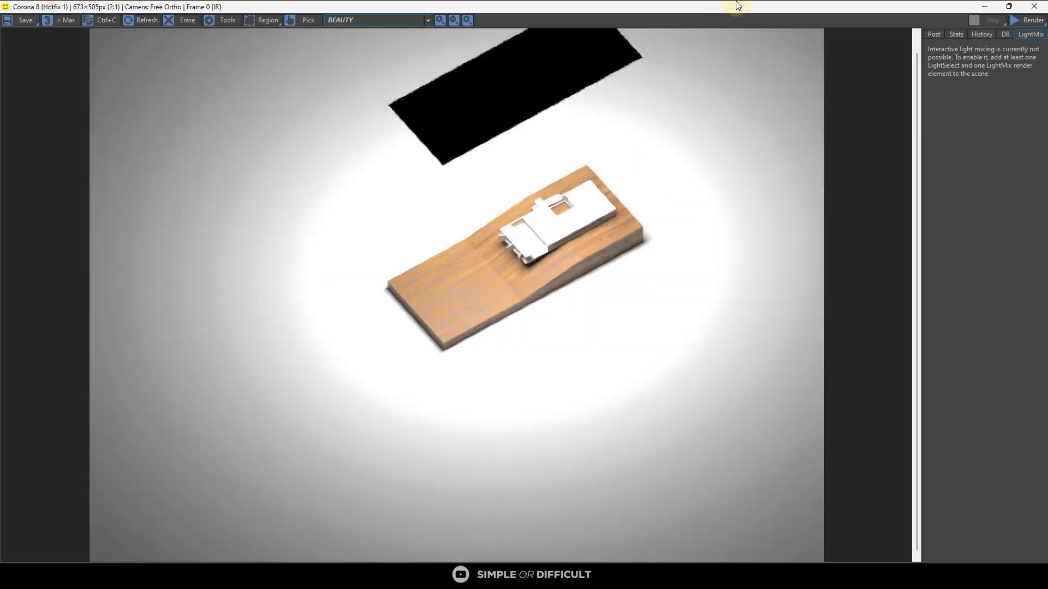
# Shrink the frame buffer back to a floating window and open the Scene settings in the Corona render setup.
pyautogui.moveTo(737, 5); pyautogui.dragTo(329, 47)
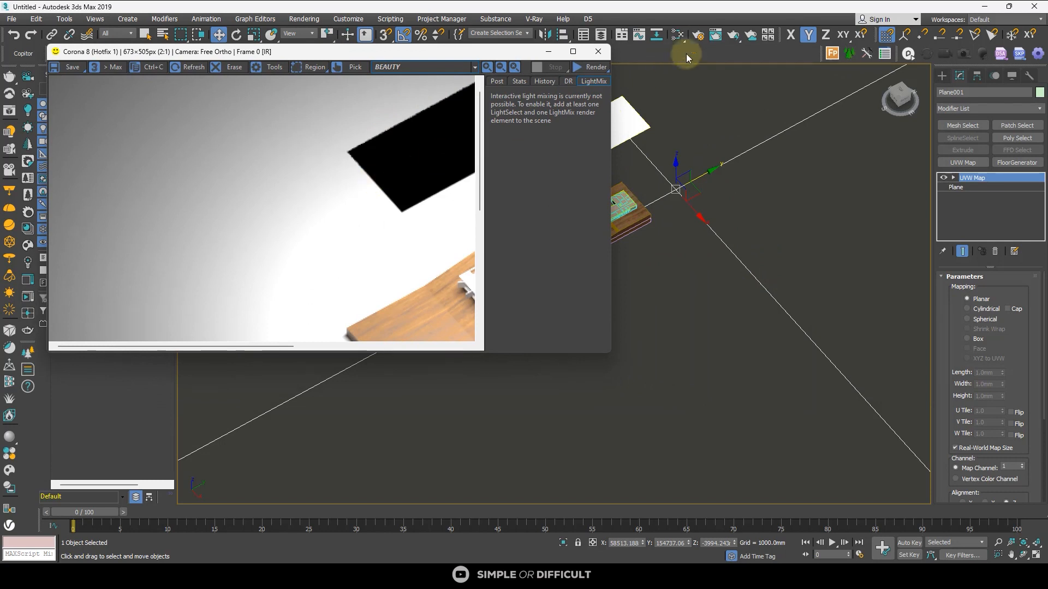
pyautogui.click(698, 36)
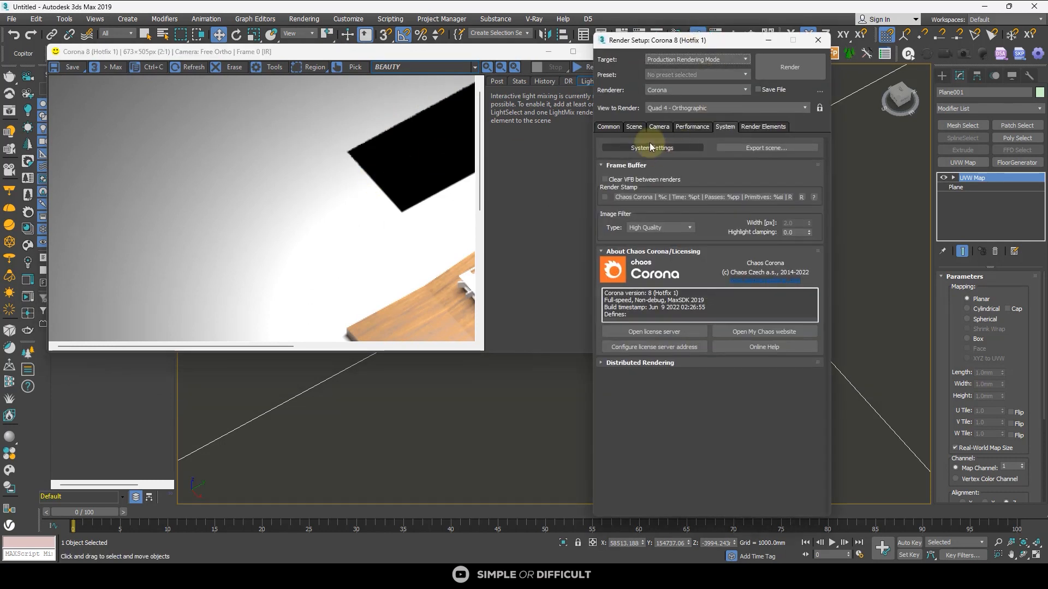
pyautogui.click(635, 127)
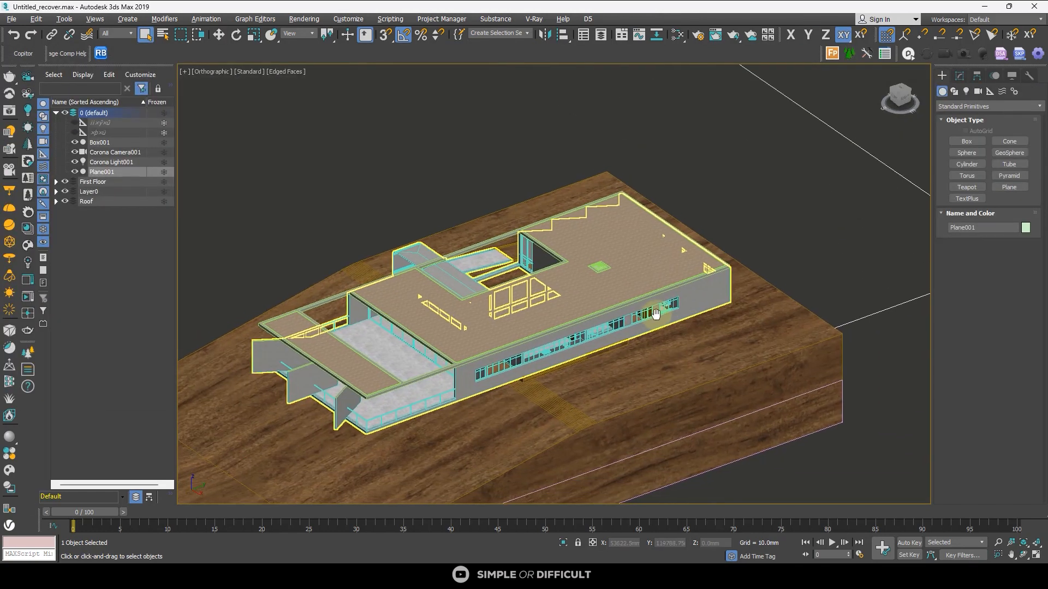
pyautogui.scroll(-5, 618, 342)
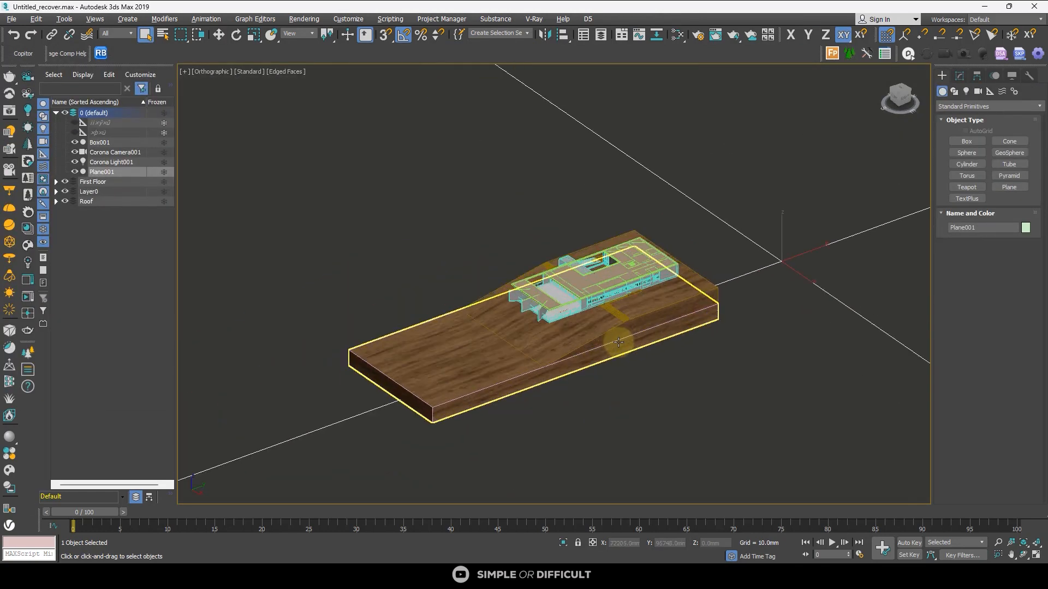
pyautogui.scroll(4, 619, 342)
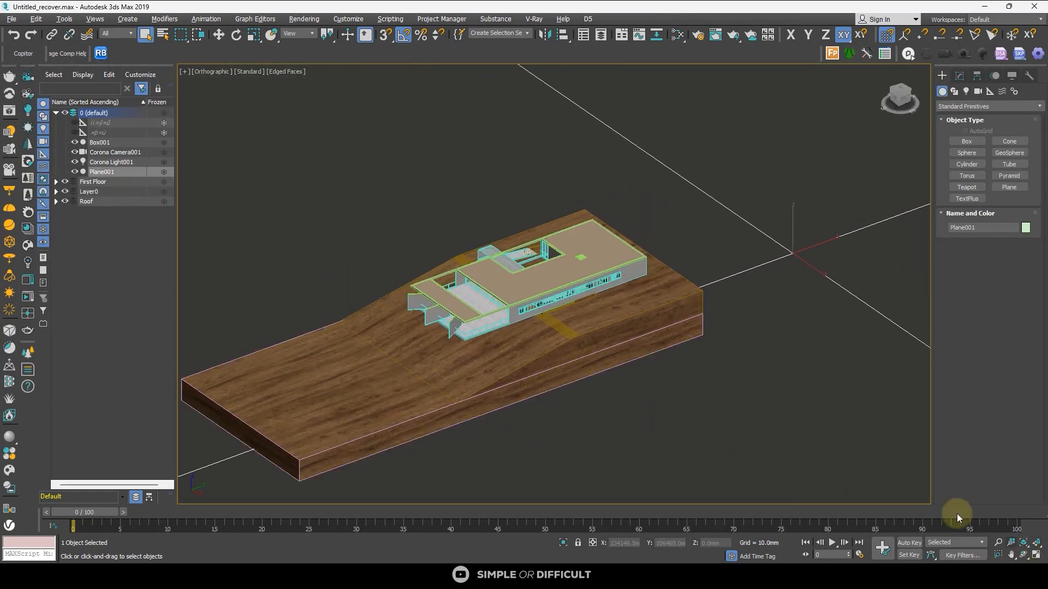
pyautogui.scroll(-1, 682, 380)
pyautogui.scroll(-1, 654, 376)
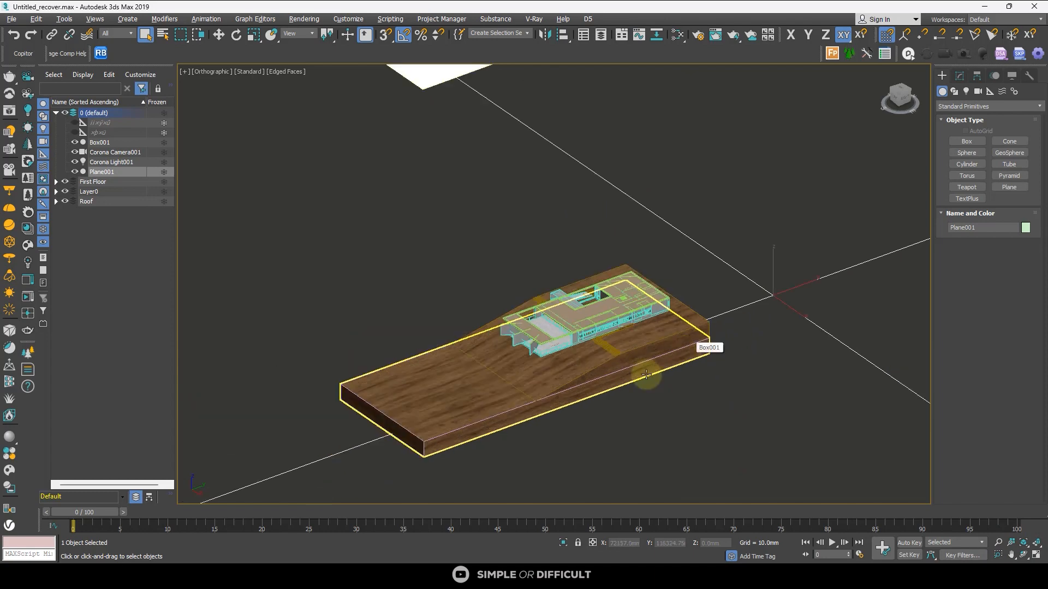
pyautogui.keyDown('alt'); pyautogui.moveTo(646, 375); pyautogui.dragTo(693, 423, button='middle'); pyautogui.keyUp('alt')
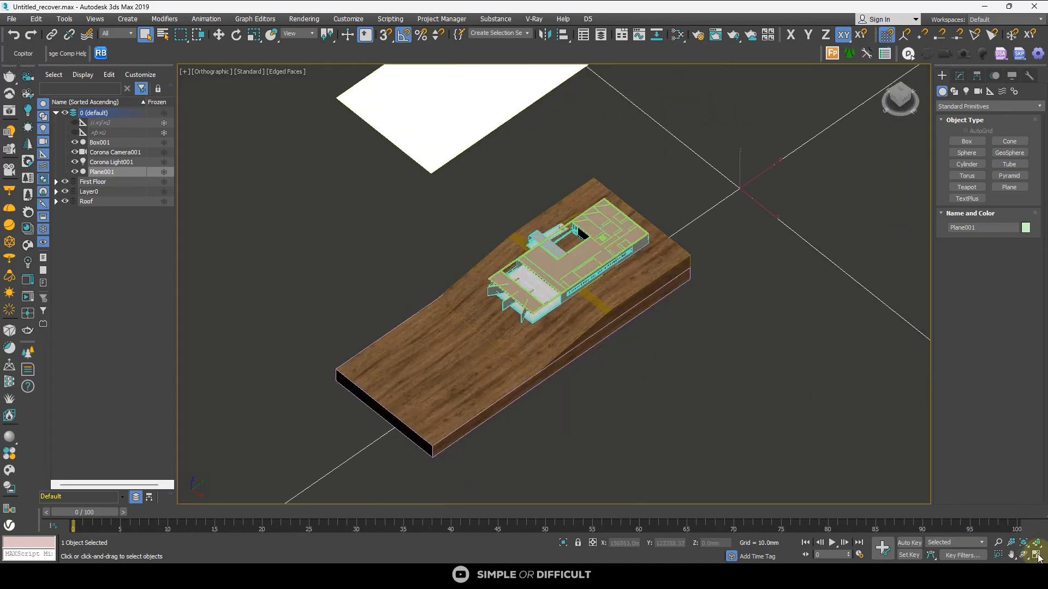
# Frame the perspective view low and diagonally across the whole wooden base, and create a Corona camera from that view.
pyautogui.click(1036, 555)
pyautogui.keyDown('alt'); pyautogui.moveTo(678, 362); pyautogui.dragTo(746, 273, button='middle'); pyautogui.keyUp('alt')
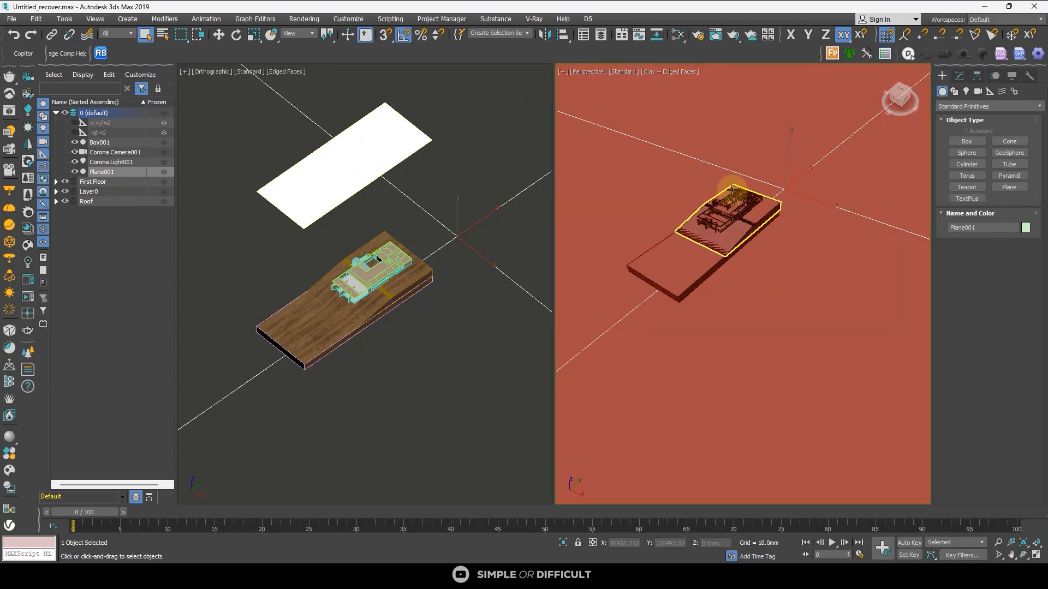
pyautogui.hotkey('alt', 'w')
pyautogui.moveTo(650, 210); pyautogui.dragTo(600, 330, button='middle')
pyautogui.scroll(6, 629, 293)
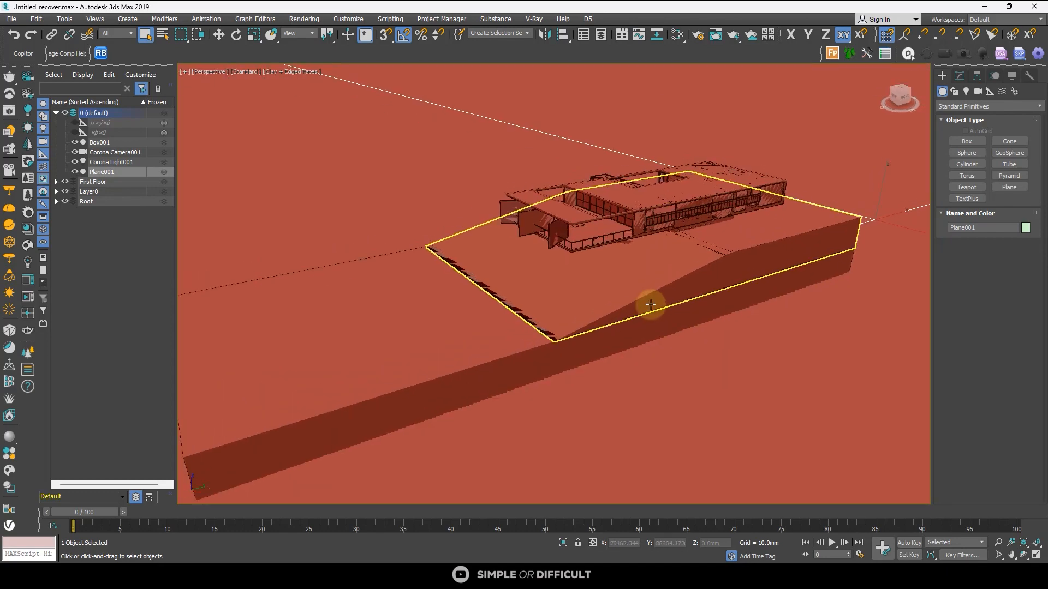
pyautogui.scroll(-4, 650, 304)
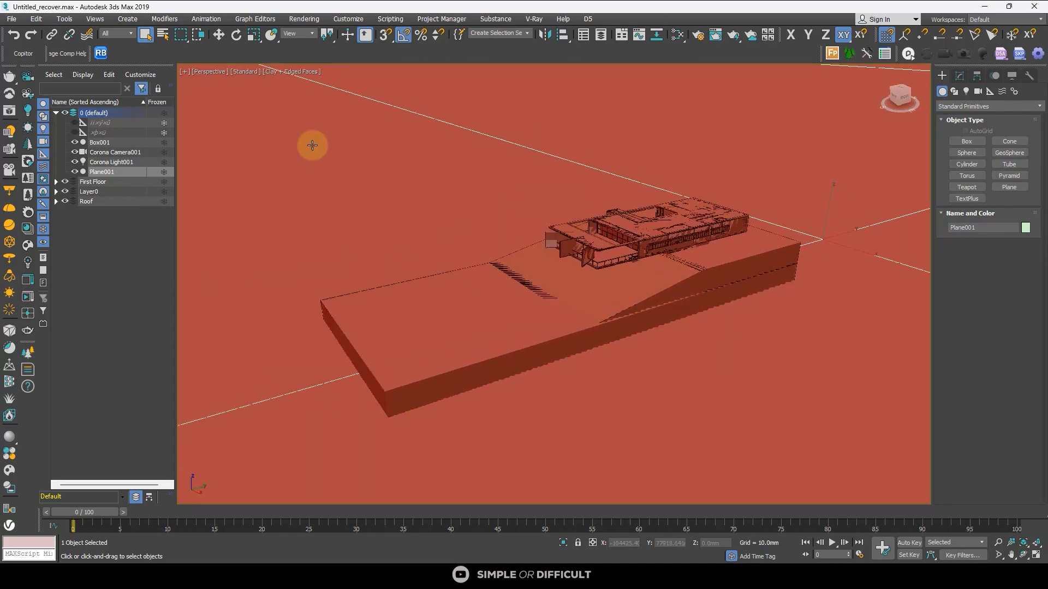
pyautogui.click(28, 95)
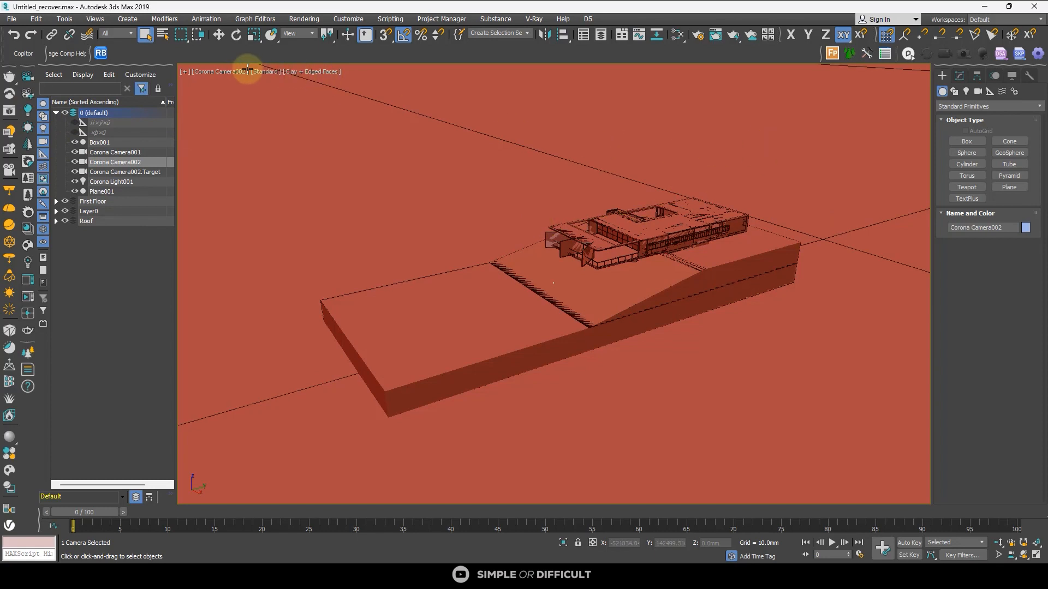
# Select the new Corona camera and set its focal length to 35 mm.
pyautogui.click(221, 72)
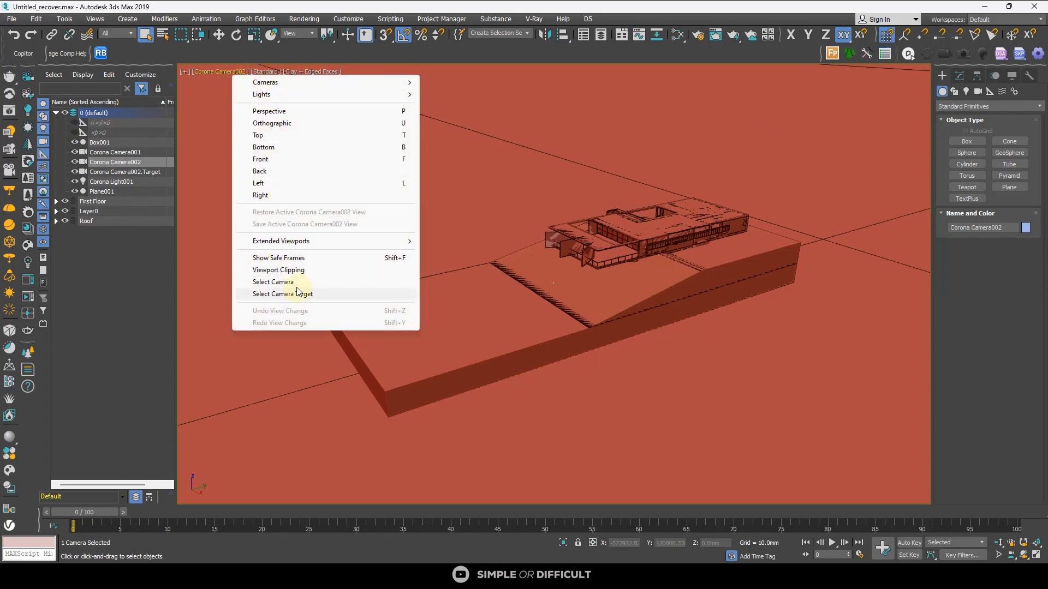
pyautogui.click(317, 282)
pyautogui.click(960, 76)
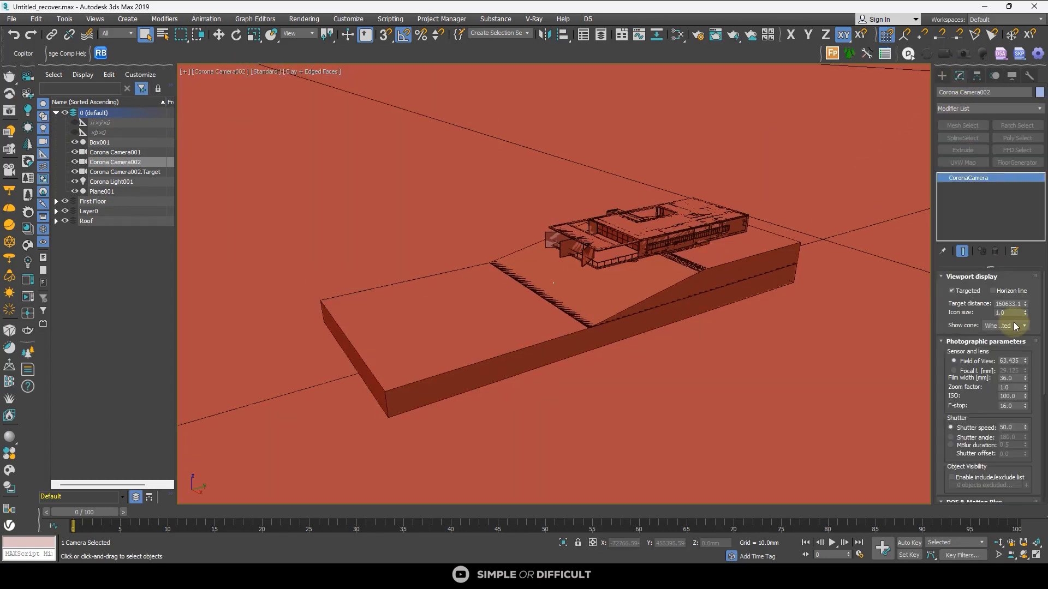
pyautogui.click(954, 370)
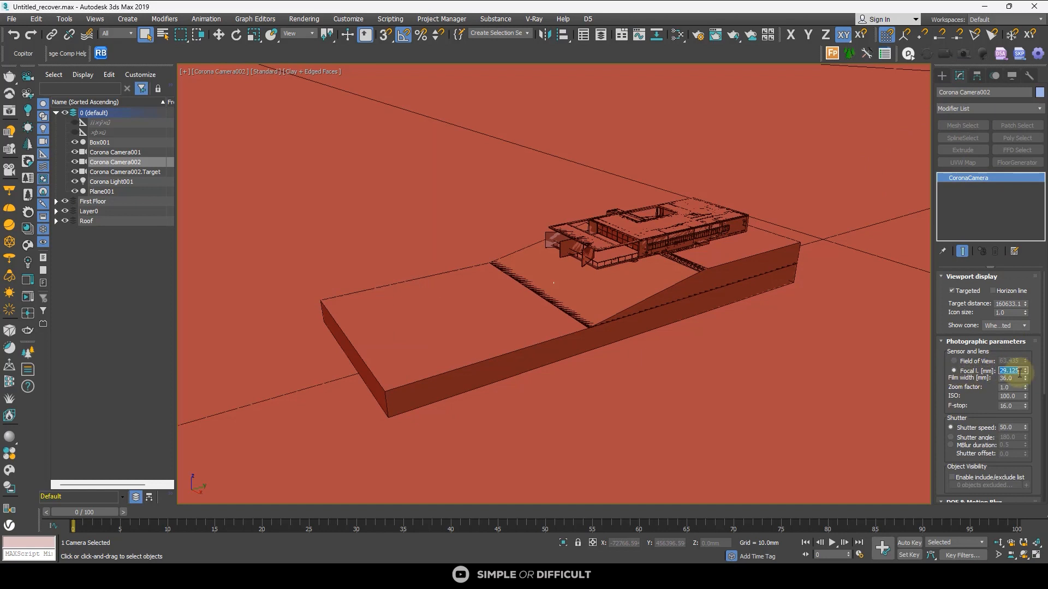
pyautogui.click(1019, 373)
pyautogui.write('35')
pyautogui.press('Return')
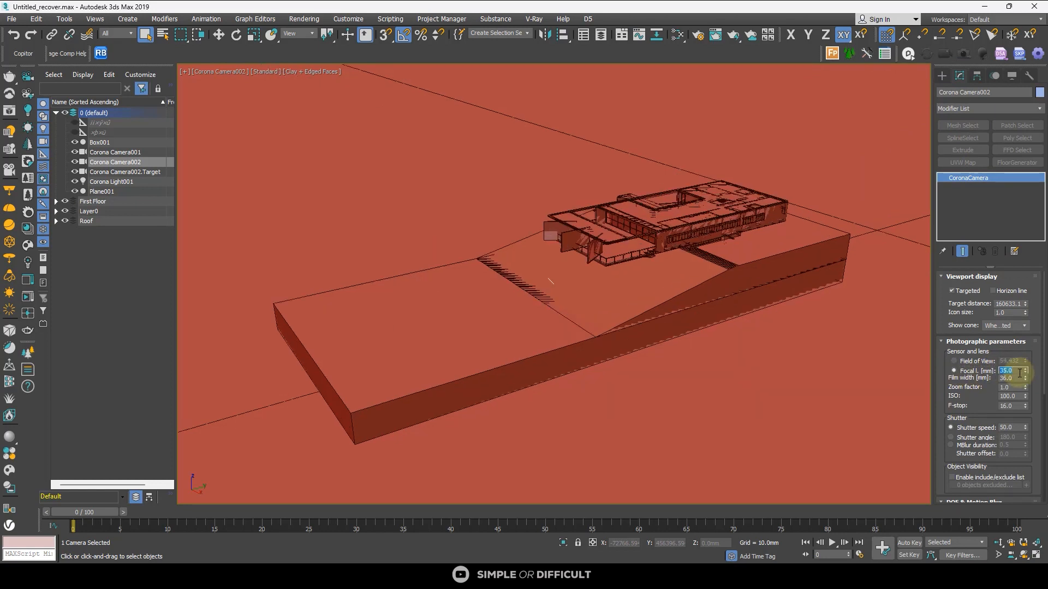
# Select the new camera's target and move it to recentre the model in the camera view.
pyautogui.click(218, 71)
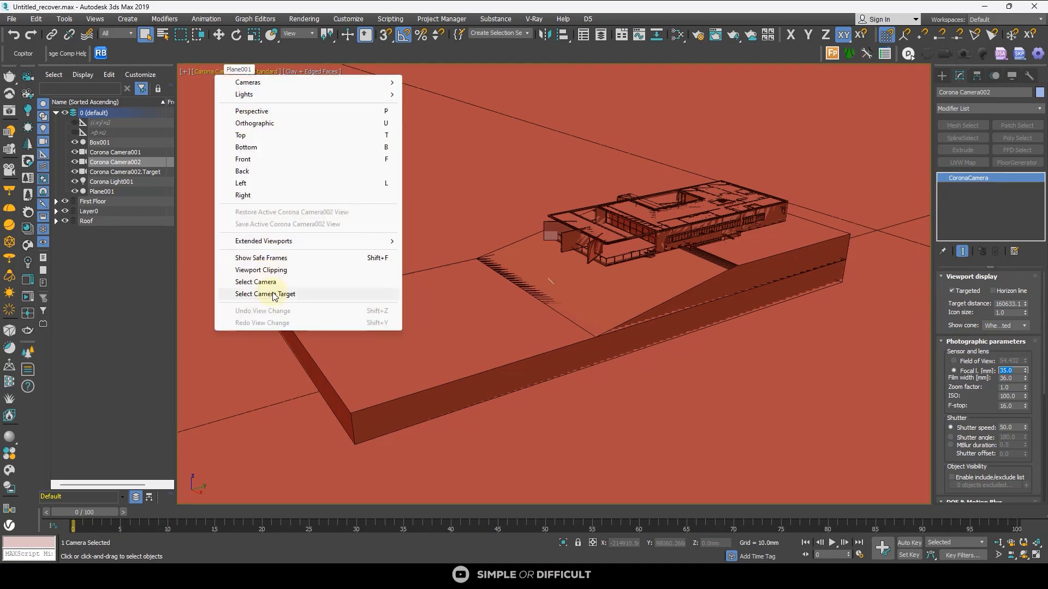
pyautogui.click(280, 295)
pyautogui.click(218, 34)
pyautogui.moveTo(590, 295); pyautogui.dragTo(441, 309)
pyautogui.click(218, 71)
pyautogui.click(280, 295)
pyautogui.moveTo(568, 286); pyautogui.dragTo(614, 288)
# Dolly the camera back, show safe frames, and dolly in slightly to fit the base within the frame.
pyautogui.click(998, 542)
pyautogui.moveTo(696, 275); pyautogui.dragTo(702, 322)
pyautogui.rightClick(701, 322)
pyautogui.hotkey('shift', 'f')
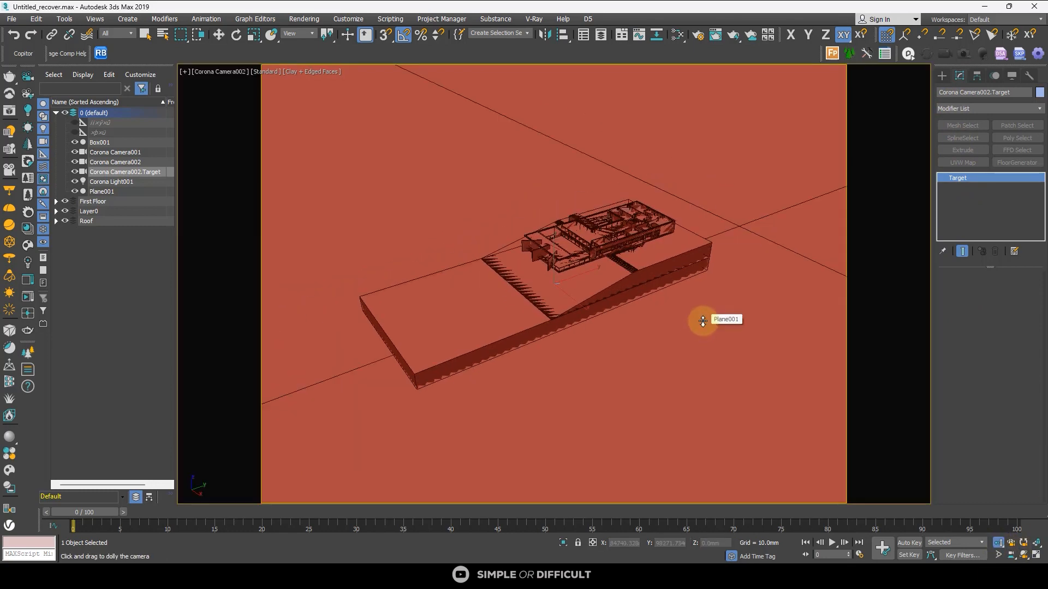
pyautogui.click(998, 542)
pyautogui.moveTo(616, 311); pyautogui.dragTo(613, 275)
# Select the camera, turn off its Targeted option, and shift its view to place the model lower in the frame.
pyautogui.click(942, 76)
pyautogui.click(313, 72)
pyautogui.click(221, 71)
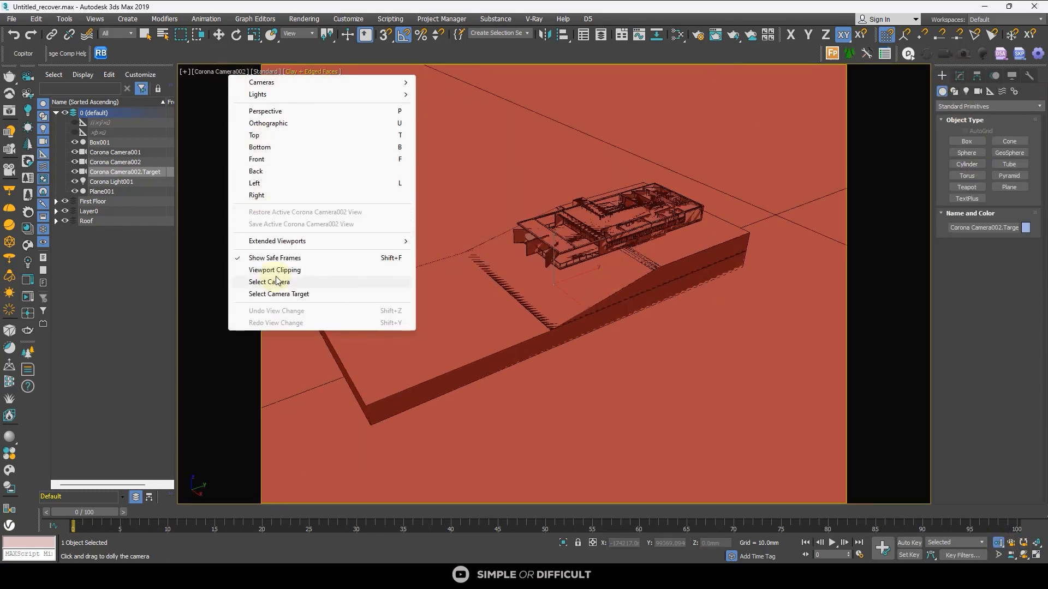
pyautogui.click(291, 281)
pyautogui.click(959, 75)
pyautogui.click(952, 291)
pyautogui.moveTo(583, 239); pyautogui.dragTo(584, 256, button='middle')
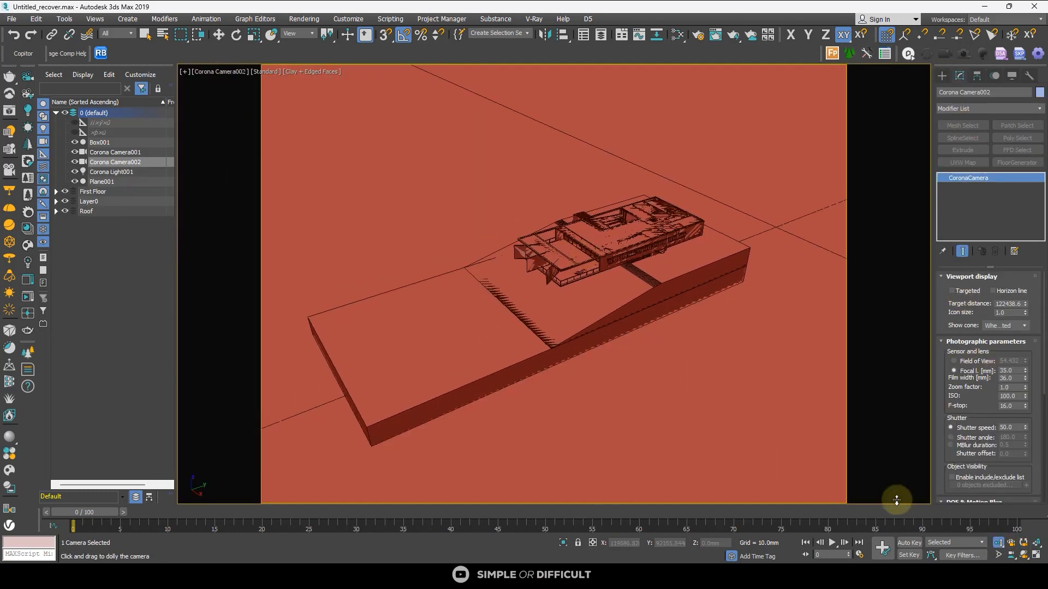
# Lock the view to render to Quad 4 - Corona Camera002 in the render setup.
pyautogui.click(699, 35)
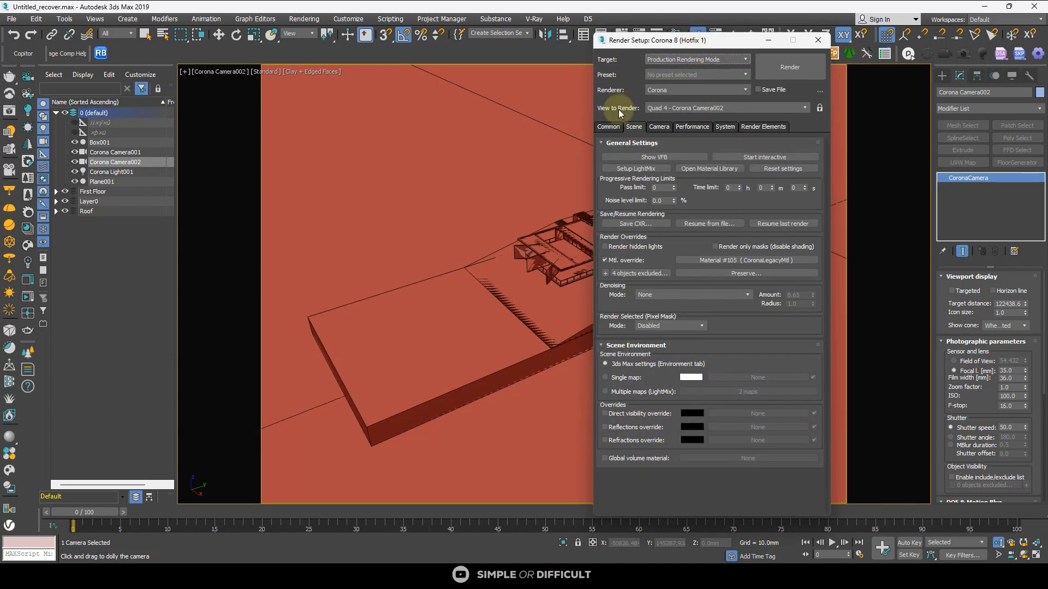
pyautogui.click(819, 108)
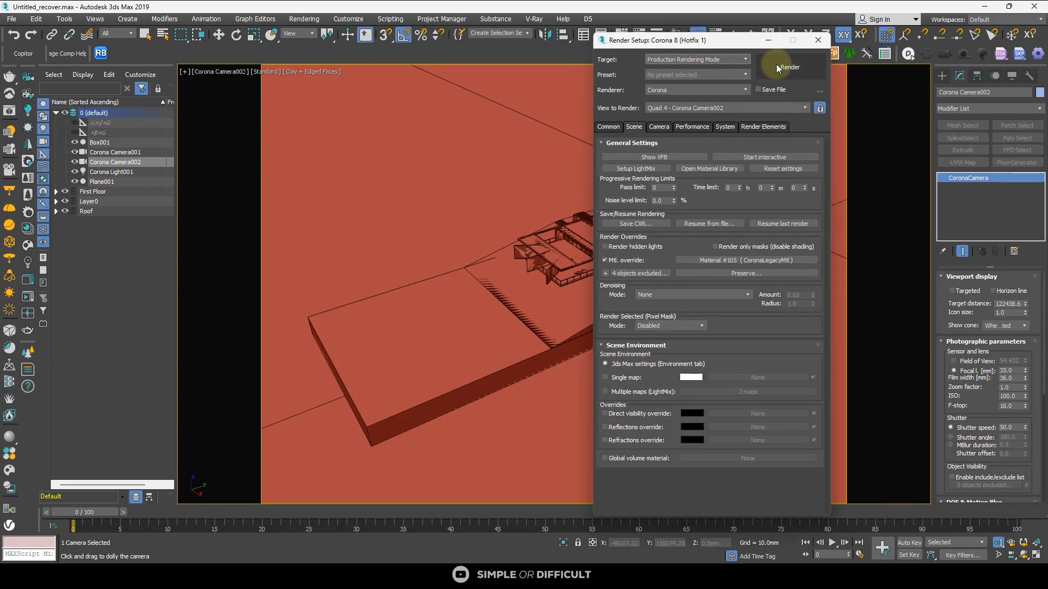
pyautogui.click(817, 41)
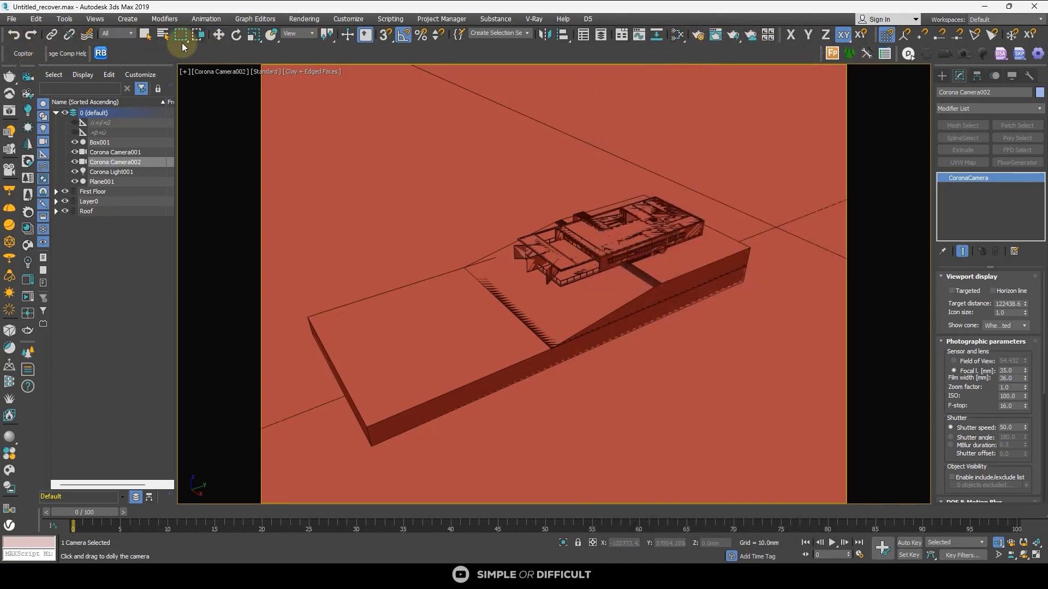
# Render the locked camera view interactively in the Corona frame buffer and maximise the frame buffer window.
pyautogui.click(145, 33)
pyautogui.rightClick(330, 146)
pyautogui.click(304, 136)
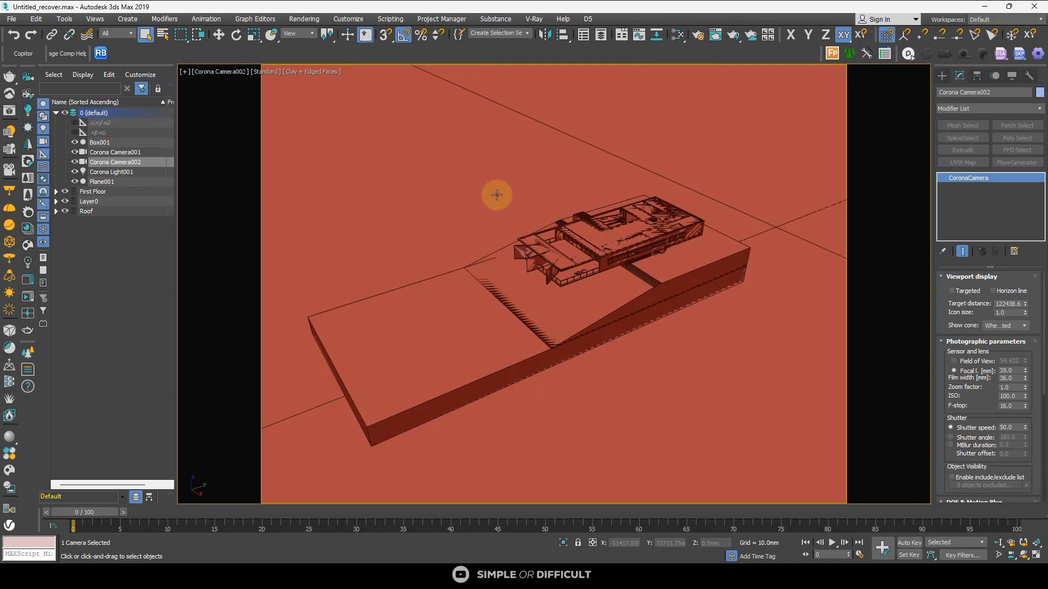
pyautogui.click(679, 153)
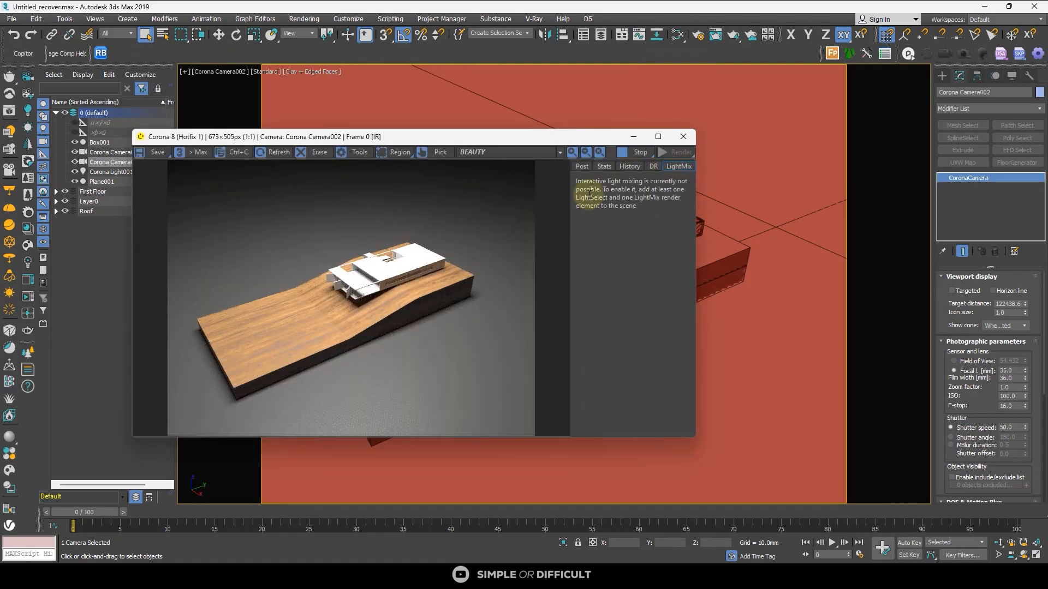
pyautogui.scroll(1, 381, 277)
pyautogui.moveTo(493, 137); pyautogui.dragTo(644, 2)
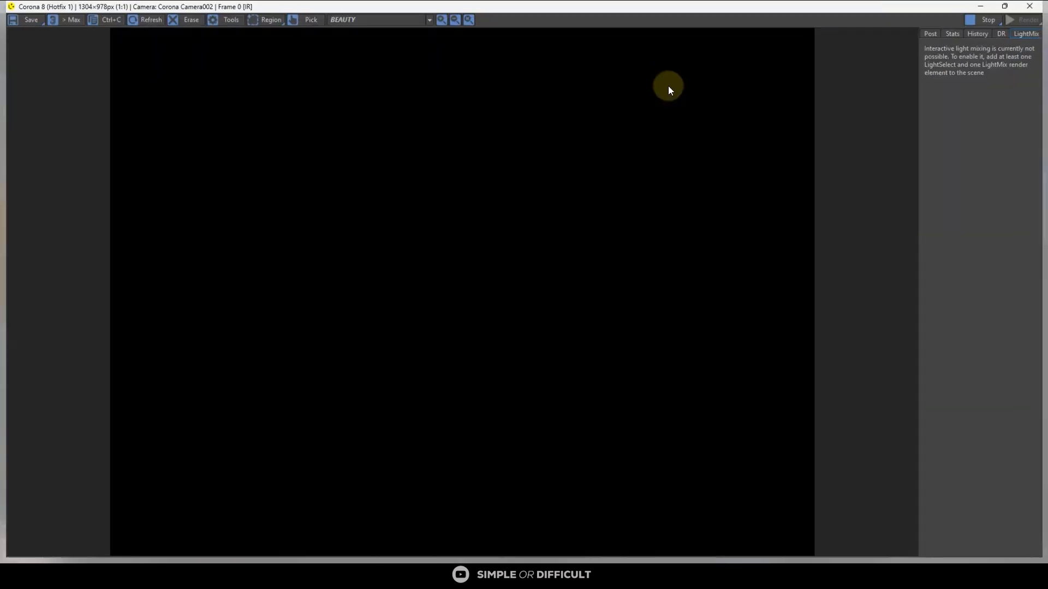
# Examine the house walls, windows and wooden base at close range in the maximised interactive render.
pyautogui.scroll(2, 464, 330)
pyautogui.scroll(-2, 463, 329)
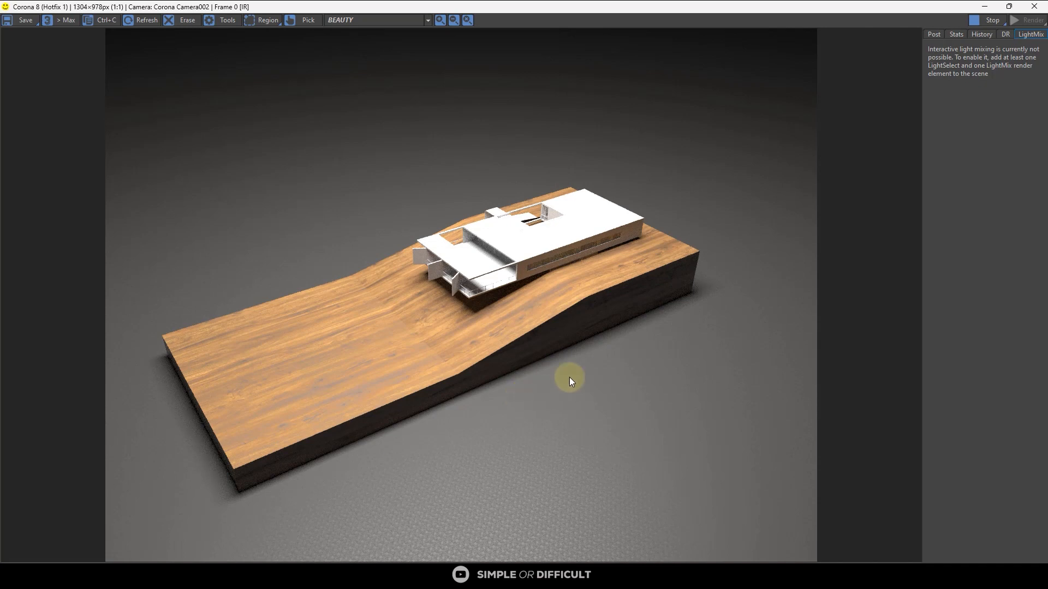
pyautogui.scroll(2, 626, 227)
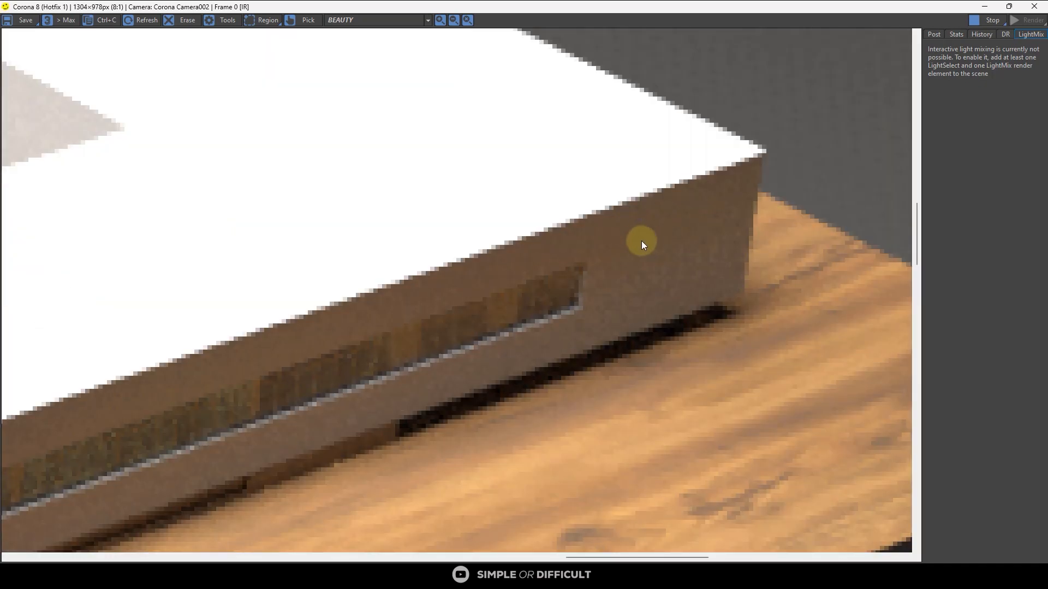
pyautogui.scroll(-1, 639, 236)
pyautogui.scroll(-1, 588, 274)
pyautogui.scroll(1, 481, 295)
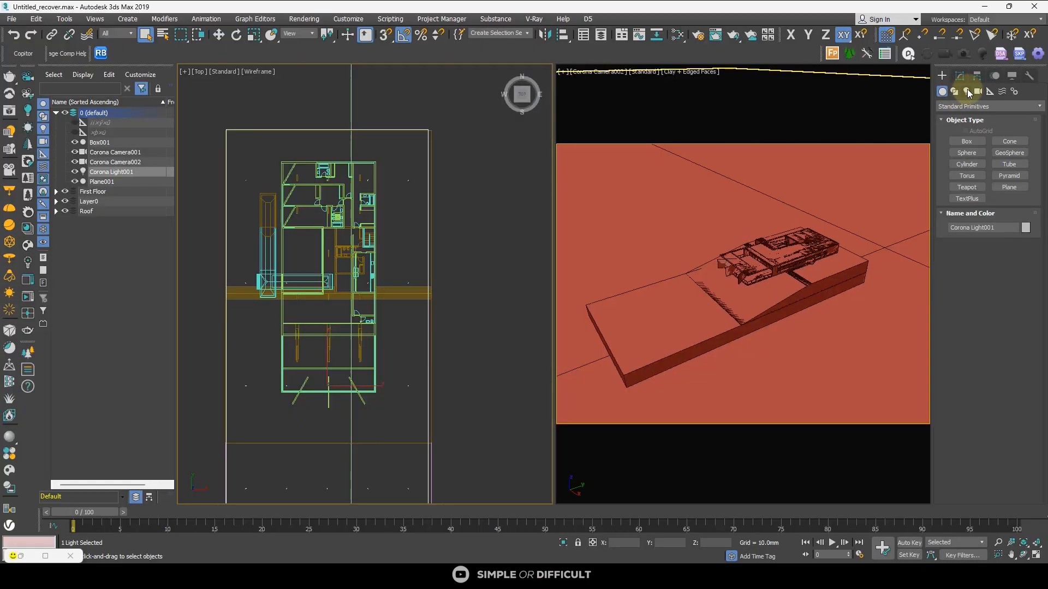
# Draw a rectangular Corona light about 14615 mm wide and 25670 mm high over the house plan.
pyautogui.click(975, 117)
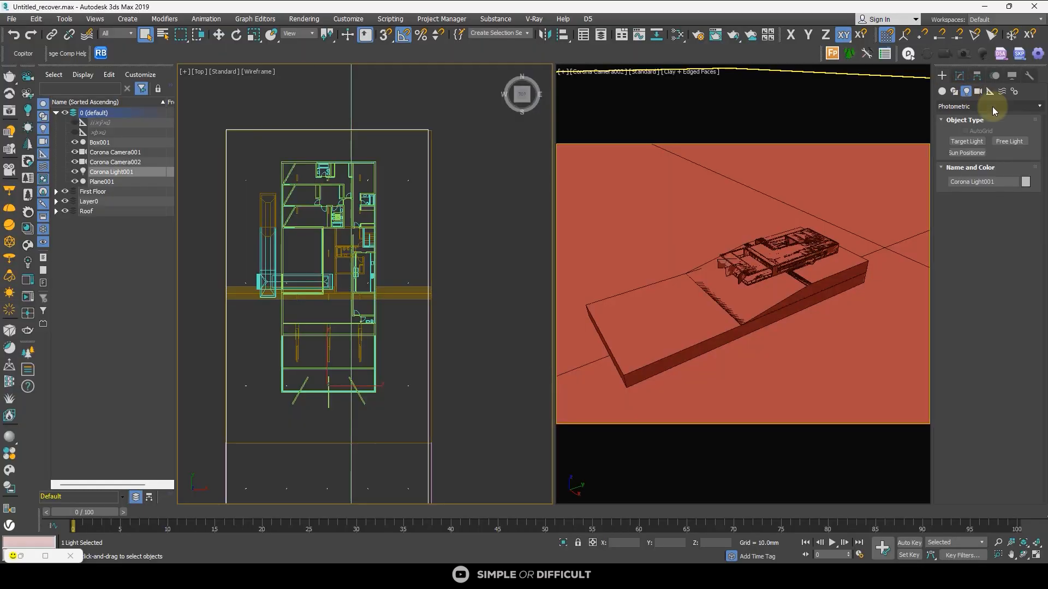
pyautogui.click(974, 107)
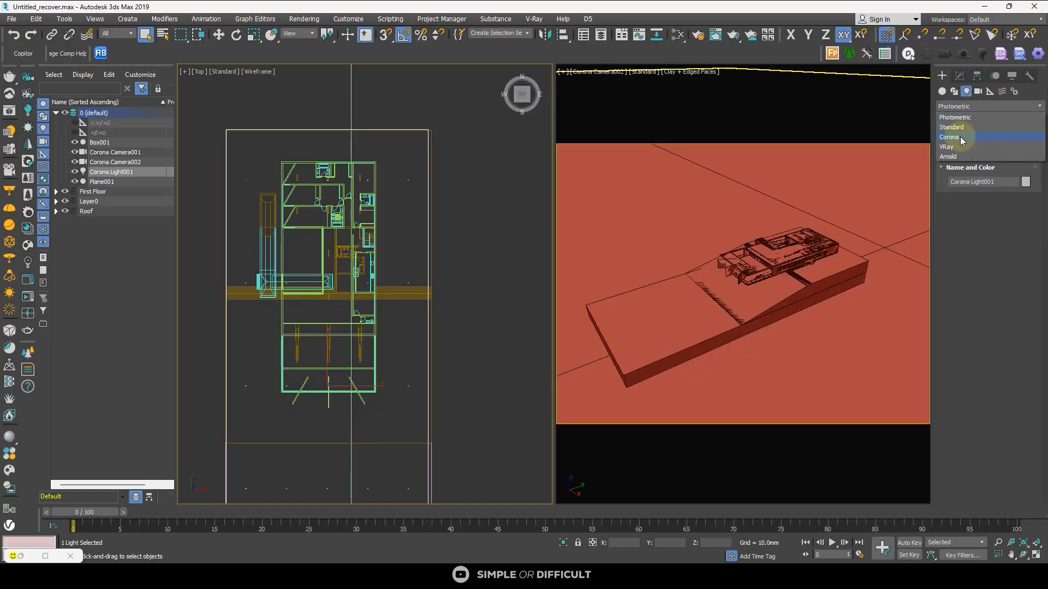
pyautogui.click(962, 137)
pyautogui.click(981, 141)
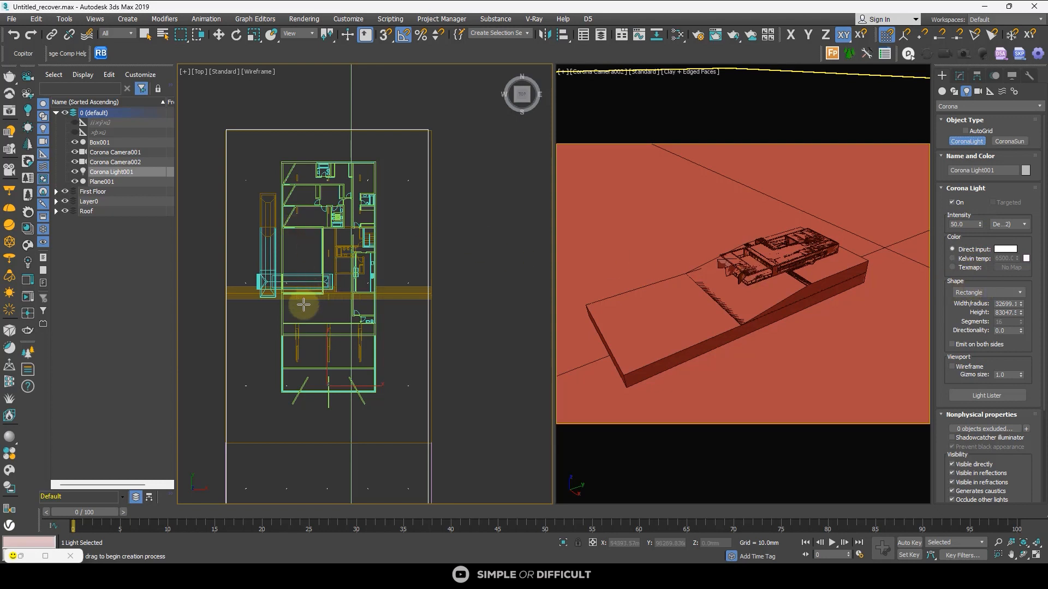
pyautogui.scroll(2, 277, 164)
pyautogui.moveTo(277, 158); pyautogui.dragTo(405, 383)
pyautogui.keyDown('alt'); pyautogui.moveTo(413, 363); pyautogui.dragTo(351, 300, button='middle'); pyautogui.keyUp('alt')
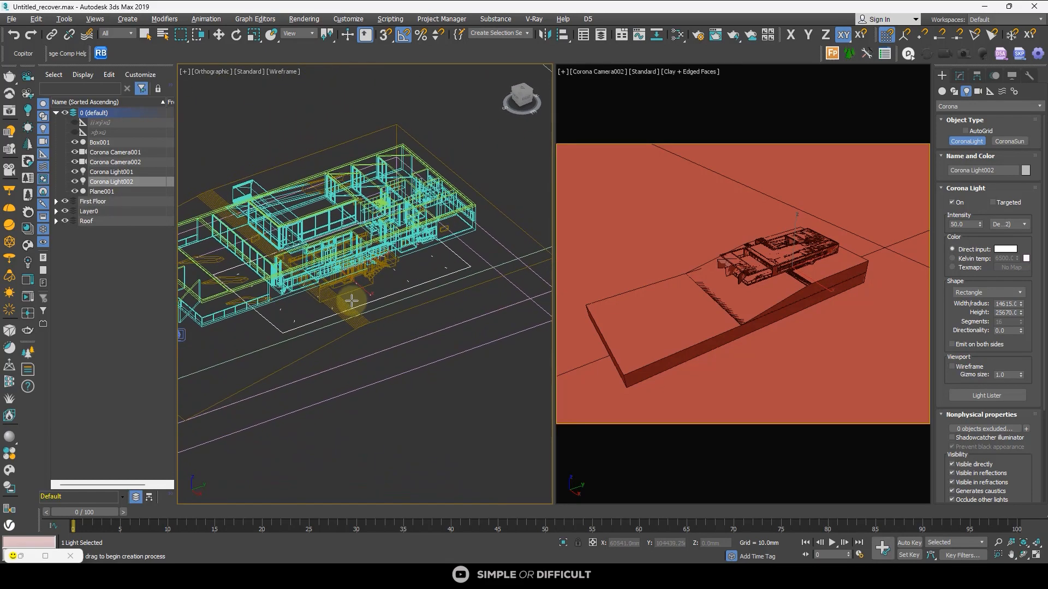
# Raise the new rectangular light into the house to about 7001 mm in Z and view it from the Right side.
pyautogui.click(224, 37)
pyautogui.moveTo(343, 234); pyautogui.dragTo(343, 183)
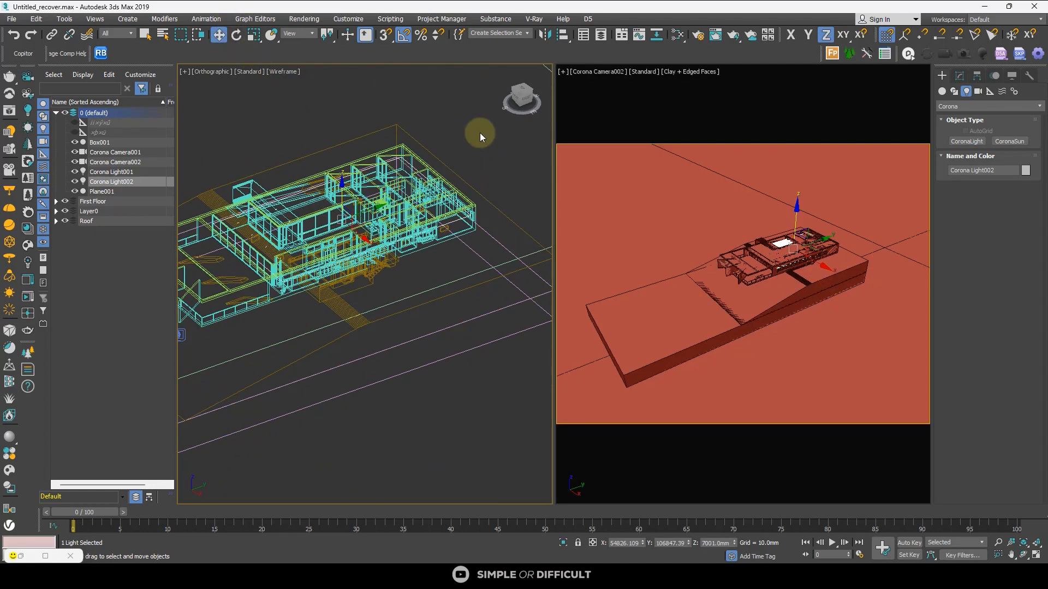
pyautogui.click(528, 104)
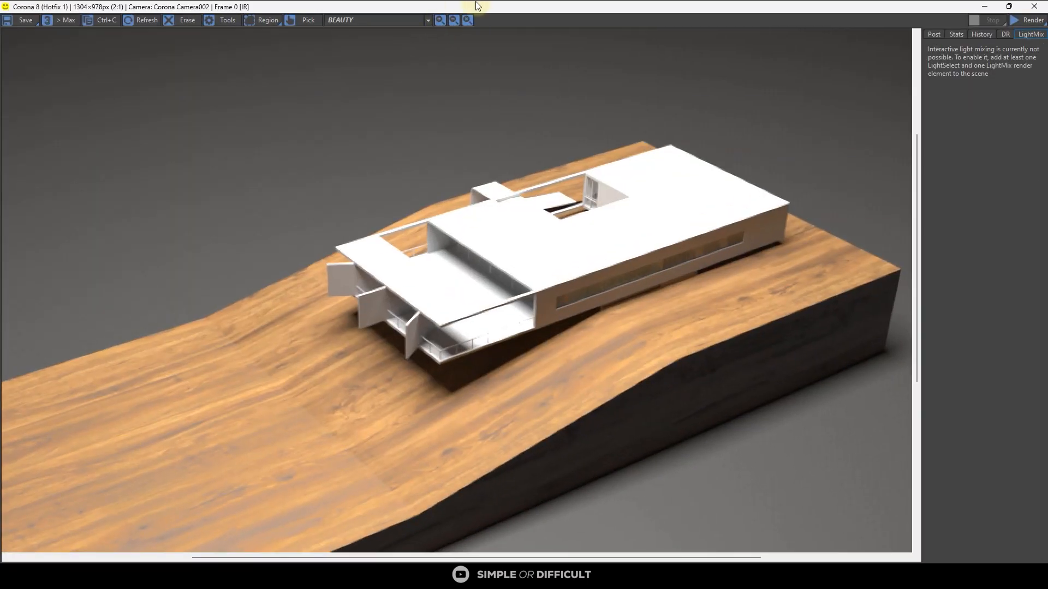
# Restore the frame buffer to a floating window, restart the interactive render, and examine the house with the new light.
pyautogui.click(1008, 6)
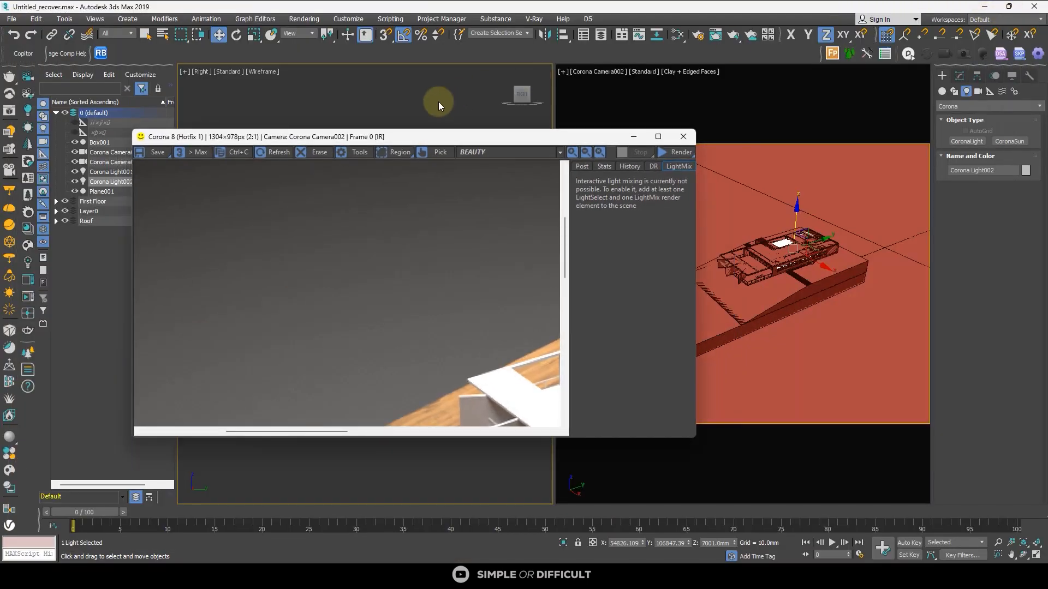
pyautogui.moveTo(443, 137); pyautogui.dragTo(808, 71)
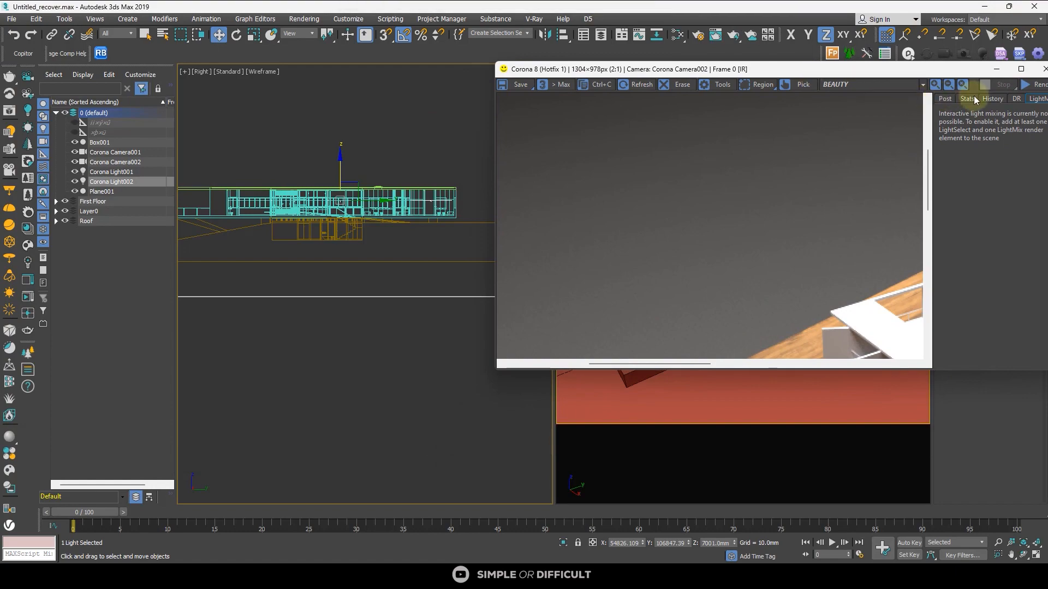
pyautogui.click(1039, 85)
pyautogui.scroll(2, 665, 198)
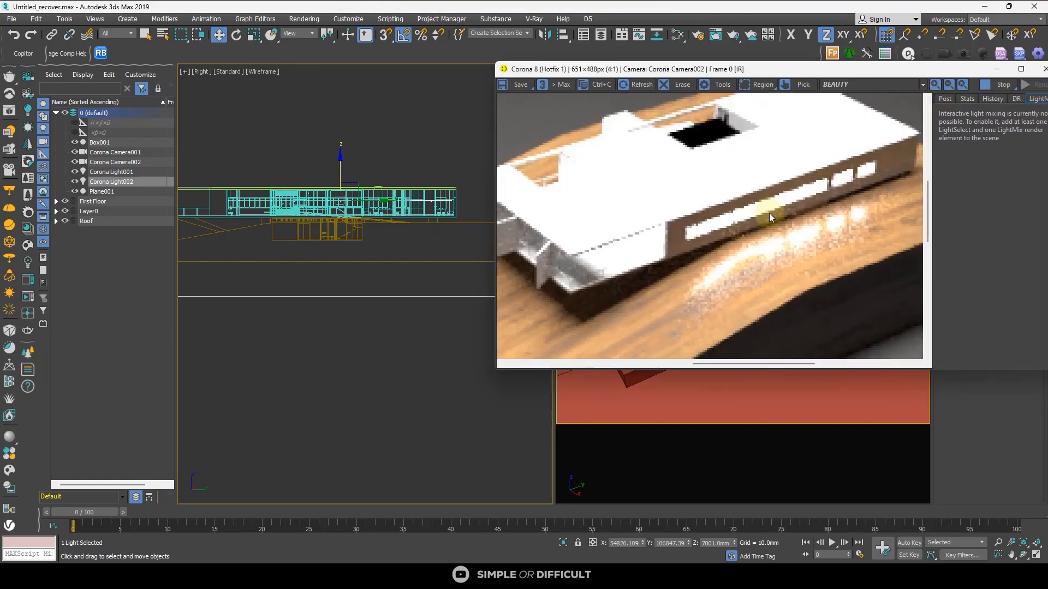
pyautogui.scroll(2, 302, 187)
pyautogui.keyDown('alt'); pyautogui.moveTo(384, 187); pyautogui.dragTo(317, 232, button='middle'); pyautogui.keyUp('alt')
pyautogui.scroll(-2, 718, 206)
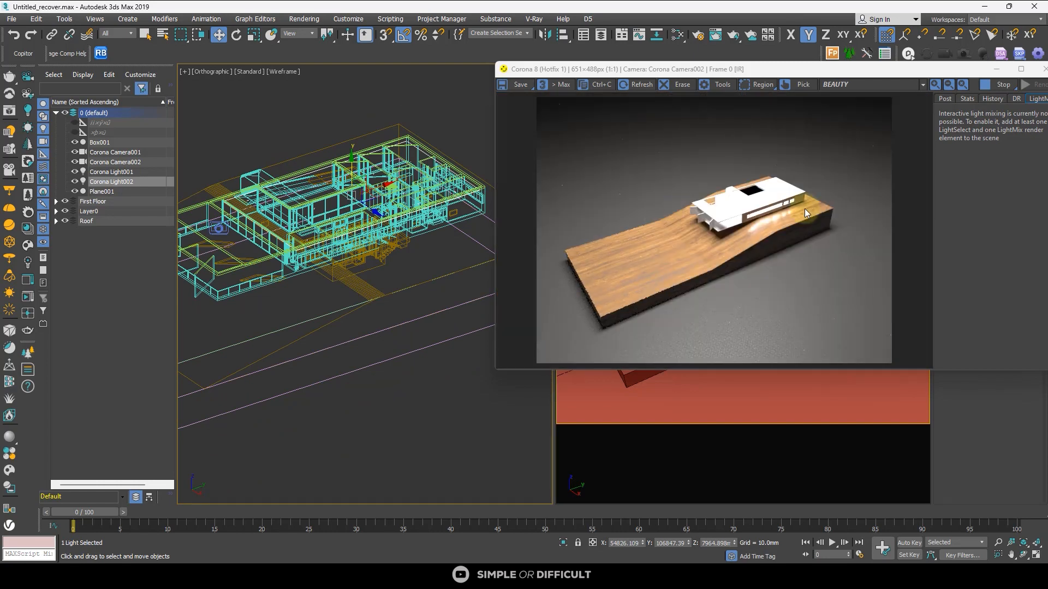
# Shade the orthographic viewport with edged faces and compare the light at the roof opening with the interactive render.
pyautogui.click(283, 71)
pyautogui.click(330, 189)
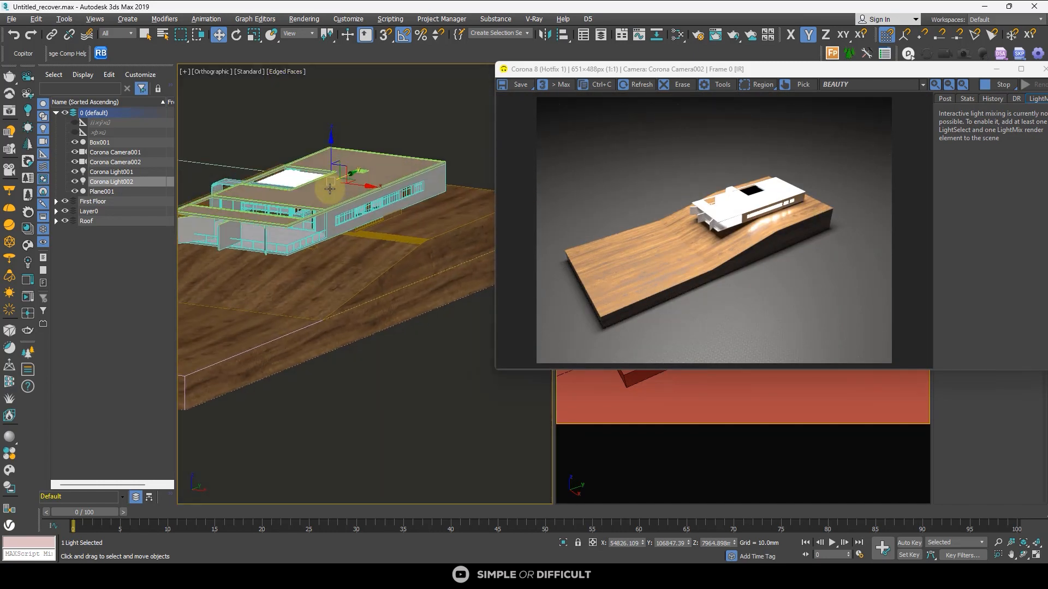
pyautogui.keyDown('alt'); pyautogui.moveTo(330, 189); pyautogui.dragTo(311, 216, button='middle'); pyautogui.keyUp('alt')
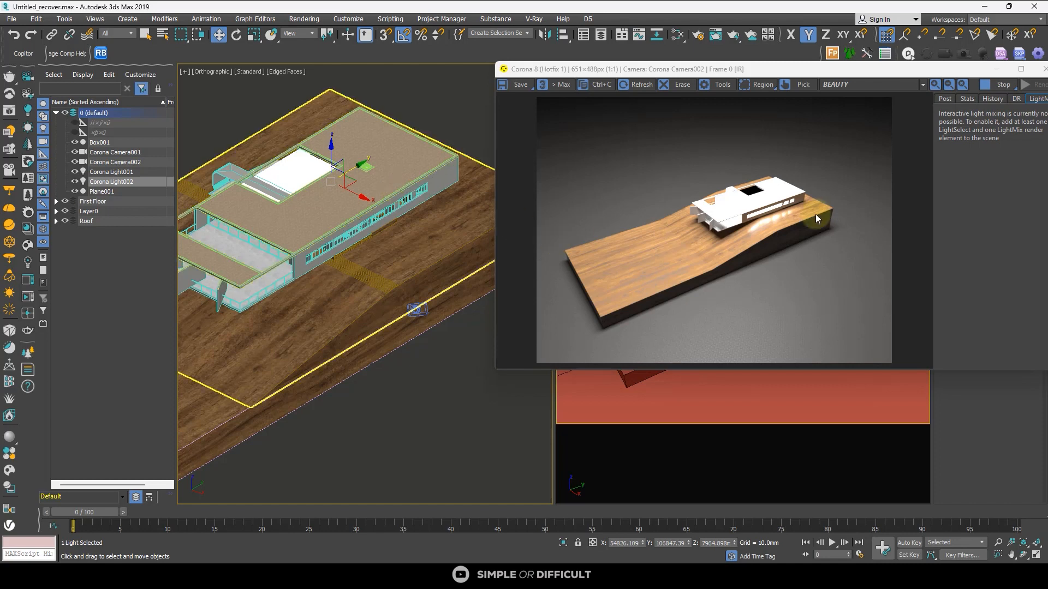
pyautogui.scroll(2, 804, 201)
pyautogui.scroll(-1, 733, 211)
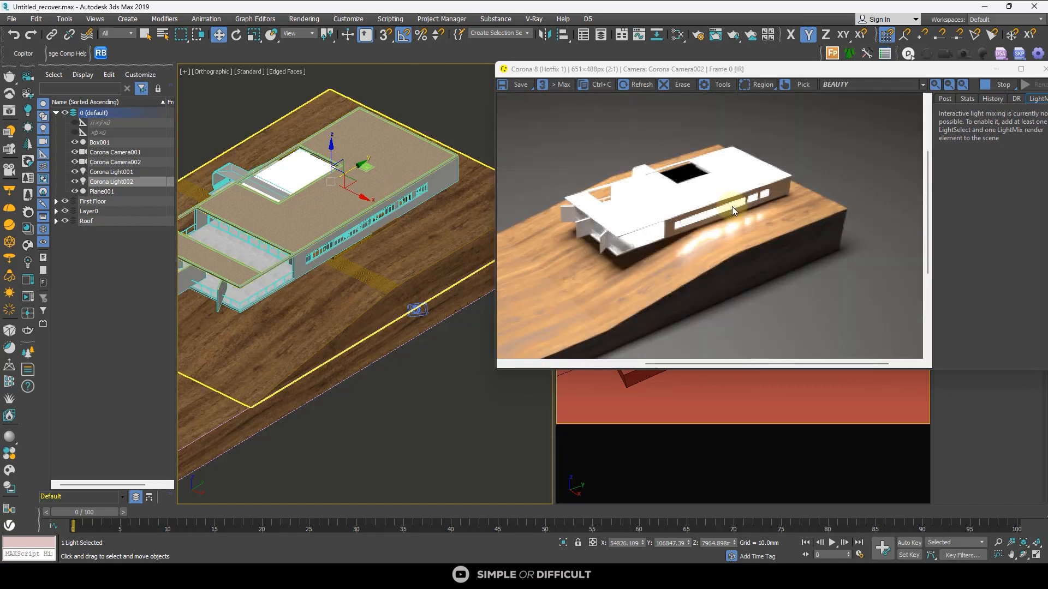
pyautogui.scroll(1, 697, 186)
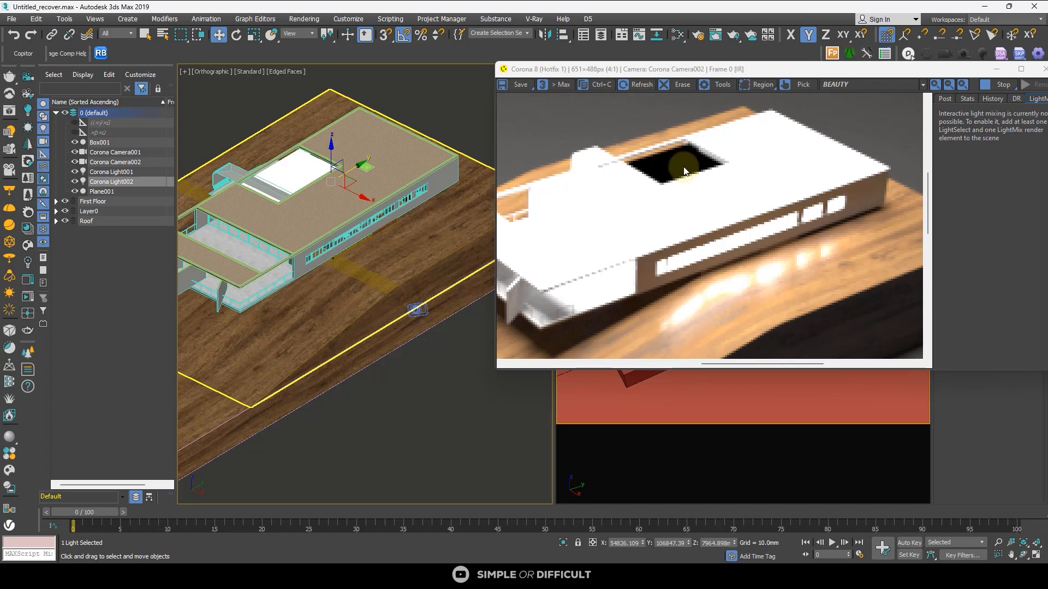
# Examine the dark roof opening up close in the interactive render and stop the render.
pyautogui.scroll(1, 686, 171)
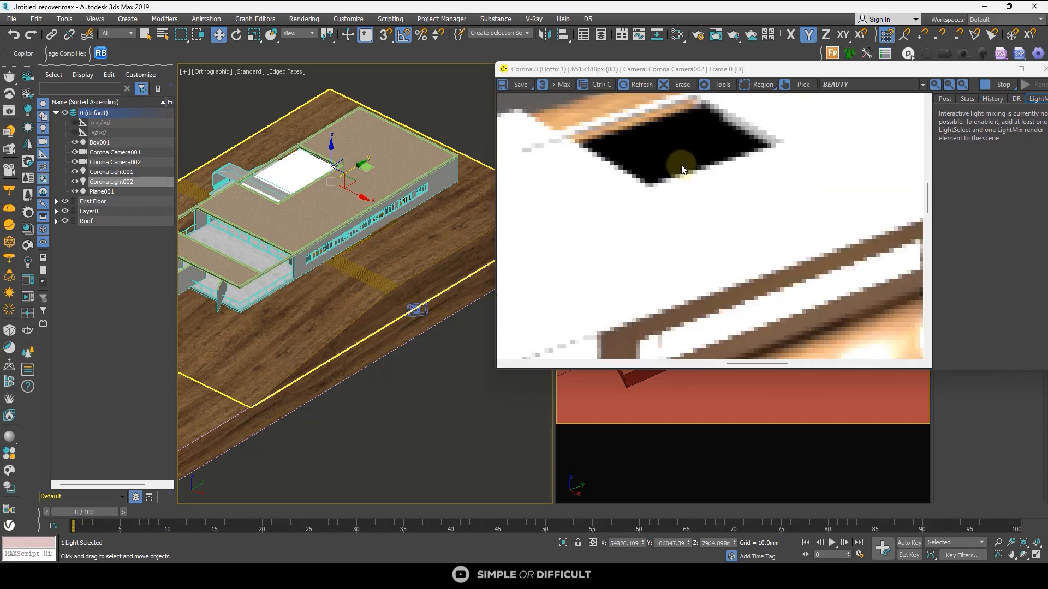
pyautogui.scroll(-1, 669, 209)
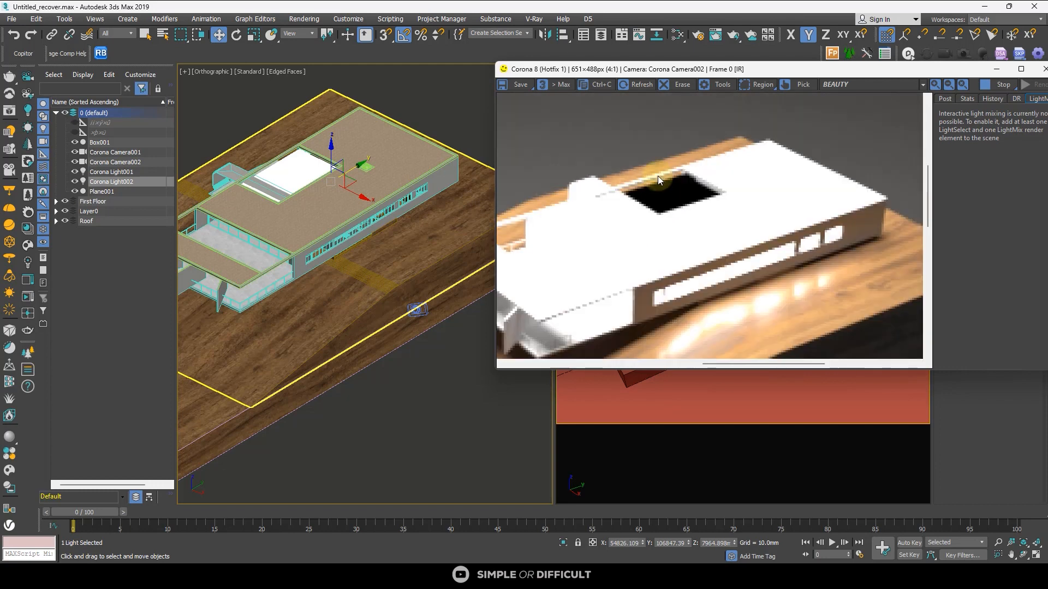
pyautogui.moveTo(668, 69); pyautogui.dragTo(608, 153)
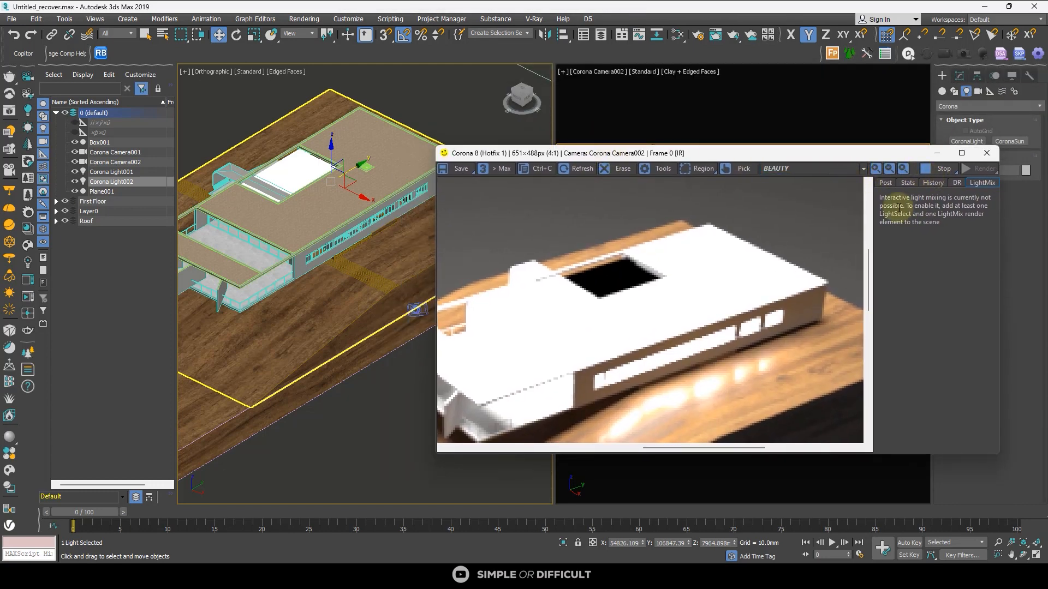
pyautogui.click(934, 170)
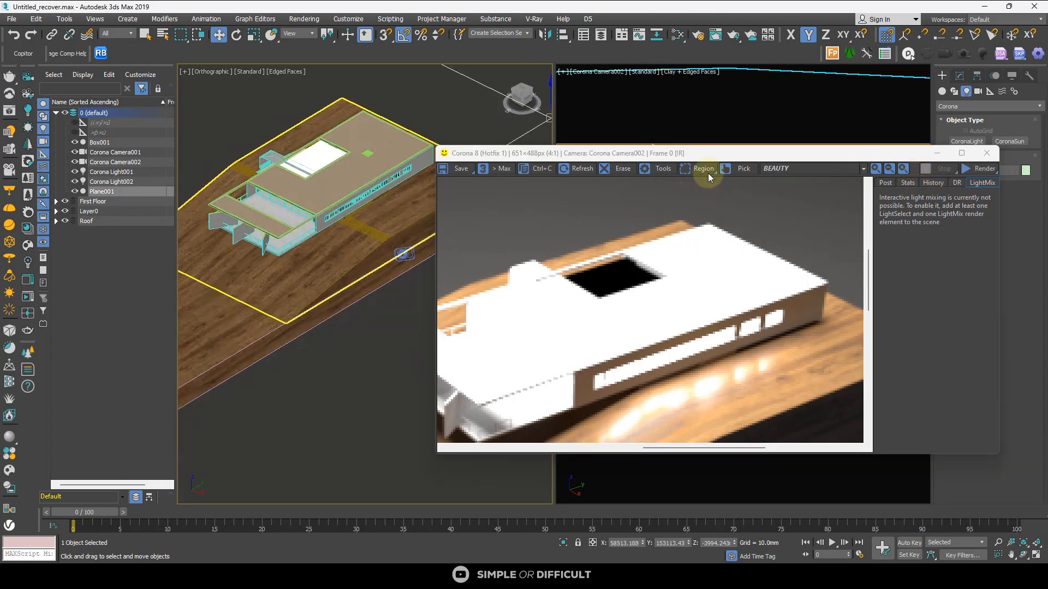
# Select the rectangular light inside the house, set its intensity to 20, and restart the interactive render.
pyautogui.moveTo(761, 152); pyautogui.dragTo(422, 287)
pyautogui.click(315, 155)
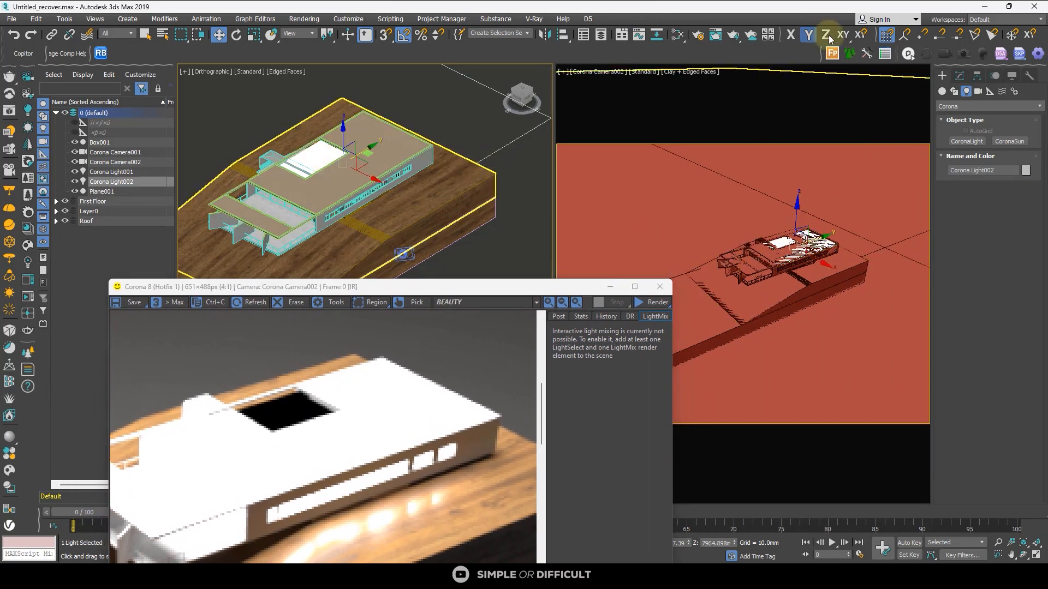
pyautogui.click(960, 76)
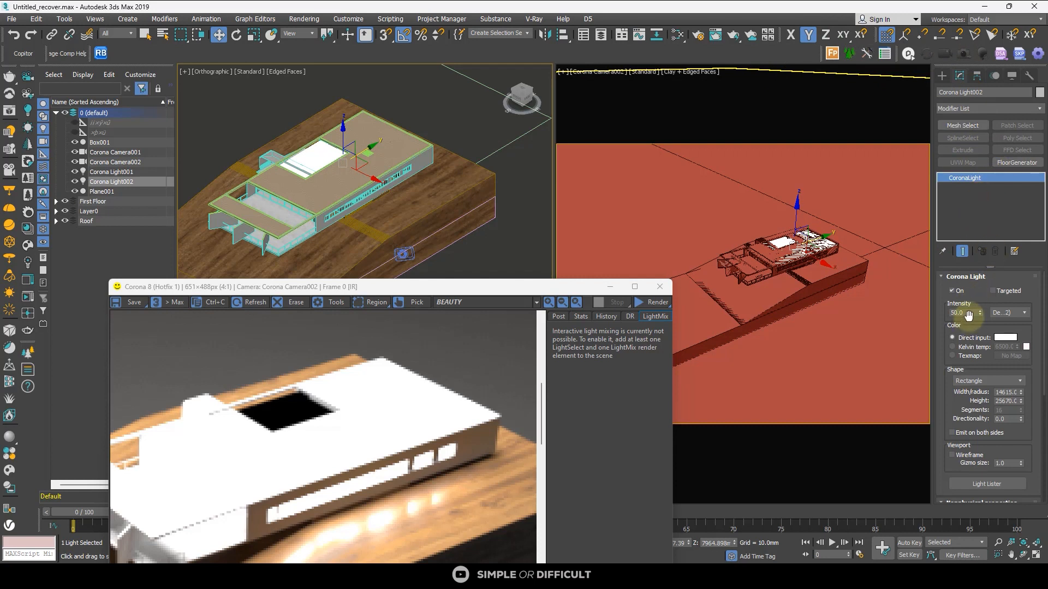
pyautogui.moveTo(969, 313); pyautogui.dragTo(926, 312)
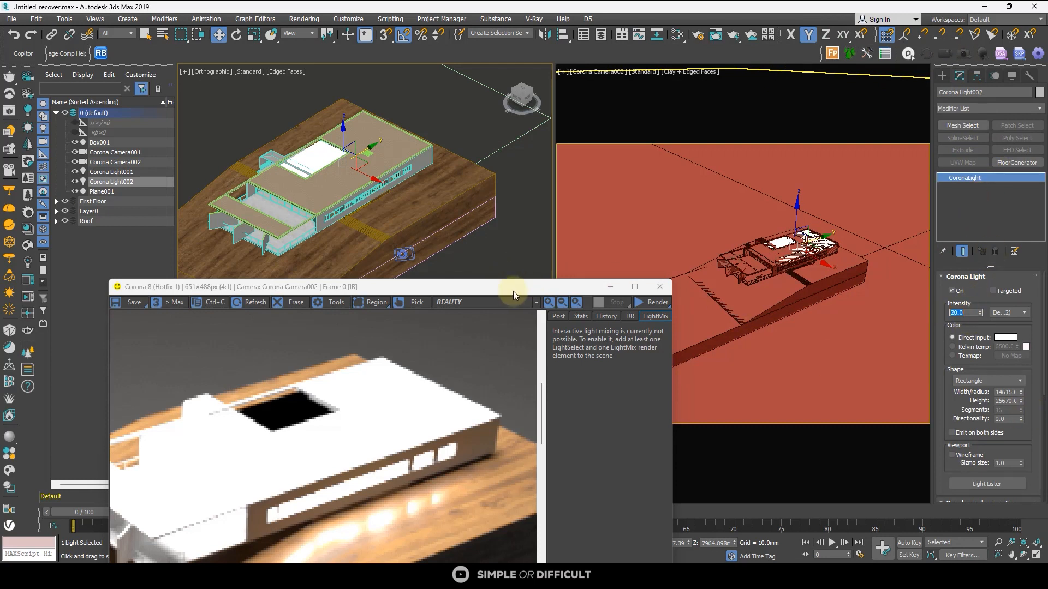
pyautogui.moveTo(513, 291); pyautogui.dragTo(482, 151)
pyautogui.click(621, 162)
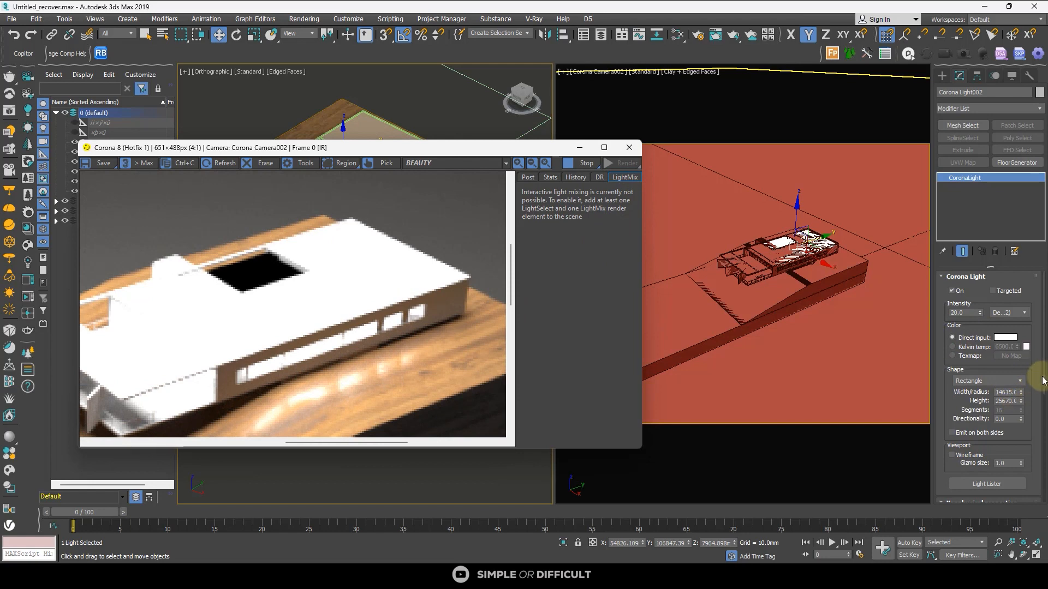
# Make the interior light not directly visible and stop it from occluding other lights.
pyautogui.scroll(-5, 1037, 380)
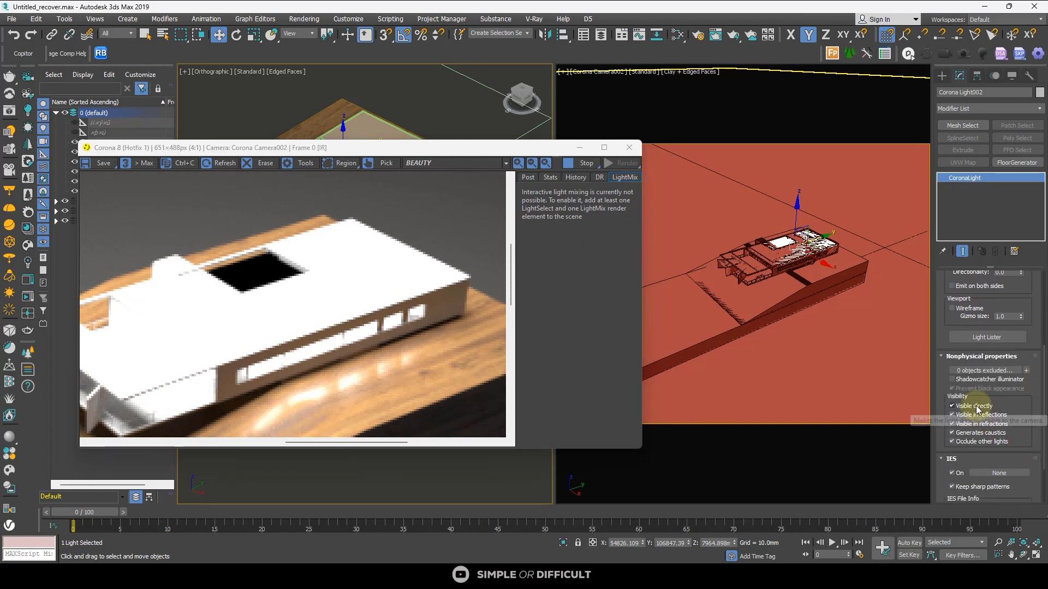
pyautogui.click(976, 407)
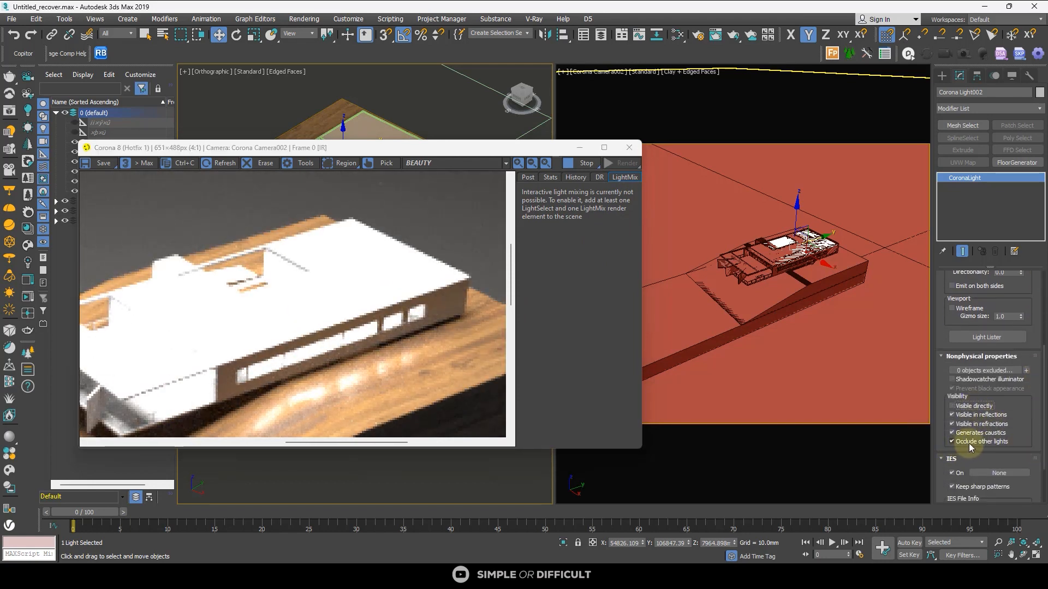
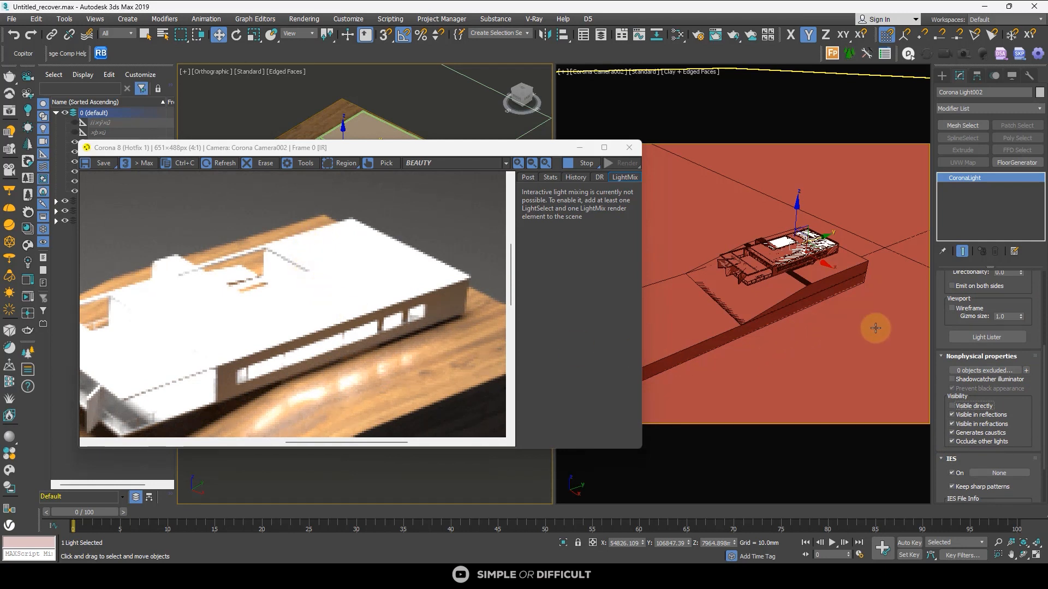
pyautogui.click(992, 442)
# Lower the interior light's intensity to 10.
pyautogui.scroll(5, 1039, 349)
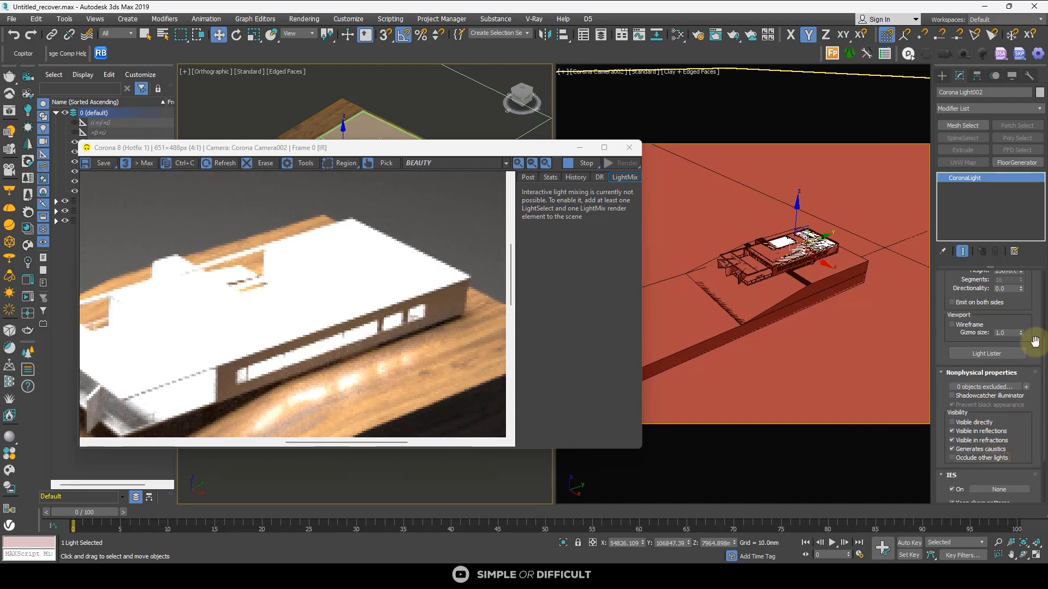
pyautogui.scroll(1, 1035, 341)
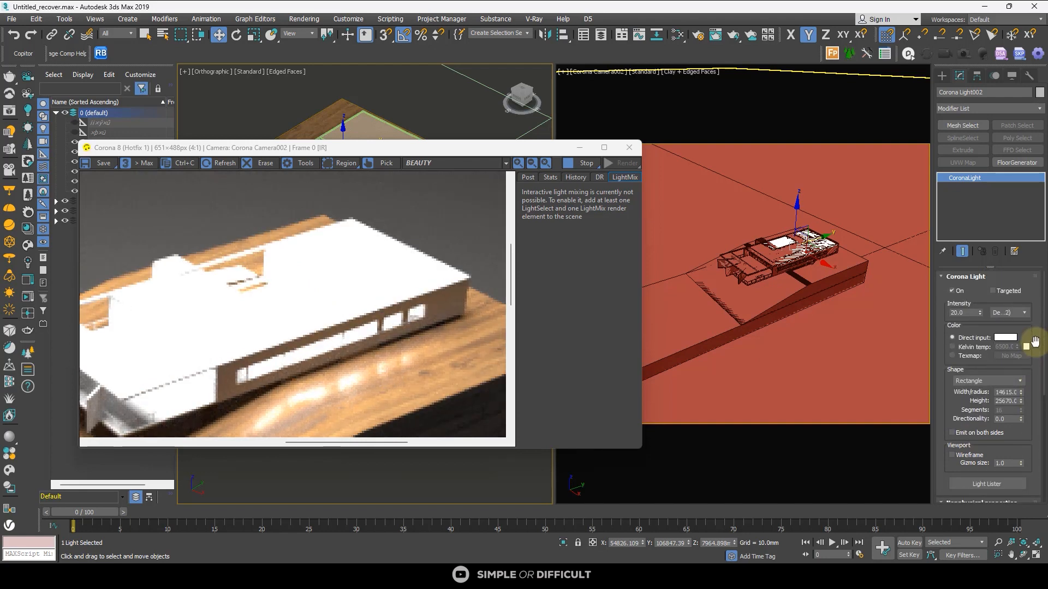
pyautogui.moveTo(967, 312); pyautogui.dragTo(941, 308)
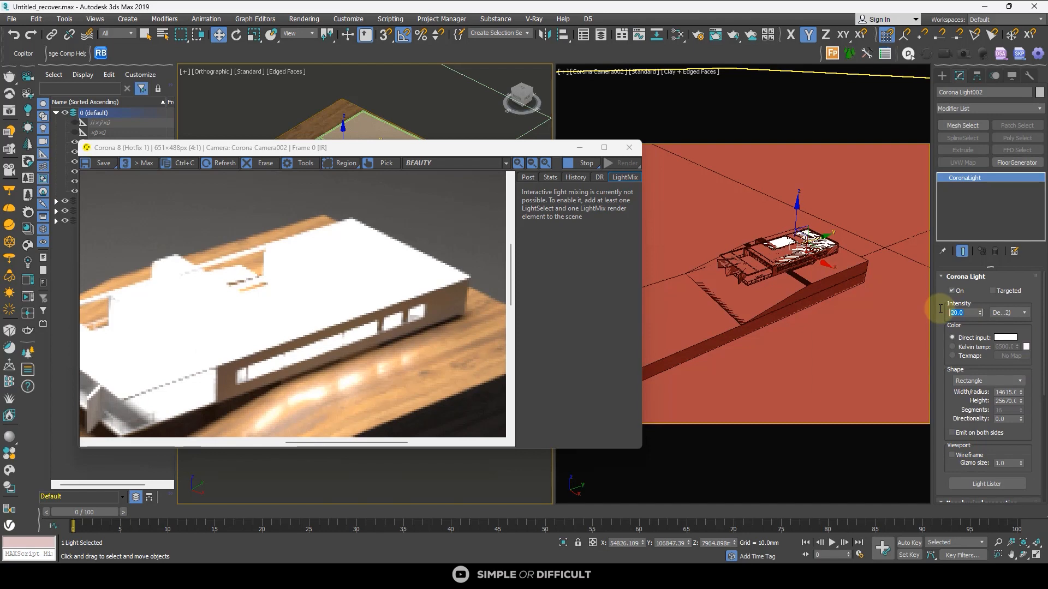
pyautogui.press('Return')
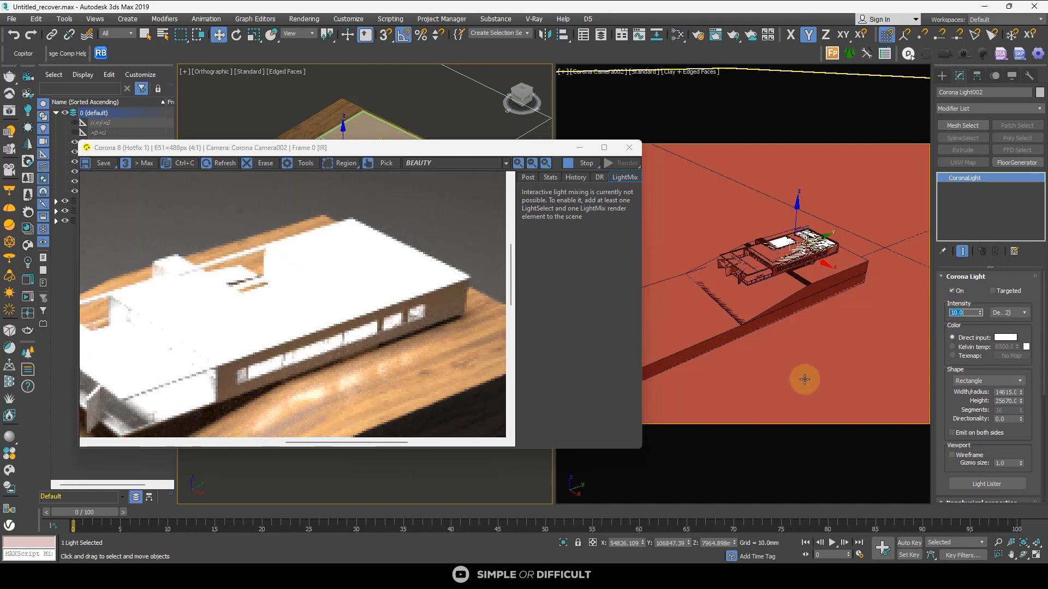
# Switch the interior light's color from direct input to Kelvin temperature.
pyautogui.click(971, 348)
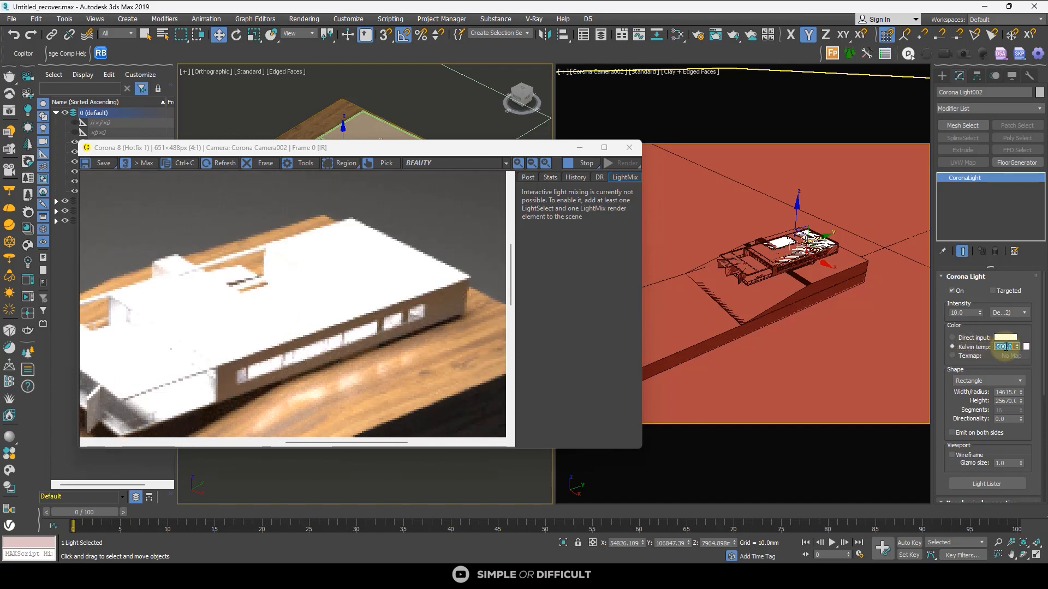
# Set the roof-area Corona light's Kelvin temperature to 3200 and inspect the effect in the interactive render.
pyautogui.press('Return')
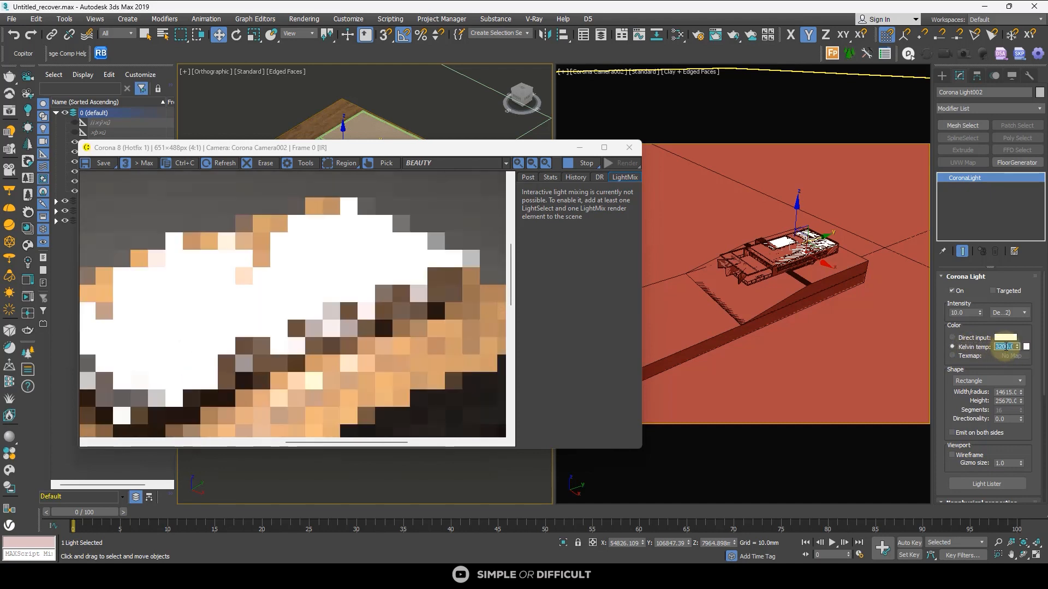
pyautogui.scroll(-2, 379, 329)
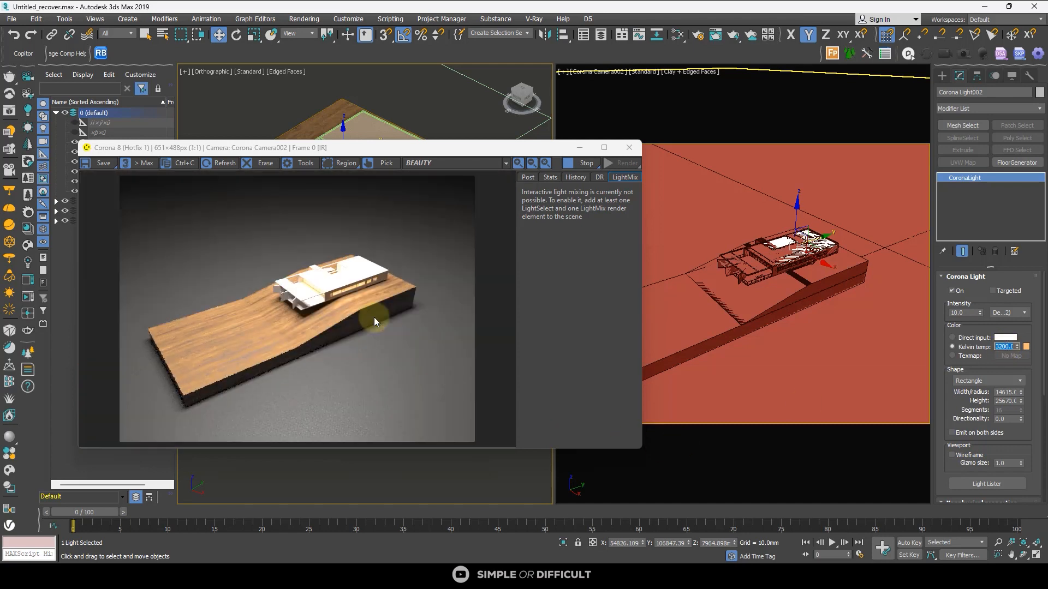
pyautogui.scroll(2, 370, 277)
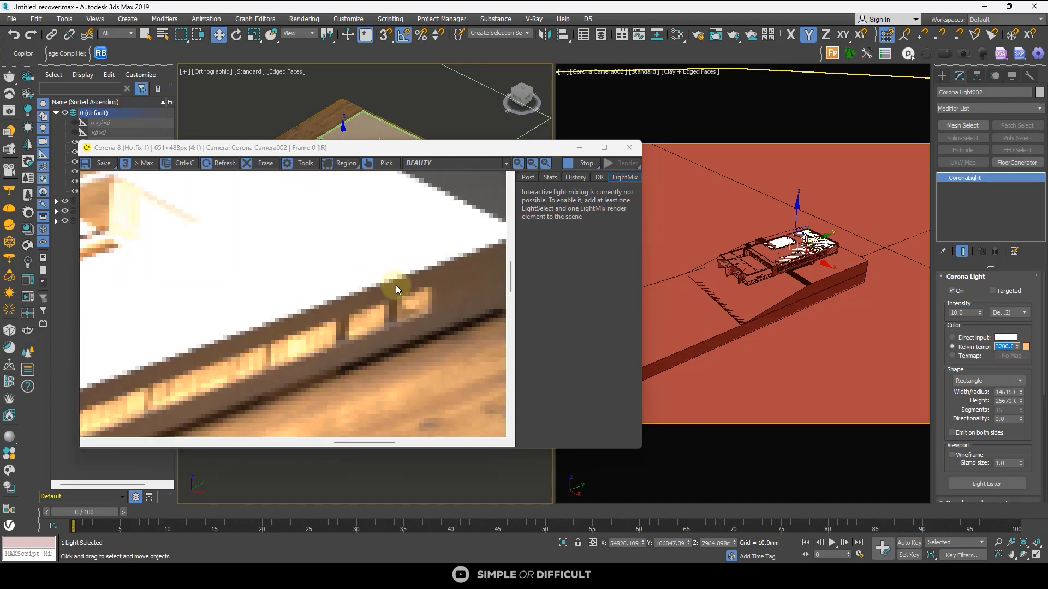
# Set the Kelvin temperature of Corona Light002 to 3900.
pyautogui.doubleClick(1002, 346)
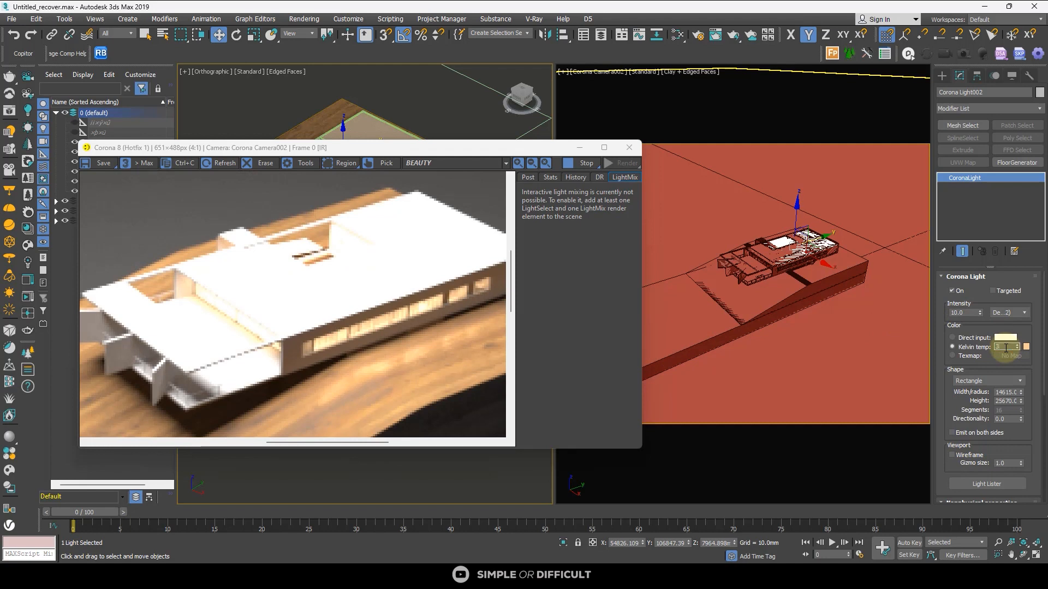
pyautogui.write('39000')
pyautogui.press('Return')
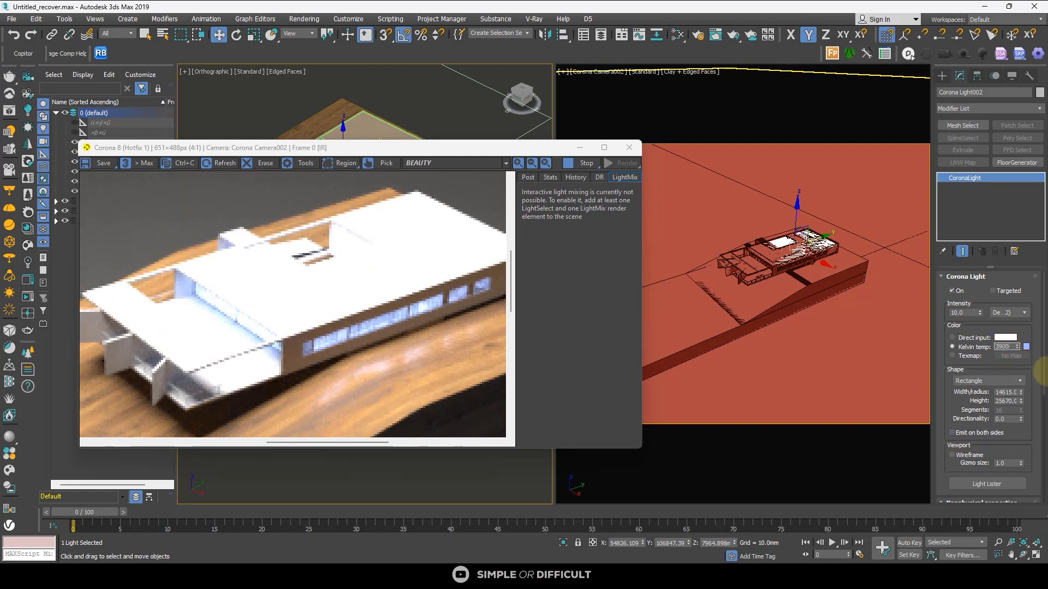
pyautogui.write('3900')
pyautogui.press('Return')
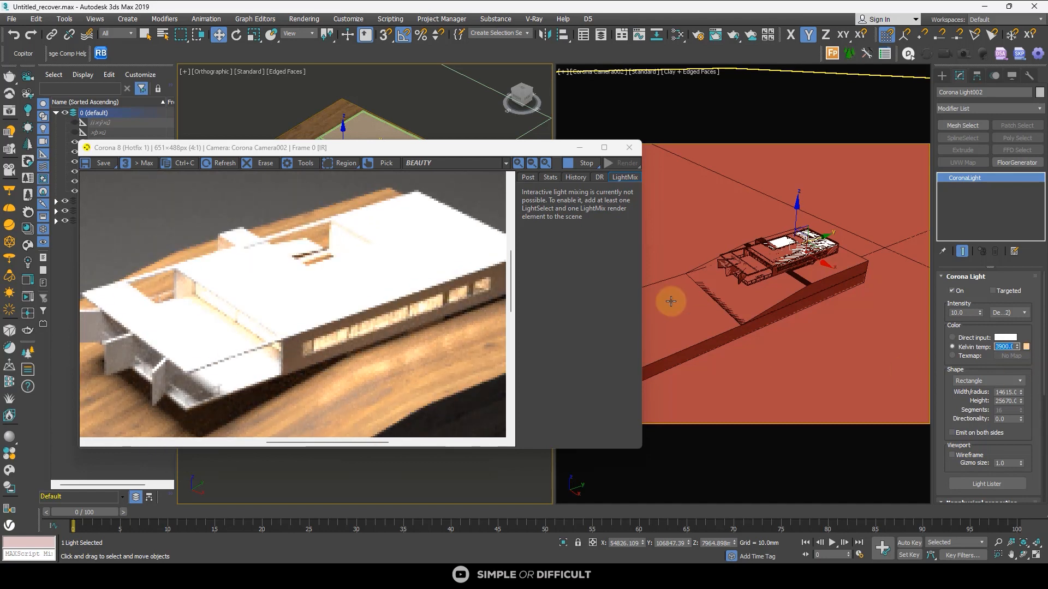
pyautogui.scroll(-1, 366, 254)
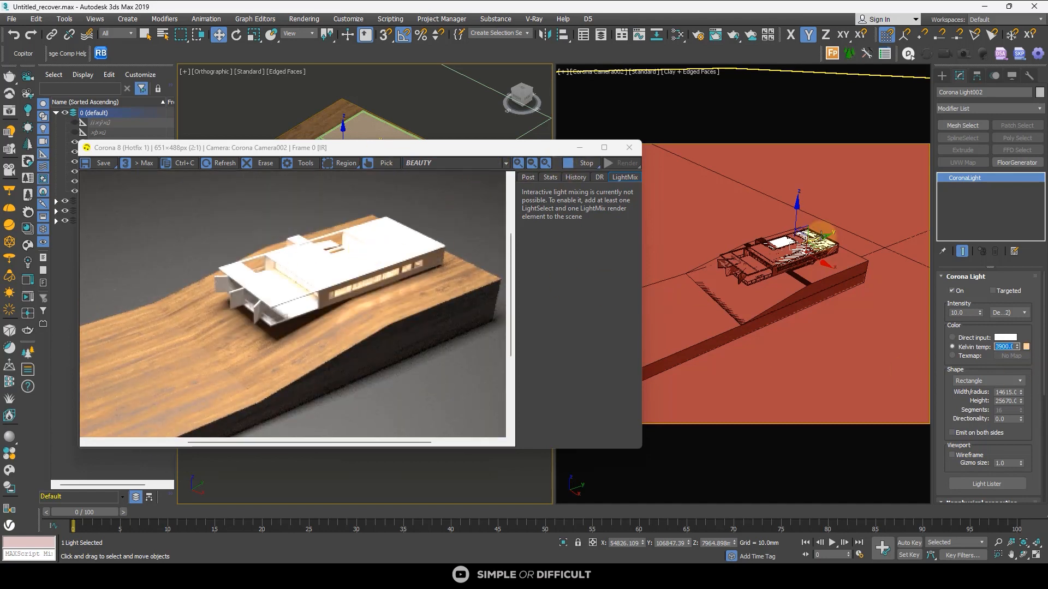
# Select the camera of the active Corona Camera002 view and set its focal length to 40 mm.
pyautogui.click(600, 71)
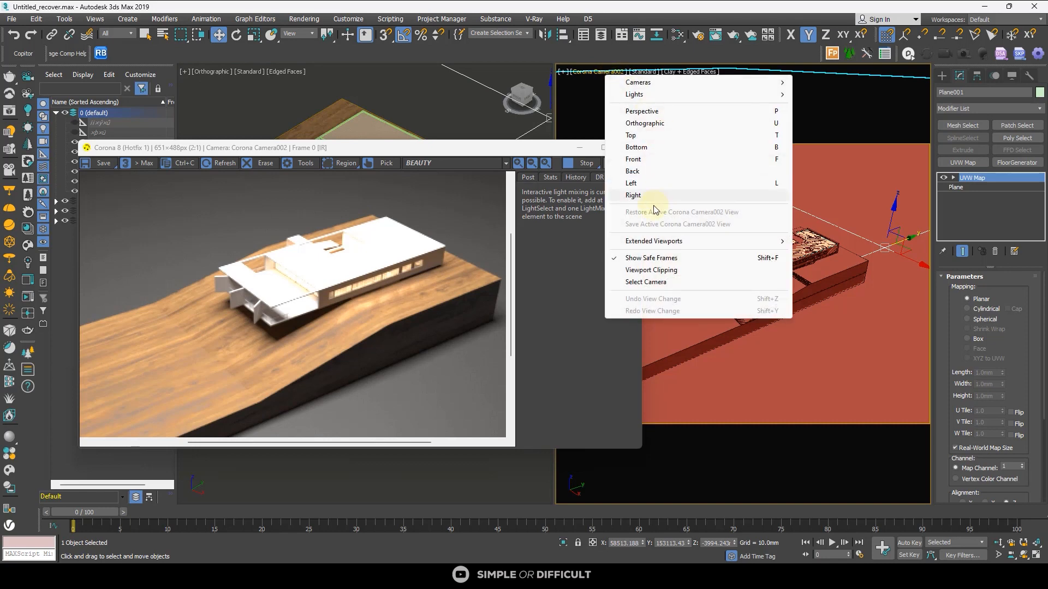
pyautogui.click(658, 282)
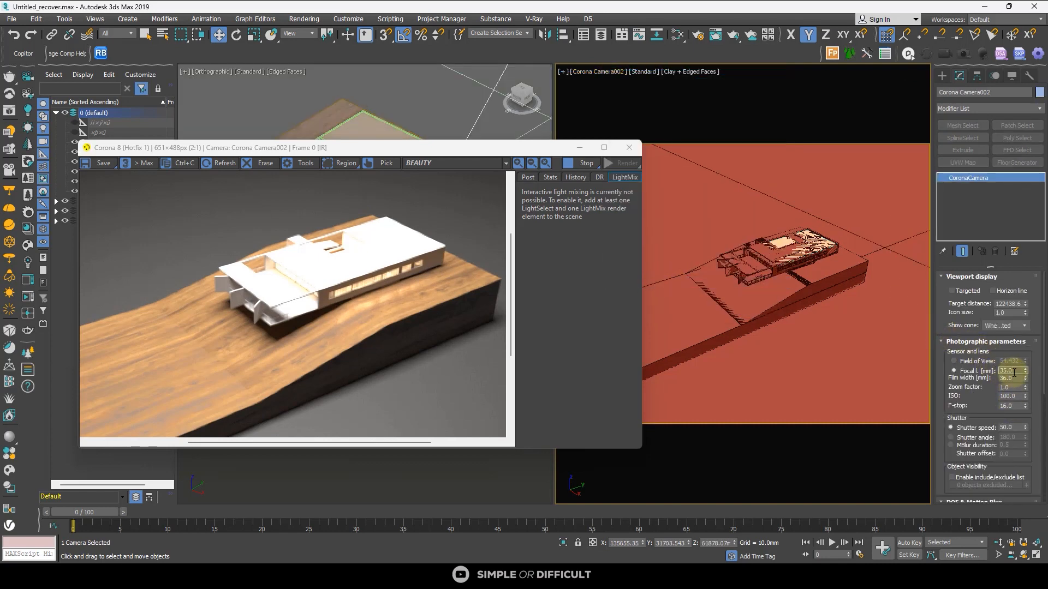
pyautogui.click(1014, 372)
pyautogui.write('40')
pyautogui.press('Return')
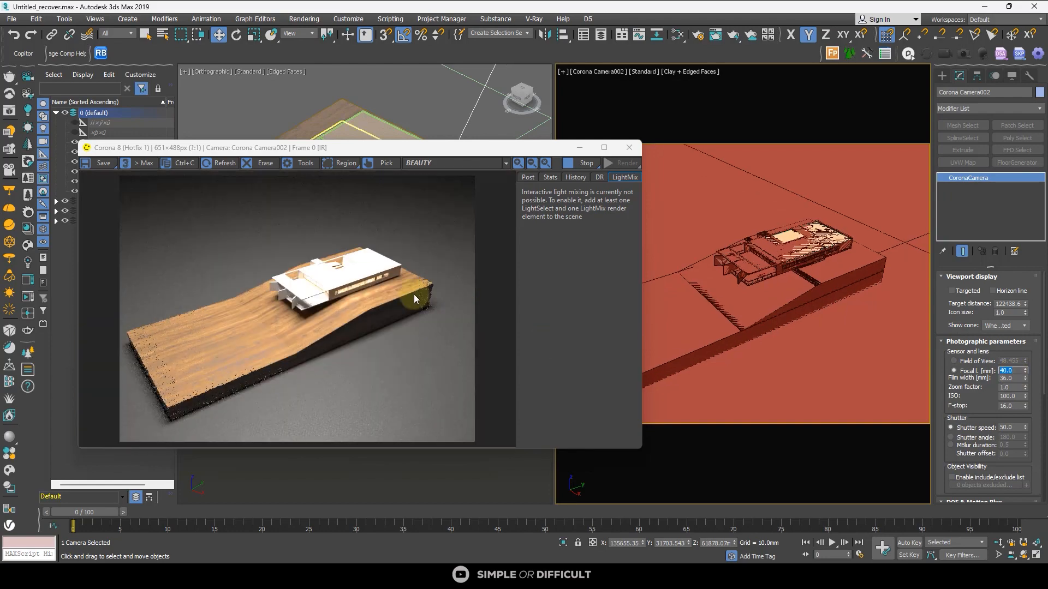
# Reframe the Corona Camera002 view with orbit, pan and dolly so that the house and the entire wooden base are in frame.
pyautogui.click(1006, 544)
pyautogui.moveTo(507, 146); pyautogui.dragTo(465, 107)
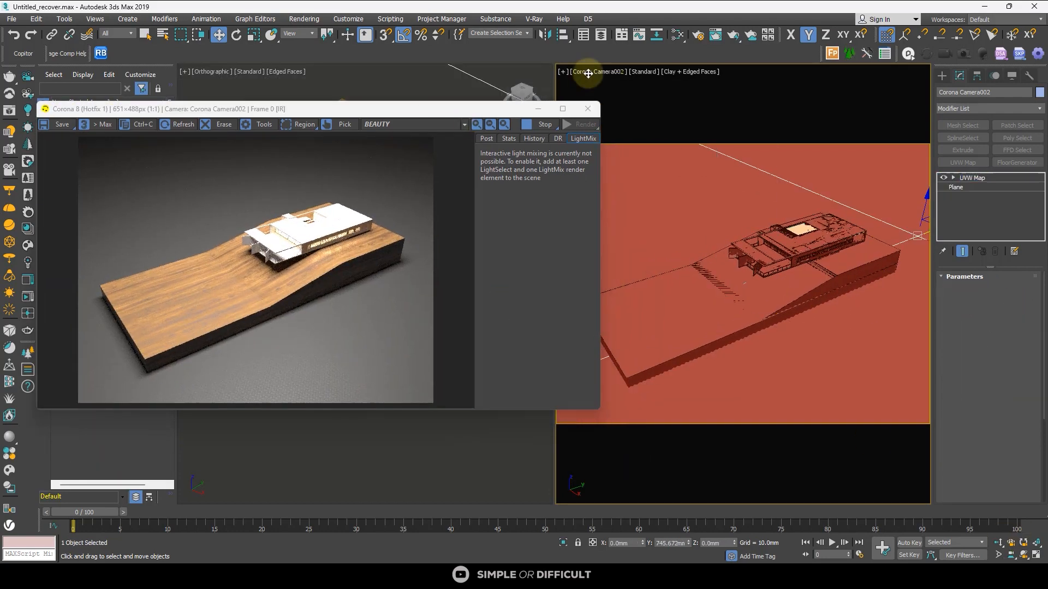
pyautogui.press('z')
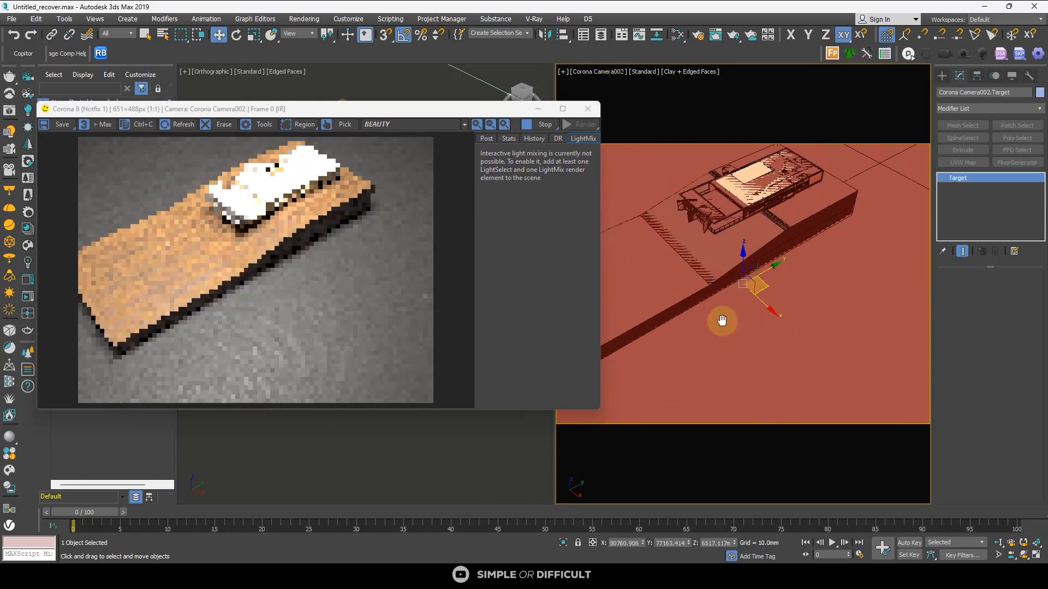
pyautogui.moveTo(721, 321); pyautogui.dragTo(725, 233)
pyautogui.hotkey('ctrl', 'z')
pyautogui.hotkey('ctrl', 'z')
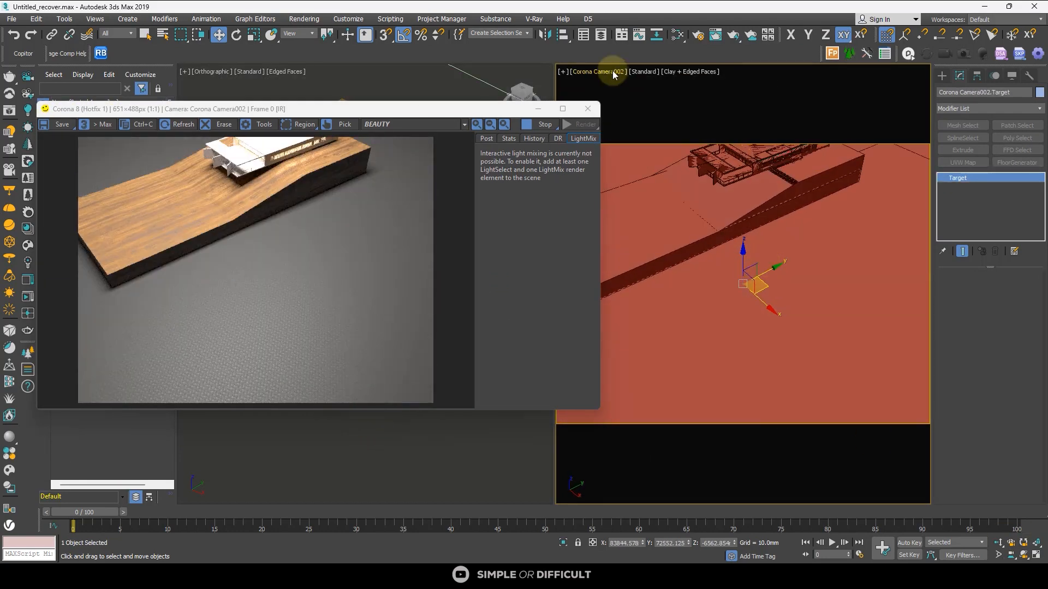
pyautogui.moveTo(831, 278); pyautogui.dragTo(811, 327)
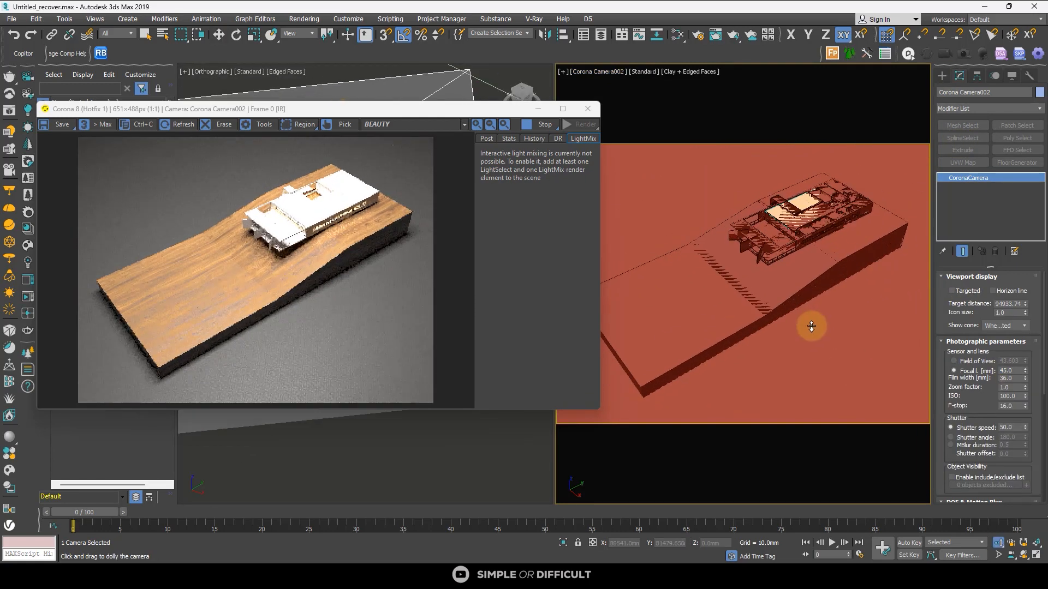
# Shorten the wooden base Box001 by moving the vertices at the end farthest from the house inward at Editable Poly level.
pyautogui.click(940, 76)
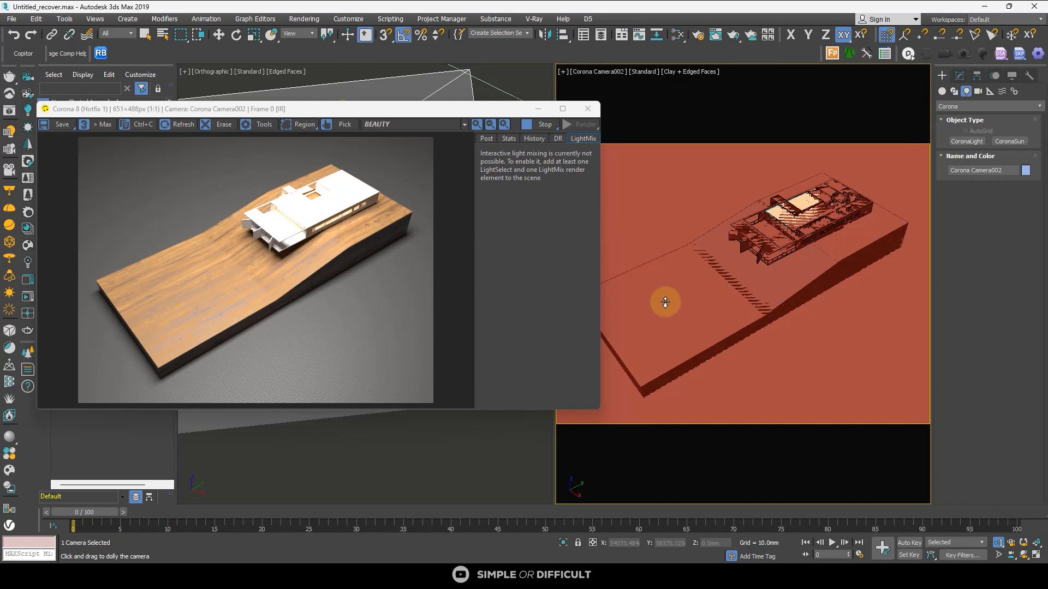
pyautogui.click(220, 36)
pyautogui.click(631, 336)
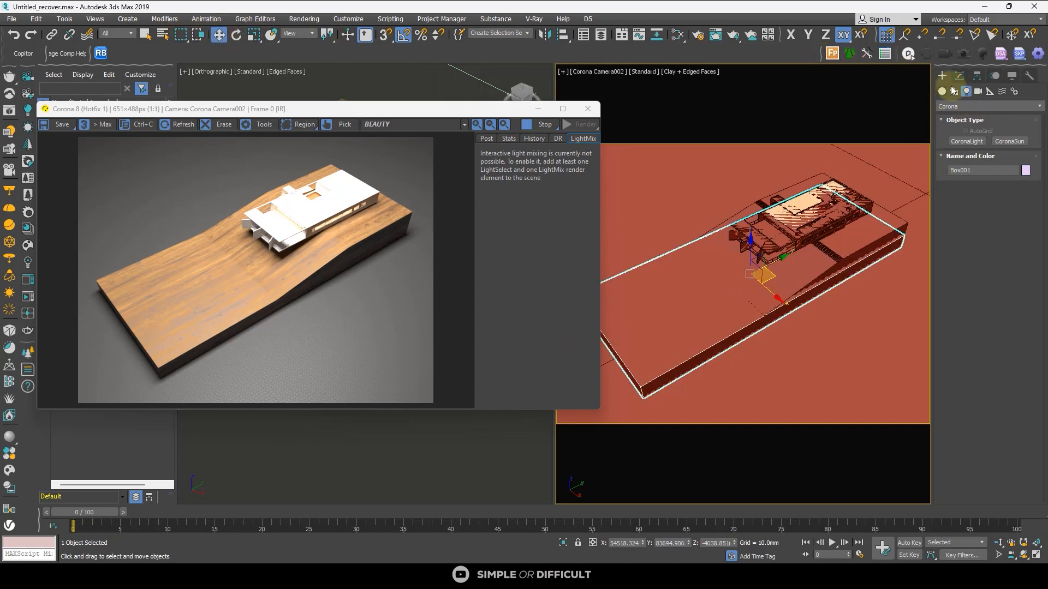
pyautogui.click(966, 77)
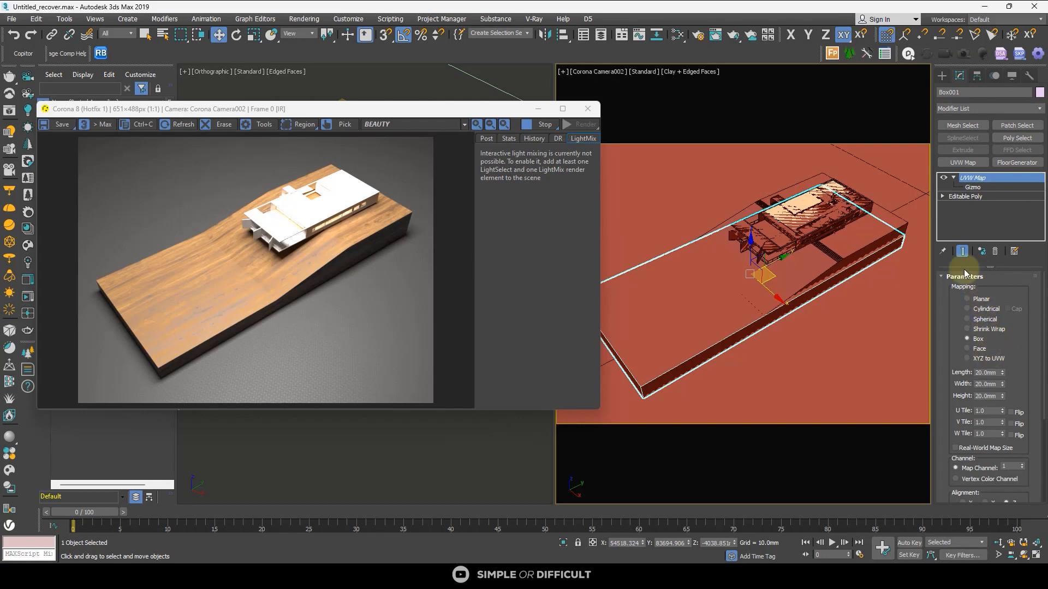
pyautogui.click(994, 251)
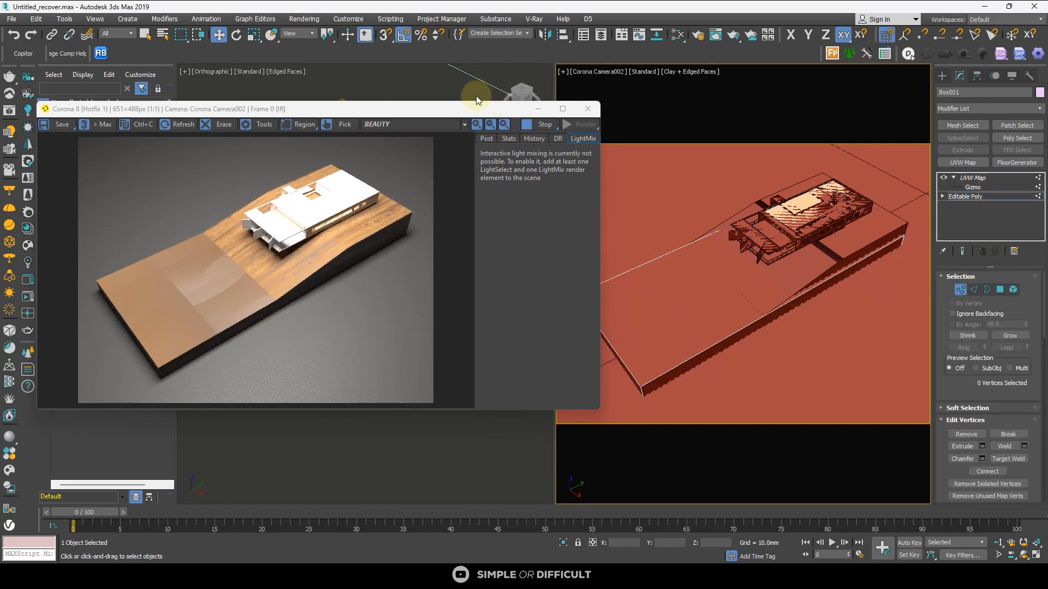
pyautogui.moveTo(472, 108); pyautogui.dragTo(424, 104)
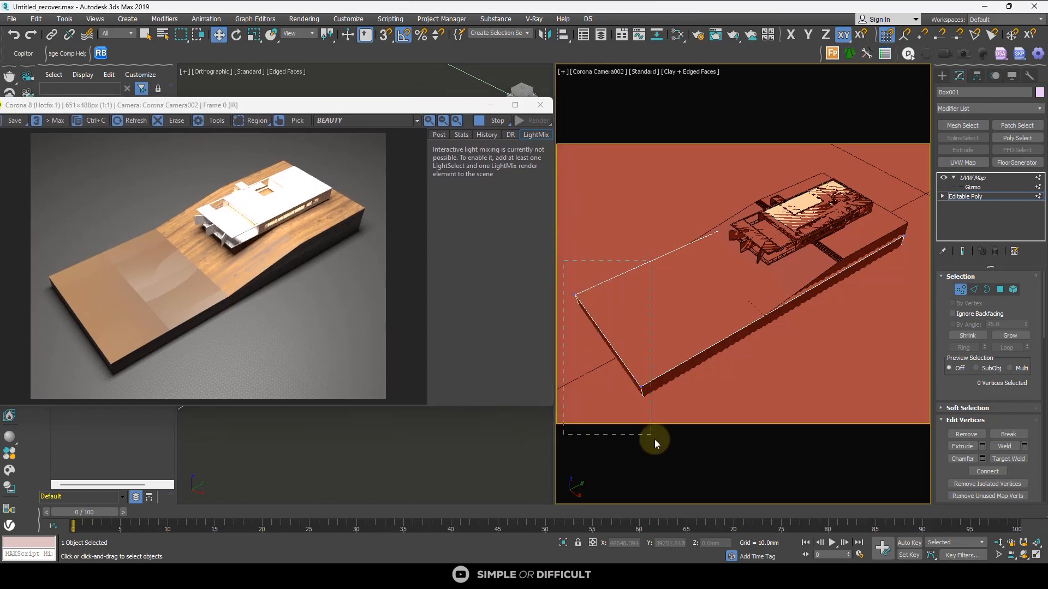
pyautogui.moveTo(636, 329); pyautogui.dragTo(671, 309)
pyautogui.click(940, 75)
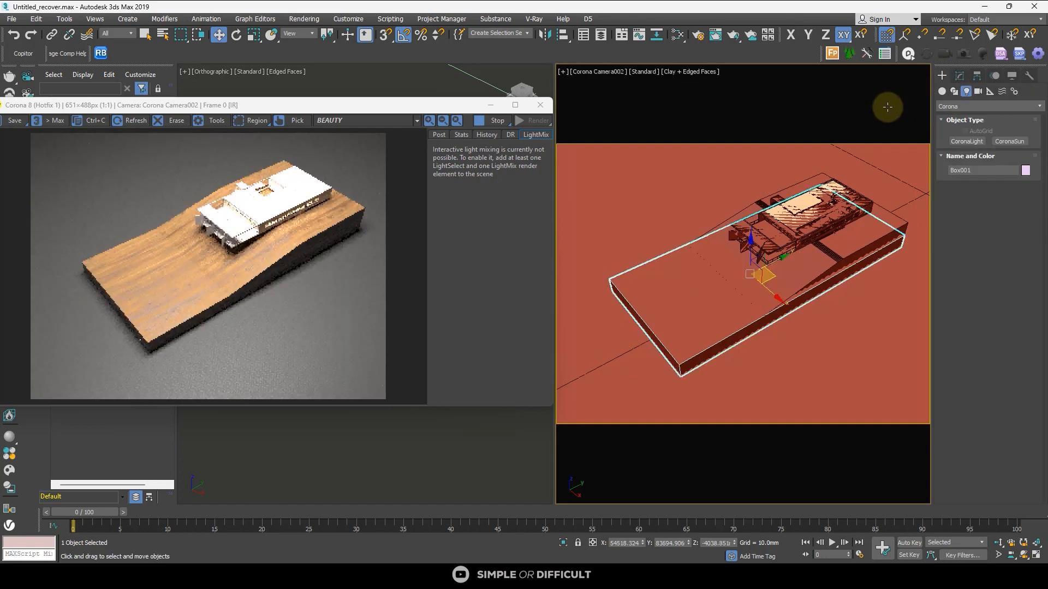
# Pan and dolly the Corona camera closer so that the house and shortened base fill the frame.
pyautogui.moveTo(841, 235); pyautogui.dragTo(823, 248, button='middle')
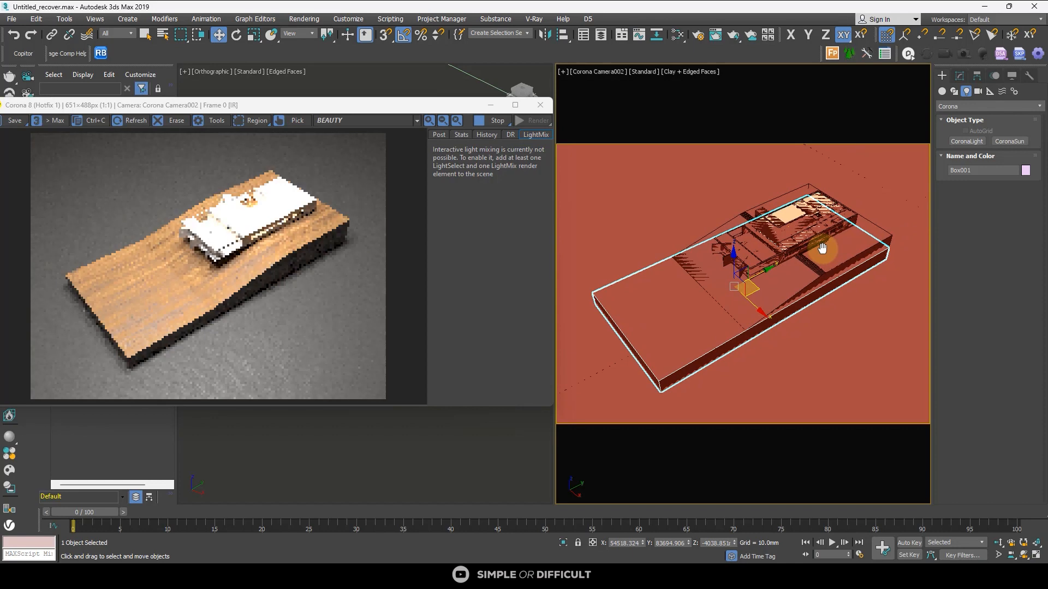
pyautogui.click(1001, 540)
pyautogui.moveTo(720, 332); pyautogui.dragTo(722, 320)
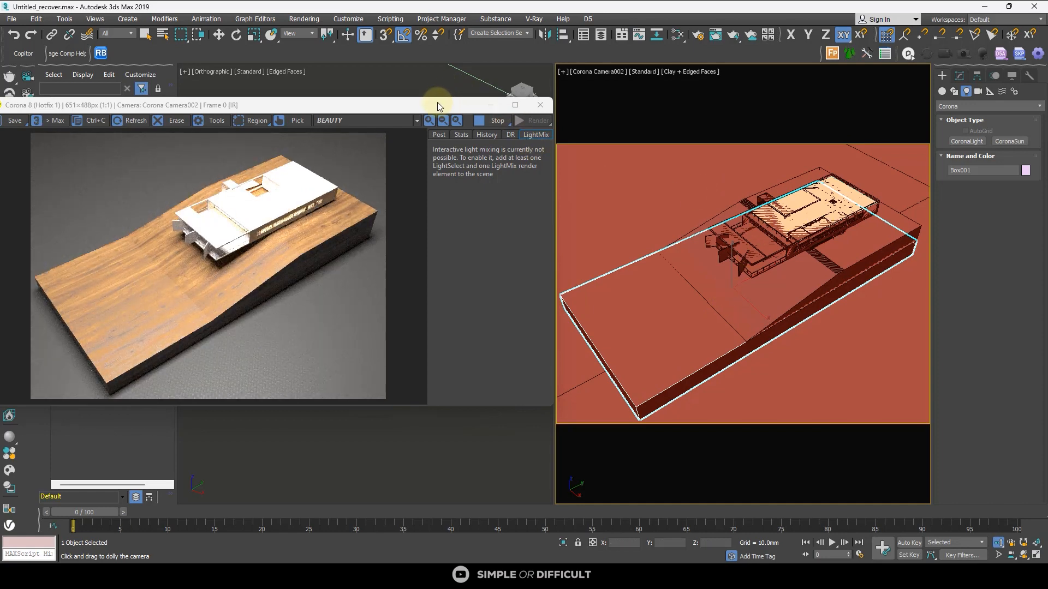
# Select the large overhead rectangle light, Corona Light001, and set its intensity to 30.
pyautogui.moveTo(437, 105); pyautogui.dragTo(908, 172)
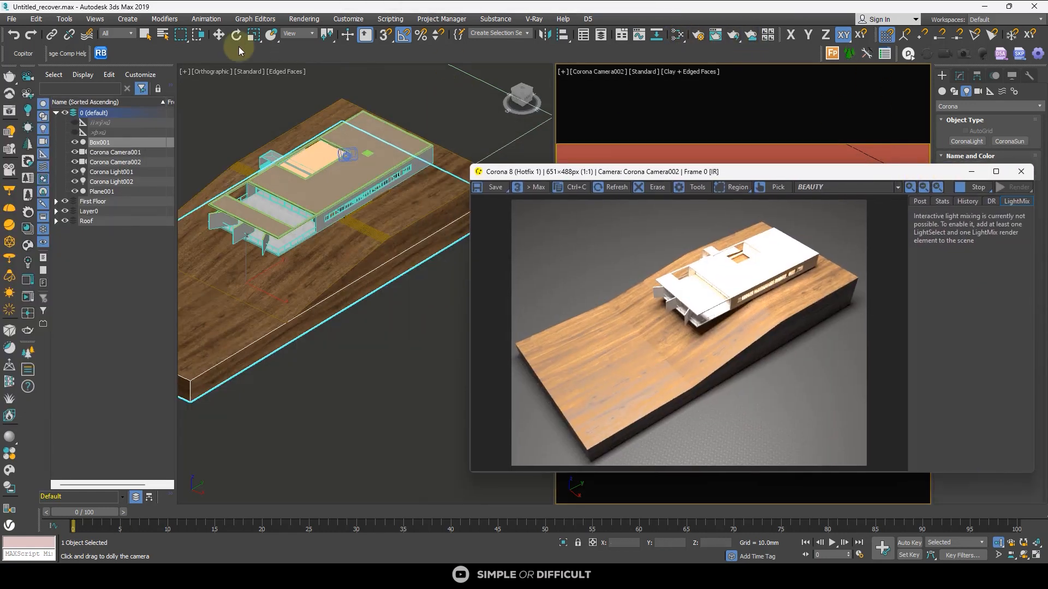
pyautogui.click(218, 35)
pyautogui.scroll(-5, 341, 263)
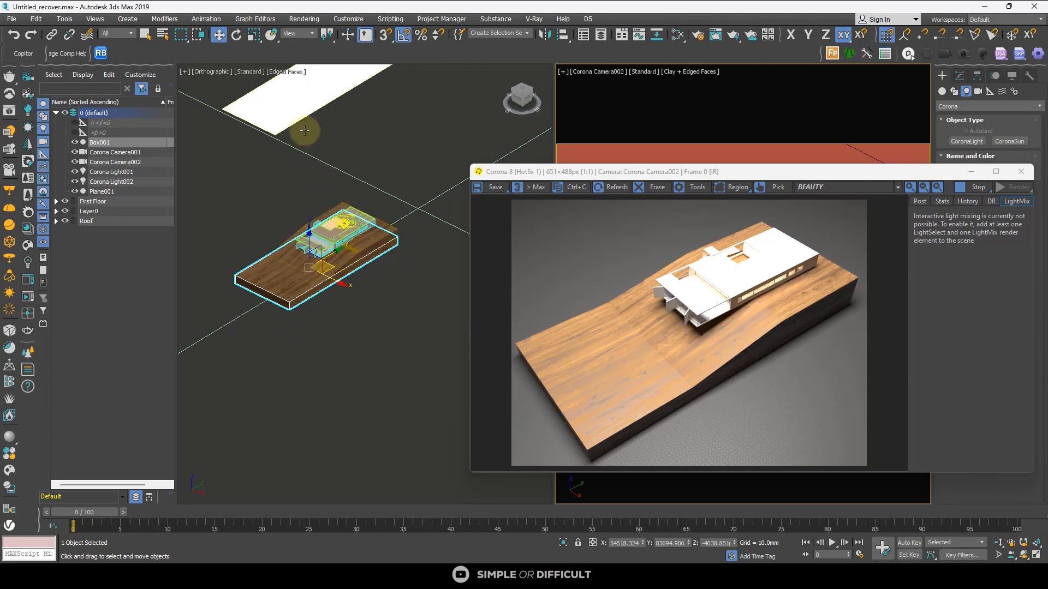
pyautogui.click(298, 115)
pyautogui.moveTo(705, 174); pyautogui.dragTo(372, 264)
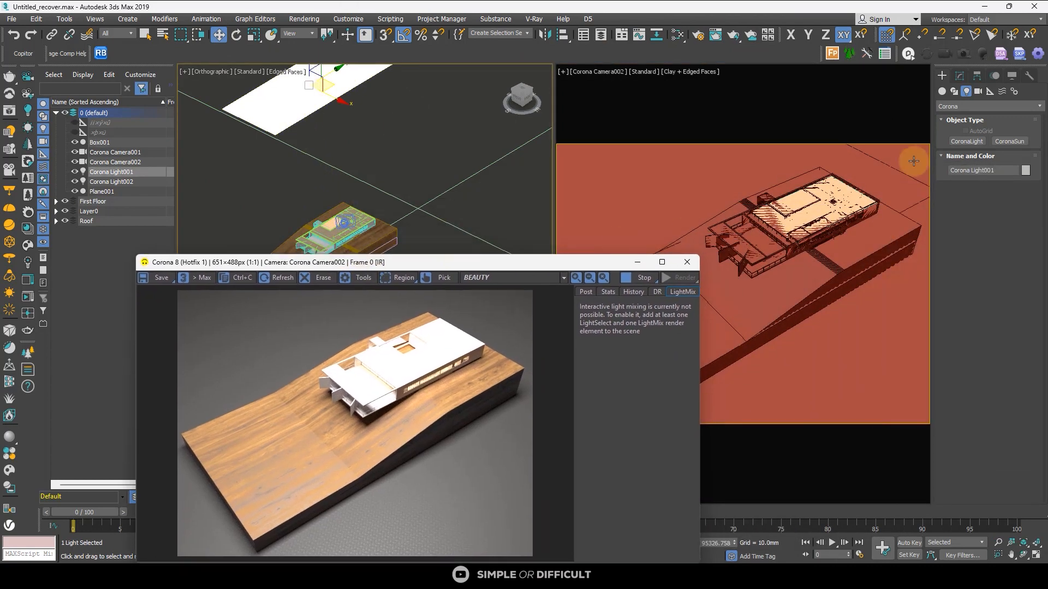
pyautogui.click(961, 78)
pyautogui.click(962, 316)
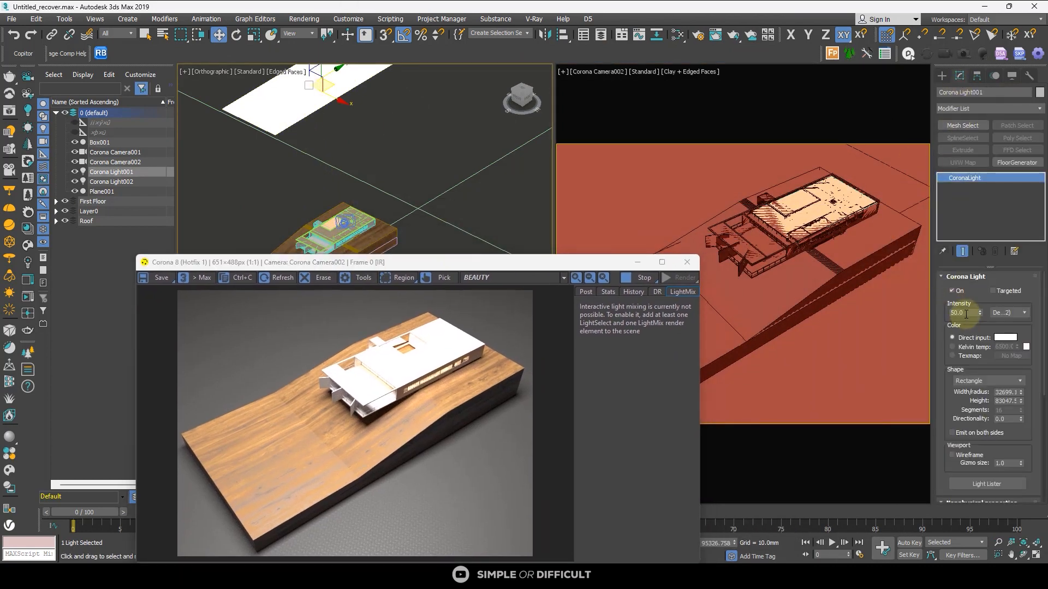
pyautogui.doubleClick(965, 313)
pyautogui.write('30')
pyautogui.press('Return')
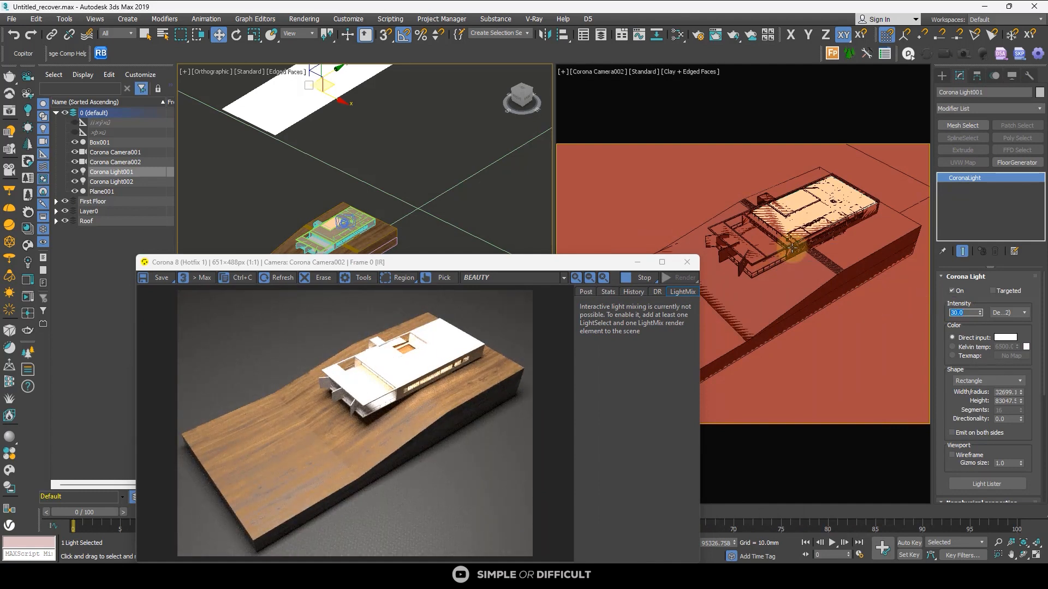
# Enable Bloom and Glare in the Corona frame buffer's post-processing and check the lit windows in the render.
pyautogui.moveTo(600, 260); pyautogui.dragTo(625, 109)
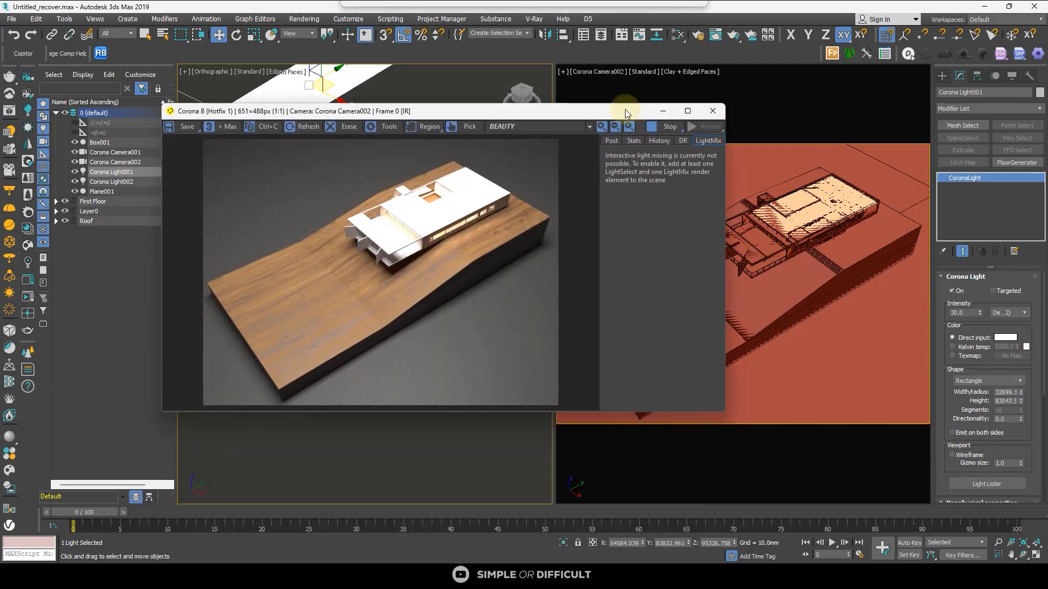
pyautogui.click(618, 140)
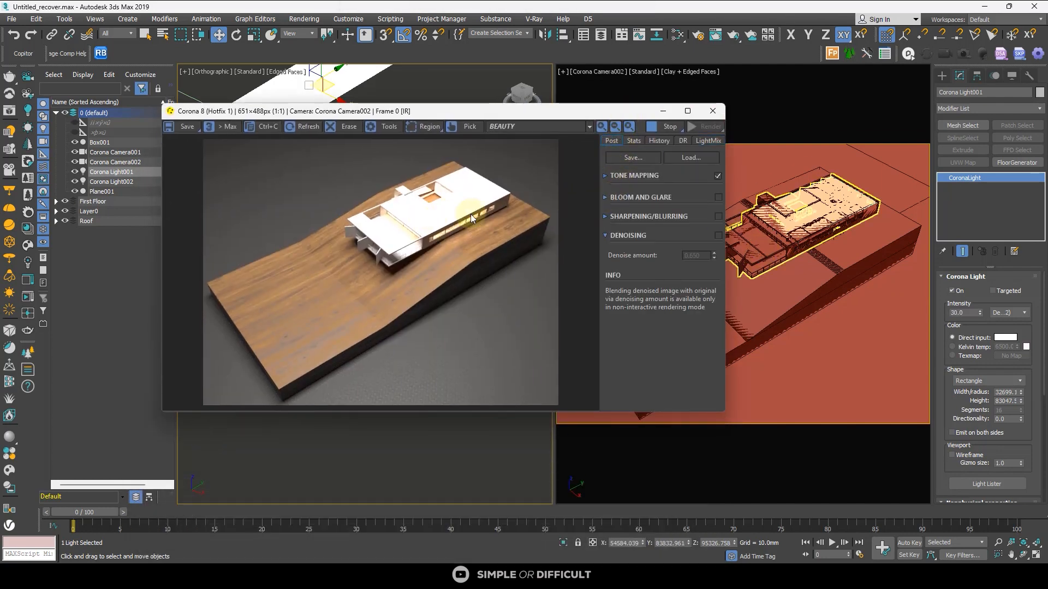
pyautogui.click(718, 197)
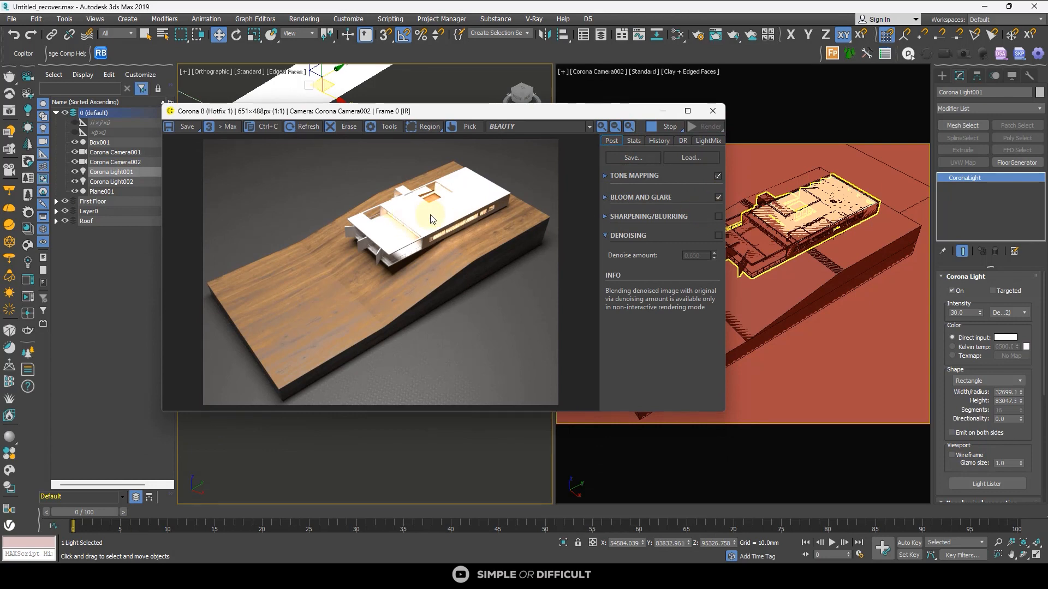
pyautogui.scroll(3, 472, 216)
pyautogui.scroll(-3, 472, 215)
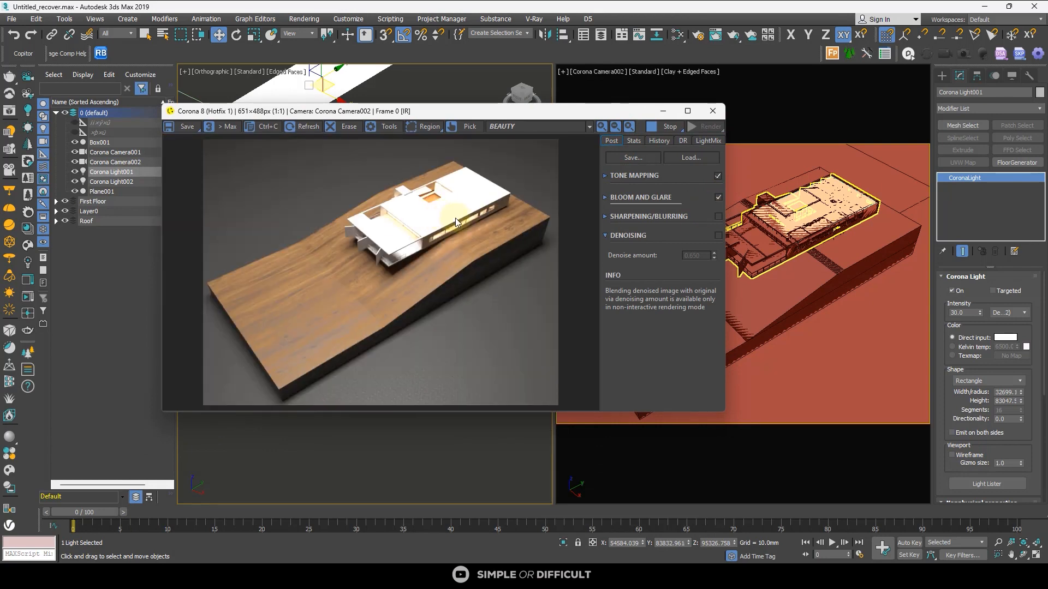
pyautogui.scroll(1, 378, 254)
pyautogui.scroll(-1, 405, 248)
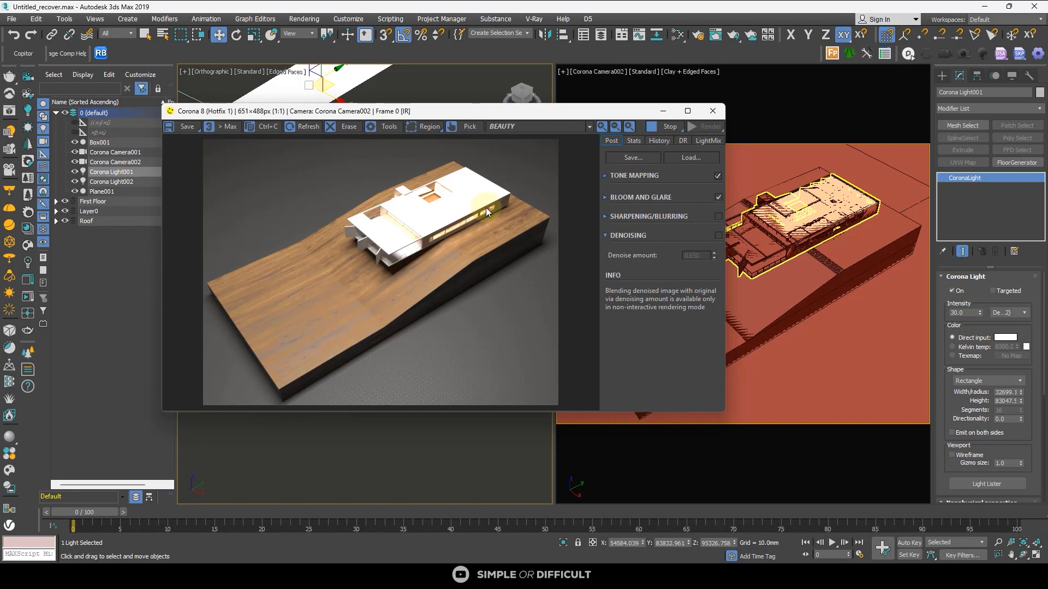
# Bring the render override material from the Corona render settings into the Slate Material Editor as an instance.
pyautogui.moveTo(537, 111); pyautogui.dragTo(723, 114)
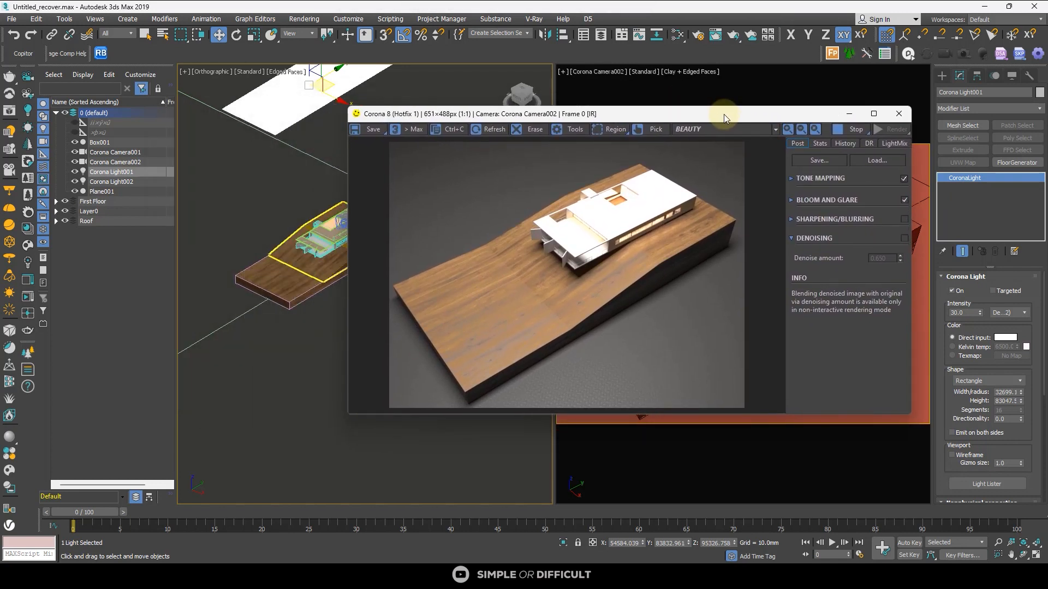
pyautogui.click(677, 36)
pyautogui.click(699, 36)
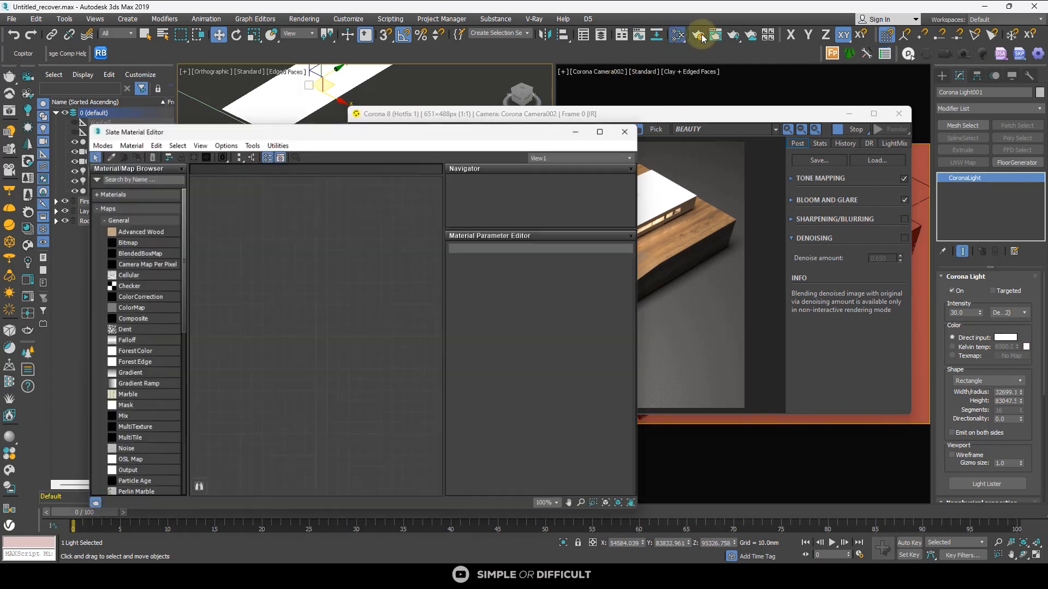
pyautogui.press('F10')
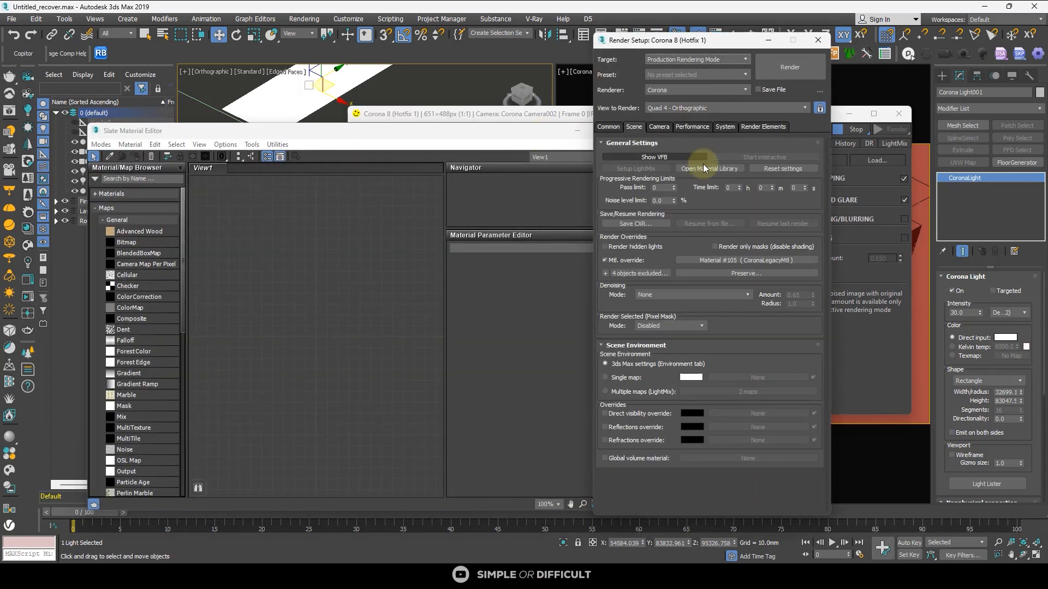
pyautogui.moveTo(752, 256); pyautogui.dragTo(327, 280)
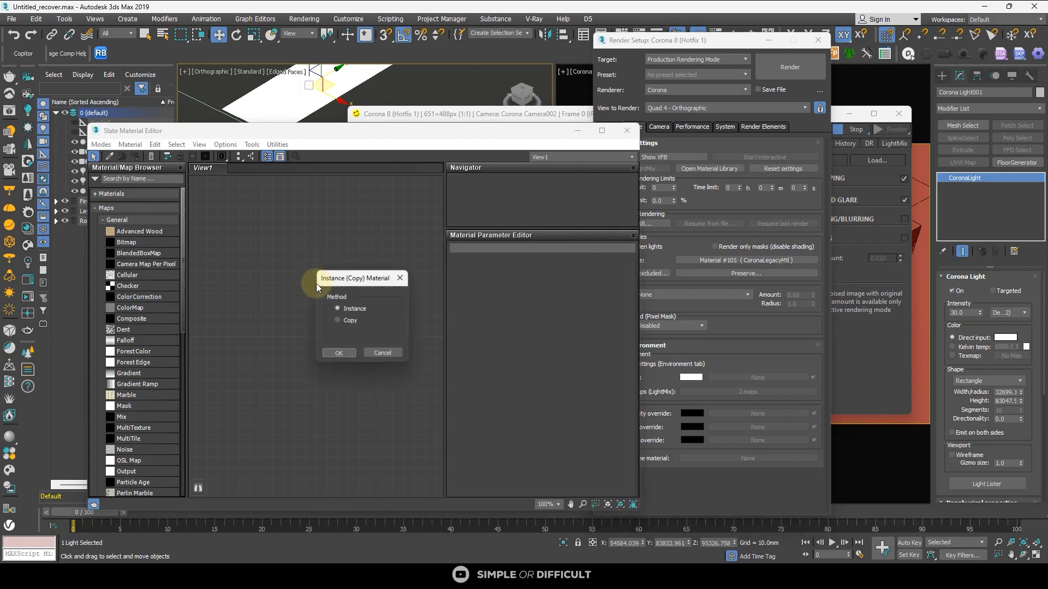
pyautogui.click(338, 354)
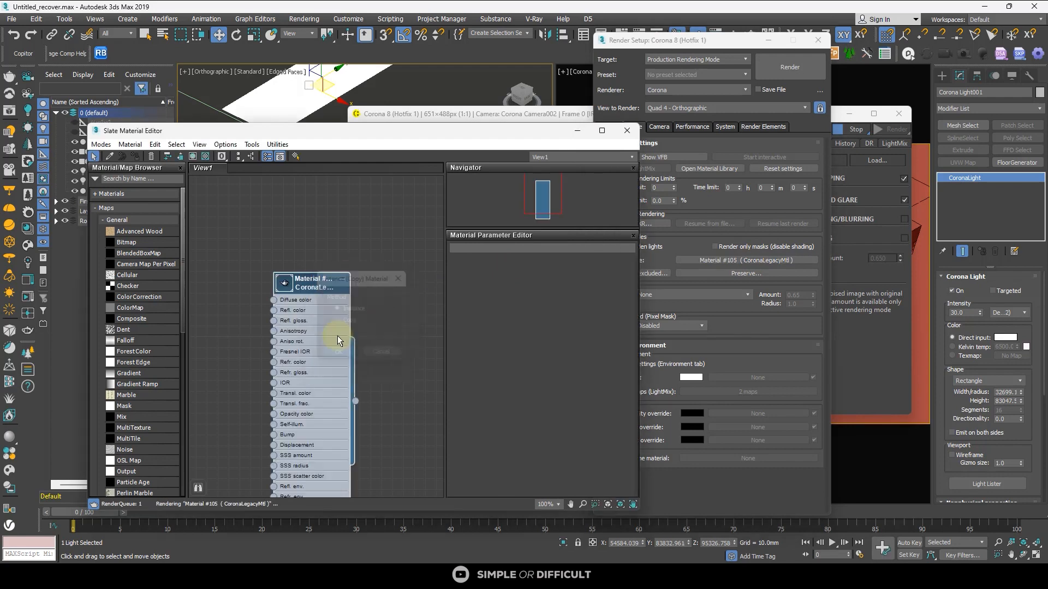
# Darken the override material's diffuse color to a neutral gray with value 89.
pyautogui.doubleClick(312, 285)
pyautogui.click(592, 281)
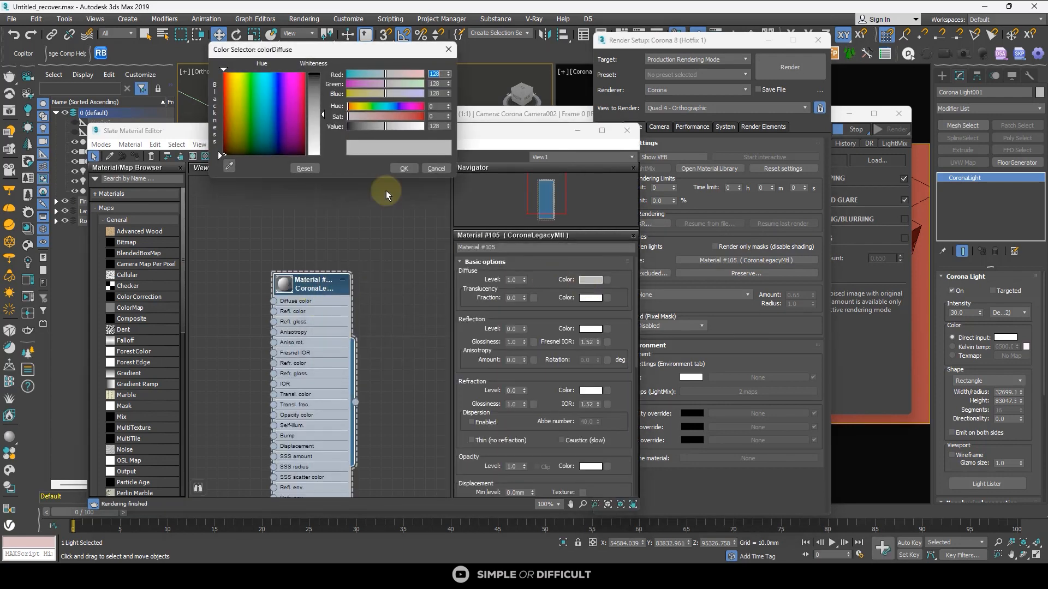
pyautogui.click(320, 103)
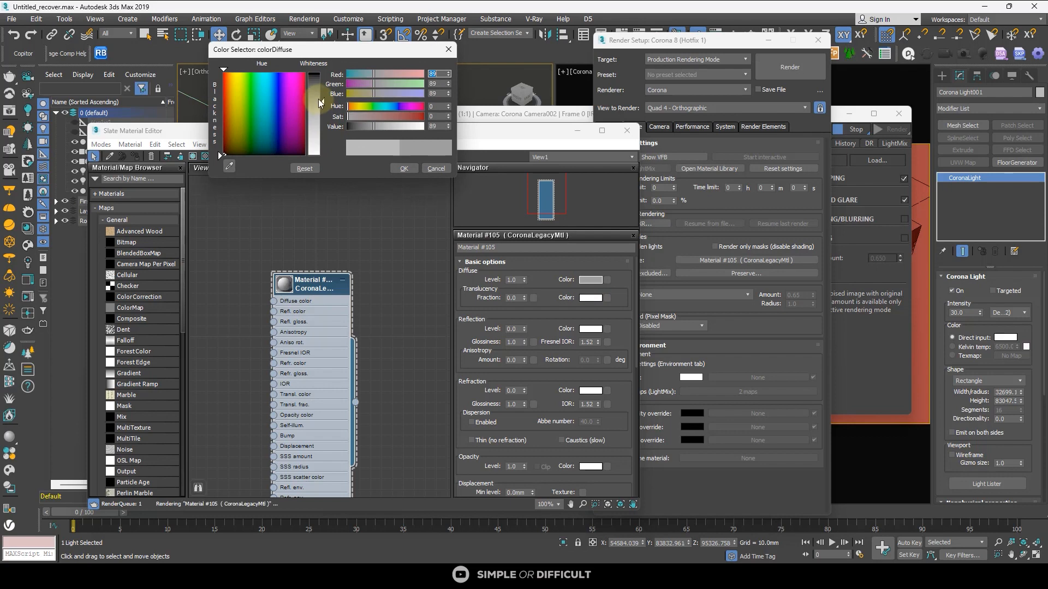
pyautogui.click(397, 168)
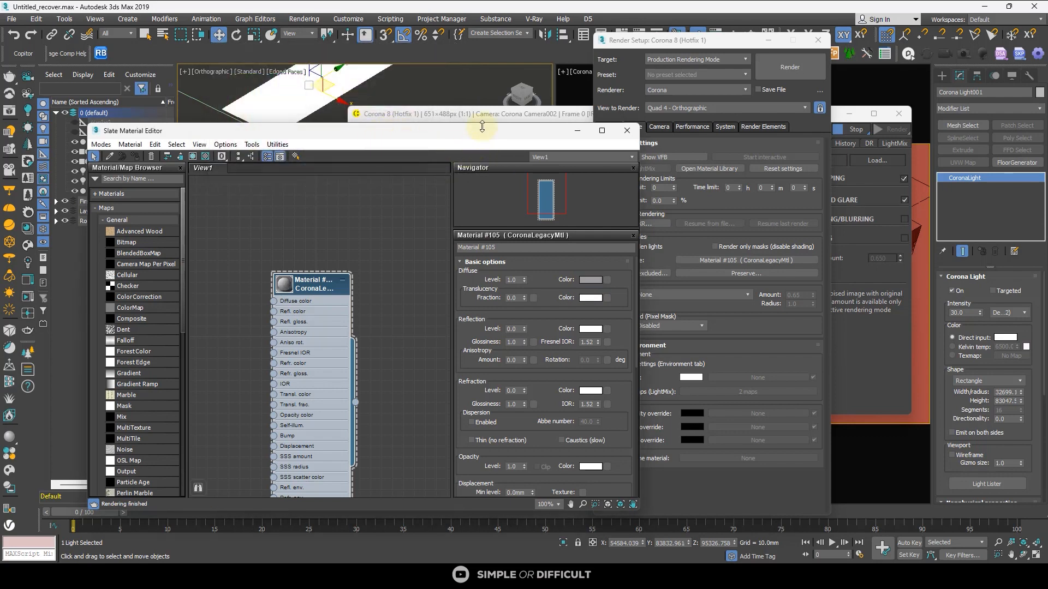
# Enable the ACES OT operator in the Corona frame buffer's tone mapping and examine the house render.
pyautogui.click(494, 116)
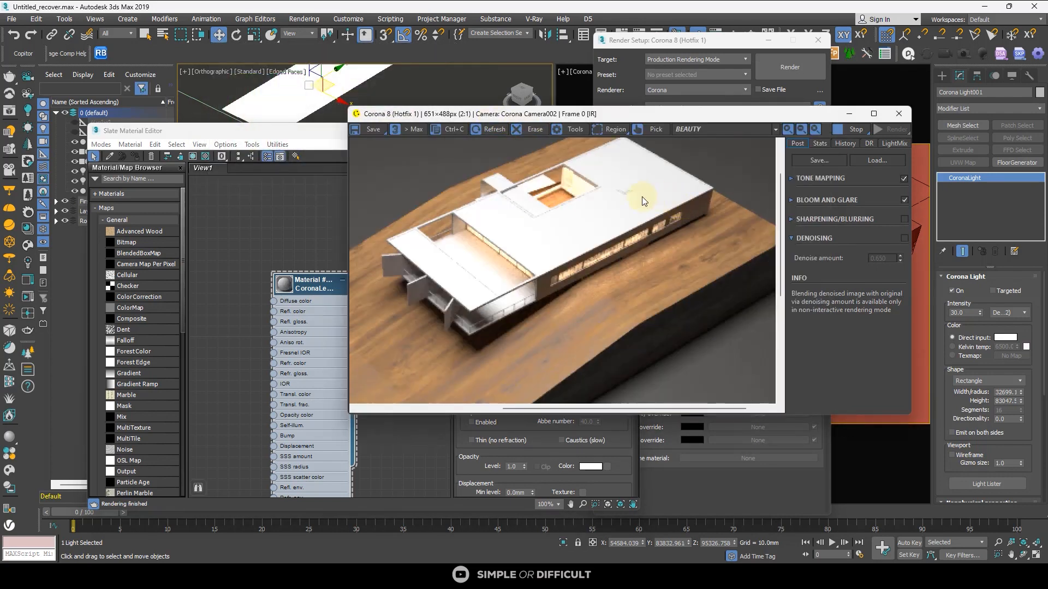
pyautogui.click(792, 178)
pyautogui.click(797, 264)
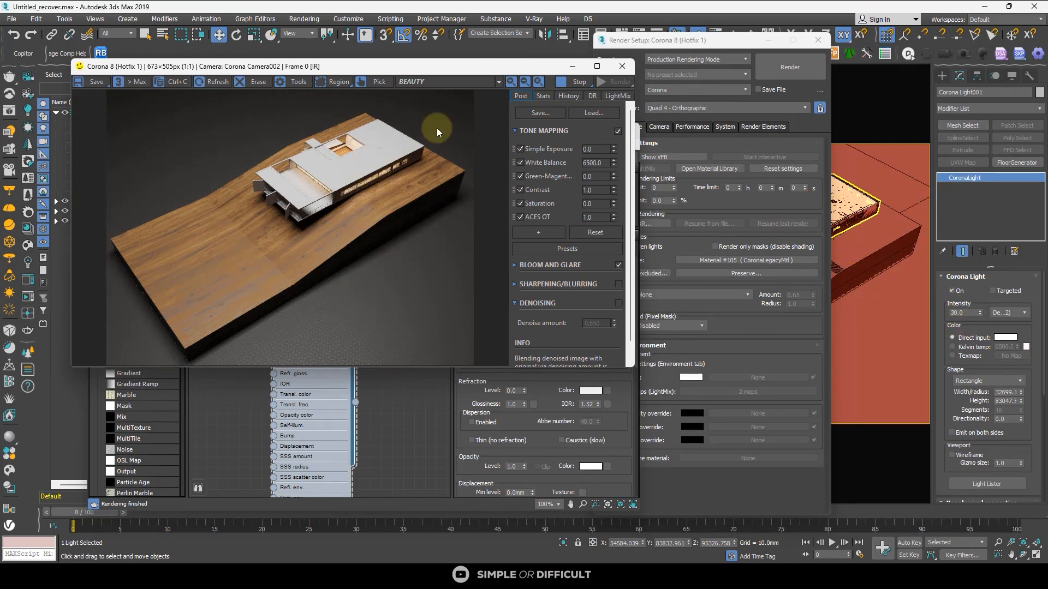
pyautogui.moveTo(531, 68); pyautogui.dragTo(945, 89)
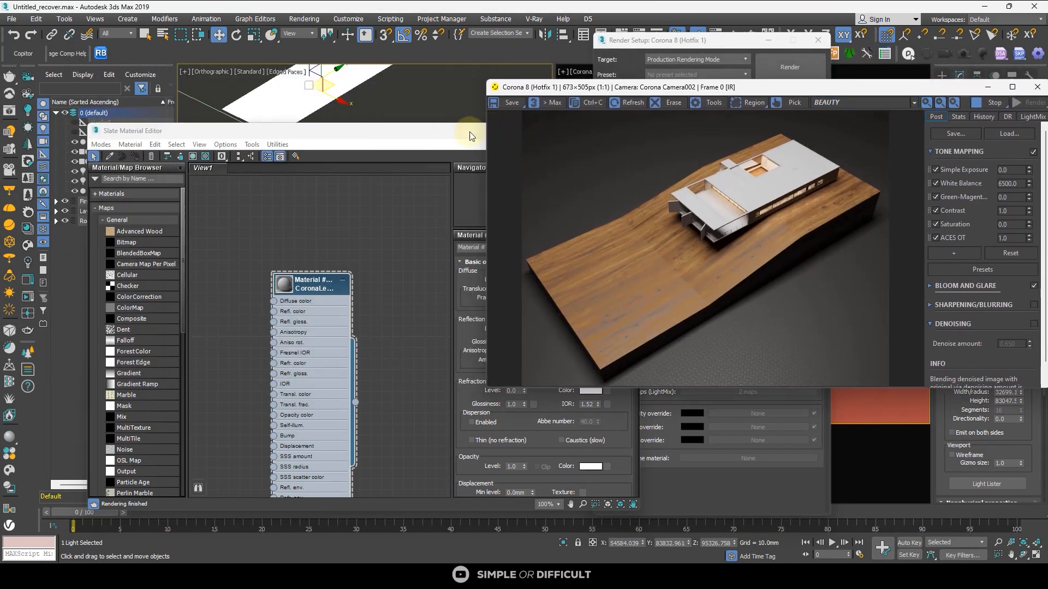
# Select the rectangle light inside the house, Corona Light002, set its intensity to 20 and check the lit windows in the render.
pyautogui.click(470, 136)
pyautogui.click(582, 135)
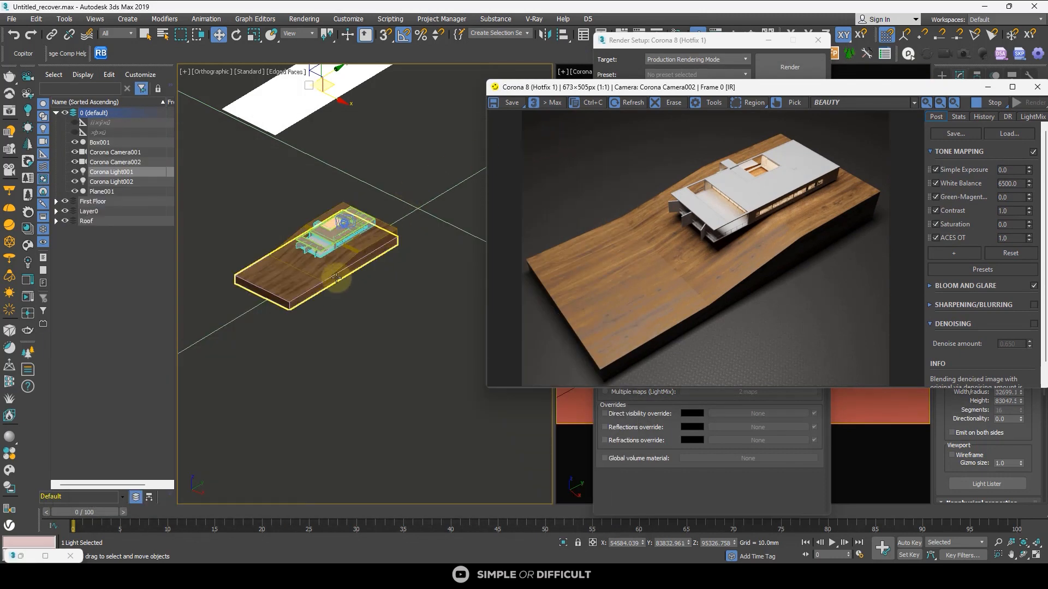
pyautogui.scroll(6, 277, 224)
pyautogui.click(277, 224)
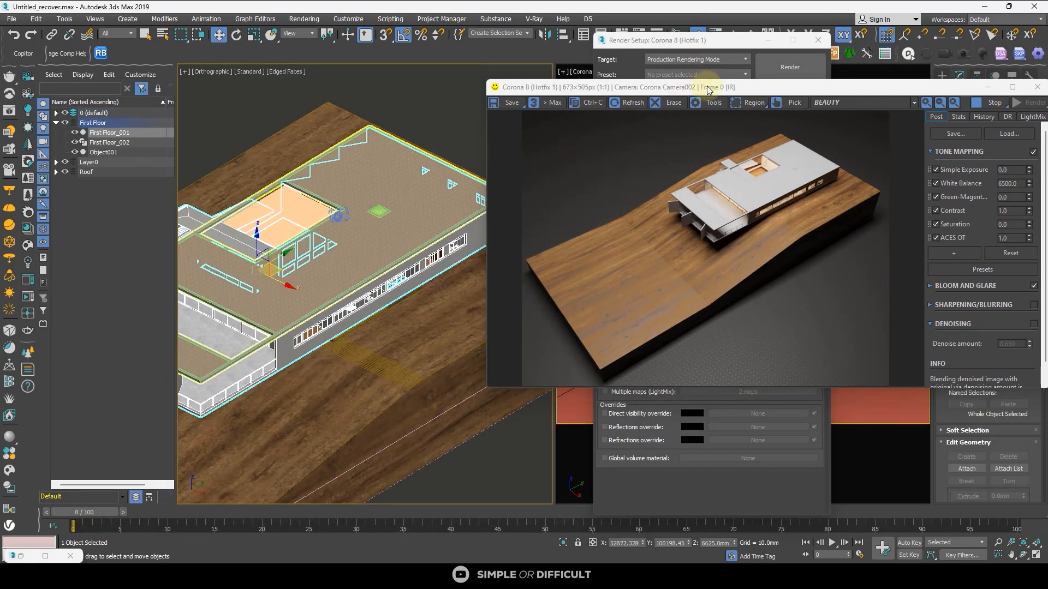
pyautogui.click(296, 186)
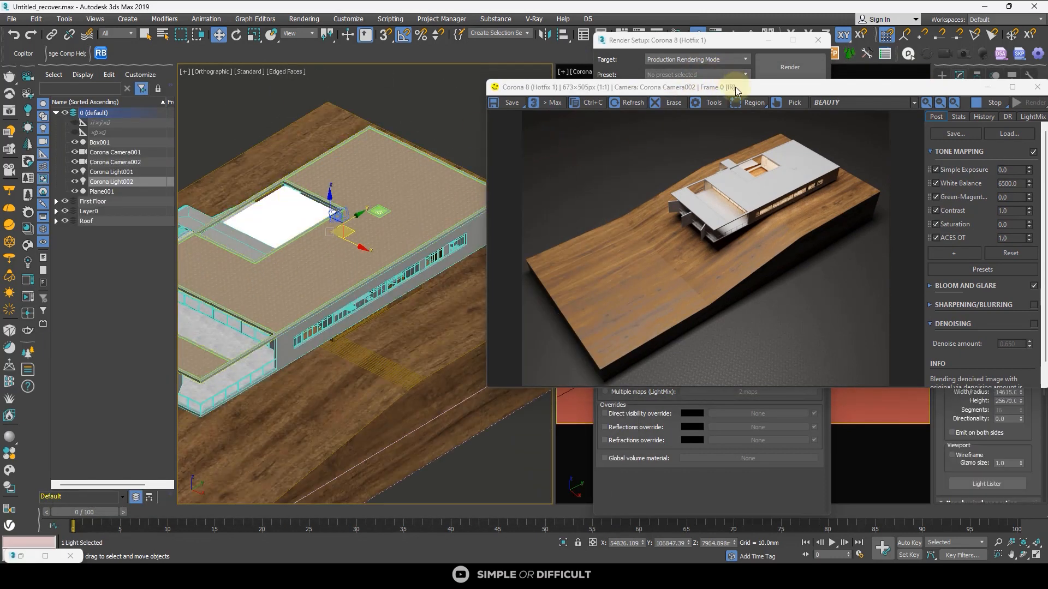
pyautogui.moveTo(737, 90); pyautogui.dragTo(484, 79)
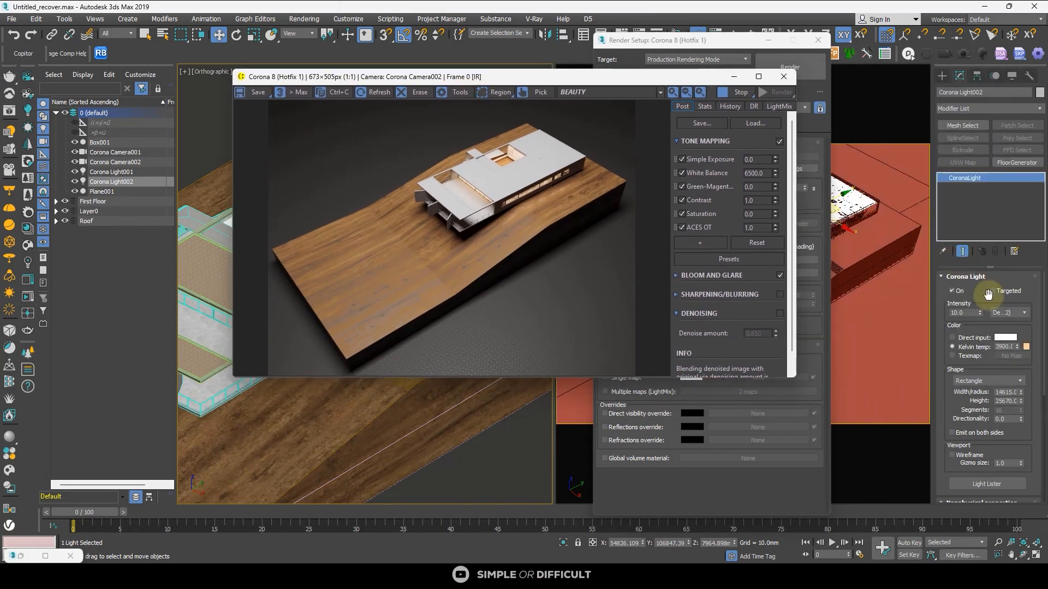
pyautogui.doubleClick(970, 313)
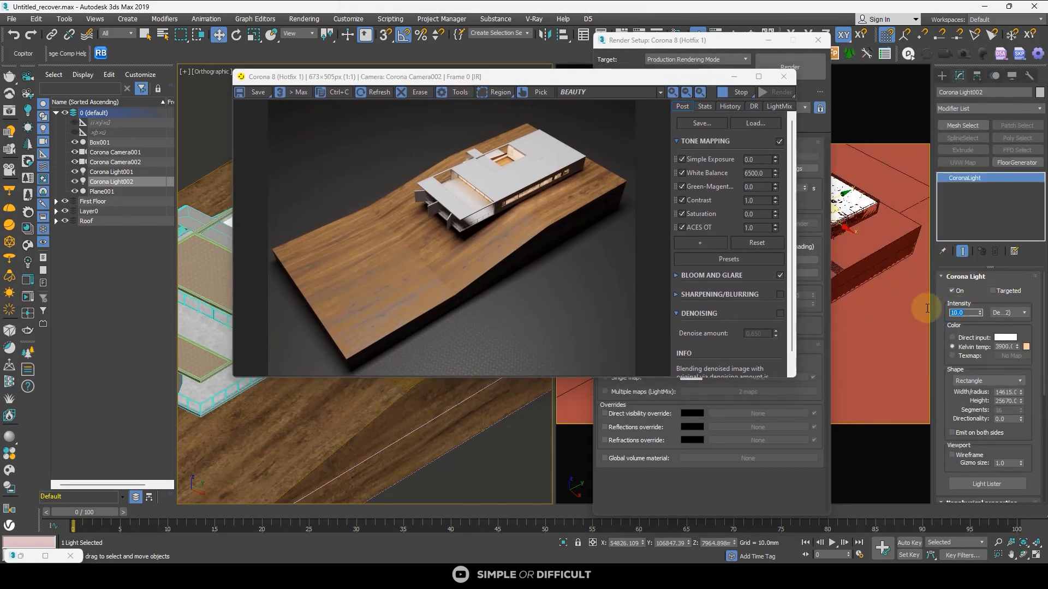
pyautogui.press('Return')
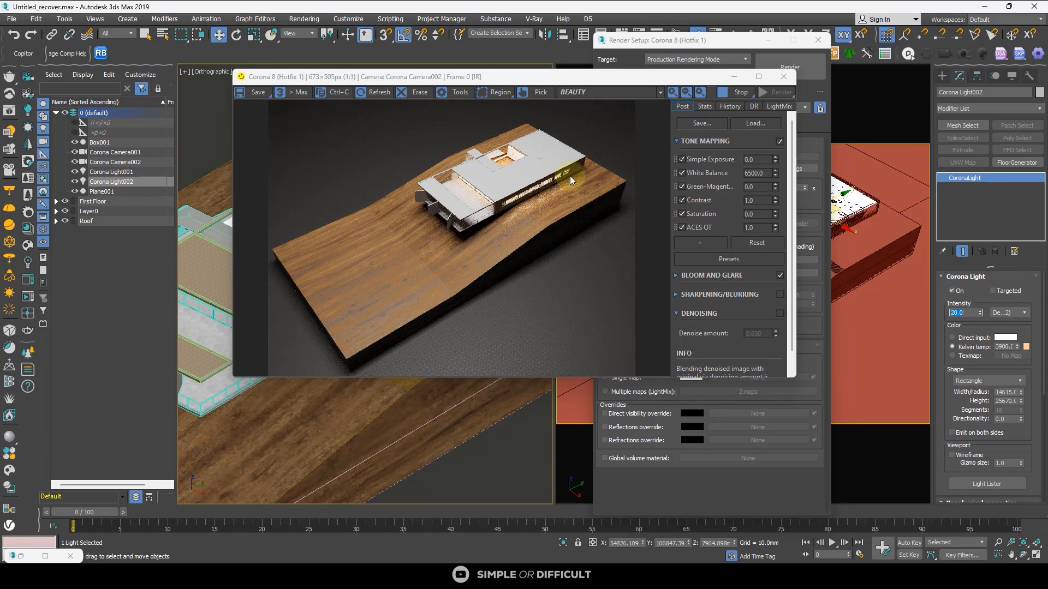
pyautogui.scroll(2, 569, 175)
pyautogui.scroll(-1, 560, 186)
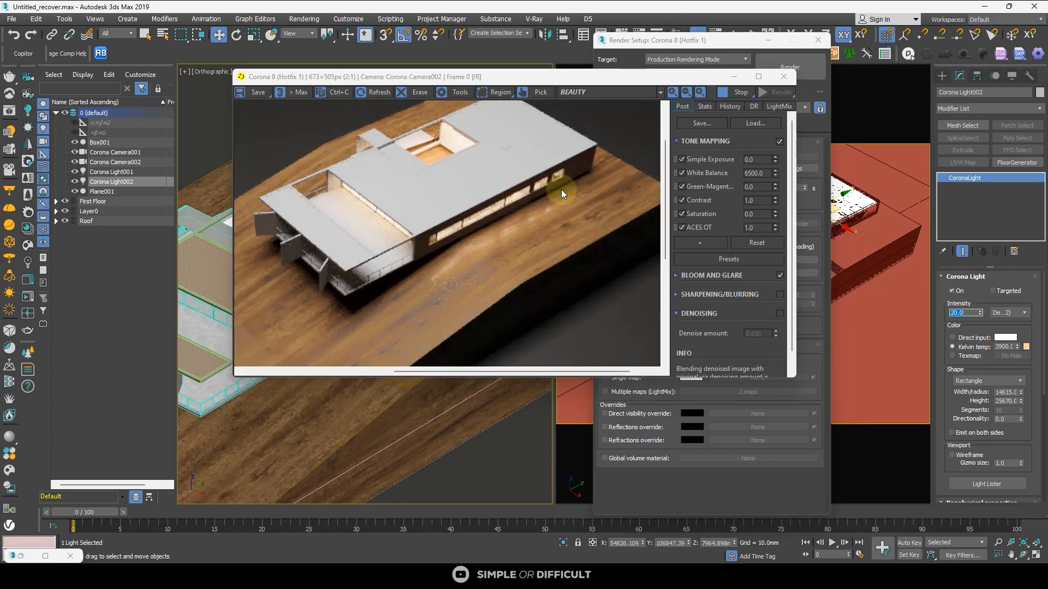
pyautogui.scroll(-1, 561, 189)
pyautogui.scroll(1, 562, 189)
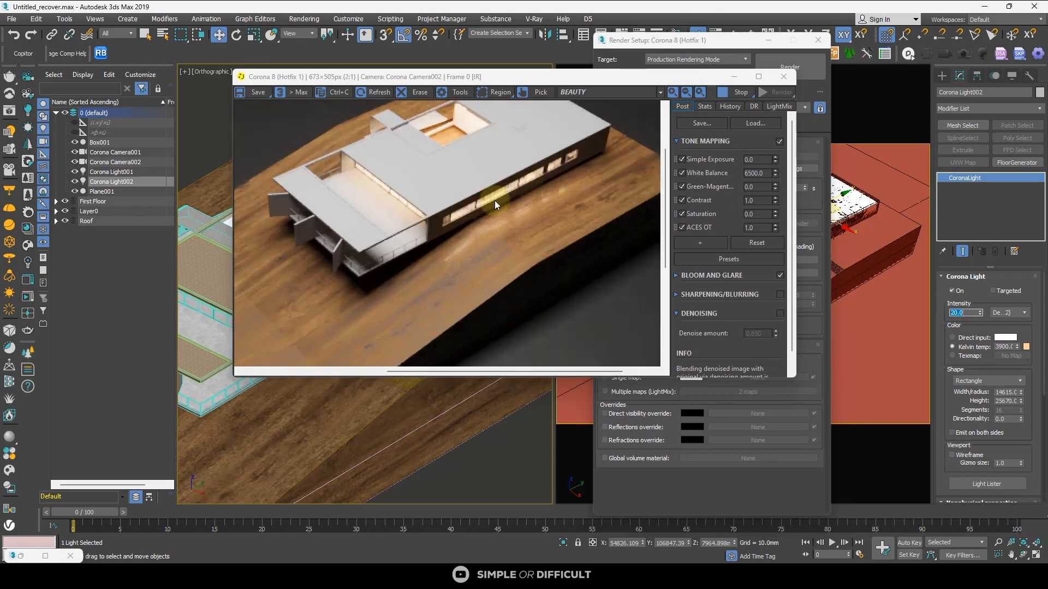
pyautogui.scroll(-2, 285, 421)
# Raise Corona Light002 vertically in the Right view to a Z position of about 8120 mm, close under the roof.
pyautogui.keyDown('alt'); pyautogui.moveTo(286, 420); pyautogui.dragTo(423, 300, button='middle'); pyautogui.keyUp('alt')
pyautogui.moveTo(604, 81); pyautogui.dragTo(843, 98)
pyautogui.click(818, 39)
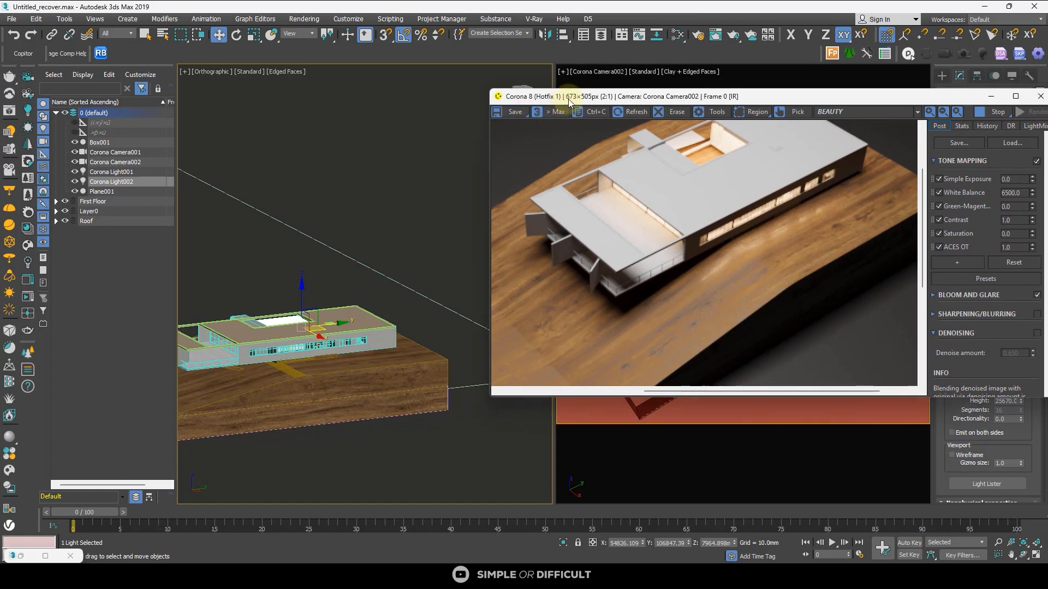
pyautogui.moveTo(569, 102); pyautogui.dragTo(628, 123)
pyautogui.click(521, 96)
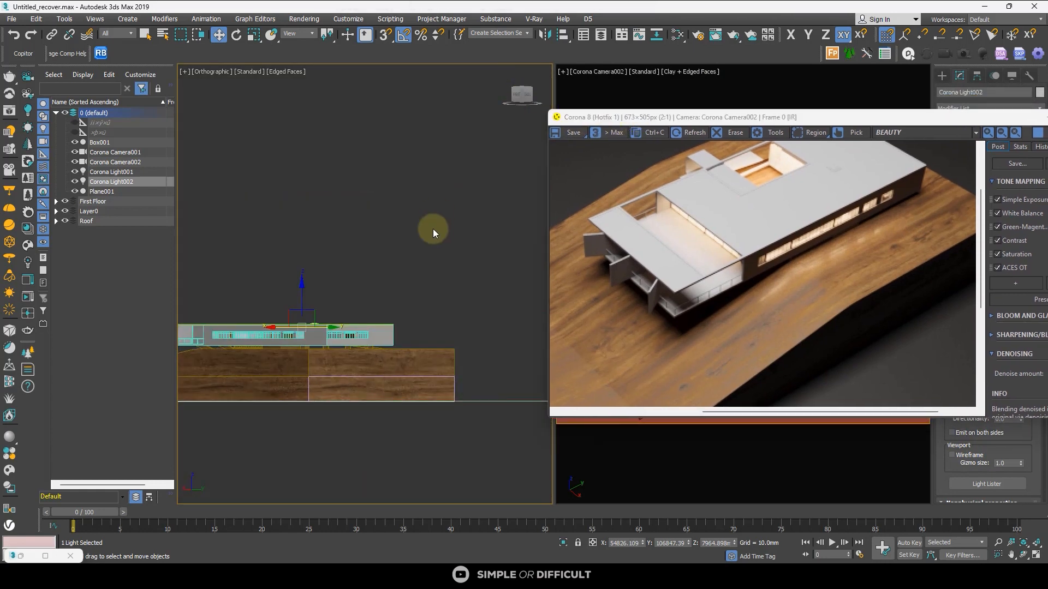
pyautogui.click(516, 98)
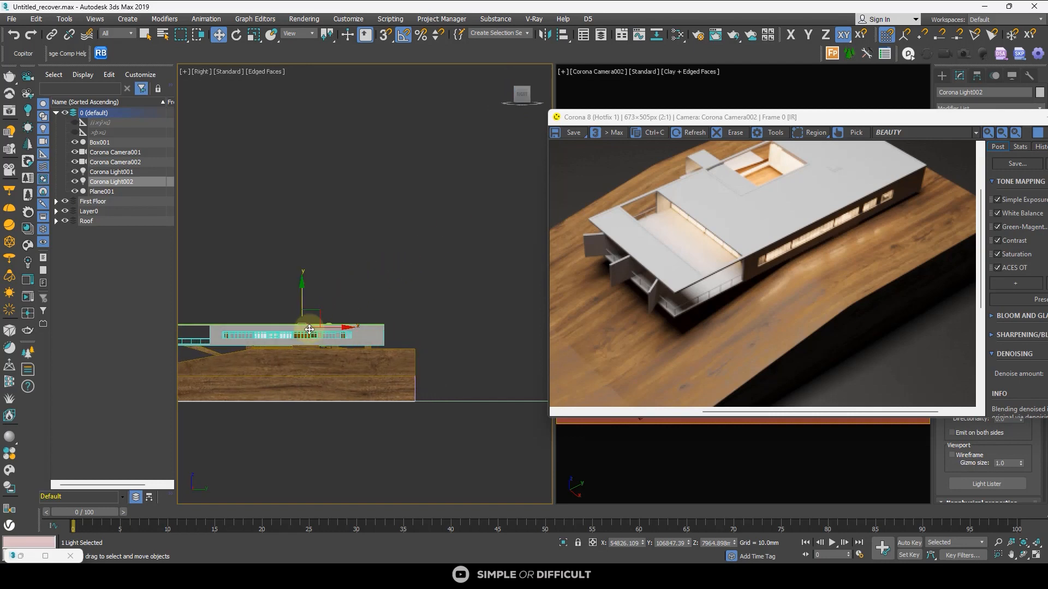
pyautogui.scroll(4, 259, 291)
pyautogui.press('F6')
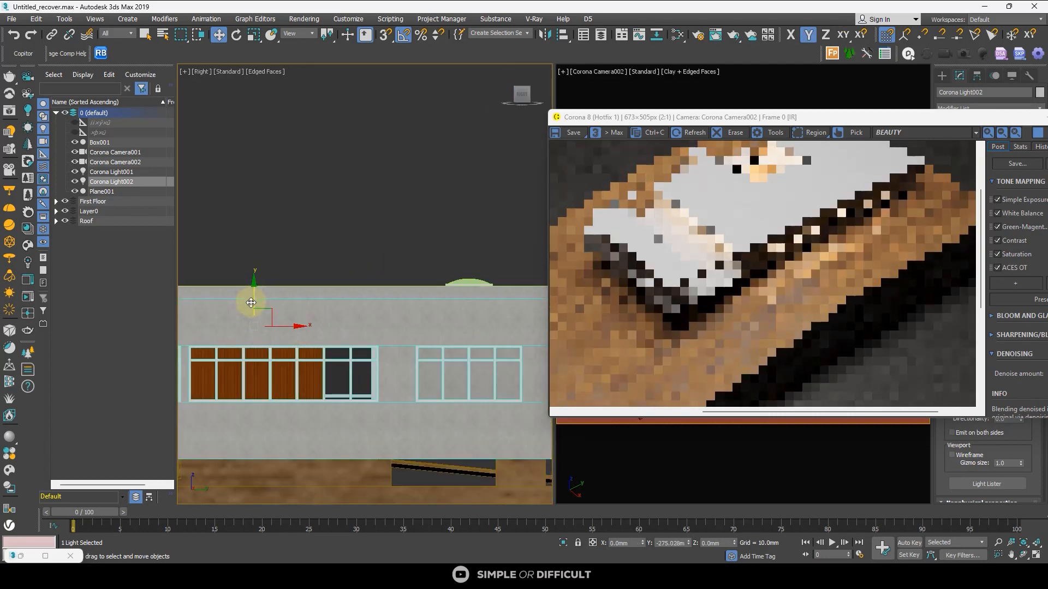
pyautogui.moveTo(259, 291)
pyautogui.mouseDown()
pyautogui.moveTo(251, 313)
pyautogui.moveTo(257, 276)
pyautogui.mouseUp()
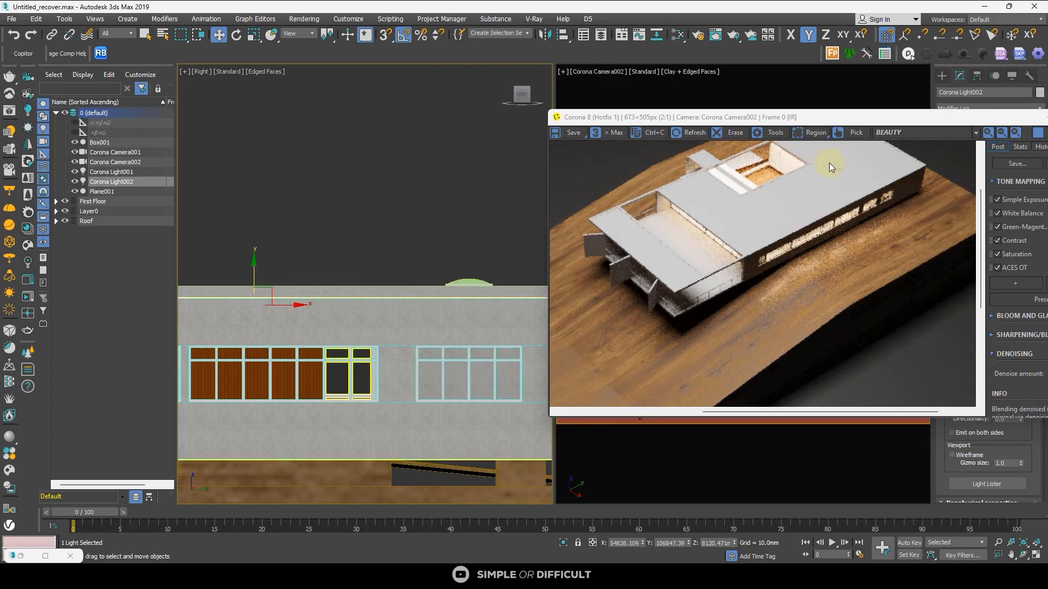
# Set the intensity of Corona Light002 to 30 and check the whole model in the render.
pyautogui.moveTo(852, 118); pyautogui.dragTo(613, 115)
pyautogui.doubleClick(961, 312)
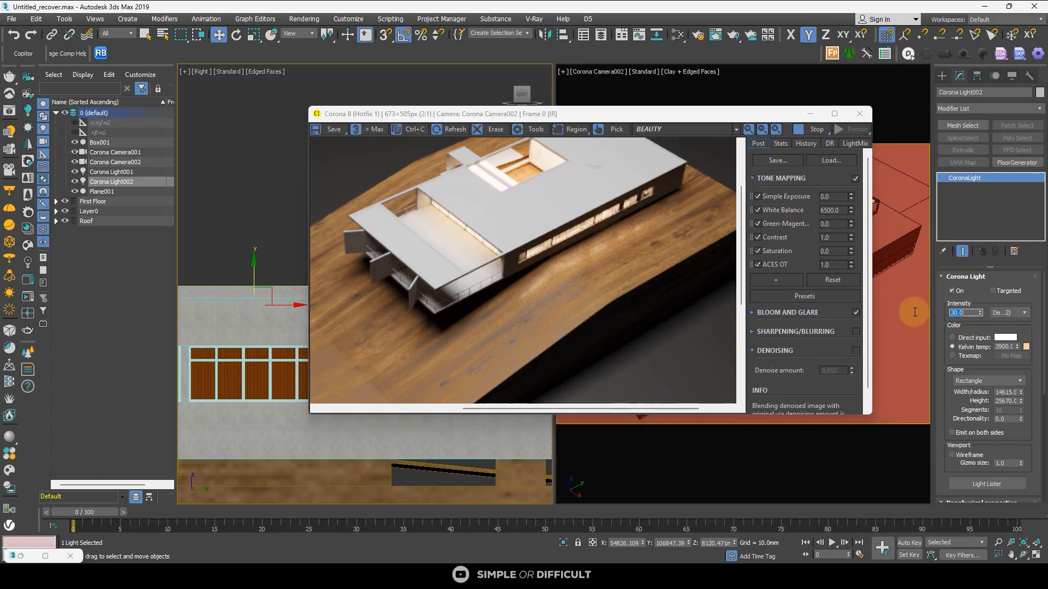
pyautogui.scroll(-1, 640, 266)
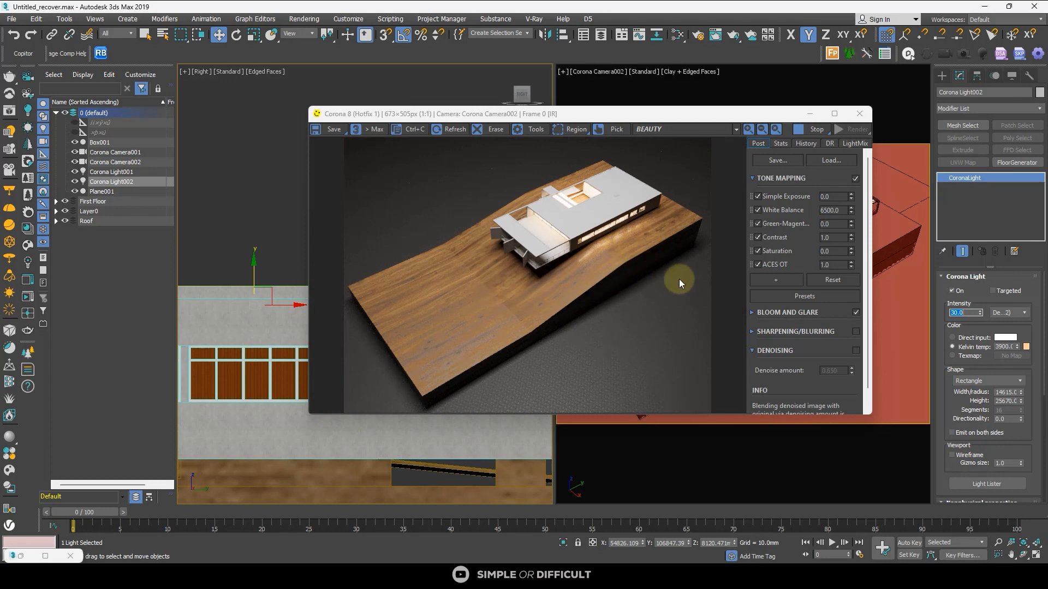
# Select Corona Camera002 and dolly it back to leave more space around the wooden base.
pyautogui.click(810, 114)
pyautogui.scroll(-3, 434, 247)
pyautogui.moveTo(419, 248)
pyautogui.keyDown('alt'); pyautogui.mouseDown(button='middle')
pyautogui.moveTo(434, 266)
pyautogui.moveTo(431, 232)
pyautogui.moveTo(421, 243)
pyautogui.moveTo(435, 247)
pyautogui.mouseUp(button='middle'); pyautogui.keyUp('alt')
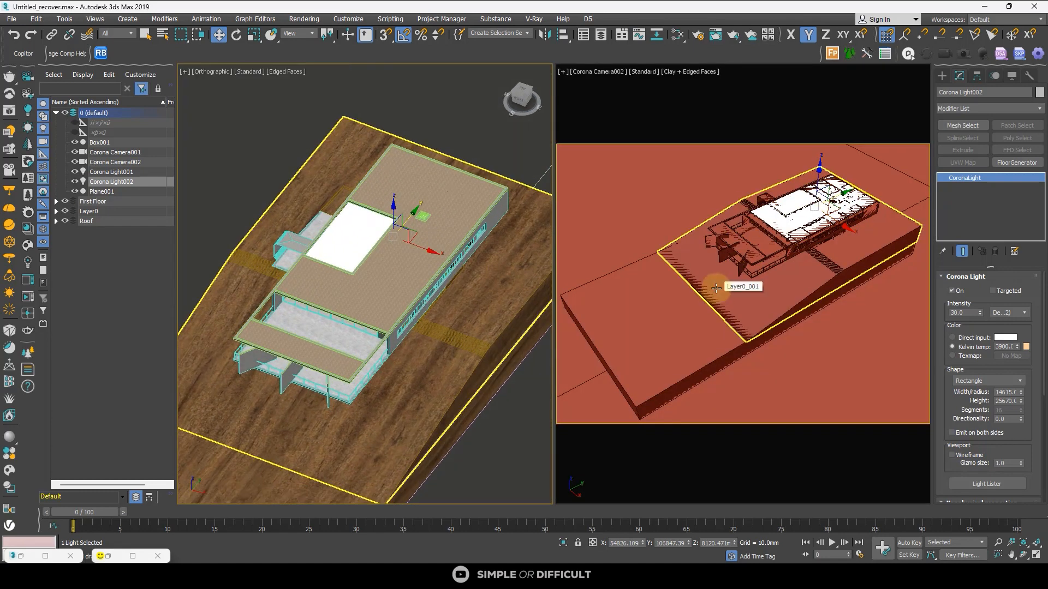
pyautogui.click(132, 556)
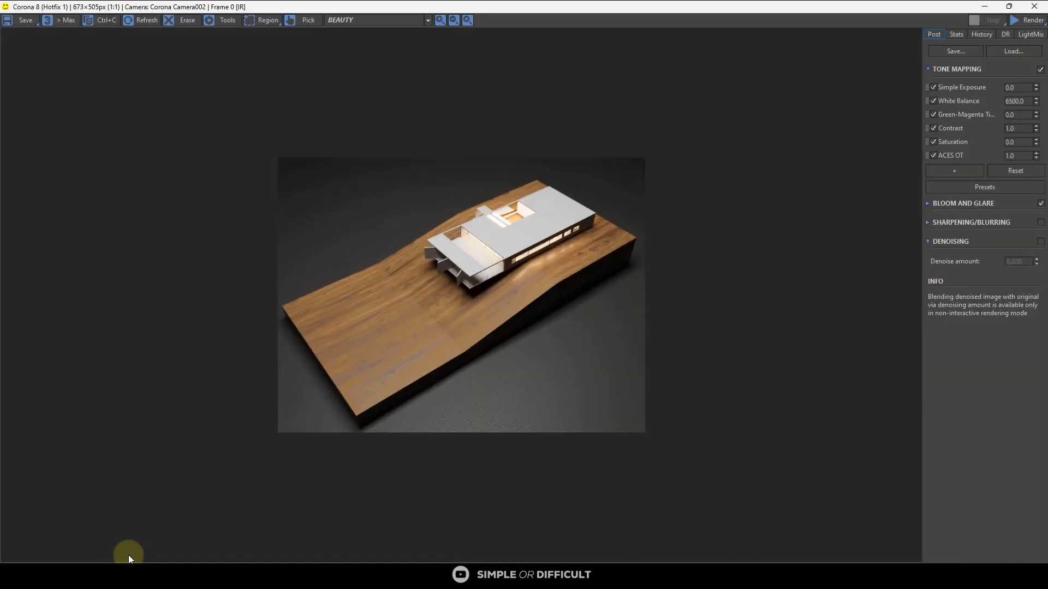
pyautogui.click(983, 6)
pyautogui.click(597, 71)
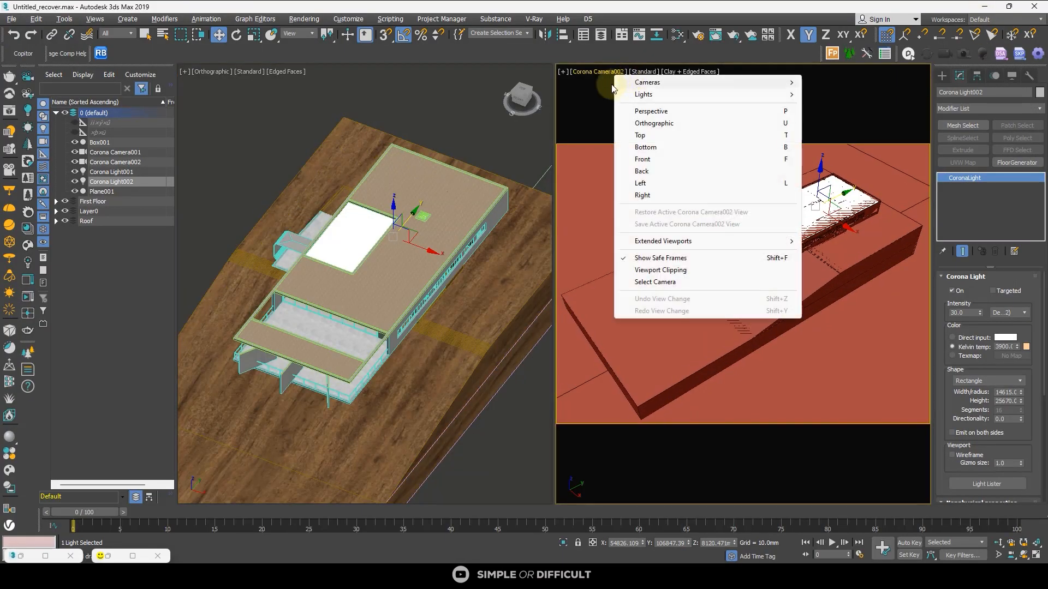
pyautogui.click(682, 284)
pyautogui.scroll(-5, 495, 255)
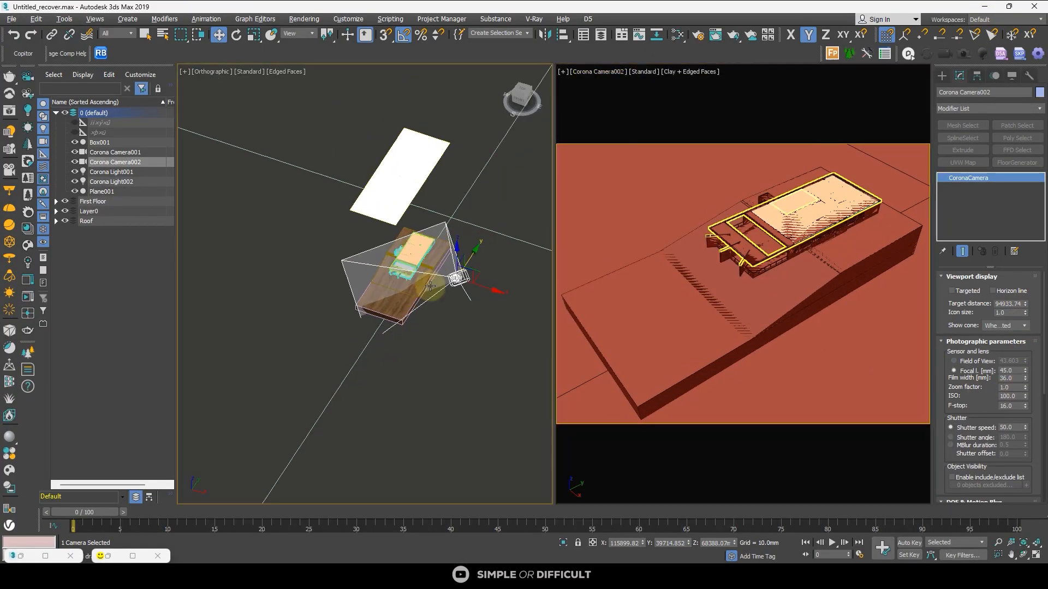
pyautogui.keyDown('alt'); pyautogui.moveTo(496, 255); pyautogui.dragTo(390, 299, button='middle'); pyautogui.keyUp('alt')
pyautogui.click(997, 542)
pyautogui.moveTo(757, 208); pyautogui.dragTo(758, 227)
# Make Corona Camera002 targeted, lower it along Z for a flatter viewing angle, and turn its target off again.
pyautogui.keyDown('alt'); pyautogui.moveTo(386, 187); pyautogui.dragTo(496, 135, button='middle'); pyautogui.keyUp('alt')
pyautogui.click(956, 291)
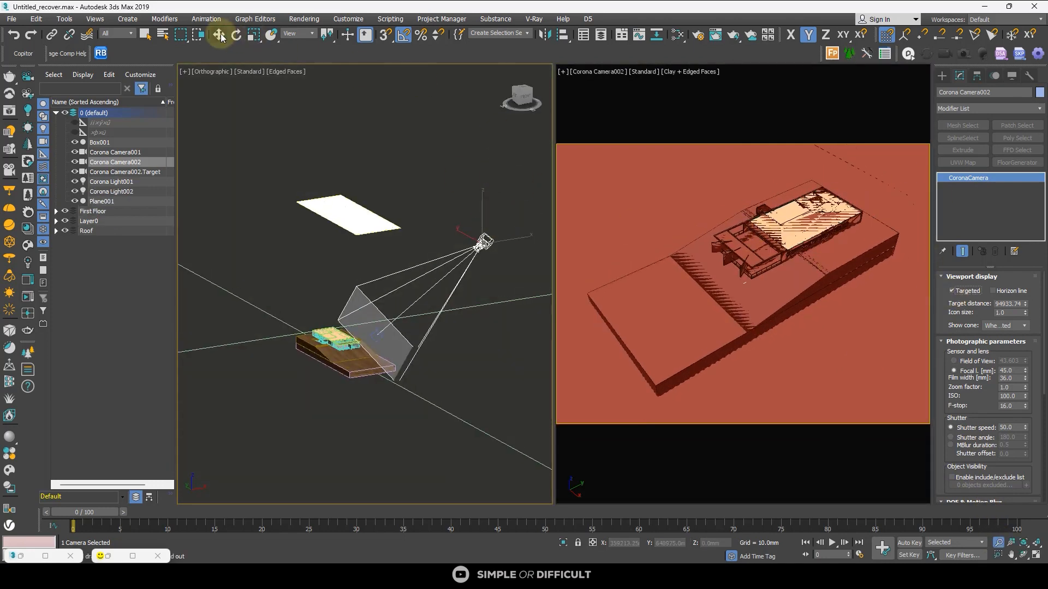
pyautogui.click(220, 34)
pyautogui.moveTo(483, 202); pyautogui.dragTo(493, 248)
pyautogui.click(951, 290)
# Pull the camera view back slightly to fit the whole base and restart the interactive render in the enlarged frame buffer.
pyautogui.click(820, 310)
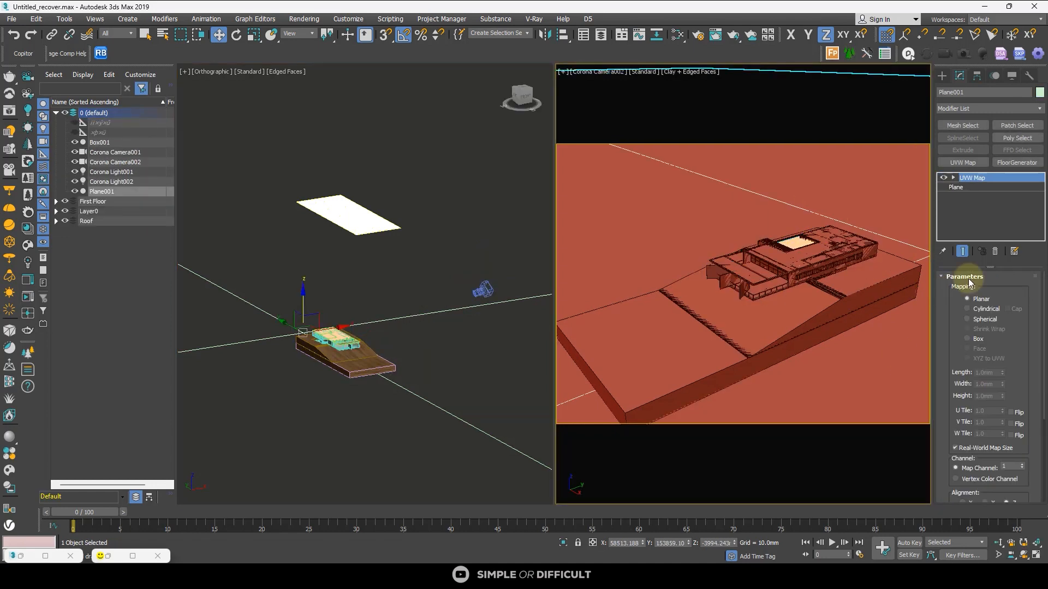
pyautogui.scroll(-2, 820, 310)
pyautogui.middleClick(411, 182)
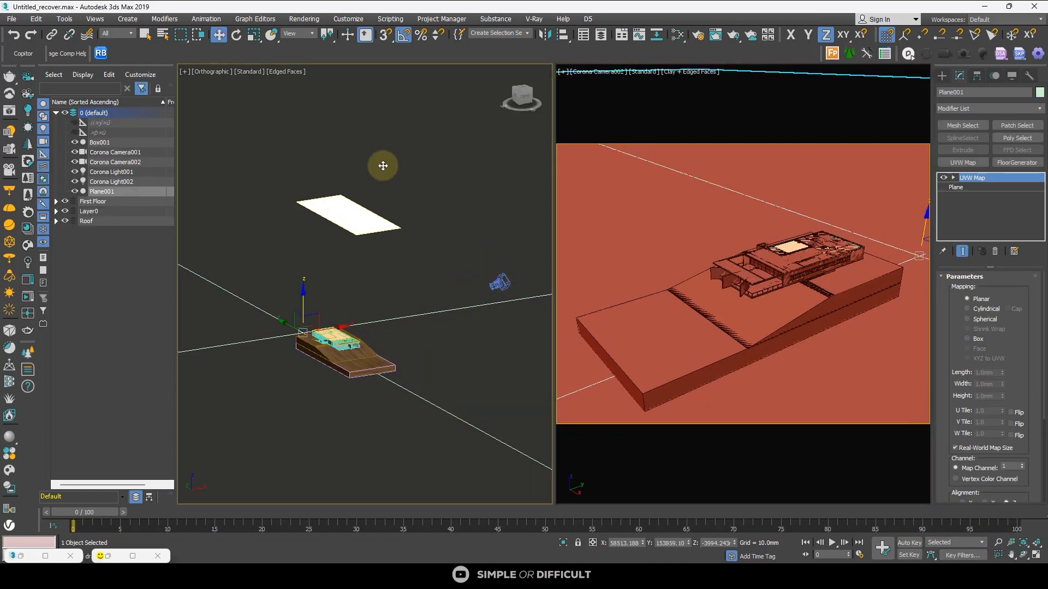
pyautogui.doubleClick(131, 556)
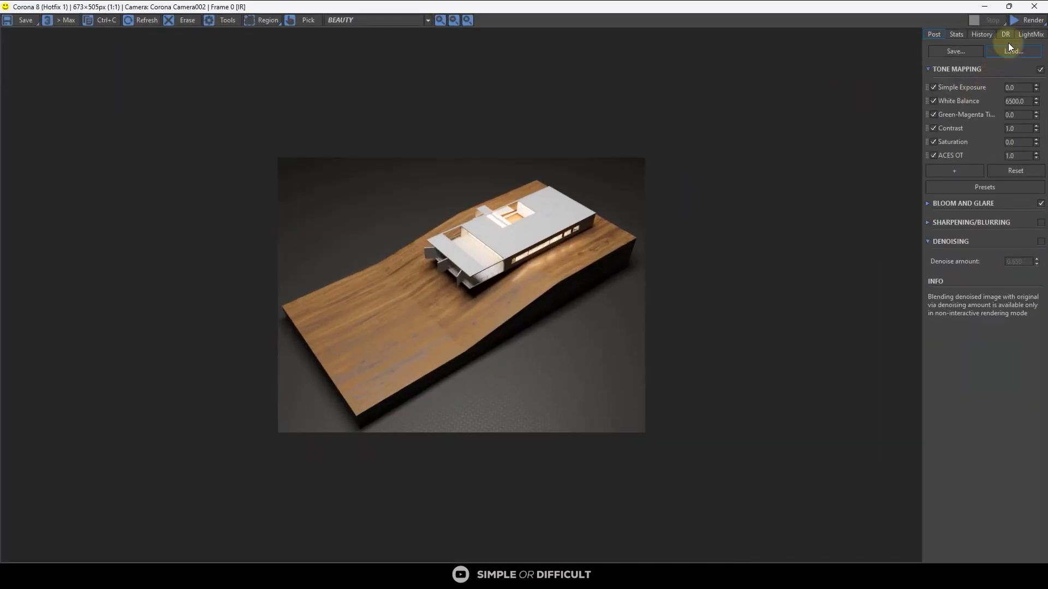
pyautogui.click(1029, 20)
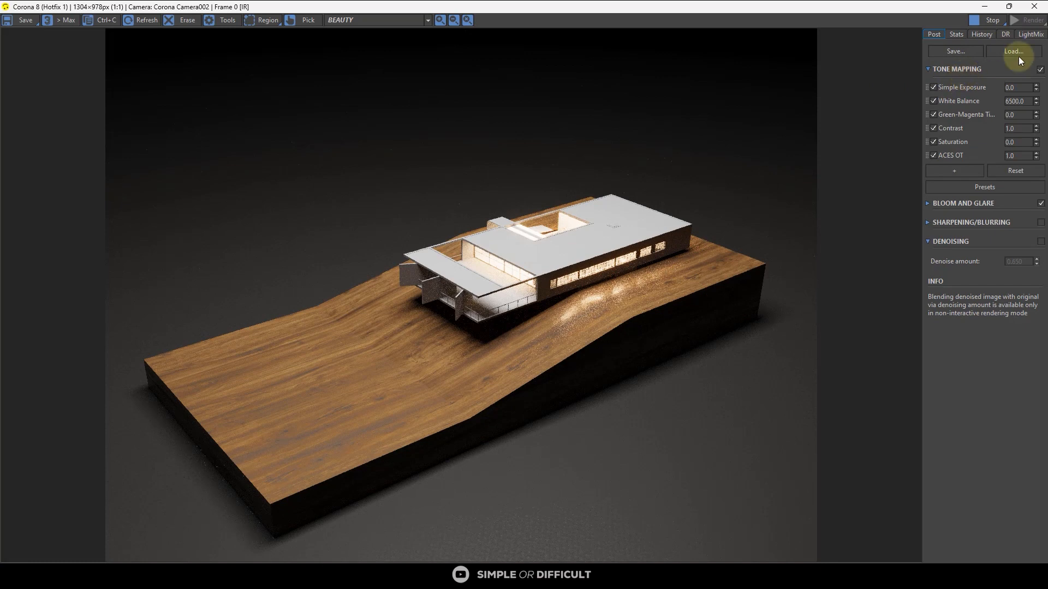
# Make Corona Camera002 targeted, lower it along Z to about 46419 mm for a flatter view, and turn its target off.
pyautogui.click(986, 6)
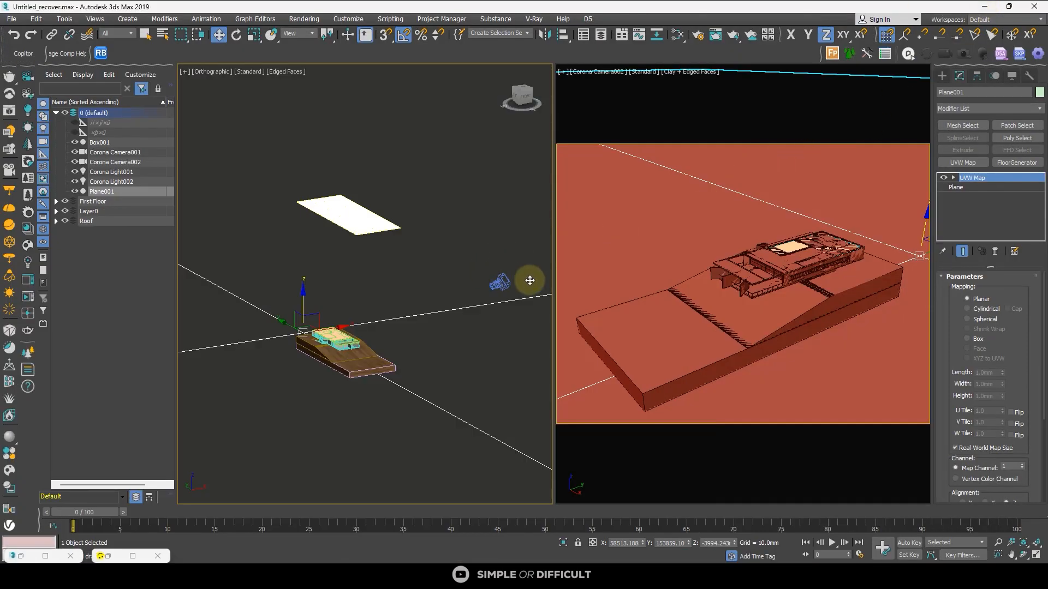
pyautogui.click(601, 73)
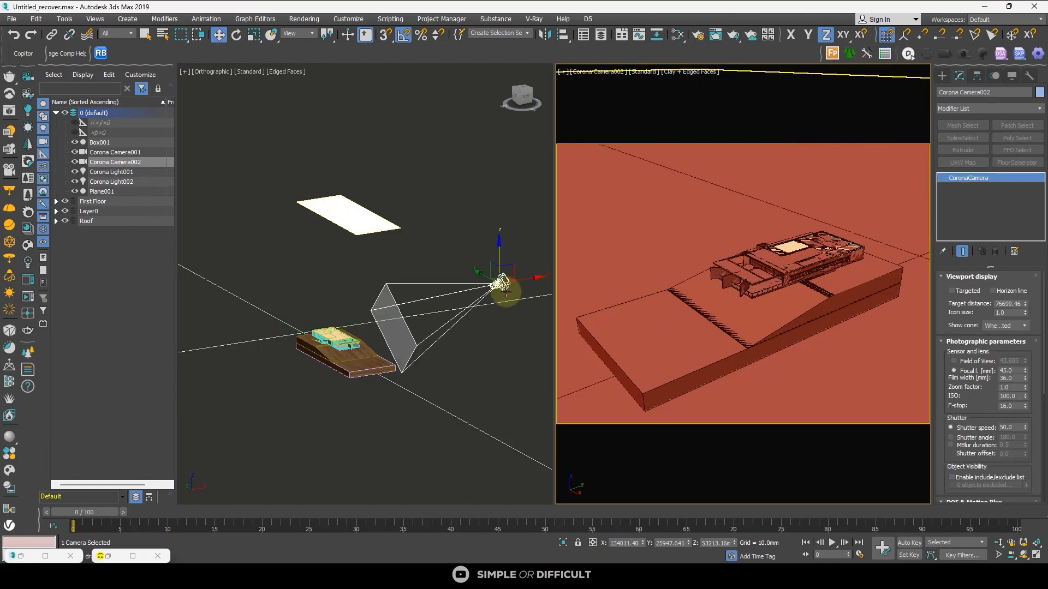
pyautogui.click(952, 290)
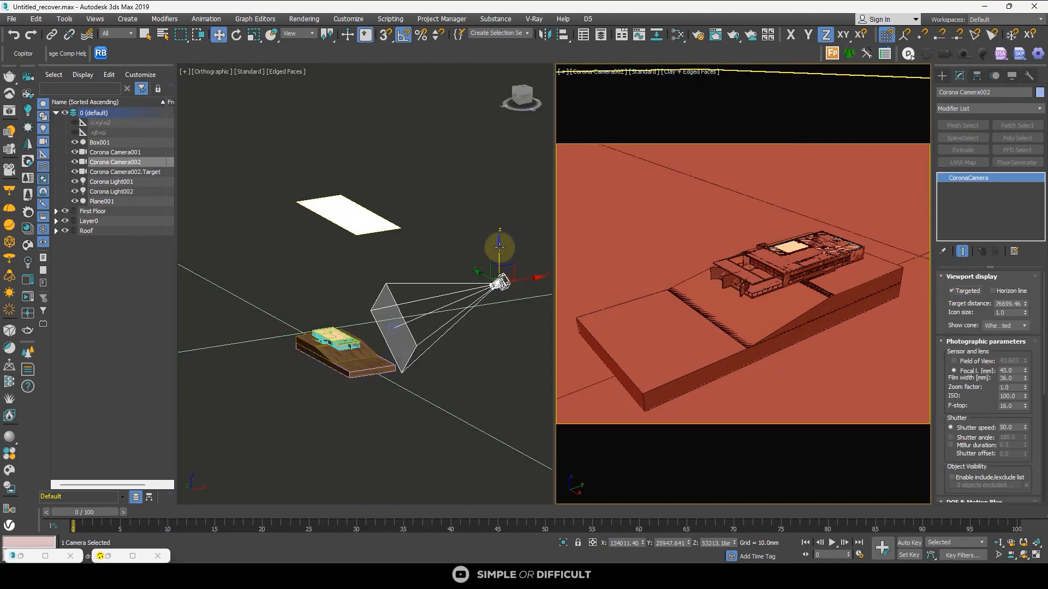
pyautogui.moveTo(497, 247); pyautogui.dragTo(500, 255)
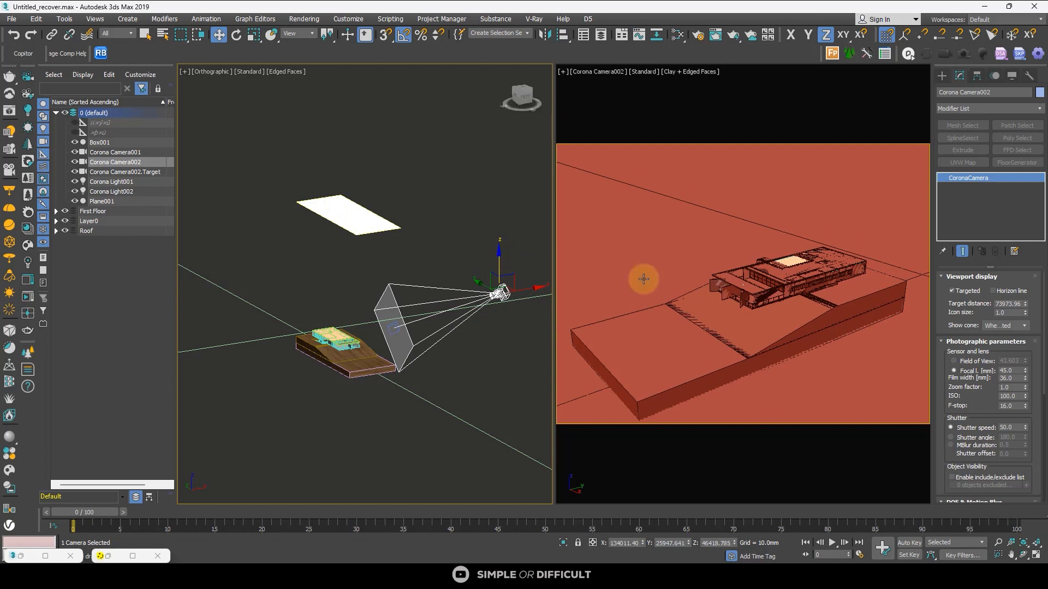
pyautogui.click(952, 290)
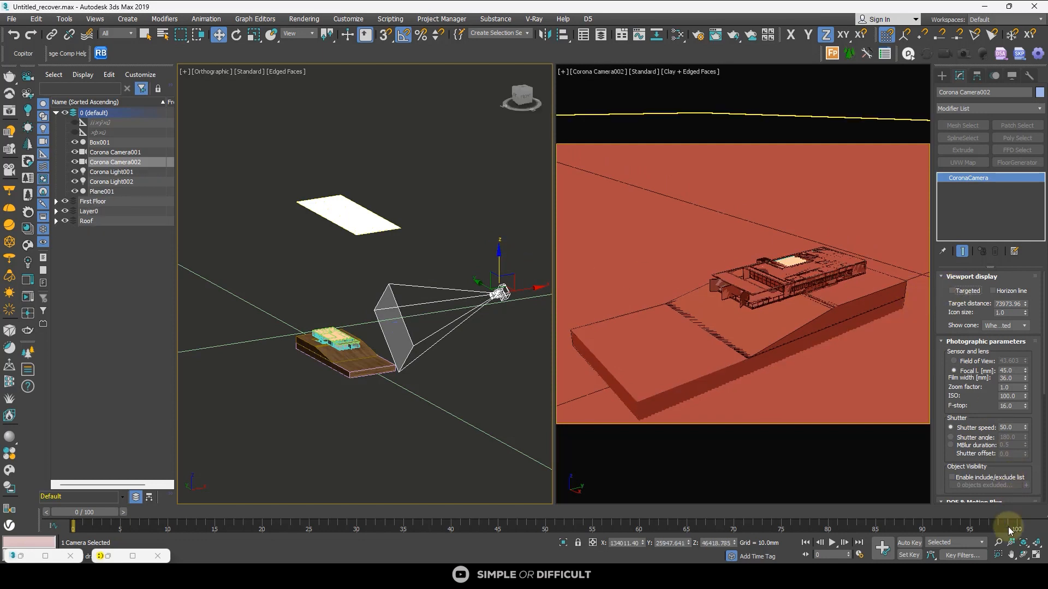
# Dolly Corona Camera002 back slightly to fit the whole wooden base and check the new framing in the render.
pyautogui.click(998, 543)
pyautogui.moveTo(772, 307); pyautogui.dragTo(771, 313)
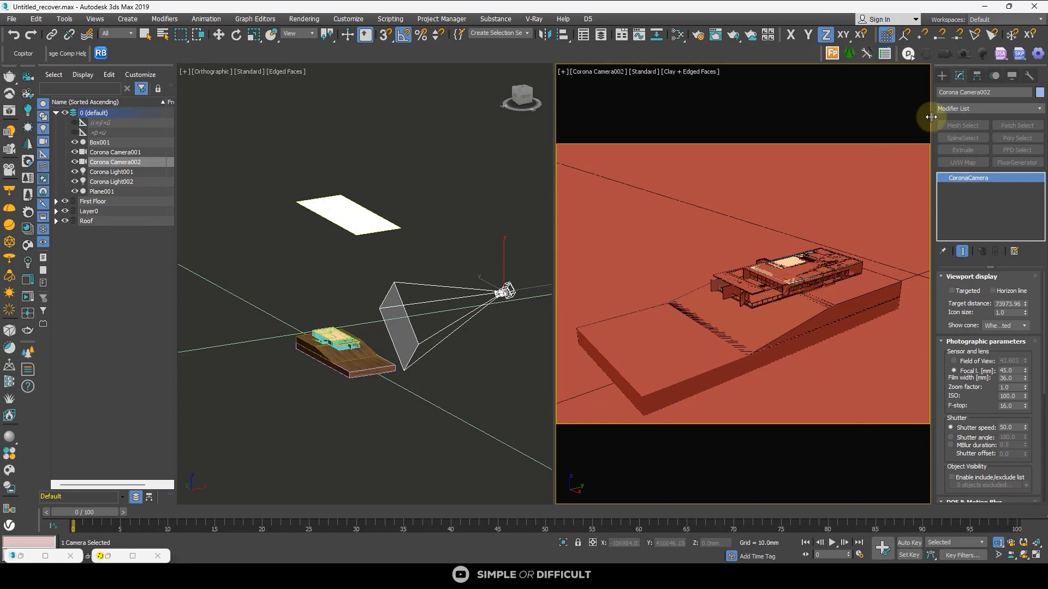
pyautogui.click(942, 76)
pyautogui.press('w')
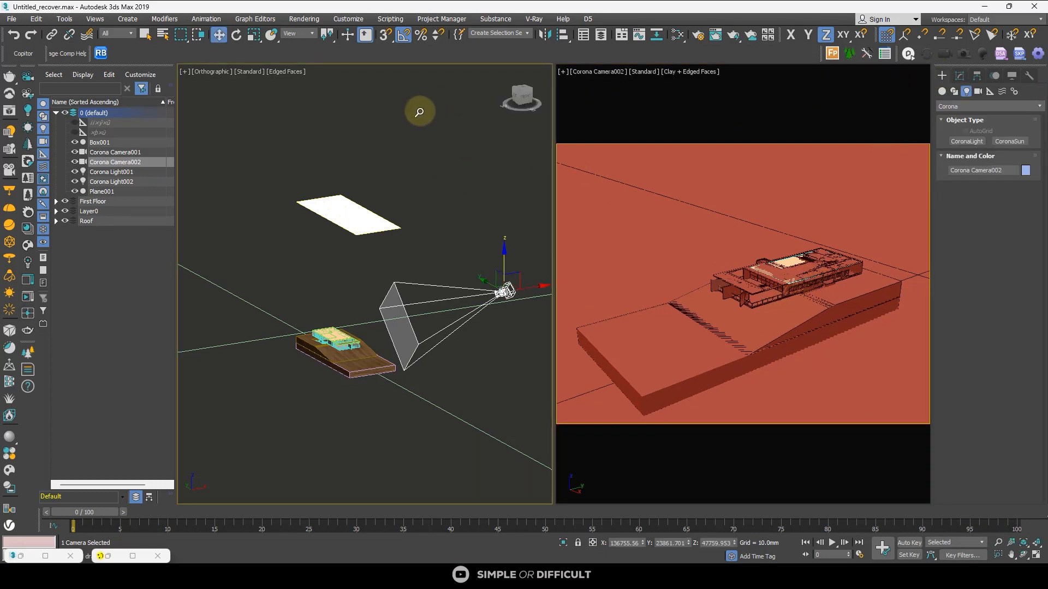
pyautogui.rightClick(400, 97)
pyautogui.click(375, 86)
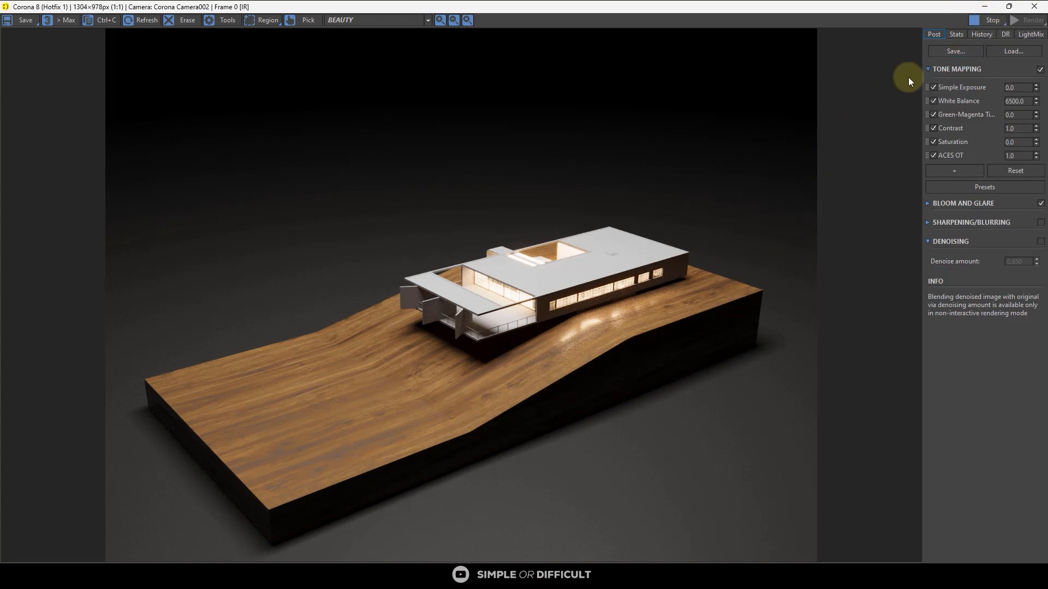
# Clone the overhead Corona Light001 along X as one independent copy named Corona Light003.
pyautogui.click(984, 7)
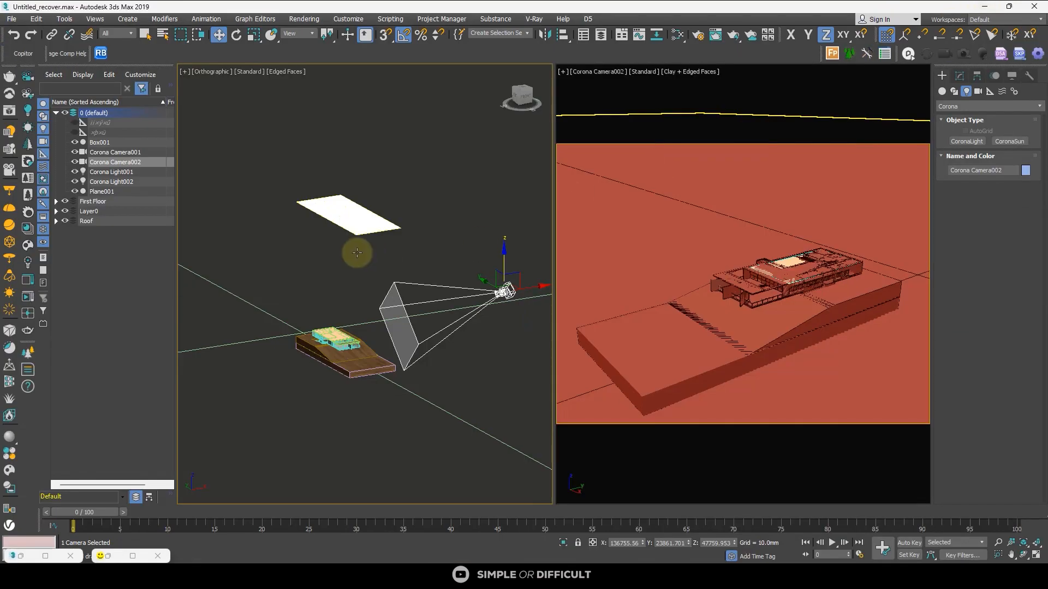
pyautogui.click(364, 228)
pyautogui.keyDown('alt'); pyautogui.moveTo(364, 228); pyautogui.dragTo(388, 221, button='middle'); pyautogui.keyUp('alt')
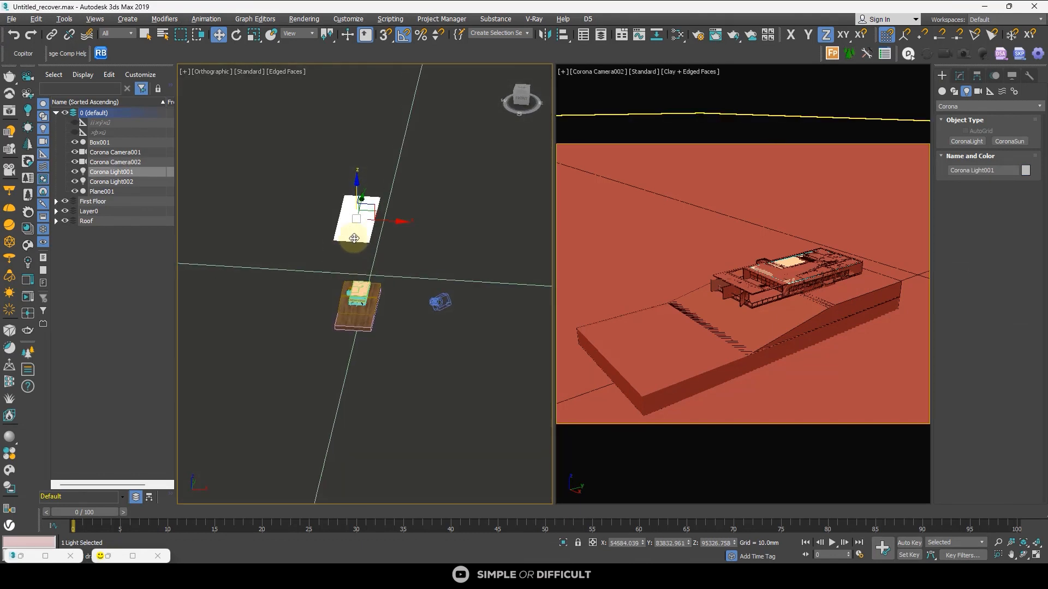
pyautogui.keyDown('shift'); pyautogui.moveTo(388, 222); pyautogui.dragTo(464, 262); pyautogui.keyUp('shift')
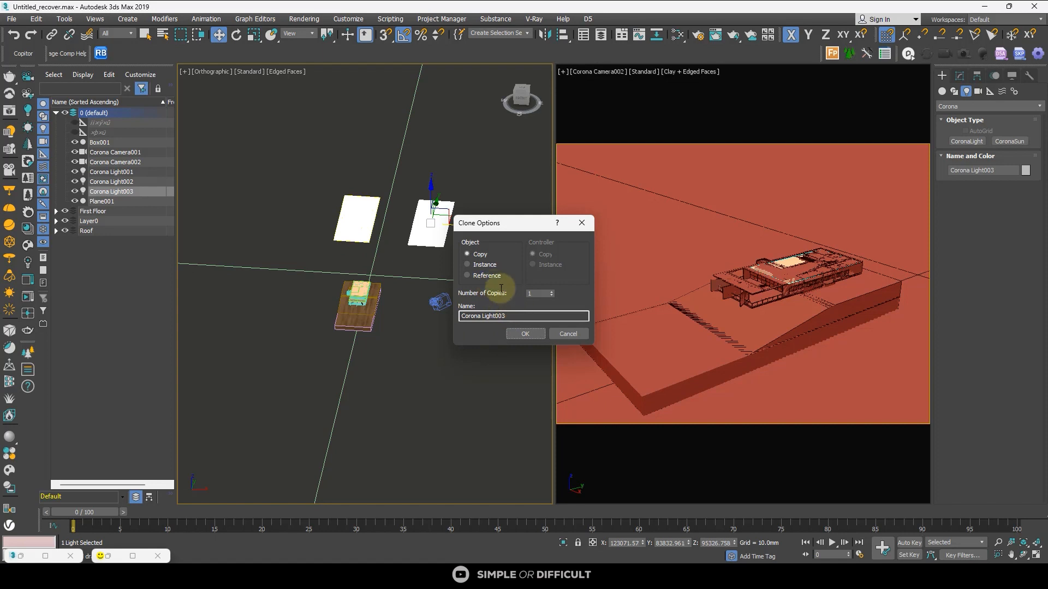
pyautogui.click(525, 333)
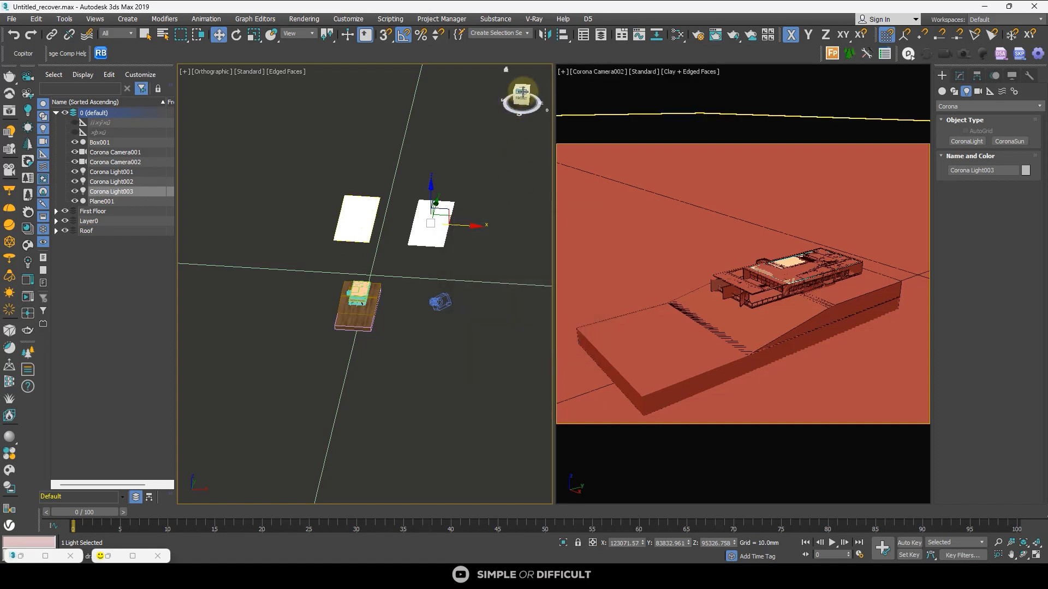
# From the top view, move Corona Light003 closer to the camera in the XY plane and make the light targeted.
pyautogui.click(521, 90)
pyautogui.click(521, 80)
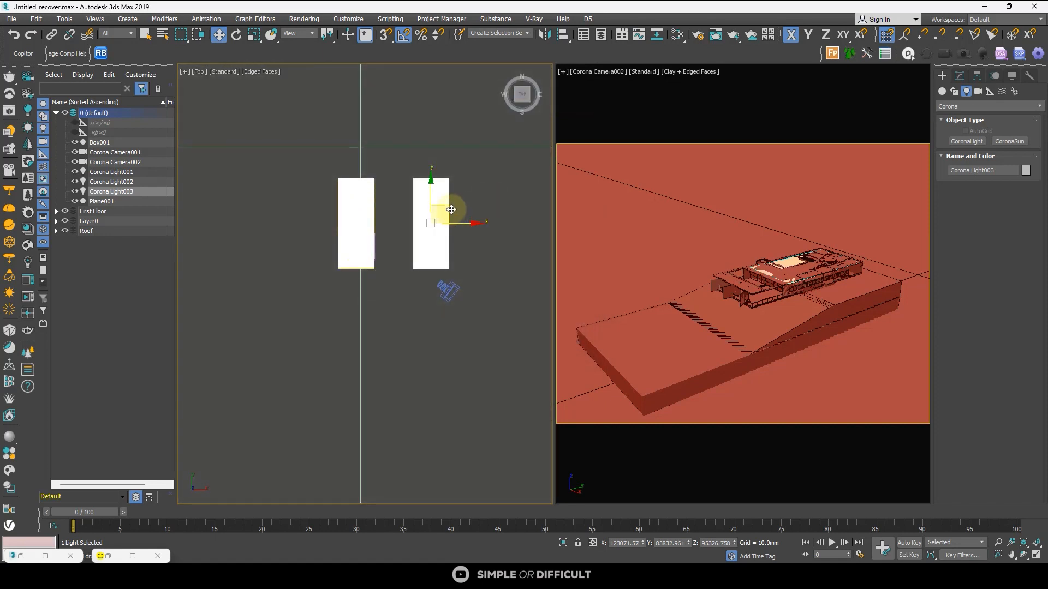
pyautogui.moveTo(439, 204); pyautogui.dragTo(419, 263)
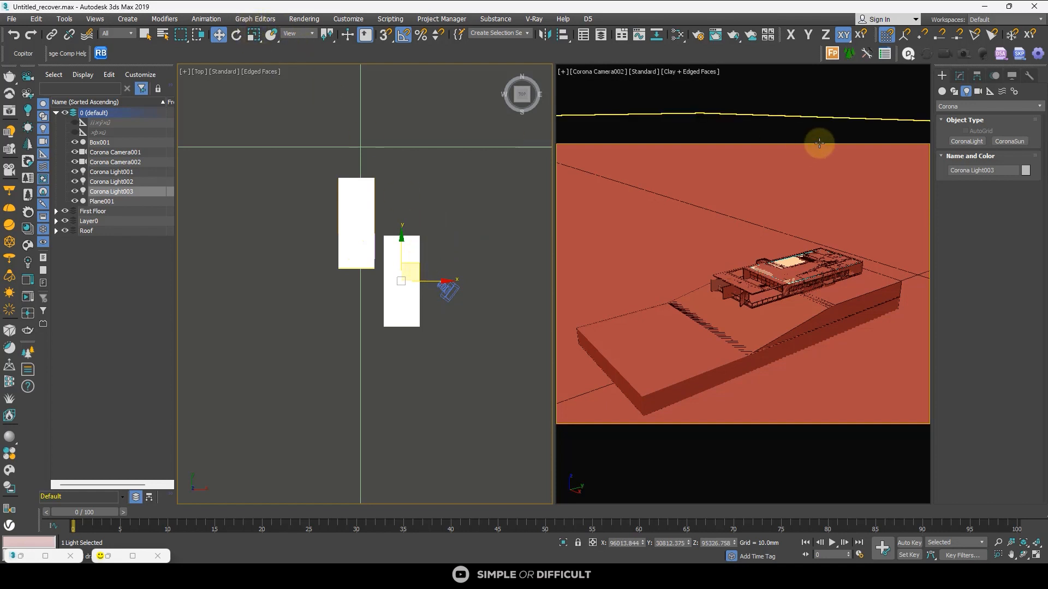
pyautogui.click(961, 75)
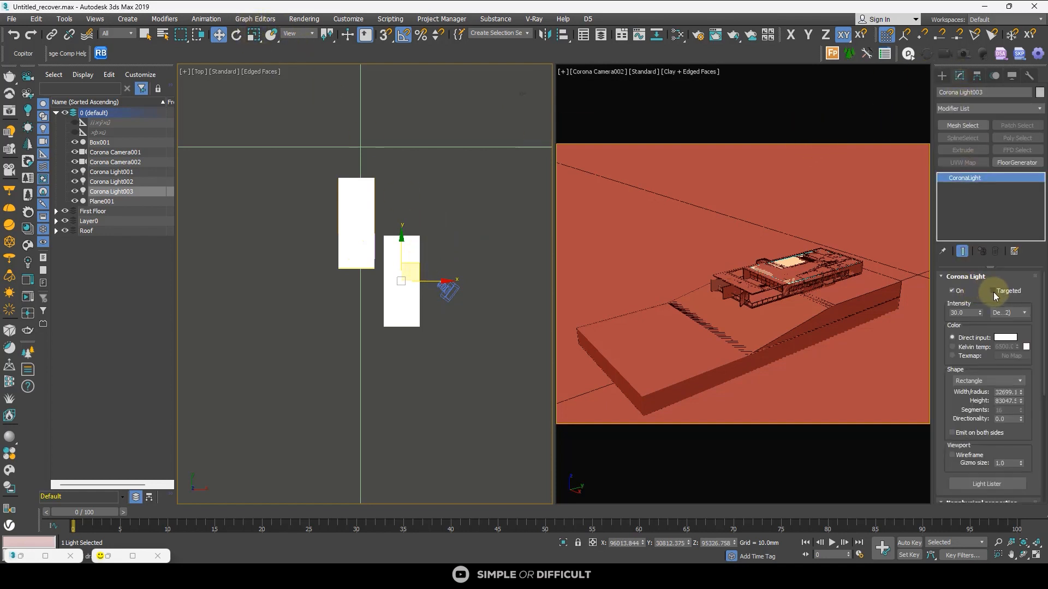
pyautogui.click(993, 291)
# Freeze the ground plane Plane001 in the scene explorer so it cannot be selected in the viewport.
pyautogui.keyDown('alt'); pyautogui.moveTo(444, 327); pyautogui.dragTo(402, 277, button='middle'); pyautogui.keyUp('alt')
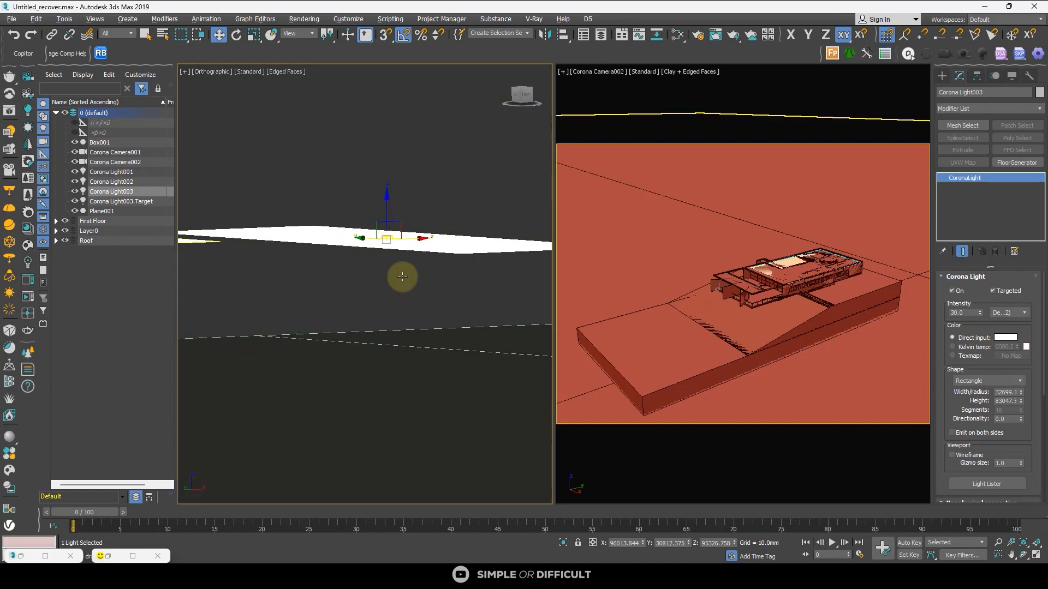
pyautogui.keyDown('alt'); pyautogui.moveTo(432, 201); pyautogui.dragTo(449, 187, button='middle'); pyautogui.keyUp('alt')
pyautogui.click(334, 295)
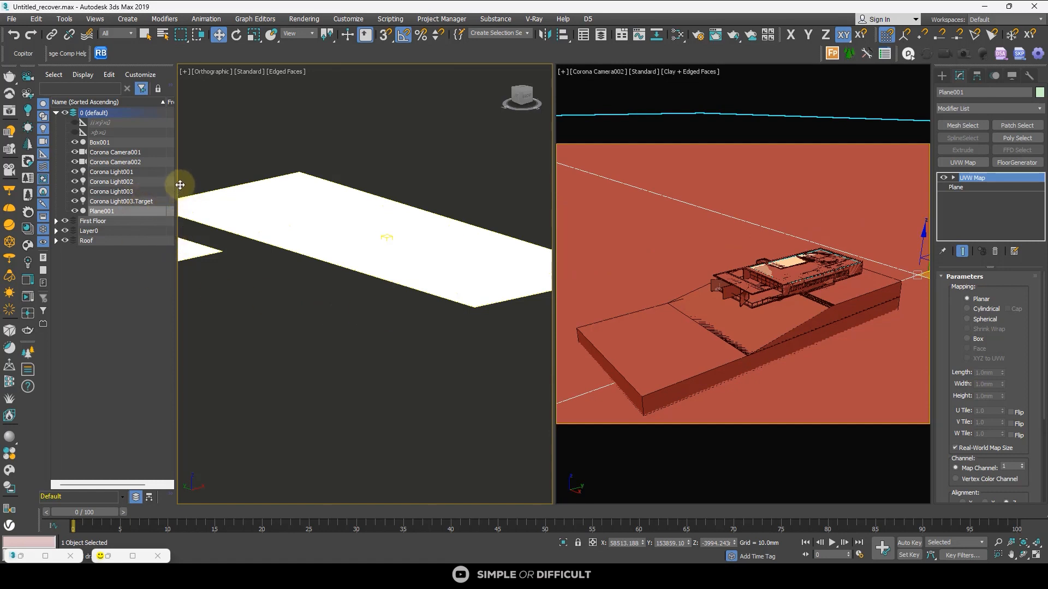
pyautogui.moveTo(174, 155); pyautogui.dragTo(396, 165)
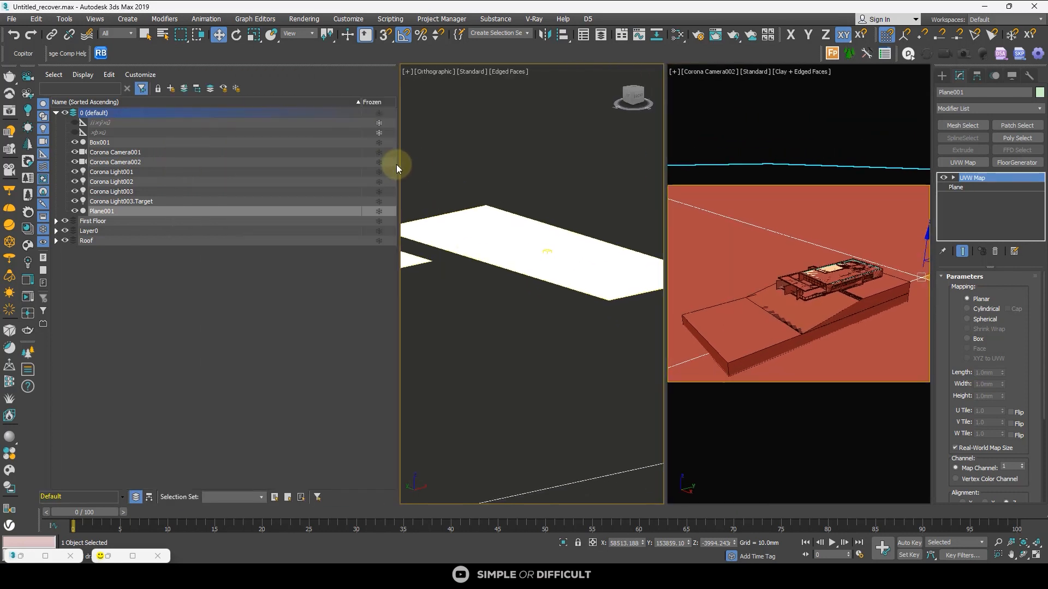
pyautogui.click(378, 210)
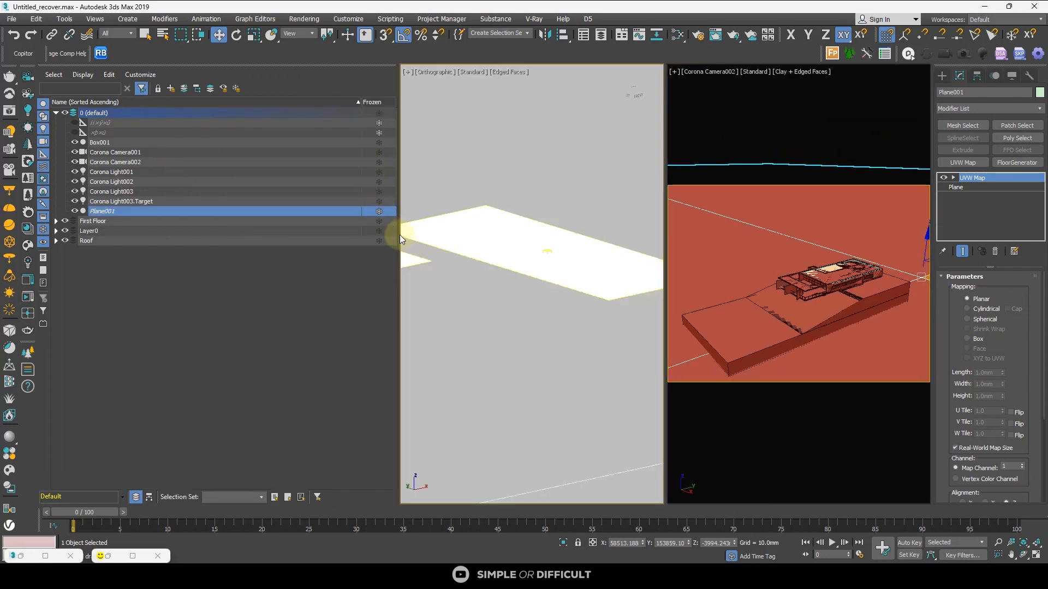
pyautogui.click(477, 310)
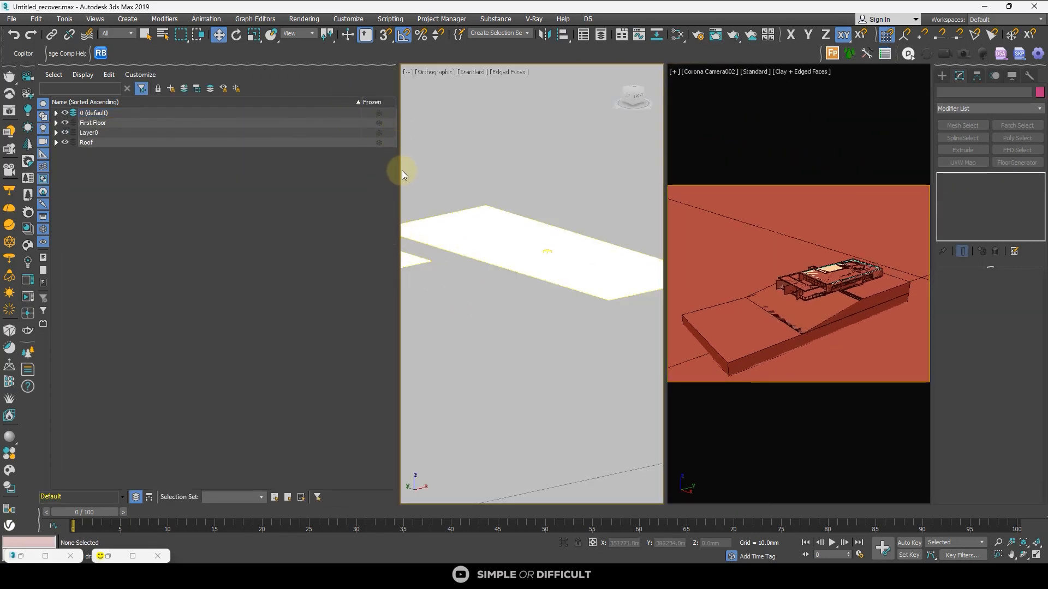
pyautogui.moveTo(396, 180); pyautogui.dragTo(204, 263)
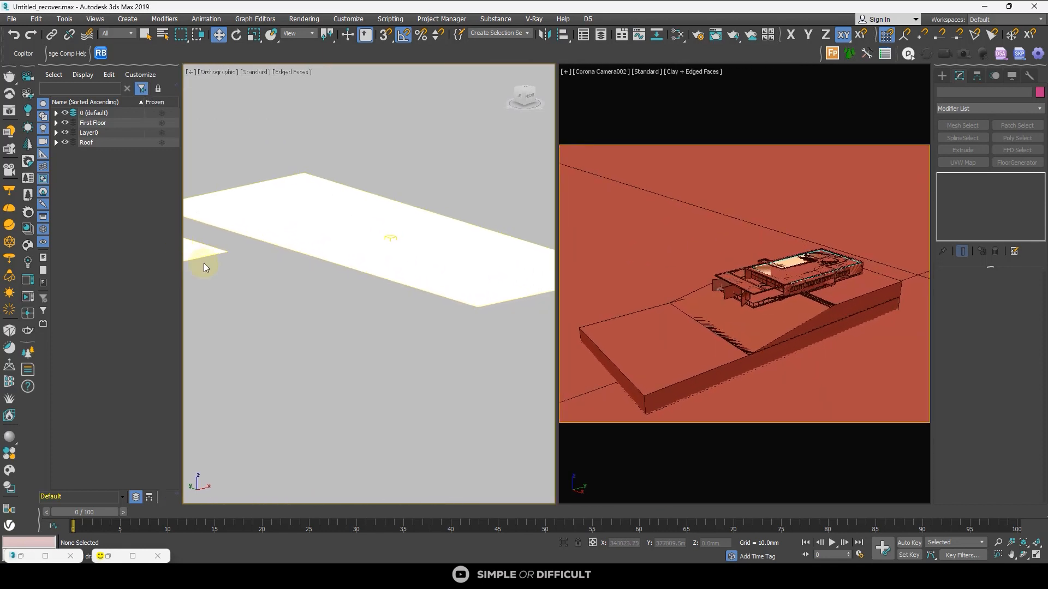
# Select Corona Light003's target and lower it along Z, well away from the light and below the ground plane.
pyautogui.middleClick(718, 233)
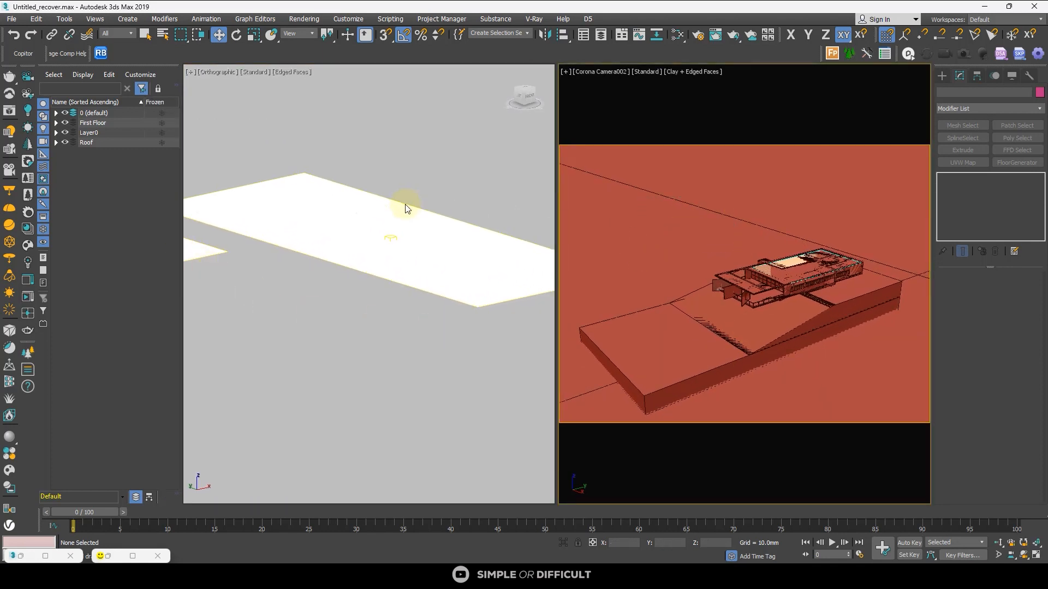
pyautogui.moveTo(416, 163); pyautogui.dragTo(349, 295)
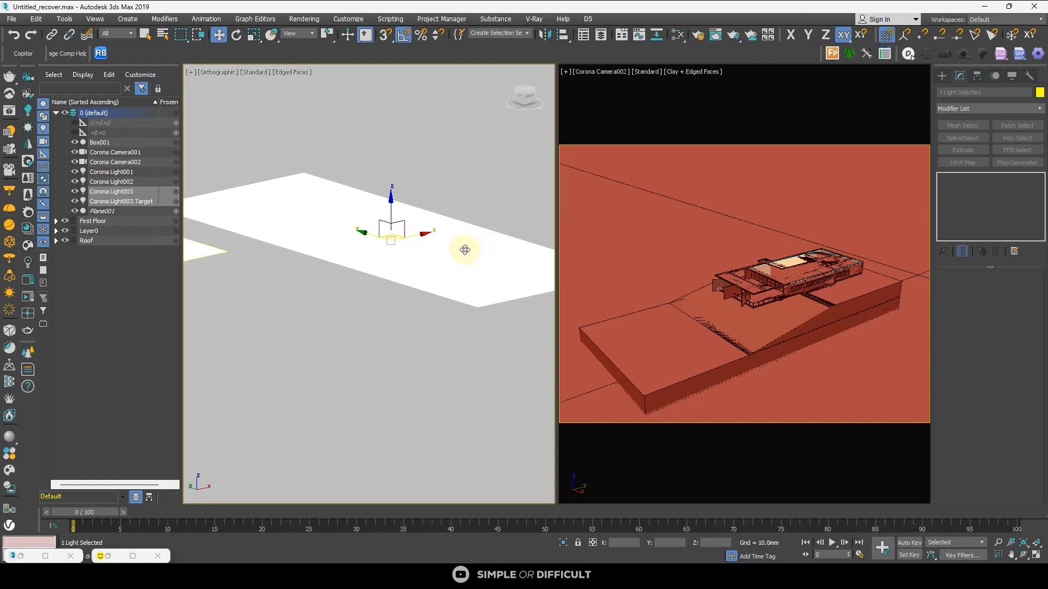
pyautogui.moveTo(395, 210); pyautogui.dragTo(391, 407)
pyautogui.click(120, 201)
pyautogui.scroll(-6, 399, 223)
pyautogui.moveTo(404, 259)
pyautogui.keyDown('alt'); pyautogui.mouseDown(button='middle')
pyautogui.moveTo(397, 284)
pyautogui.moveTo(346, 297)
pyautogui.moveTo(292, 251)
pyautogui.moveTo(322, 297)
pyautogui.moveTo(428, 280)
pyautogui.moveTo(407, 244)
pyautogui.mouseUp(button='middle'); pyautogui.keyUp('alt')
pyautogui.moveTo(397, 240); pyautogui.dragTo(386, 368)
pyautogui.moveTo(386, 369)
pyautogui.keyDown('alt'); pyautogui.mouseDown(button='middle')
pyautogui.moveTo(420, 369)
pyautogui.moveTo(334, 379)
pyautogui.moveTo(383, 388)
pyautogui.mouseUp(button='middle'); pyautogui.keyUp('alt')
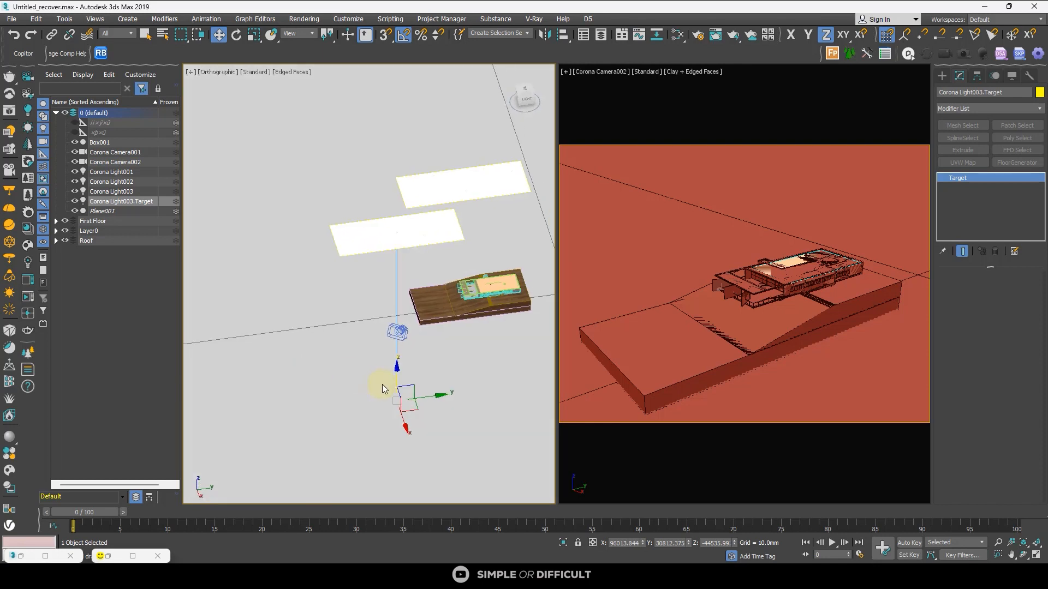
# From a side view, select Corona Light003's target and raise it along Z to the level of the wooden base.
pyautogui.click(414, 407)
pyautogui.moveTo(433, 376); pyautogui.dragTo(363, 438)
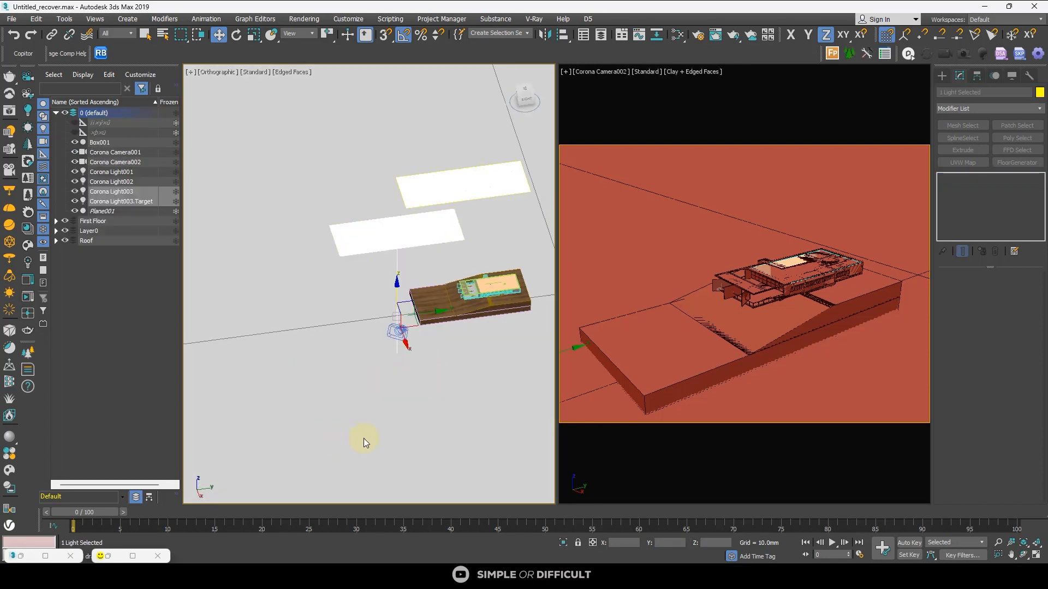
pyautogui.keyDown('alt'); pyautogui.moveTo(404, 346); pyautogui.dragTo(435, 294, button='middle'); pyautogui.keyUp('alt')
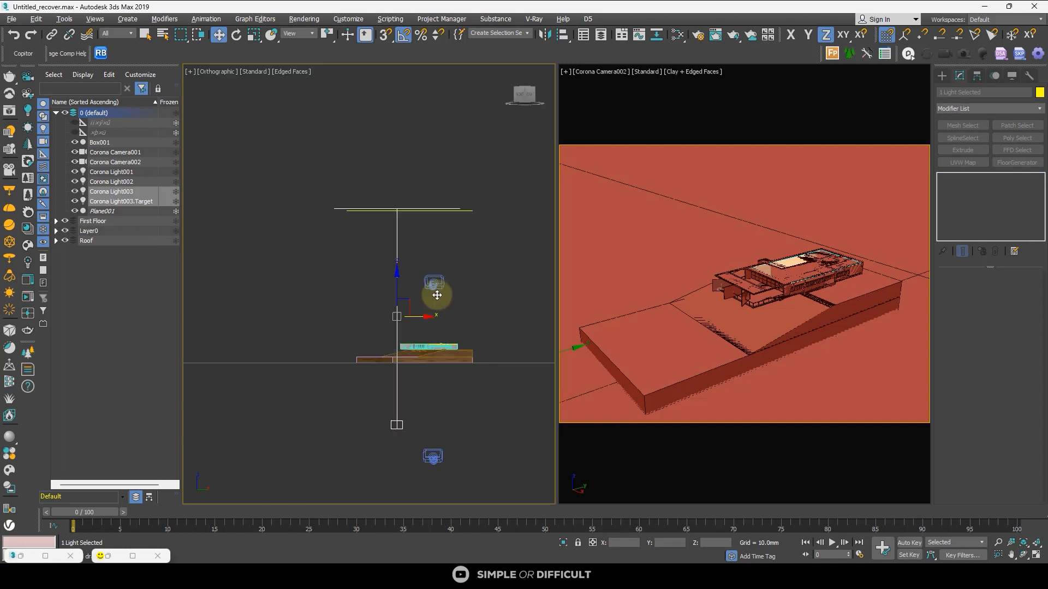
pyautogui.click(439, 415)
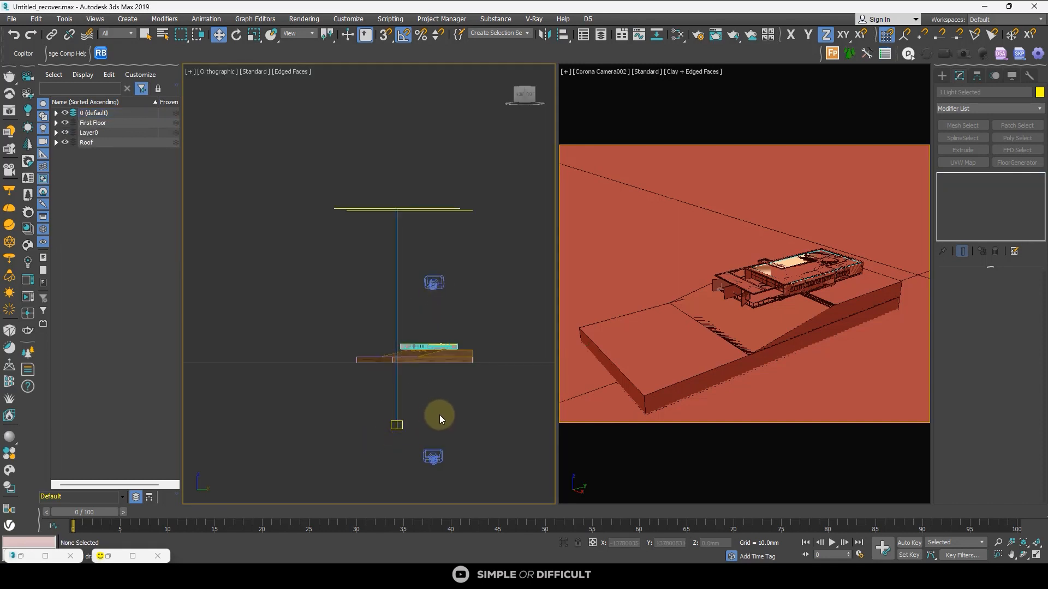
pyautogui.click(401, 427)
pyautogui.moveTo(397, 399); pyautogui.dragTo(393, 329)
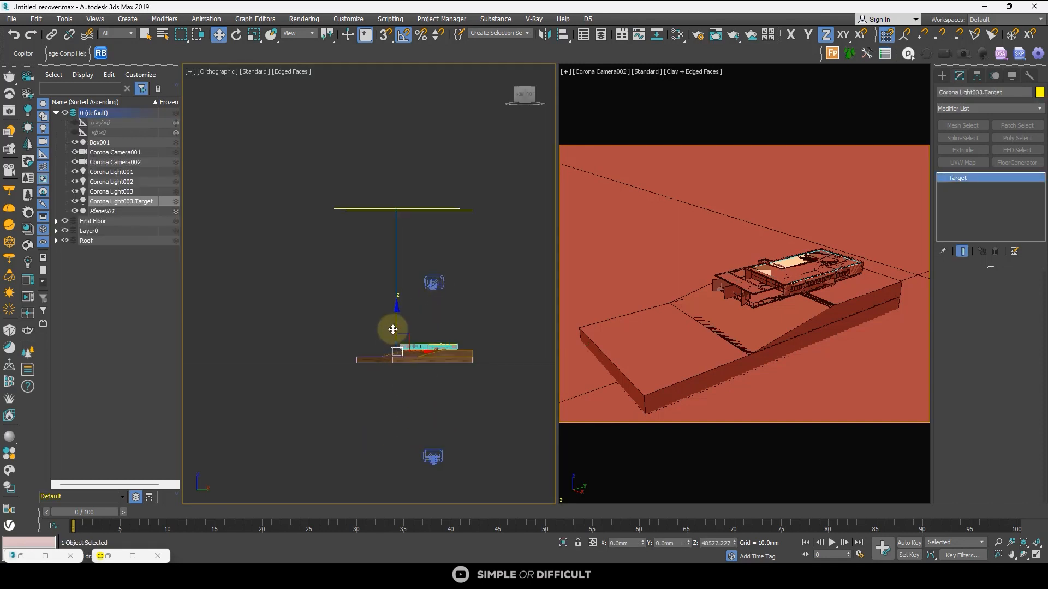
# Move Corona Light003's target in the XY plane onto the wooden base beside the house to aim the light.
pyautogui.keyDown('alt'); pyautogui.moveTo(399, 336); pyautogui.dragTo(418, 364, button='middle'); pyautogui.keyUp('alt')
pyautogui.moveTo(419, 355); pyautogui.dragTo(404, 311)
pyautogui.keyDown('alt'); pyautogui.moveTo(404, 311); pyautogui.dragTo(412, 304, button='middle'); pyautogui.keyUp('alt')
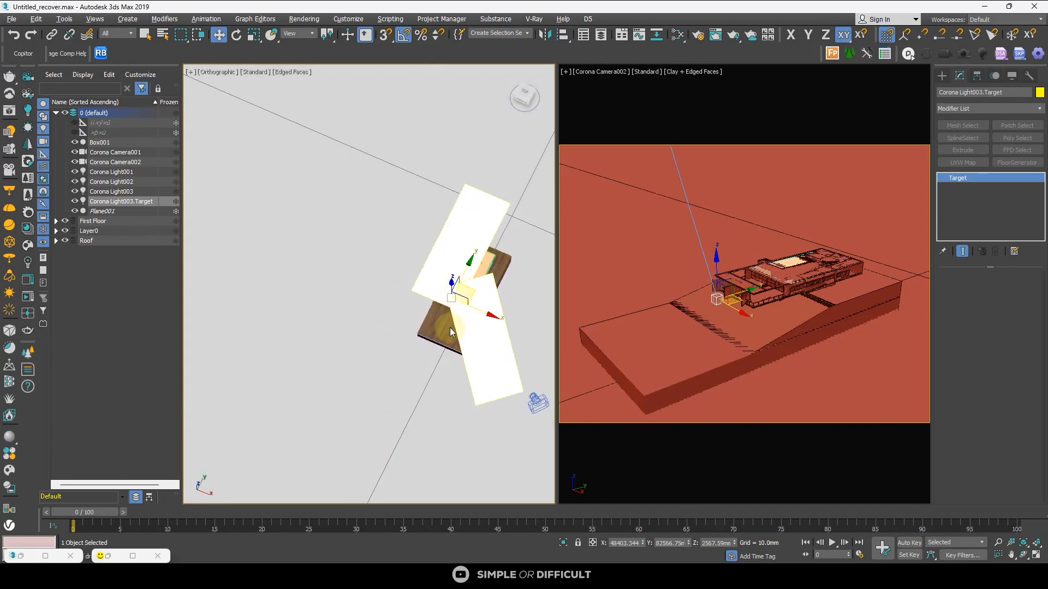
# Select Corona Light003 and resize its rectangle to a width of about 105945 mm and a height of about 53150 mm.
pyautogui.click(942, 76)
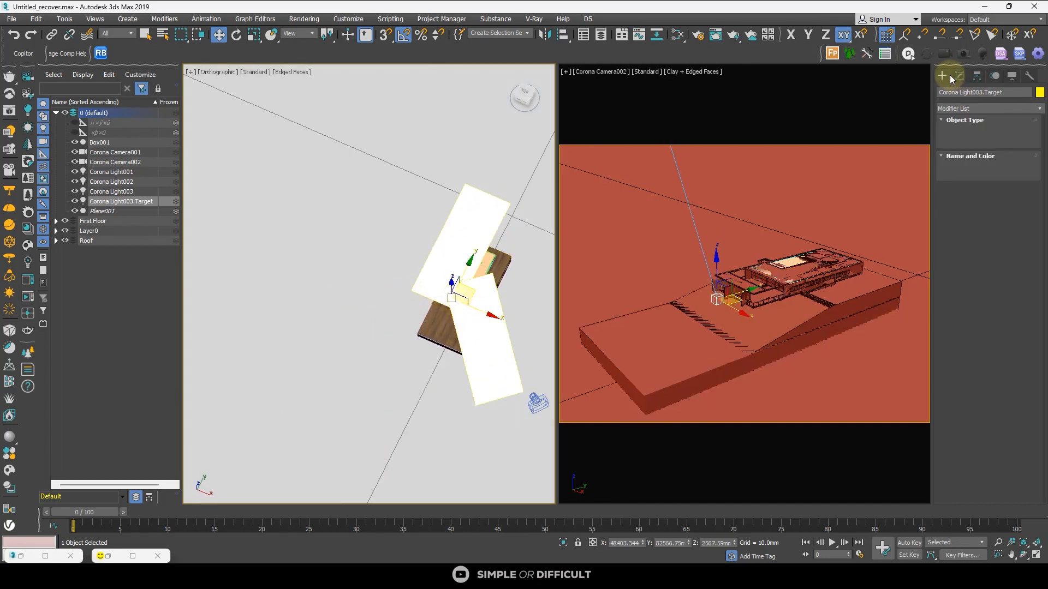
pyautogui.click(960, 76)
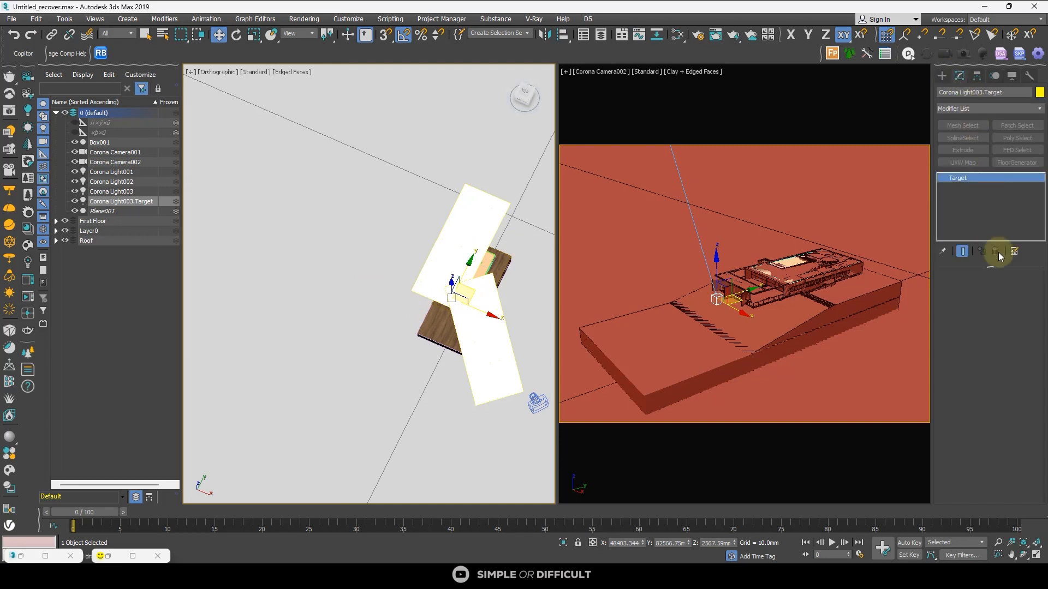
pyautogui.click(716, 298)
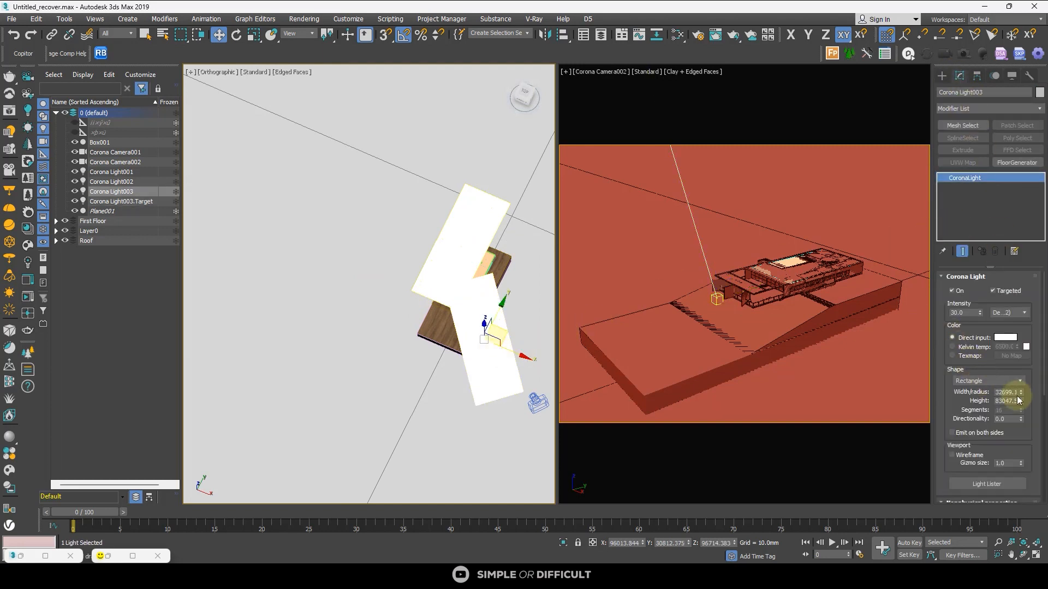
pyautogui.moveTo(1022, 394); pyautogui.dragTo(1022, 269)
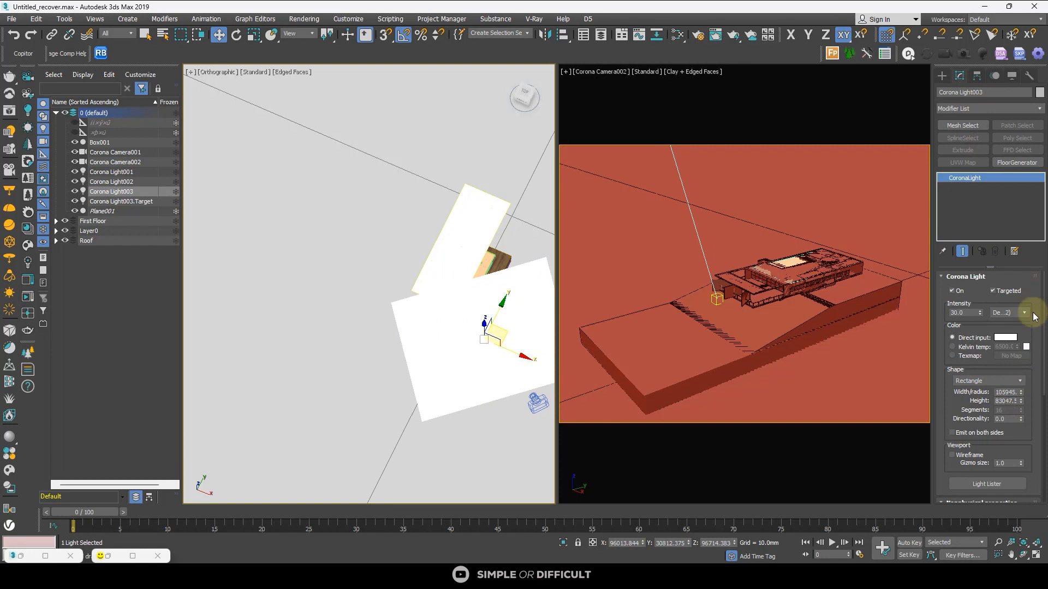
pyautogui.moveTo(1022, 401); pyautogui.dragTo(1022, 416)
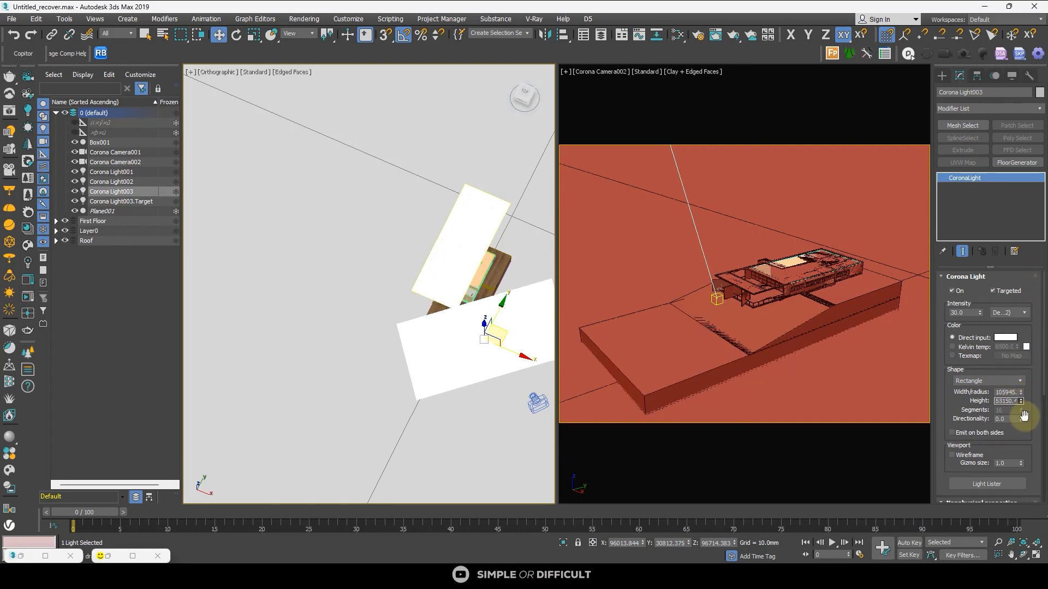
# Lower Corona Light003 along Z to about 64751 mm, keeping it aimed at the wooden base.
pyautogui.scroll(-2, 309, 328)
pyautogui.keyDown('alt'); pyautogui.moveTo(309, 326); pyautogui.dragTo(333, 289, button='middle'); pyautogui.keyUp('alt')
pyautogui.moveTo(428, 257); pyautogui.dragTo(464, 295)
pyautogui.keyDown('alt'); pyautogui.moveTo(464, 295); pyautogui.dragTo(447, 330, button='middle'); pyautogui.keyUp('alt')
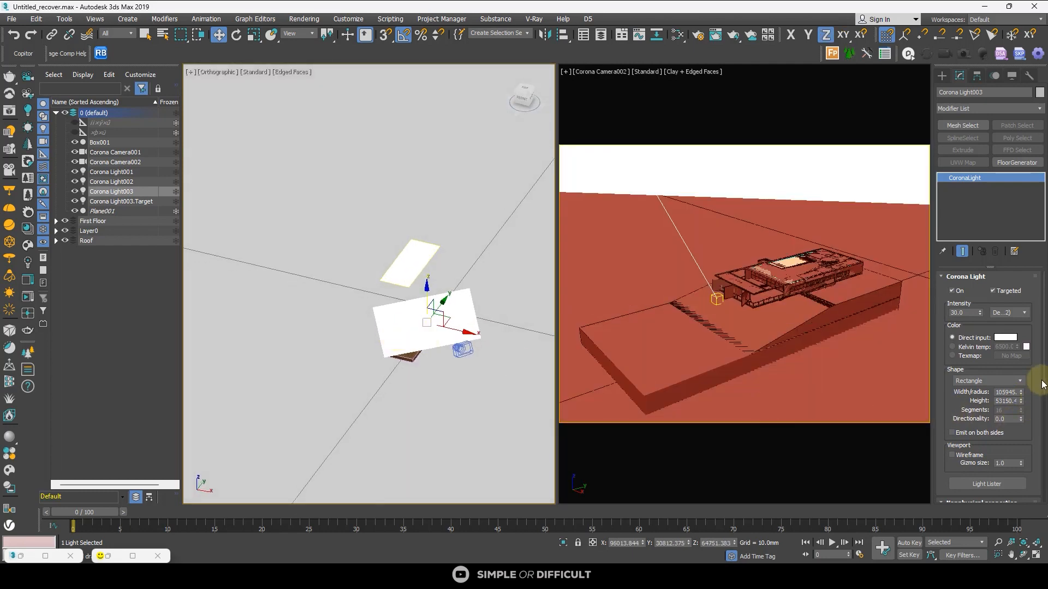
# Turn off Corona Light003's visibility directly, in reflections and in refractions, and stop it from occluding other lights.
pyautogui.scroll(-1, 1042, 401)
pyautogui.moveTo(1042, 398); pyautogui.dragTo(1041, 445)
pyautogui.click(981, 423)
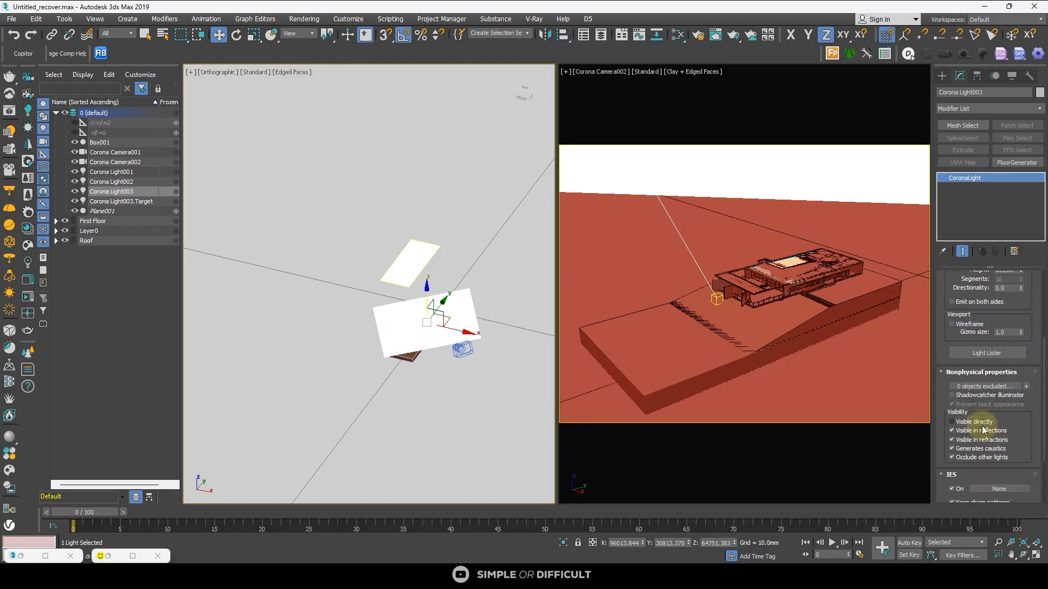
pyautogui.click(966, 458)
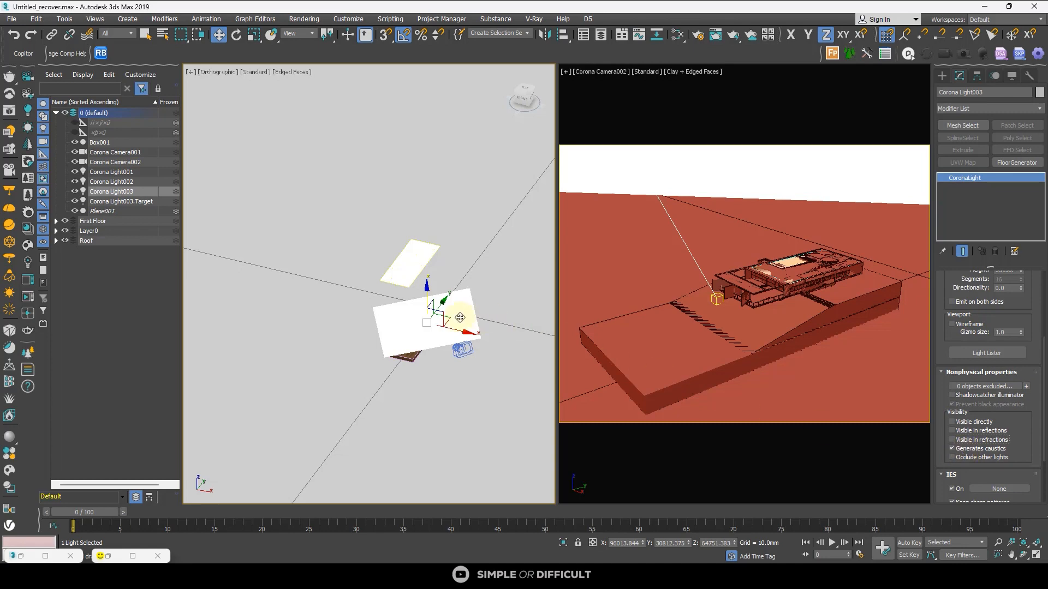
# Lower Corona Light003 along Z to about 42178 mm.
pyautogui.keyDown('alt'); pyautogui.moveTo(459, 318); pyautogui.dragTo(449, 257, button='middle'); pyautogui.keyUp('alt')
pyautogui.moveTo(450, 257); pyautogui.dragTo(460, 279)
pyautogui.keyDown('alt'); pyautogui.moveTo(461, 279); pyautogui.dragTo(310, 303, button='middle'); pyautogui.keyUp('alt')
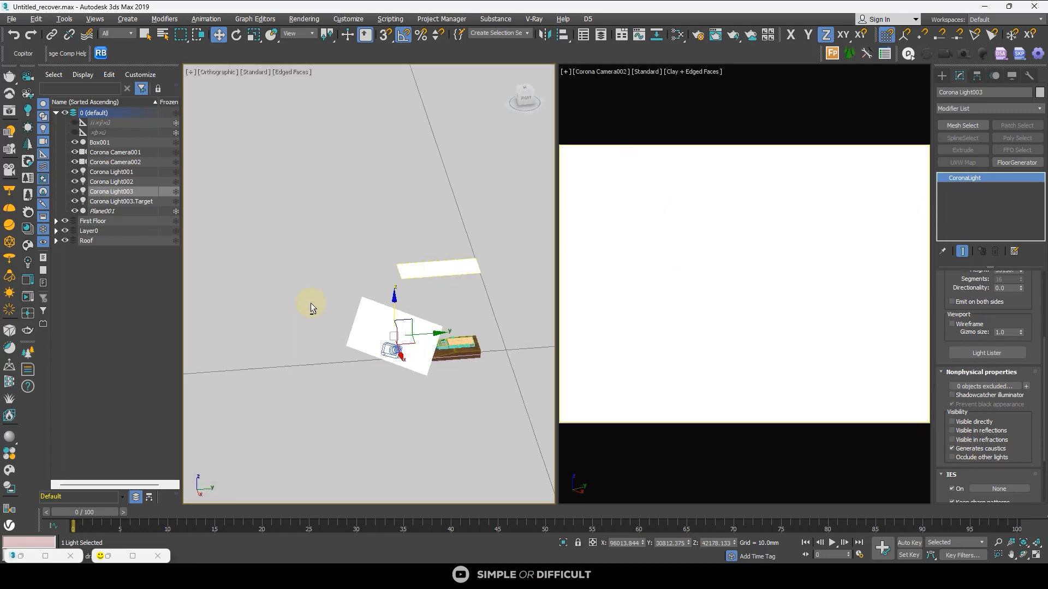
# Move Corona Light003 in the XY plane behind the camera, to about X 152329 mm and Y 12845 mm.
pyautogui.moveTo(410, 347); pyautogui.dragTo(424, 353)
pyautogui.keyDown('alt'); pyautogui.moveTo(424, 353); pyautogui.dragTo(386, 344, button='middle'); pyautogui.keyUp('alt')
pyautogui.moveTo(381, 330); pyautogui.dragTo(344, 317)
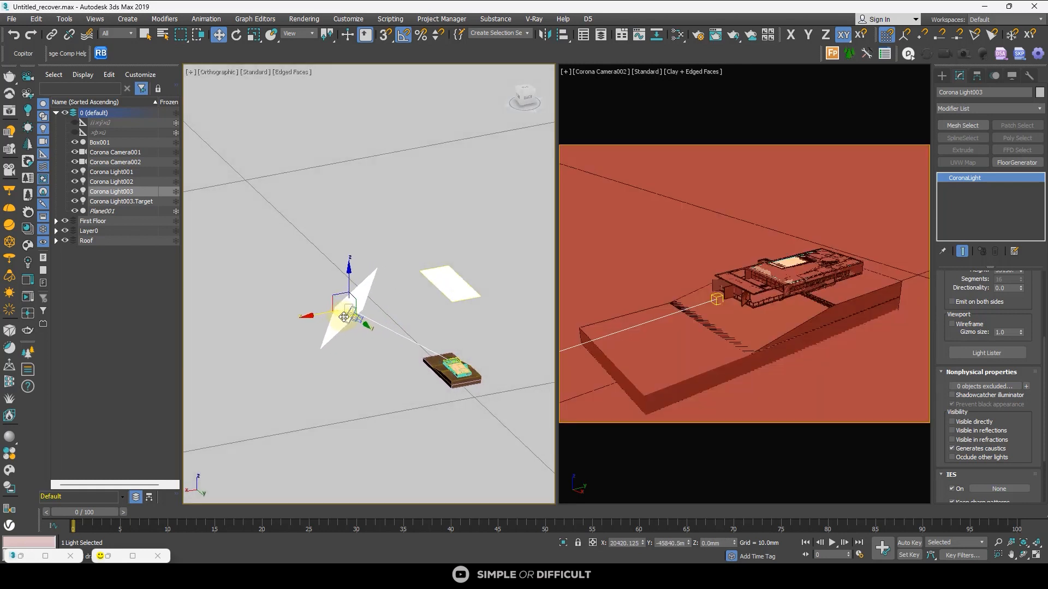
pyautogui.keyDown('alt'); pyautogui.moveTo(319, 309); pyautogui.dragTo(389, 348, button='middle'); pyautogui.keyUp('alt')
pyautogui.press('t')
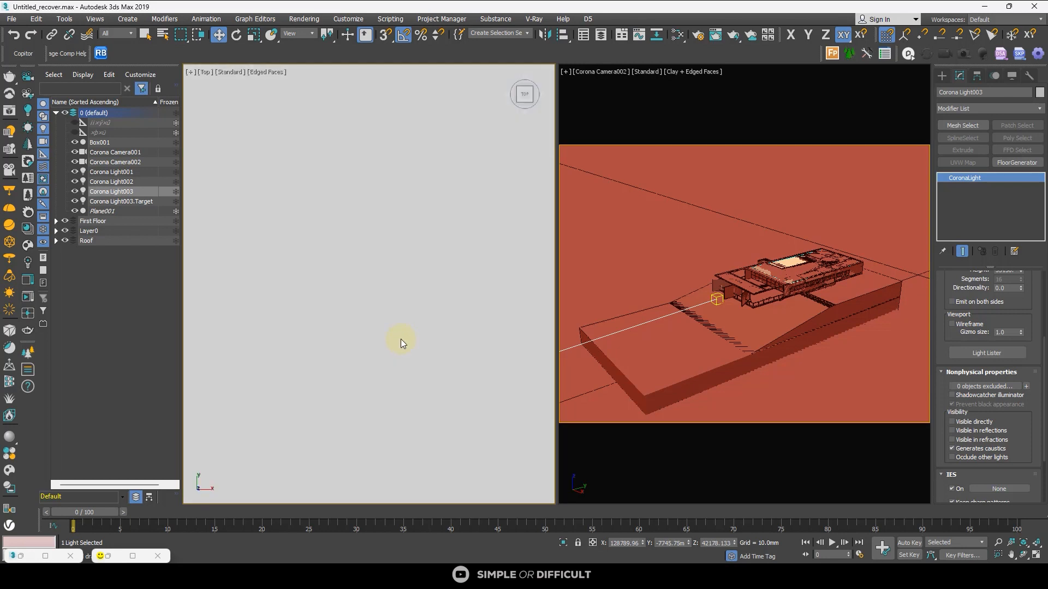
pyautogui.press('z')
pyautogui.moveTo(459, 354); pyautogui.dragTo(503, 320)
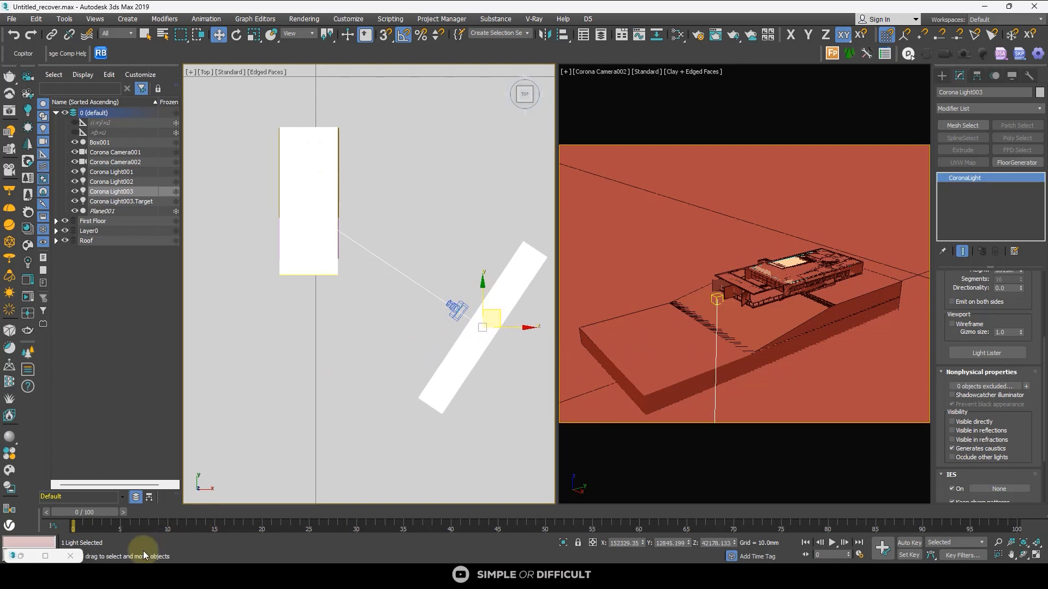
# Start the interactive render of Corona Camera002 and shrink the frame buffer so the light's settings are accessible beside it.
pyautogui.click(134, 556)
pyautogui.click(1041, 22)
pyautogui.click(1034, 34)
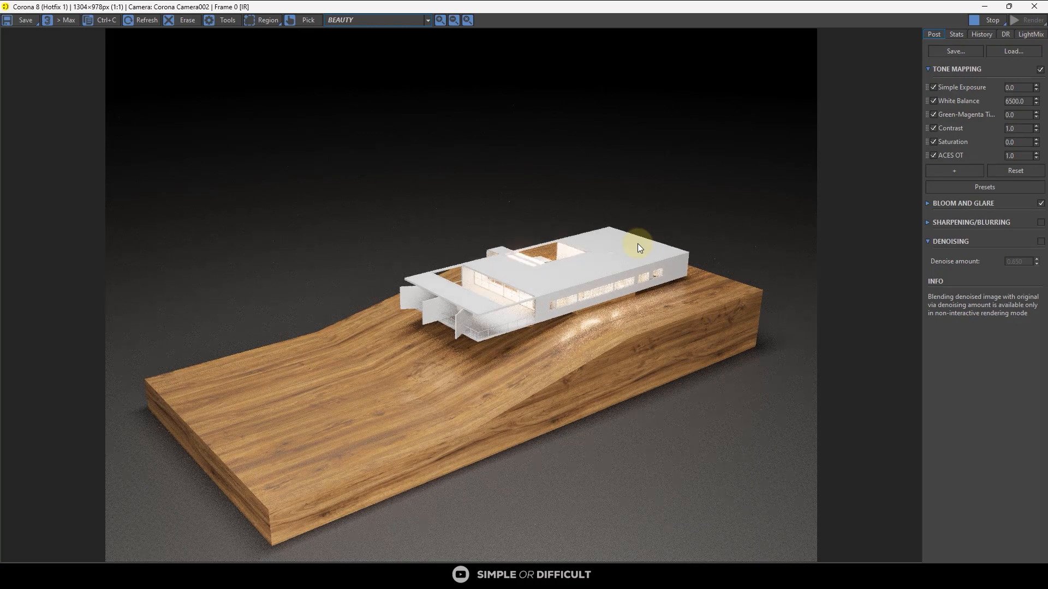
pyautogui.moveTo(872, 2); pyautogui.dragTo(387, 67)
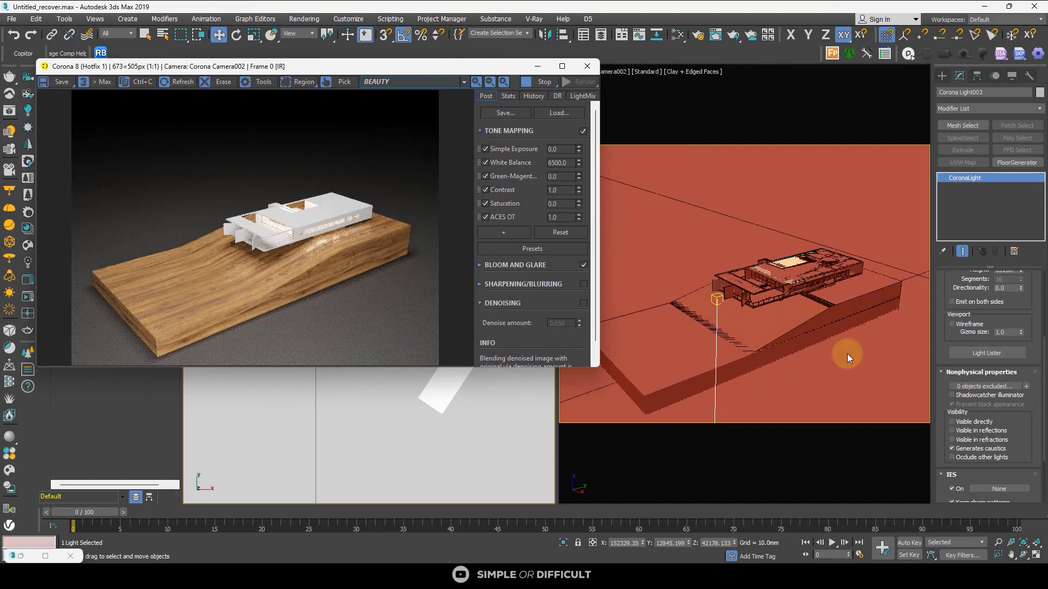
# Set Corona Light003's intensity to 5, comparing it in the interactive render with a trial value of 8.
pyautogui.scroll(3, 980, 320)
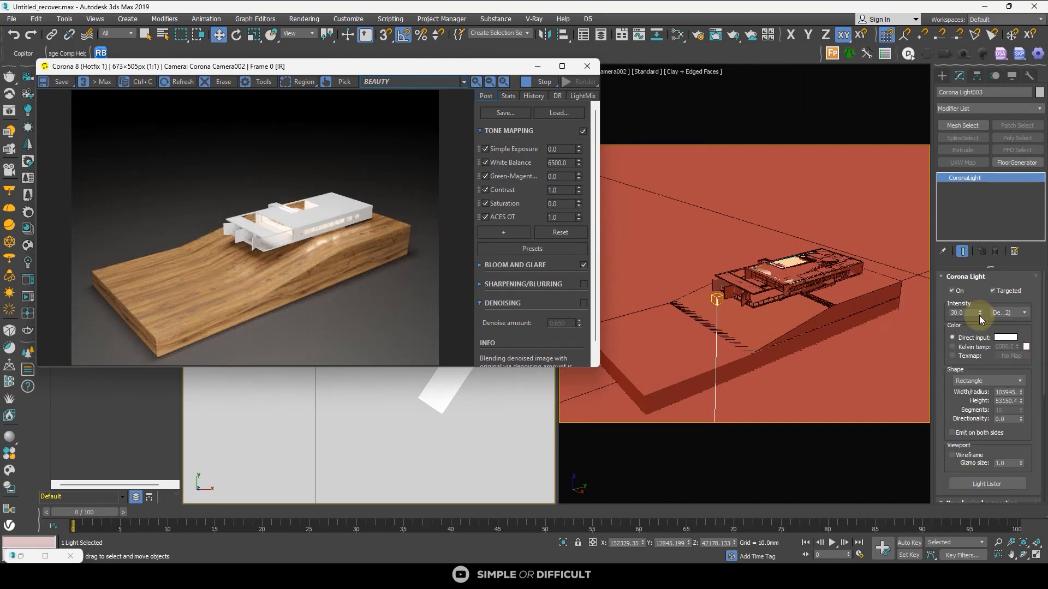
pyautogui.click(964, 313)
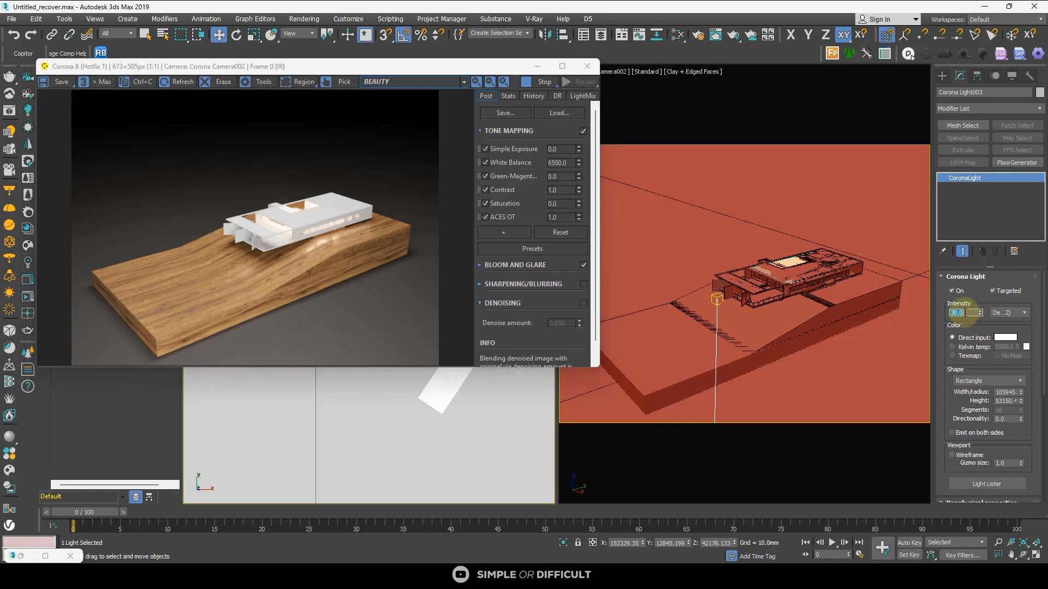
pyautogui.write('5')
pyautogui.press('Return')
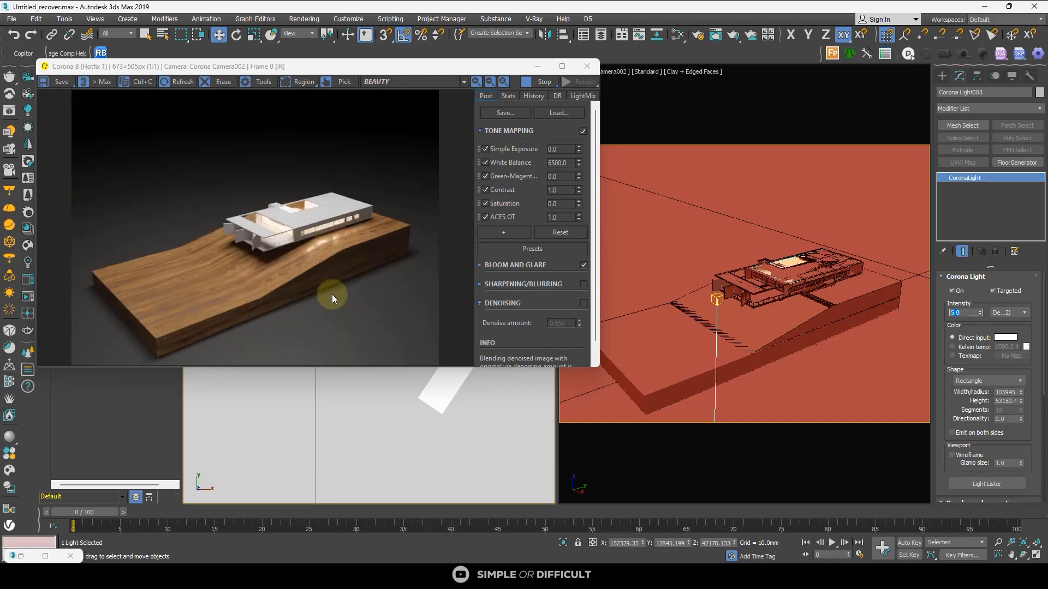
pyautogui.write('8')
pyautogui.press('Return')
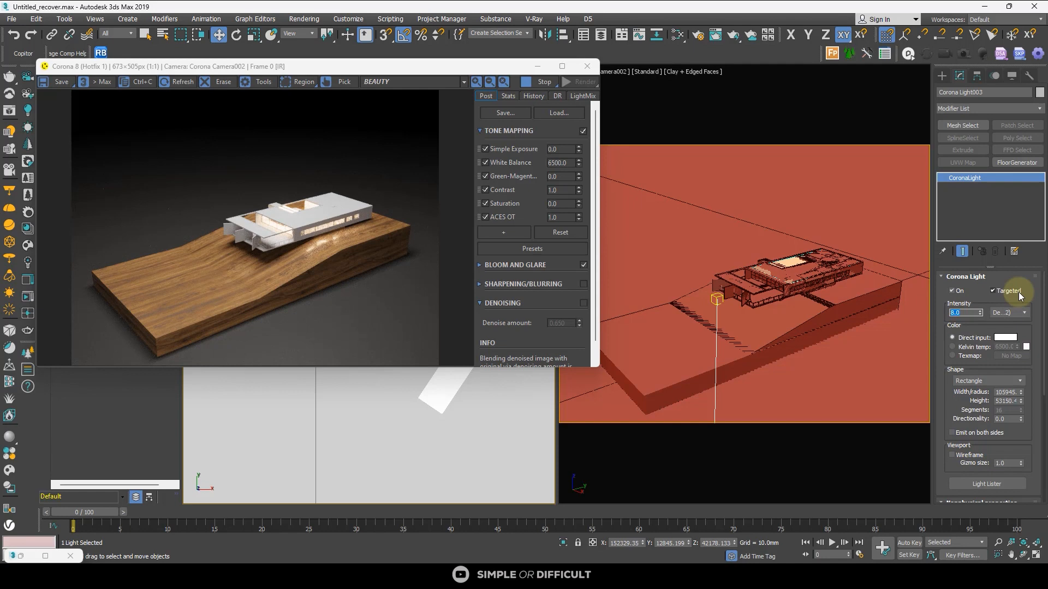
pyautogui.write('5')
pyautogui.press('Return')
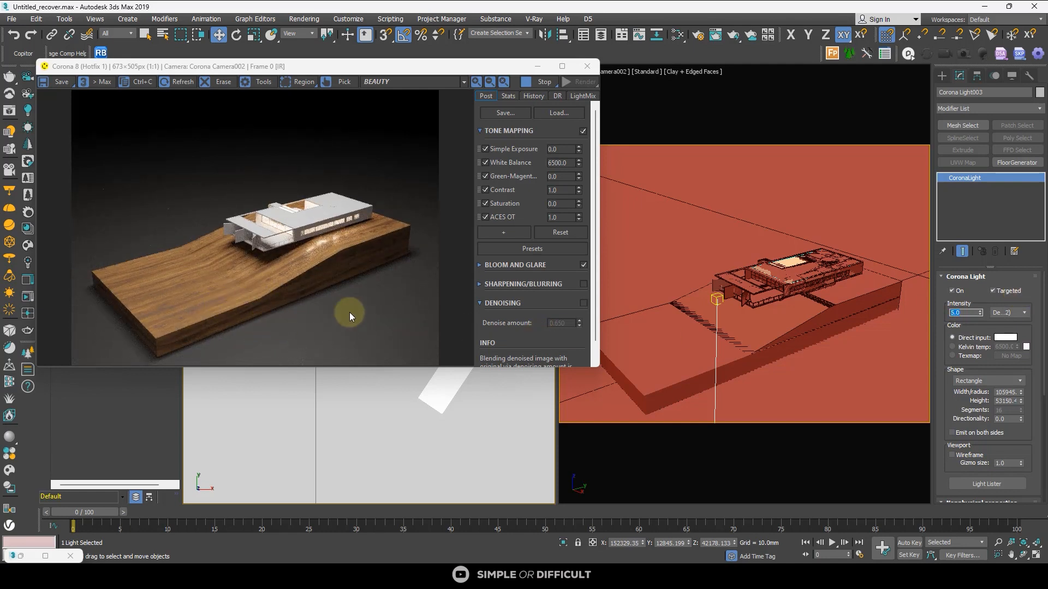
# Inspect the interactive render in the enlarged frame buffer, stop rendering and put the frame buffer away.
pyautogui.scroll(1, 316, 307)
pyautogui.click(561, 66)
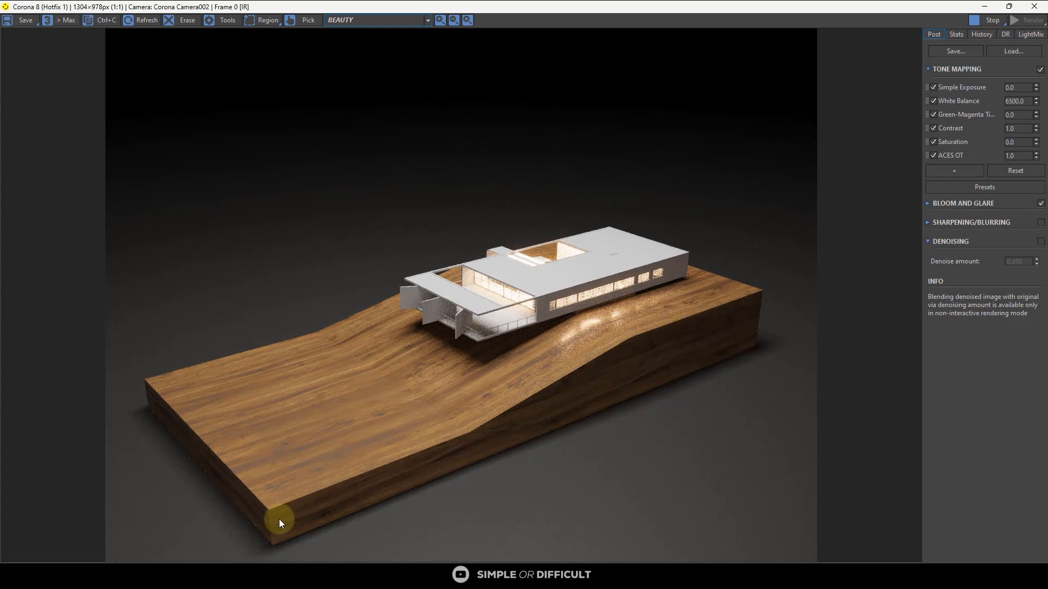
pyautogui.click(980, 22)
pyautogui.moveTo(967, 9); pyautogui.dragTo(473, 112)
pyautogui.click(454, 109)
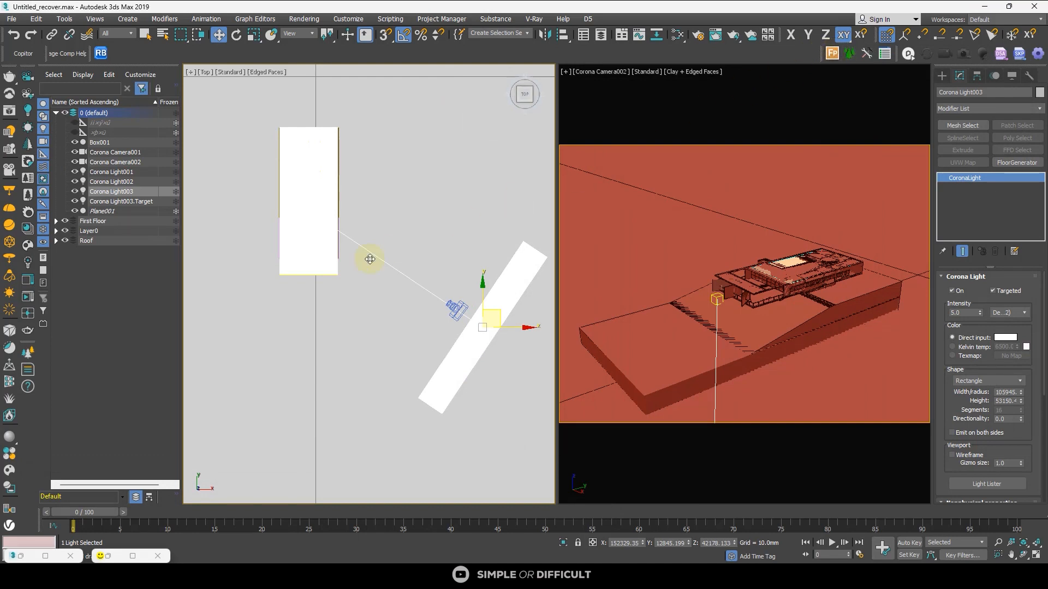
# Switch the top view of the house and base to wireframe display.
pyautogui.scroll(-5, 370, 257)
pyautogui.scroll(5, 377, 235)
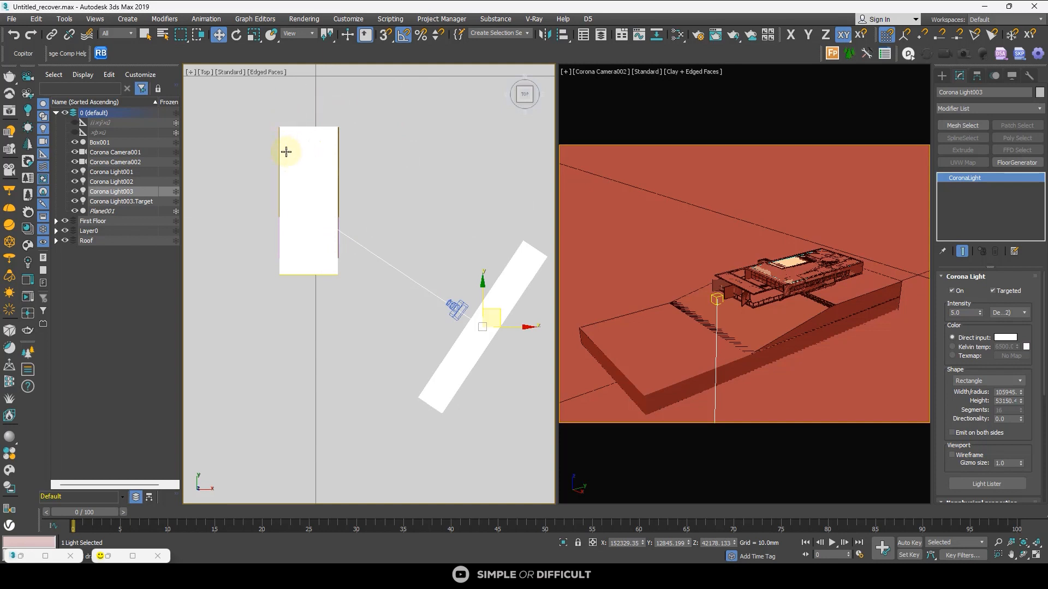
pyautogui.scroll(2, 298, 156)
pyautogui.press('F3')
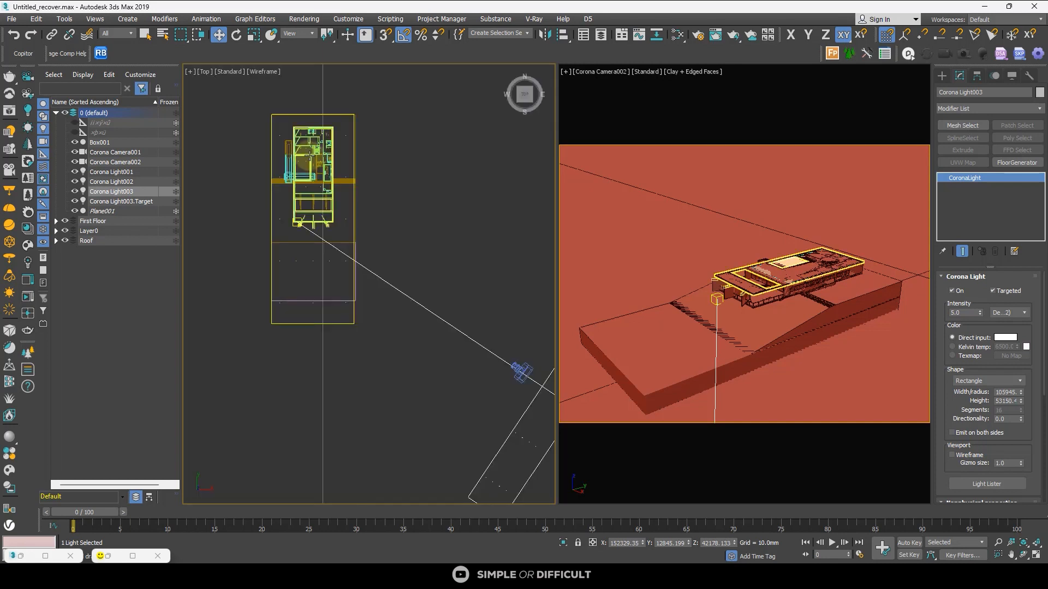
# Start a Forest Pro object and open the 3D Starter Library for choosing its model.
pyautogui.click(836, 54)
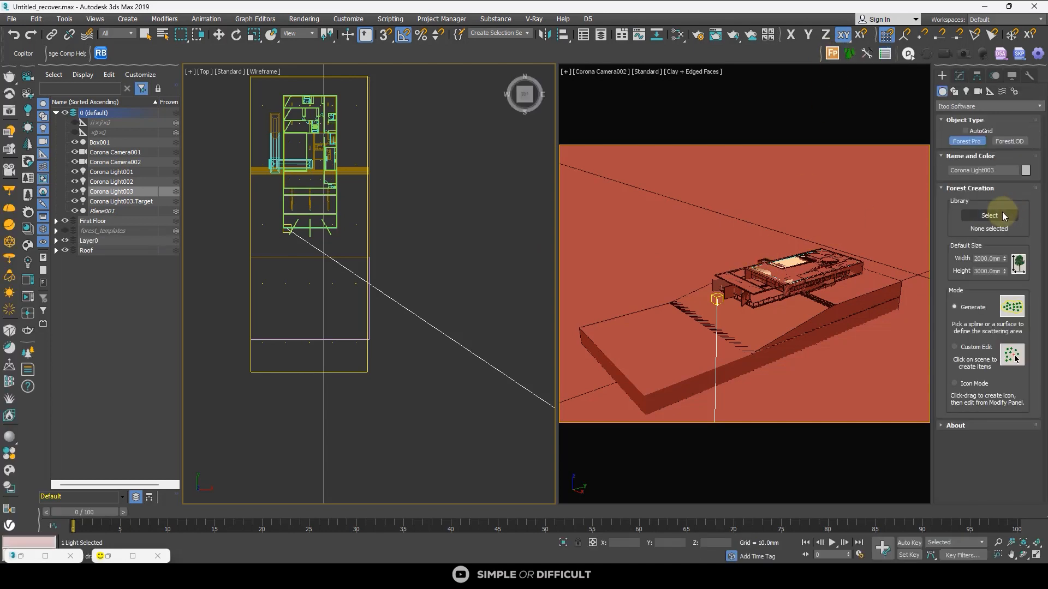
pyautogui.click(1002, 211)
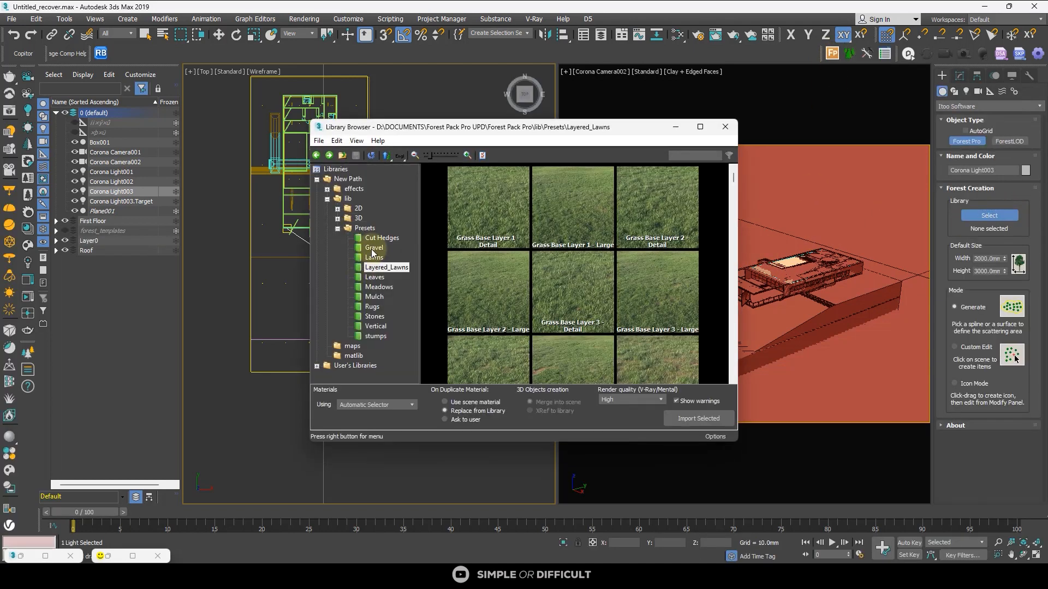
pyautogui.click(348, 219)
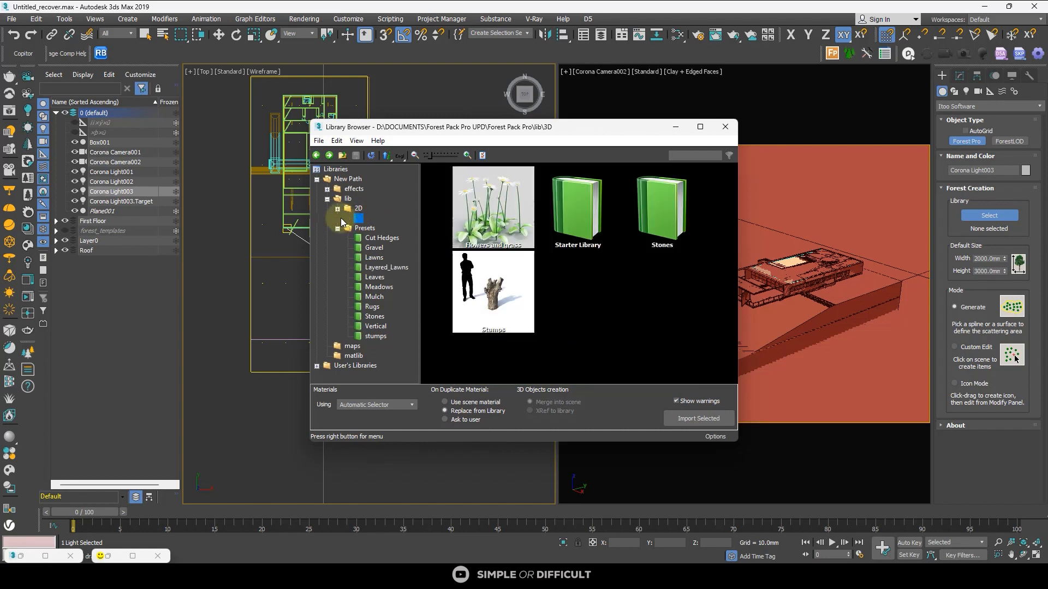
pyautogui.click(336, 218)
pyautogui.click(379, 238)
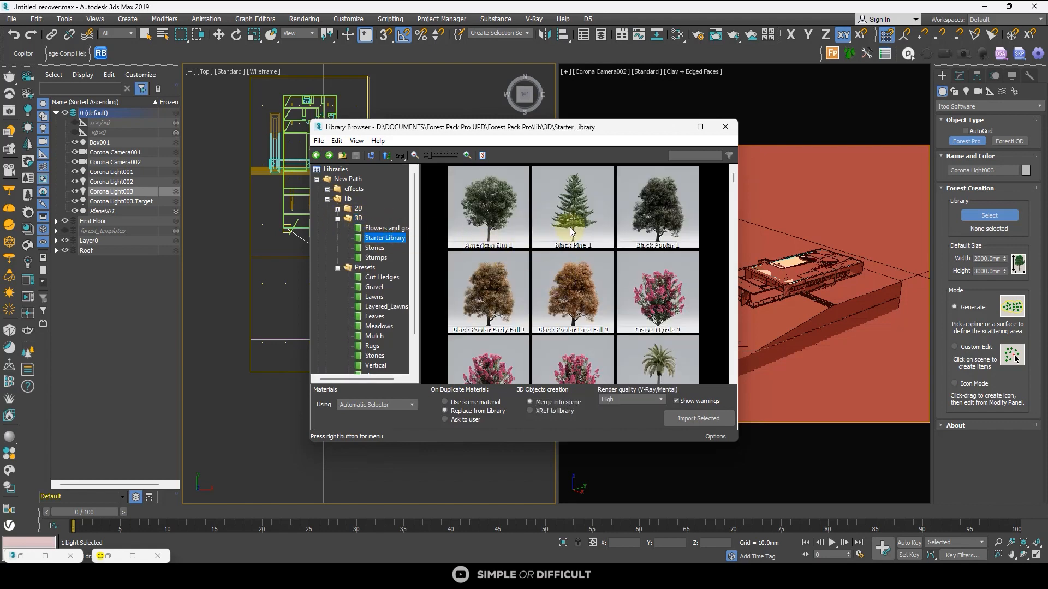
# Pick Black Pine 1 and look through the other tree models in the Starter Library.
pyautogui.moveTo(553, 126); pyautogui.dragTo(798, 106)
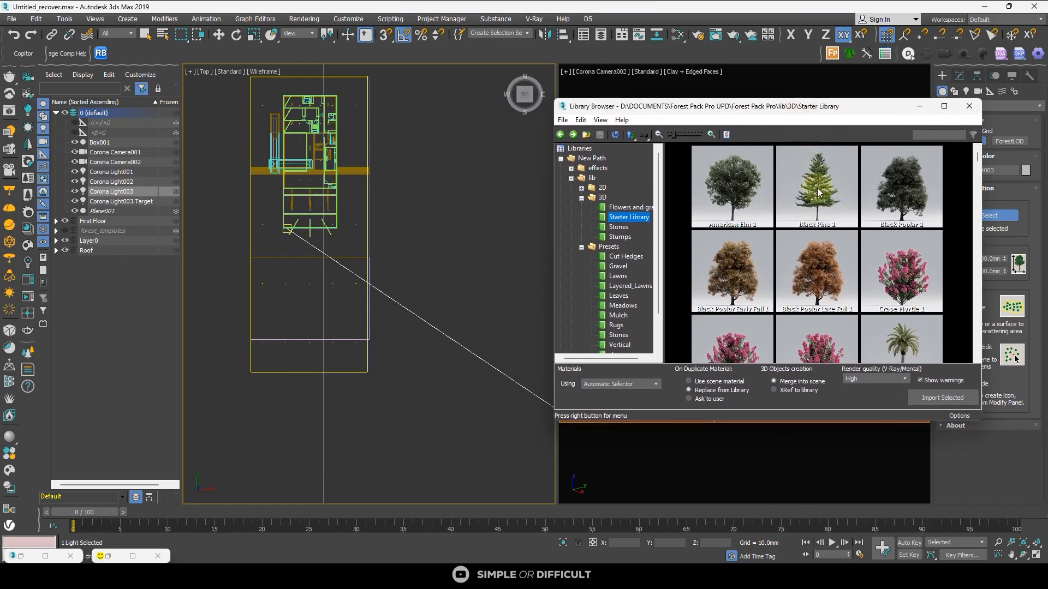
pyautogui.moveTo(817, 192); pyautogui.dragTo(284, 333)
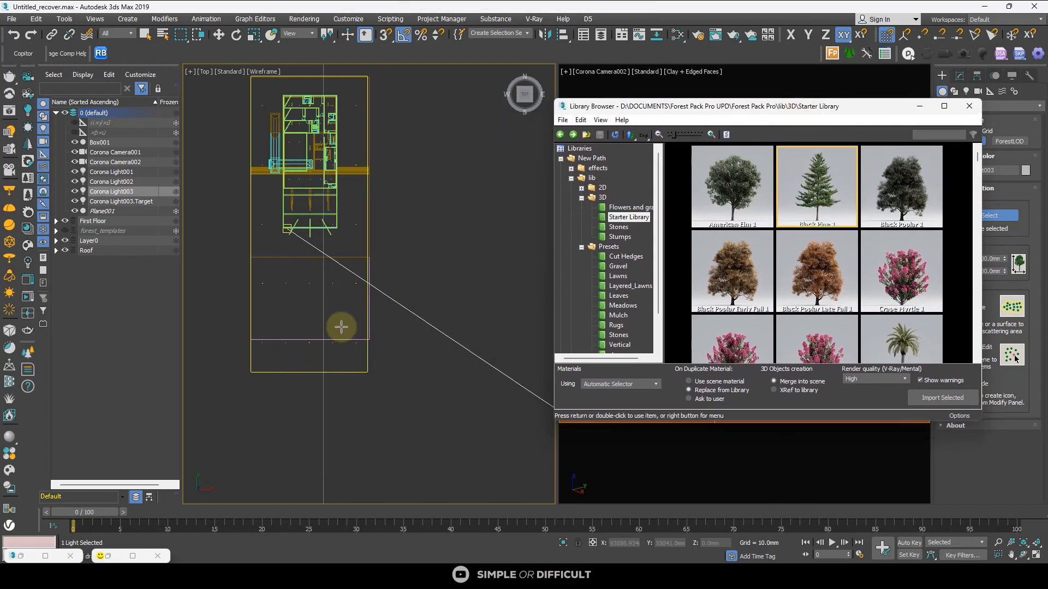
pyautogui.scroll(-5, 824, 294)
pyautogui.scroll(-2, 879, 286)
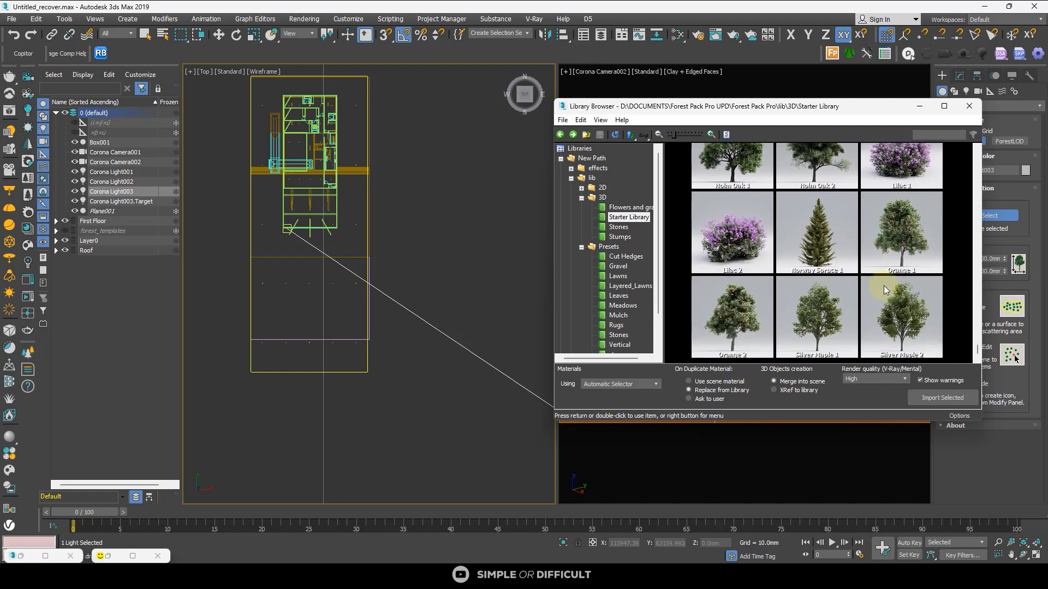
pyautogui.scroll(5, 883, 285)
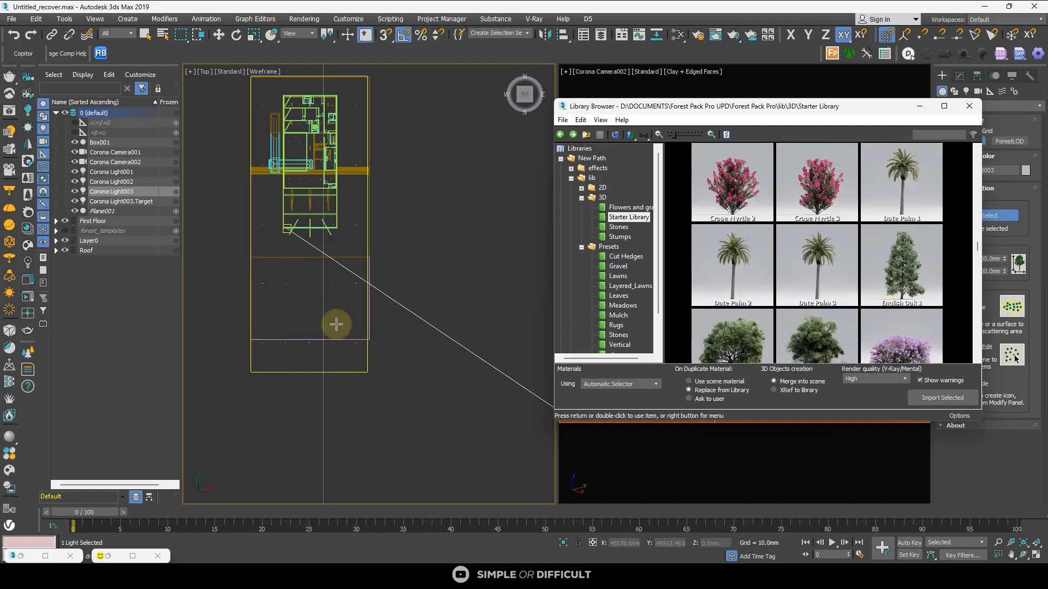
# Set the Forest Pro mode to Custom Edit and import Black Pine 1 from the Starter Library.
pyautogui.moveTo(843, 117); pyautogui.dragTo(712, 103)
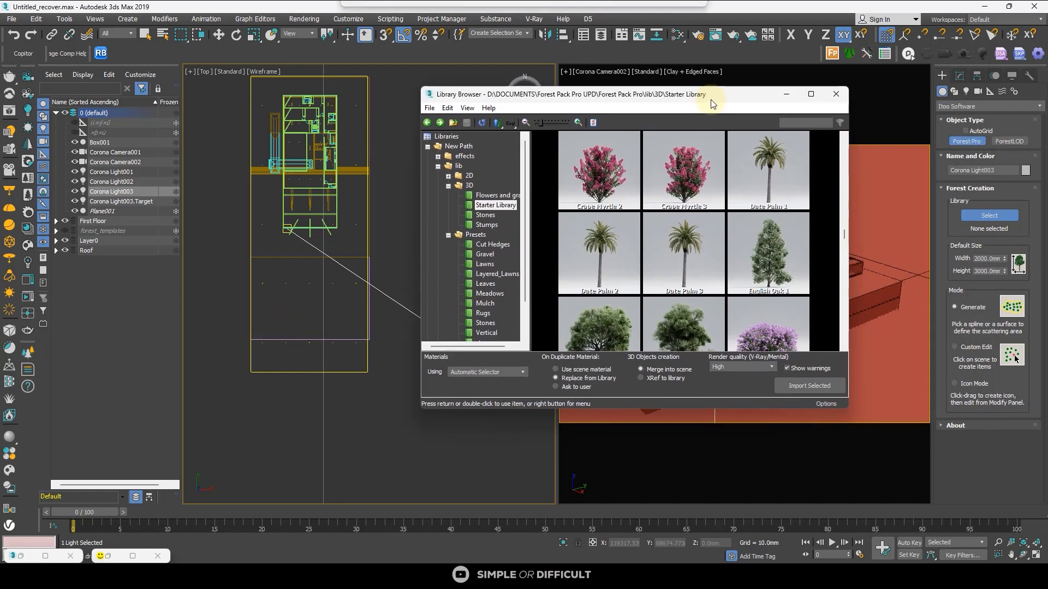
pyautogui.click(958, 347)
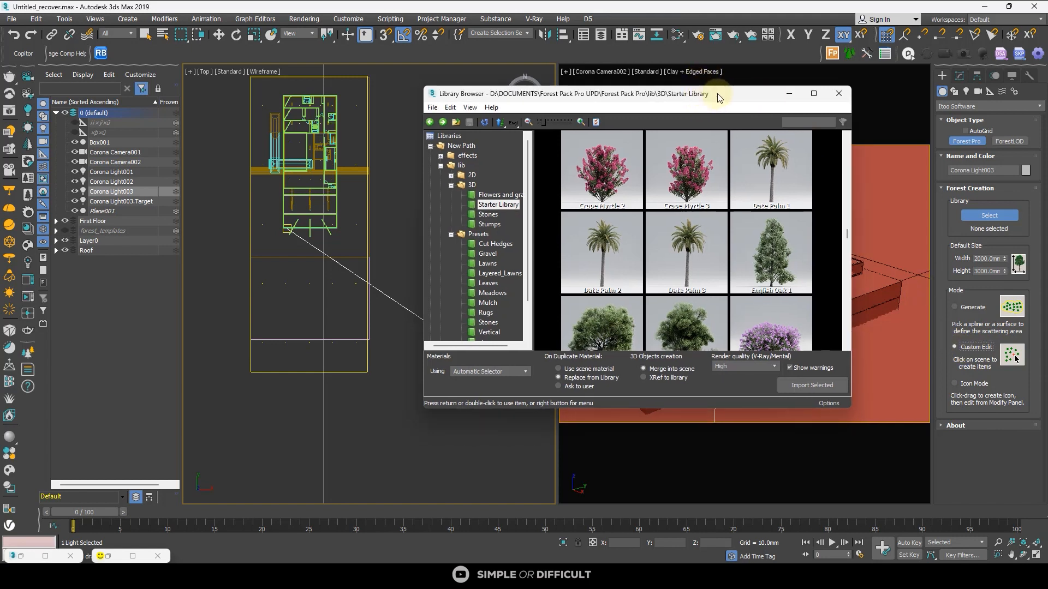
pyautogui.moveTo(709, 94); pyautogui.dragTo(755, 94)
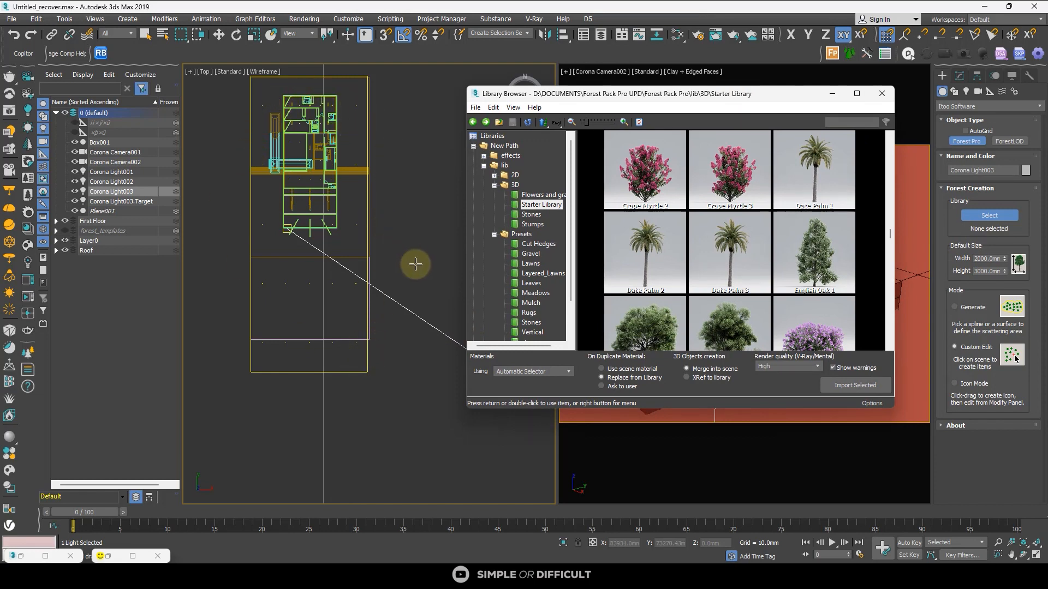
pyautogui.scroll(3, 709, 204)
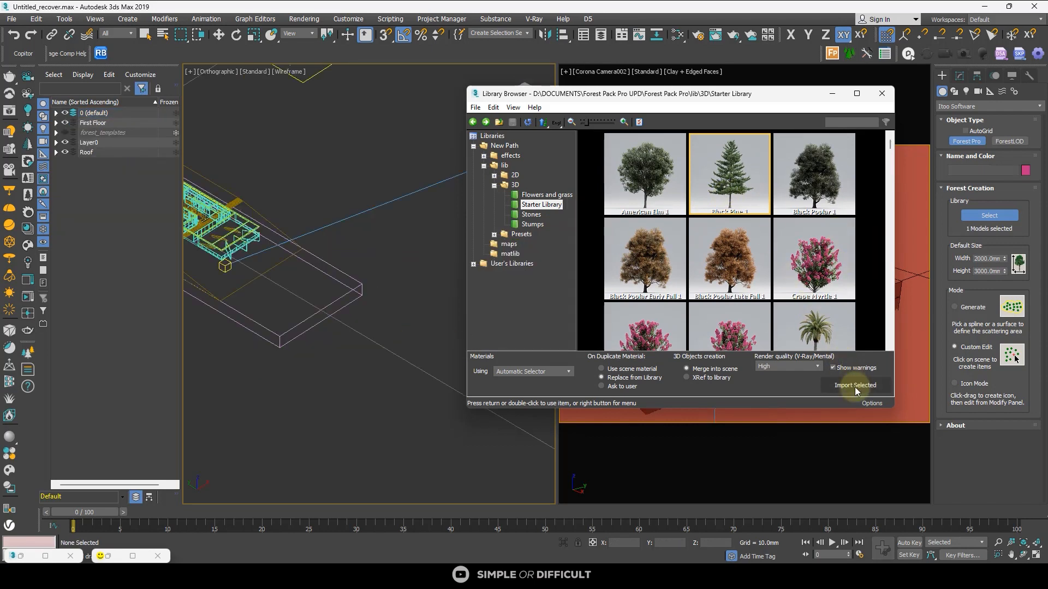
pyautogui.click(841, 383)
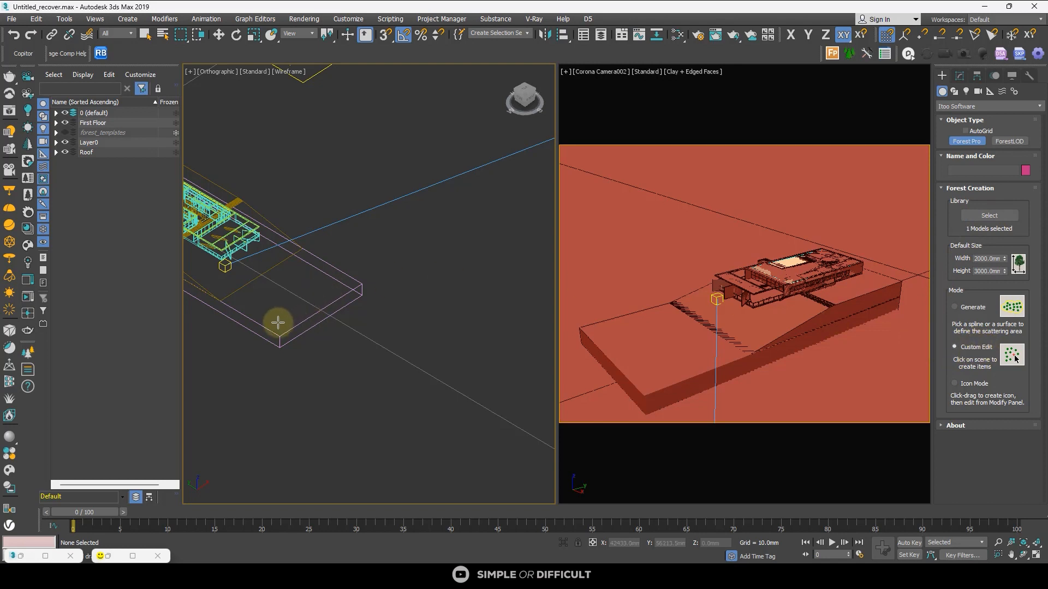
# Create the Forest Pro object near the wooden base's lower-left corner in top view, rescaling its XRef objects to the system unit scale.
pyautogui.press('t')
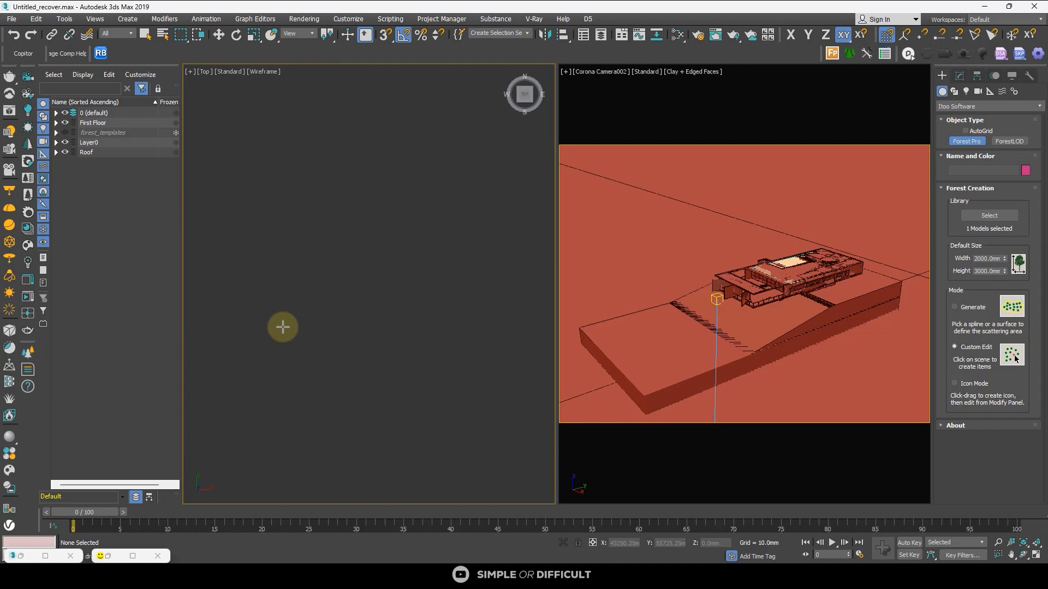
pyautogui.press('z')
pyautogui.scroll(3, 341, 312)
pyautogui.scroll(5, 416, 277)
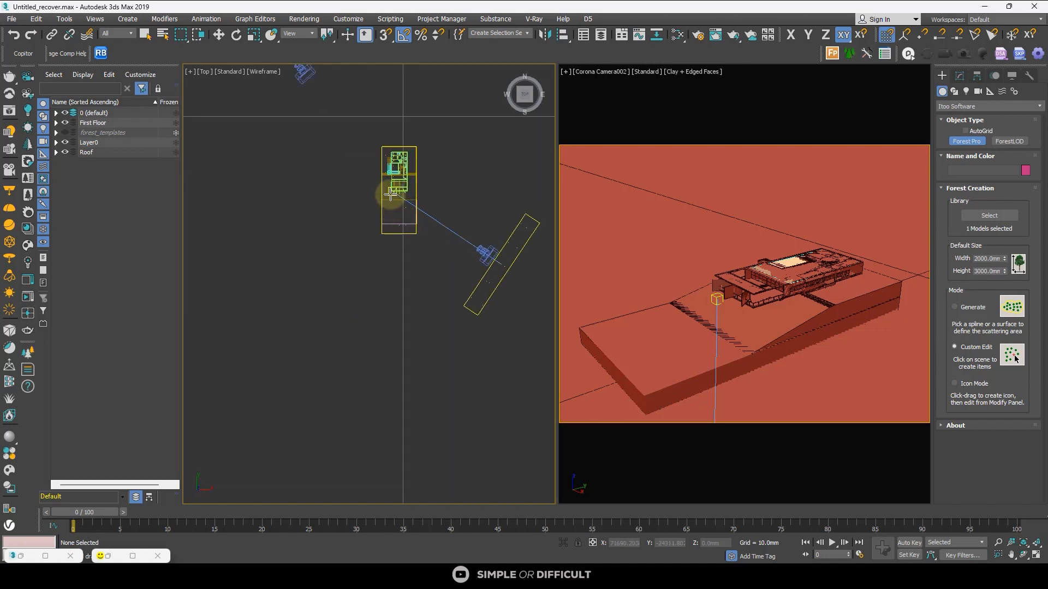
pyautogui.scroll(3, 391, 194)
pyautogui.scroll(-2, 387, 218)
pyautogui.scroll(2, 386, 221)
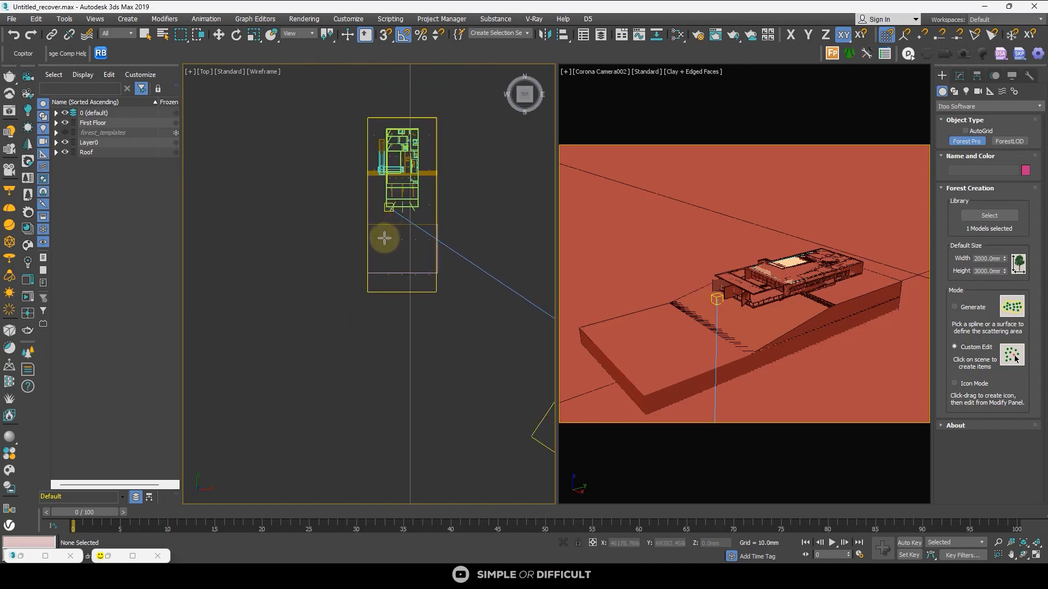
pyautogui.scroll(2, 384, 238)
pyautogui.click(373, 304)
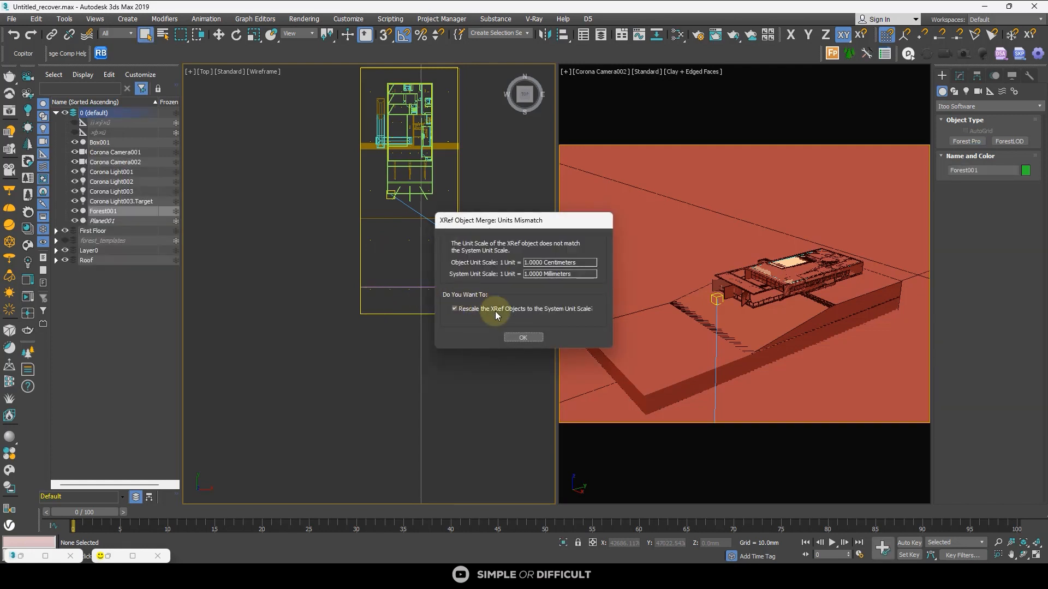
pyautogui.click(513, 336)
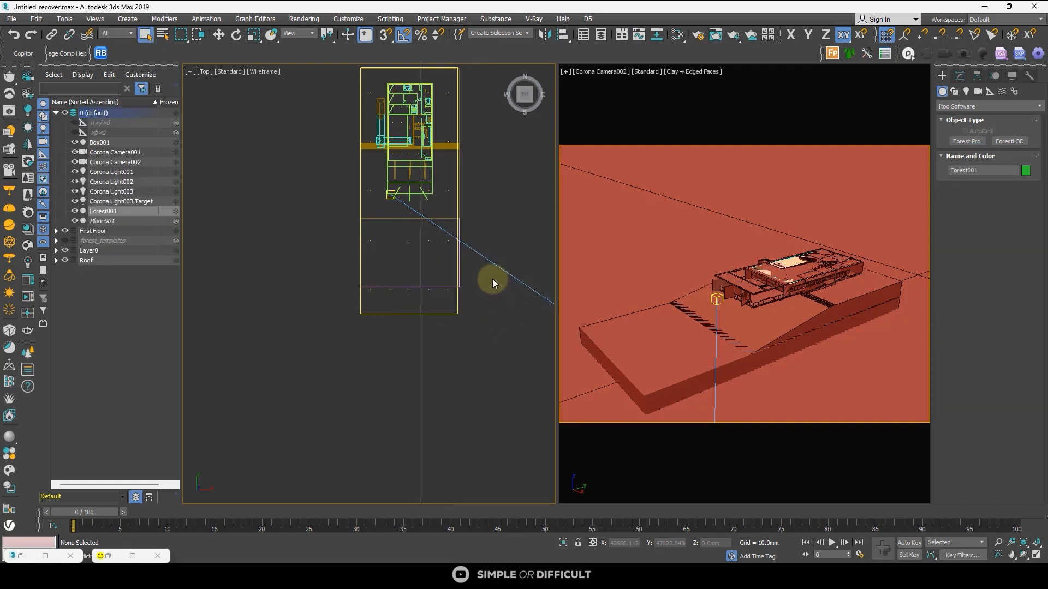
# Lift the pine vertically so its trunk stands on the top surface of the wooden base.
pyautogui.click(420, 265)
pyautogui.scroll(-2, 420, 265)
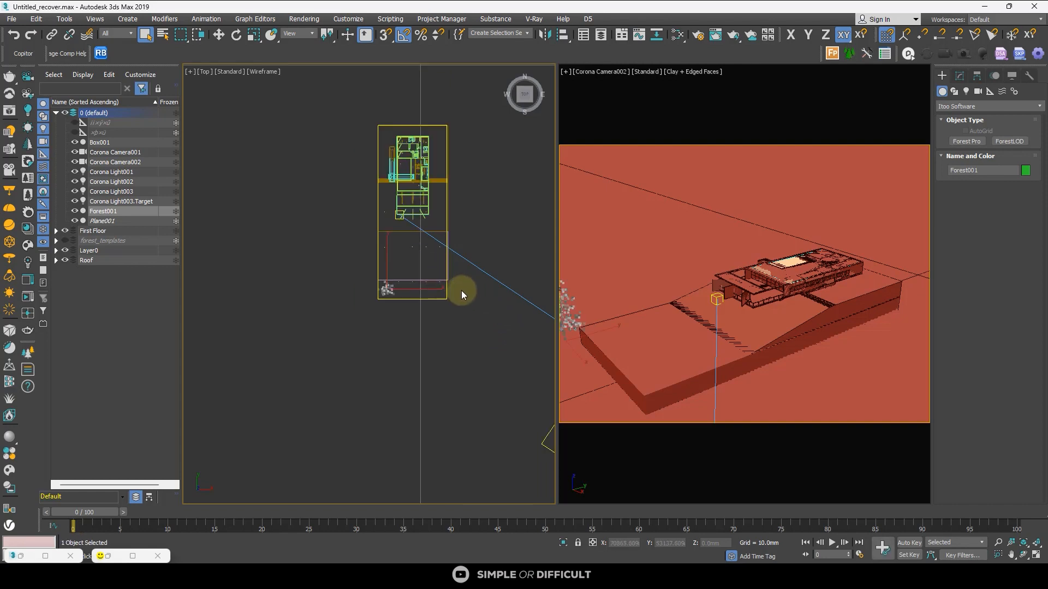
pyautogui.press('w')
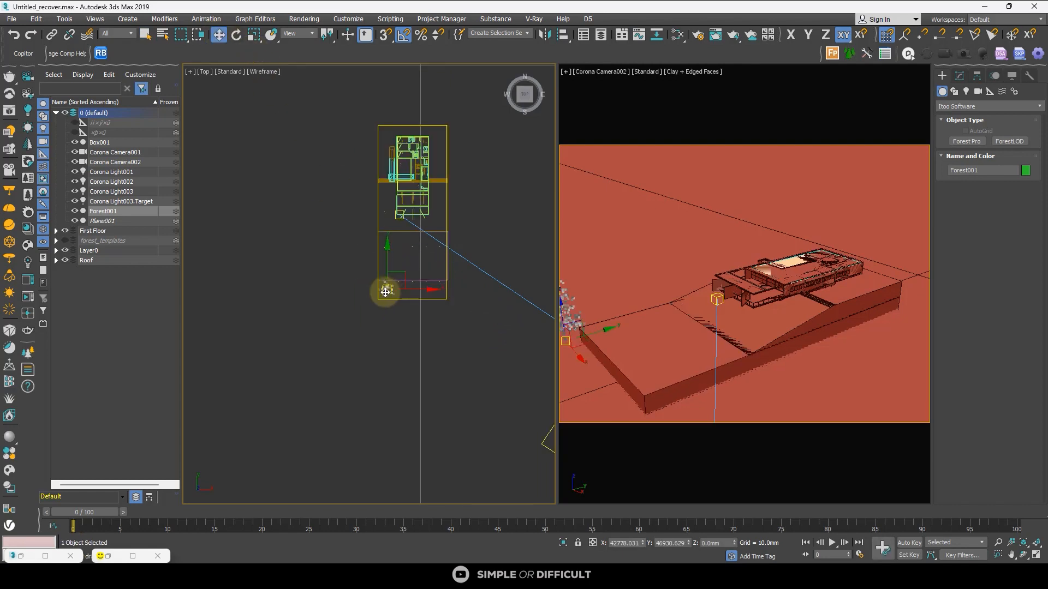
pyautogui.scroll(3, 389, 290)
pyautogui.keyDown('alt'); pyautogui.moveTo(390, 295); pyautogui.dragTo(367, 260, button='middle'); pyautogui.keyUp('alt')
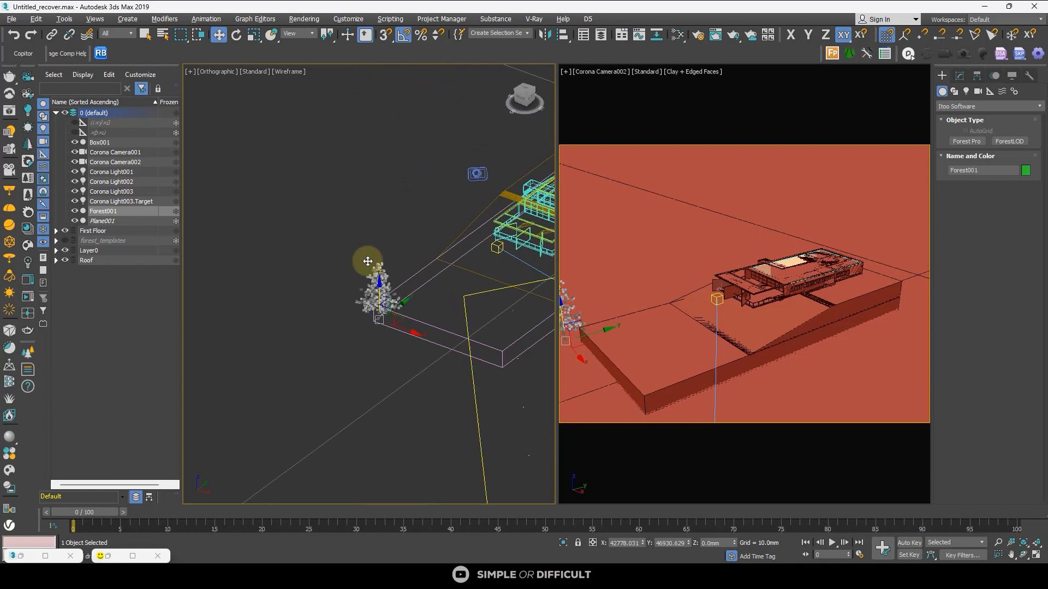
pyautogui.scroll(3, 371, 305)
pyautogui.keyDown('alt'); pyautogui.moveTo(450, 341); pyautogui.dragTo(350, 305, button='middle'); pyautogui.keyUp('alt')
pyautogui.scroll(3, 344, 289)
pyautogui.click(531, 100)
pyautogui.moveTo(335, 278); pyautogui.dragTo(409, 372)
pyautogui.scroll(5, 404, 327)
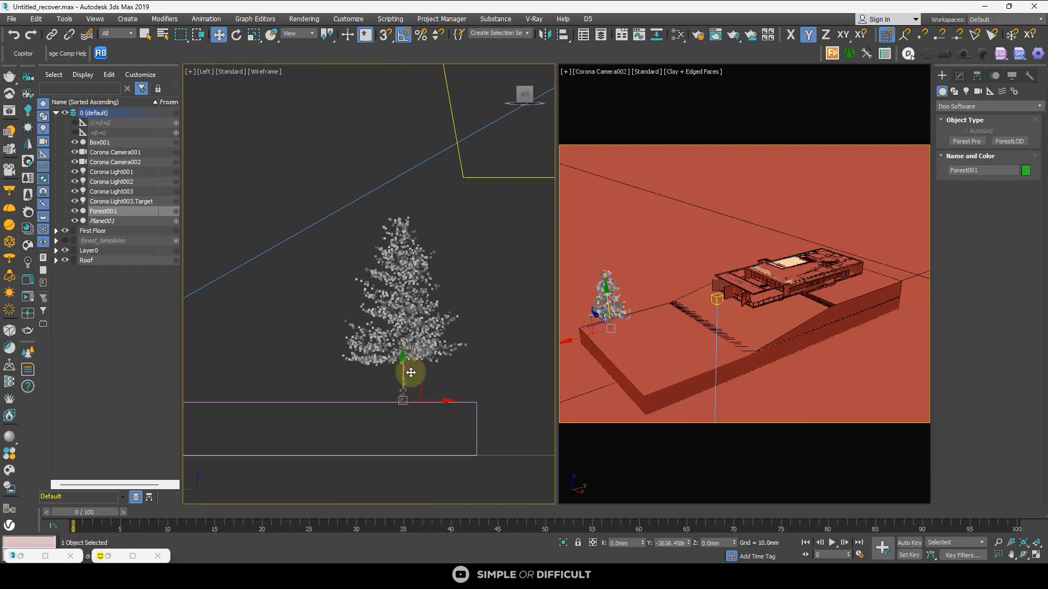
# Move the raised pine horizontally into the front-left corner area of the wooden base.
pyautogui.scroll(5, 403, 394)
pyautogui.scroll(-4, 379, 329)
pyautogui.keyDown('alt'); pyautogui.moveTo(378, 330); pyautogui.dragTo(401, 306, button='middle'); pyautogui.keyUp('alt')
pyautogui.moveTo(402, 294)
pyautogui.mouseDown()
pyautogui.moveTo(377, 297)
pyautogui.moveTo(408, 299)
pyautogui.moveTo(395, 308)
pyautogui.mouseUp()
pyautogui.press('t')
pyautogui.scroll(3, 390, 301)
pyautogui.scroll(-5, 391, 301)
pyautogui.scroll(2, 394, 310)
pyautogui.scroll(-3, 394, 310)
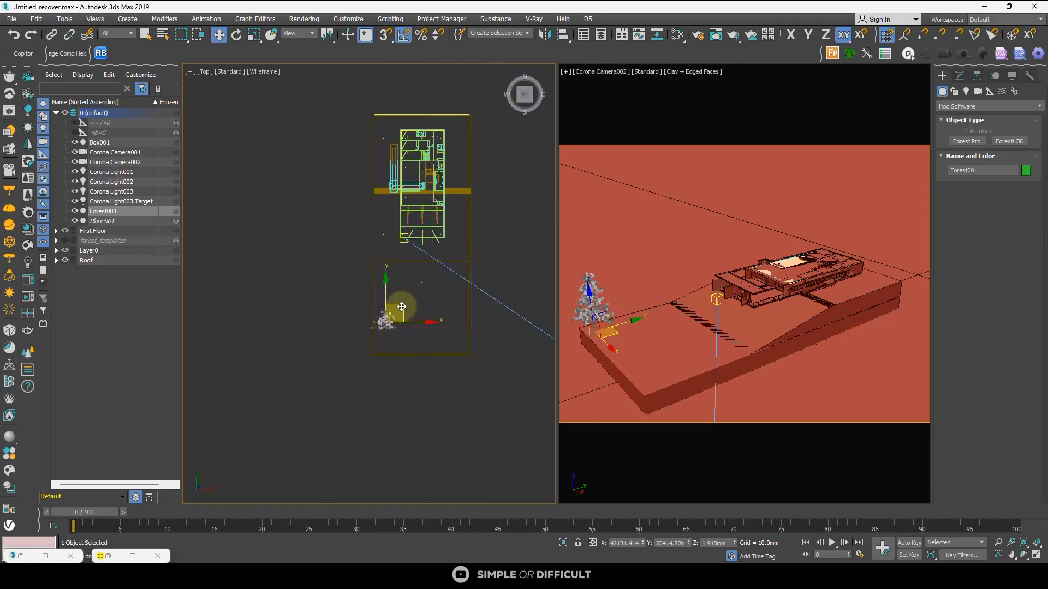
# Clone the pine in top view to the base's front-right corner, its rear-right corner and a spot right of the house.
pyautogui.moveTo(401, 306)
pyautogui.keyDown('shift'); pyautogui.mouseDown()
pyautogui.moveTo(466, 290)
pyautogui.moveTo(479, 302)
pyautogui.moveTo(463, 304)
pyautogui.moveTo(460, 113)
pyautogui.moveTo(459, 138)
pyautogui.mouseUp(); pyautogui.keyUp('shift')
pyautogui.click(525, 334)
pyautogui.click(525, 334)
pyautogui.scroll(2, 462, 166)
pyautogui.keyDown('shift'); pyautogui.moveTo(479, 158); pyautogui.dragTo(479, 236); pyautogui.keyUp('shift')
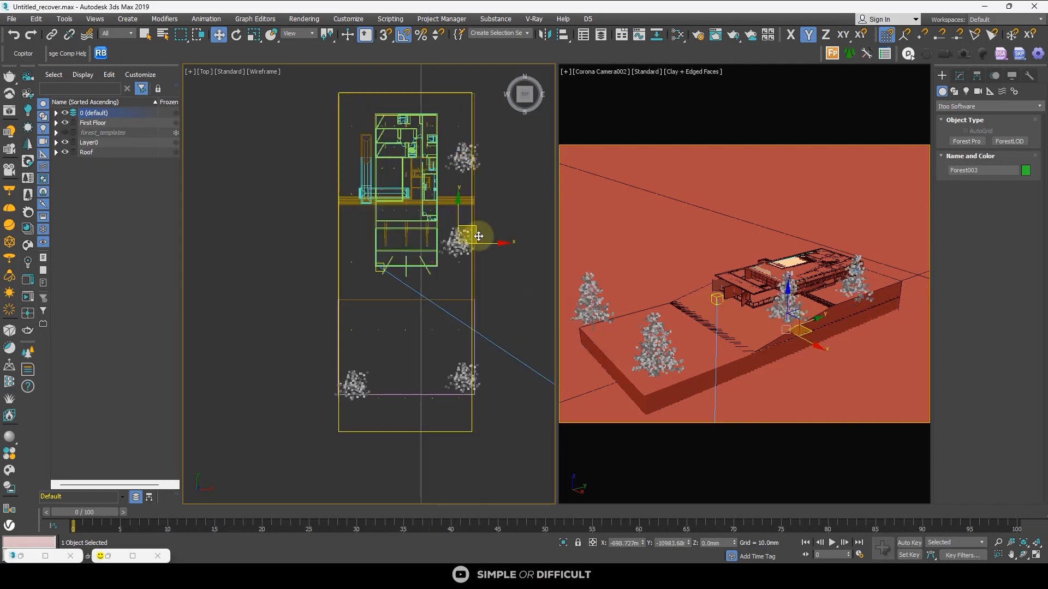
pyautogui.click(524, 332)
# Raise the rear-right pine and the pine right of the house onto the sloping surface of the base.
pyautogui.keyDown('alt'); pyautogui.moveTo(475, 327); pyautogui.dragTo(460, 245, button='middle'); pyautogui.keyUp('alt')
pyautogui.moveTo(377, 306); pyautogui.dragTo(370, 258)
pyautogui.click(369, 309)
pyautogui.scroll(-2, 374, 262)
pyautogui.keyDown('alt'); pyautogui.moveTo(377, 265); pyautogui.dragTo(420, 320, button='middle'); pyautogui.keyUp('alt')
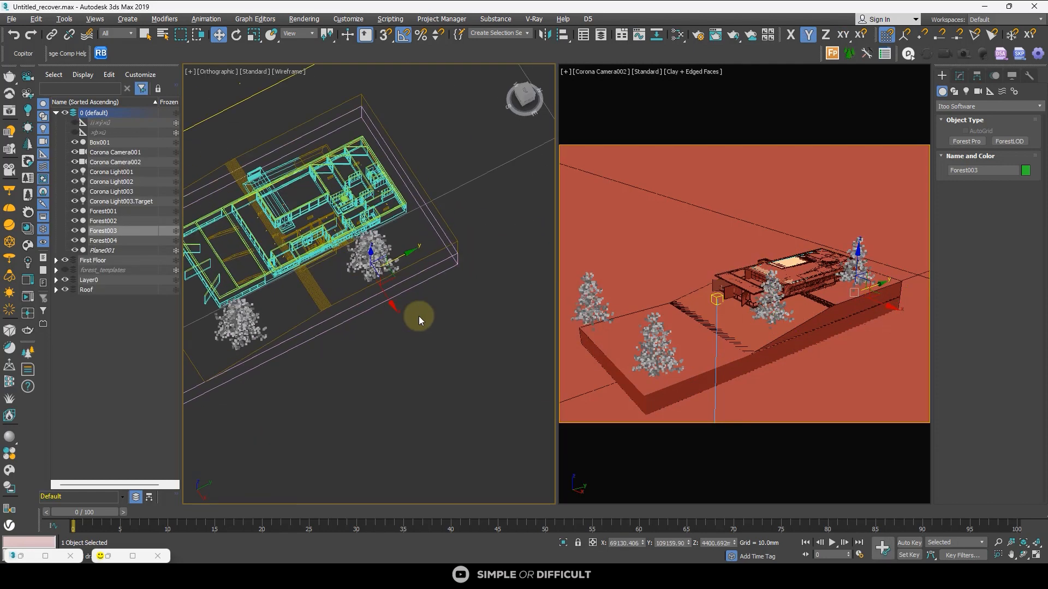
# Clone a raised pine in top view to the left side of the house.
pyautogui.press('t')
pyautogui.moveTo(401, 259)
pyautogui.mouseDown()
pyautogui.moveTo(403, 164)
pyautogui.moveTo(311, 230)
pyautogui.mouseUp()
pyautogui.scroll(-3, 422, 185)
pyautogui.click(525, 334)
pyautogui.scroll(-2, 382, 262)
# Rotate the five pines individually in top view to vary their appearance.
pyautogui.click(360, 278)
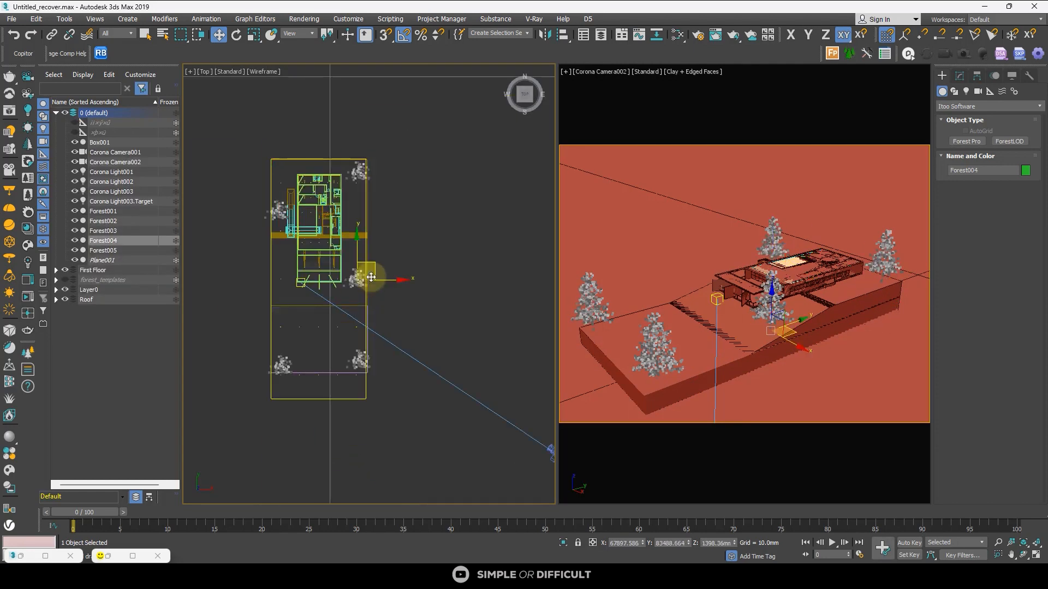
pyautogui.press('e')
pyautogui.click(359, 172)
pyautogui.click(358, 362)
pyautogui.click(284, 365)
pyautogui.click(278, 212)
pyautogui.press('w')
# Reposition the rear-right pine and the pines beside the house in top view, undoing one misplaced move.
pyautogui.click(361, 172)
pyautogui.scroll(4, 290, 204)
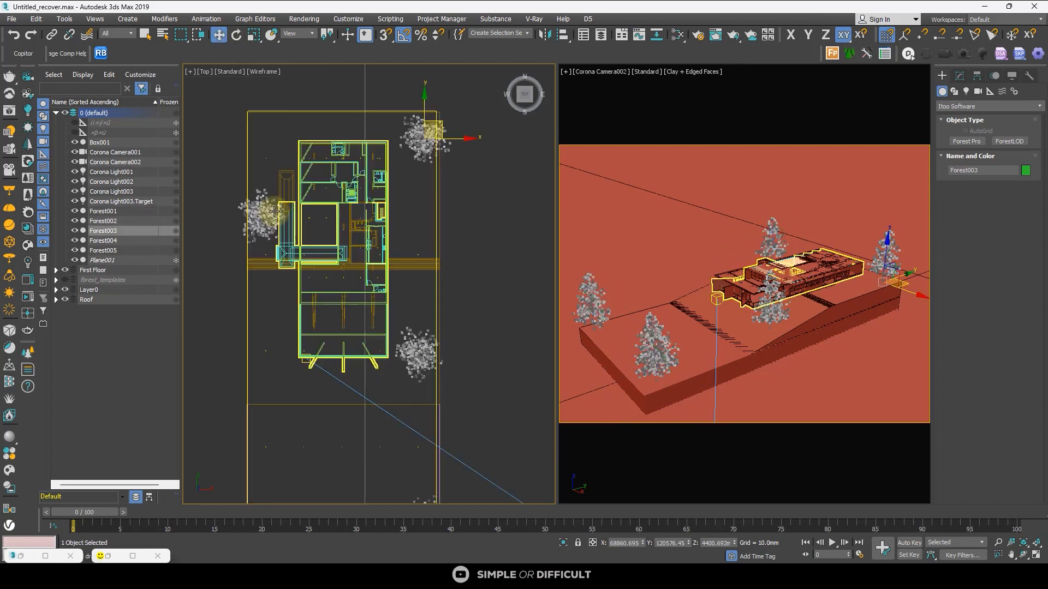
pyautogui.scroll(-2, 261, 191)
pyautogui.moveTo(275, 196)
pyautogui.mouseDown()
pyautogui.moveTo(276, 178)
pyautogui.moveTo(277, 201)
pyautogui.mouseUp()
pyautogui.moveTo(386, 292); pyautogui.dragTo(304, 303)
pyautogui.hotkey('ctrl', 'z')
pyautogui.moveTo(374, 278); pyautogui.dragTo(349, 248)
# Uniformly scale down the pines beside the house, the rear-right pine to about 92% and the front-right pine to about 86%.
pyautogui.keyDown('alt'); pyautogui.moveTo(464, 273); pyautogui.dragTo(429, 224, button='middle'); pyautogui.keyUp('alt')
pyautogui.press('r')
pyautogui.scroll(4, 348, 226)
pyautogui.click(255, 35)
pyautogui.moveTo(354, 248); pyautogui.dragTo(363, 265)
pyautogui.scroll(-2, 373, 251)
pyautogui.click(450, 194)
pyautogui.moveTo(457, 233); pyautogui.dragTo(461, 246)
pyautogui.click(539, 196)
pyautogui.moveTo(544, 233); pyautogui.dragTo(546, 241)
pyautogui.scroll(-2, 389, 238)
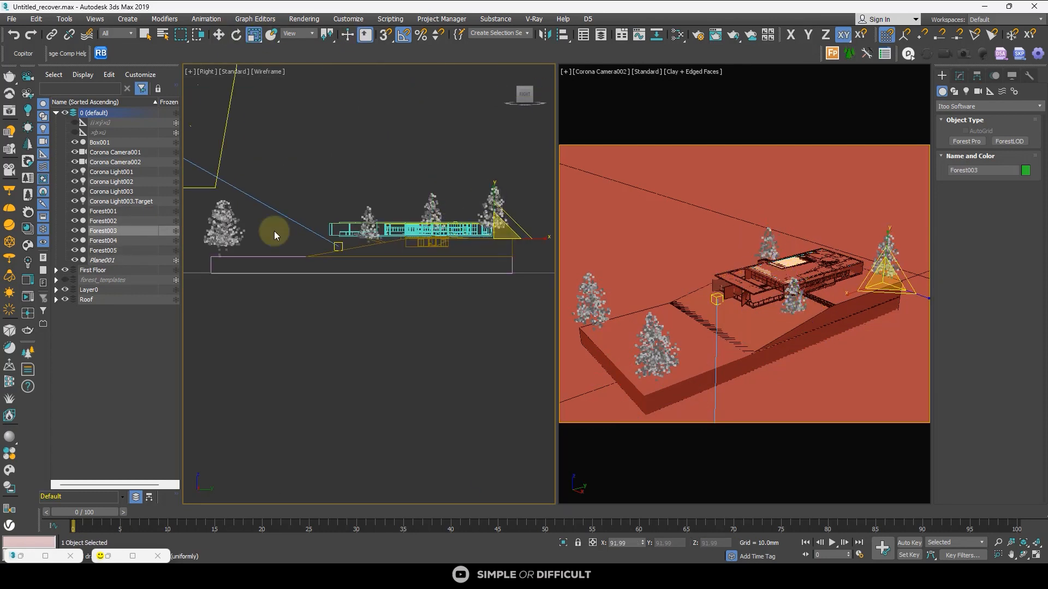
pyautogui.click(222, 226)
pyautogui.moveTo(235, 249); pyautogui.dragTo(238, 257)
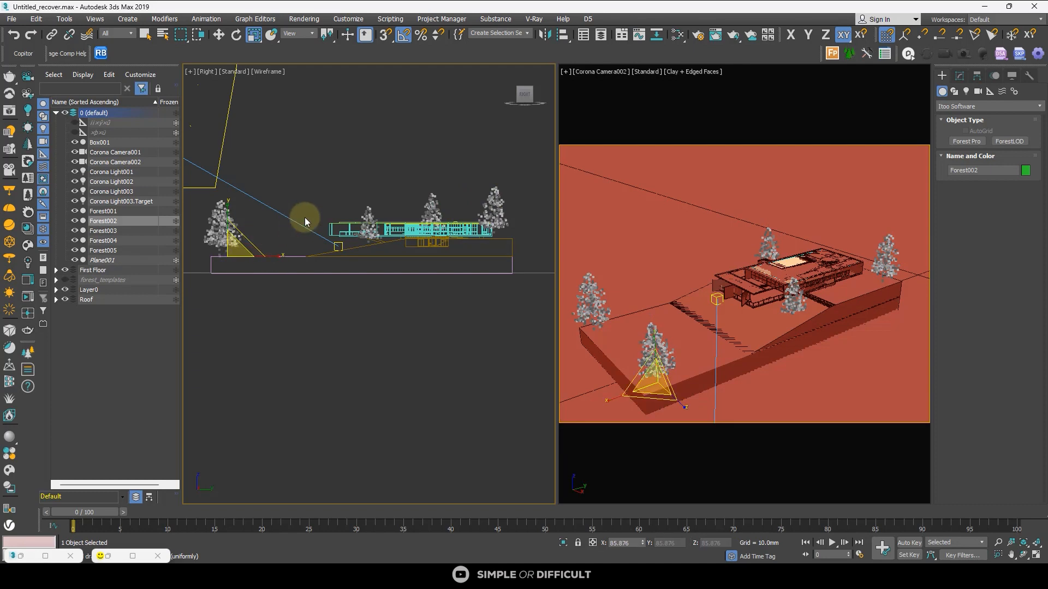
# Run the interactive Corona render and examine how the pines look on the wooden base.
pyautogui.click(132, 556)
pyautogui.click(1038, 23)
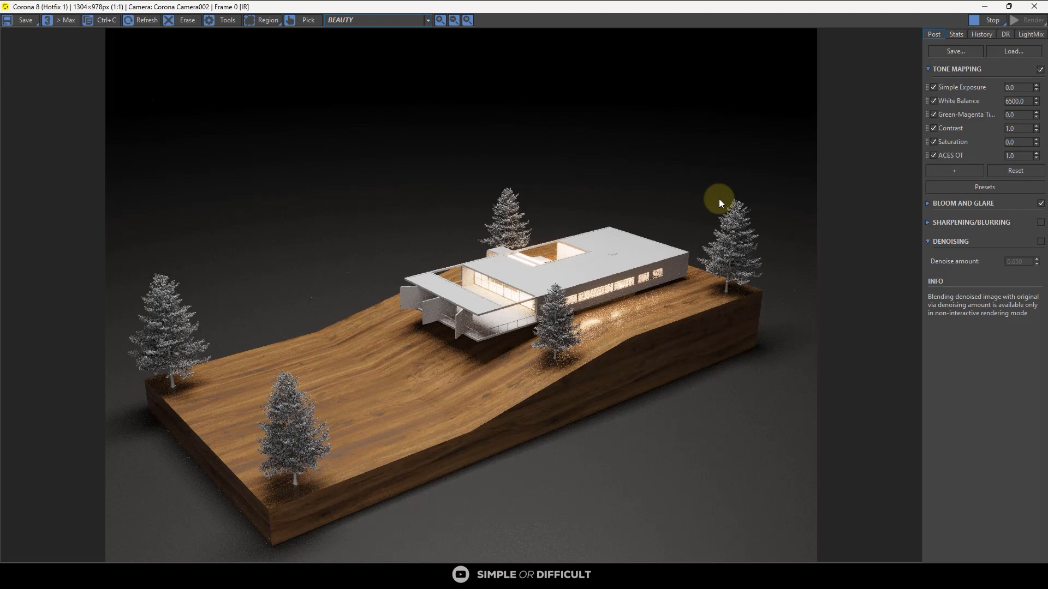
pyautogui.click(985, 7)
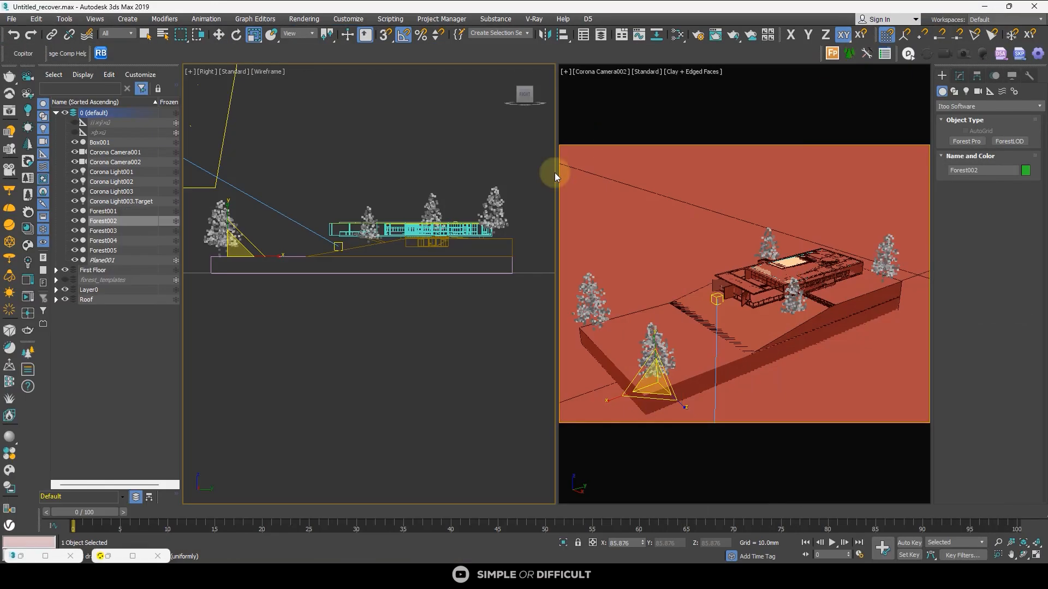
# Move the two front pines inward along the base, away from its front edge.
pyautogui.keyDown('alt'); pyautogui.moveTo(309, 243); pyautogui.dragTo(338, 274, button='middle'); pyautogui.keyUp('alt')
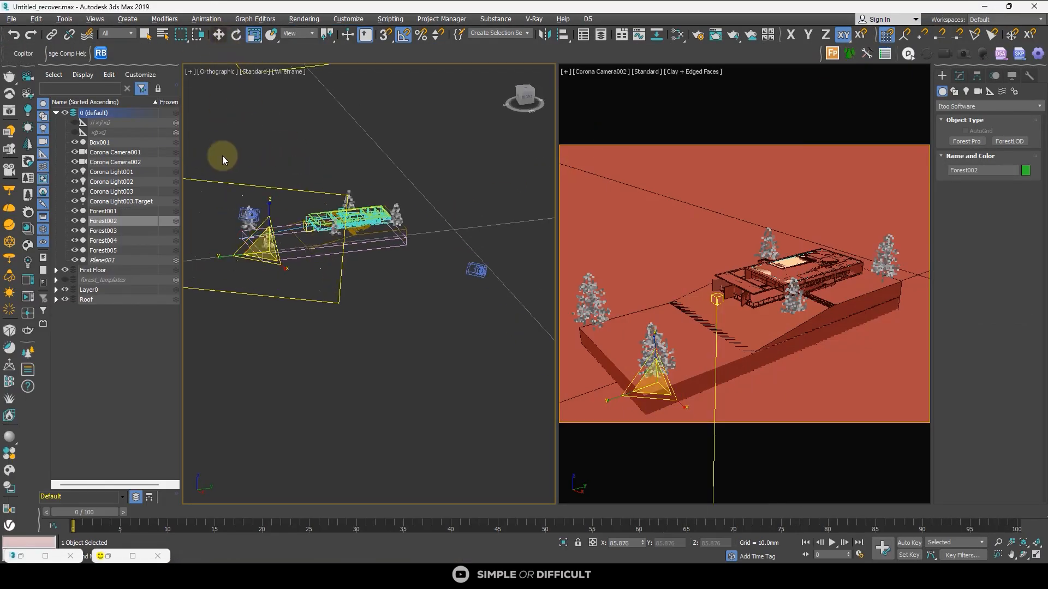
pyautogui.scroll(7, 242, 216)
pyautogui.click(267, 233)
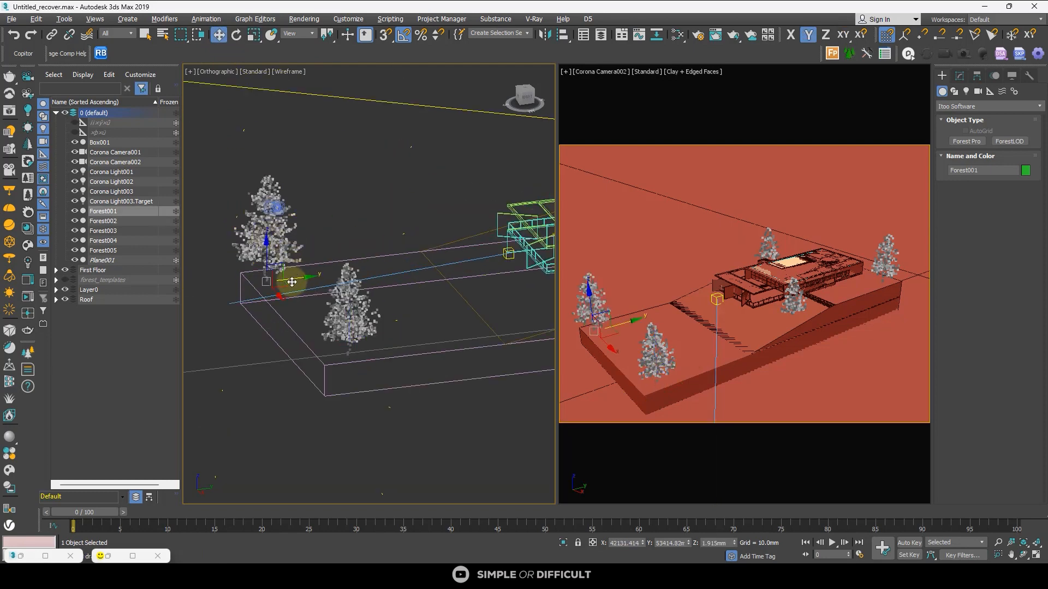
pyautogui.moveTo(292, 281); pyautogui.dragTo(317, 287)
pyautogui.click(366, 334)
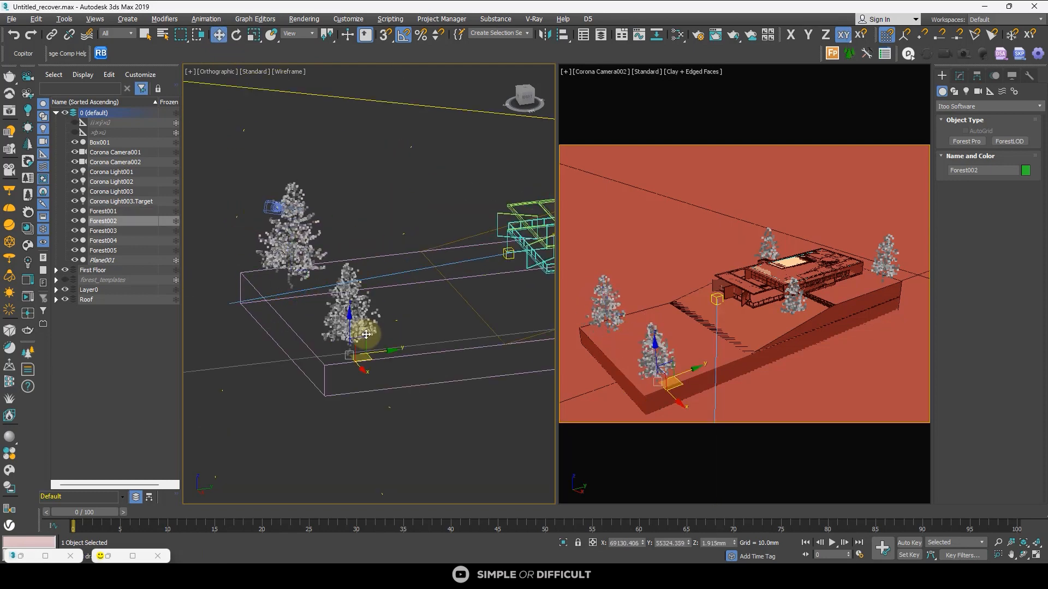
pyautogui.moveTo(370, 361); pyautogui.dragTo(429, 356)
pyautogui.scroll(-4, 428, 355)
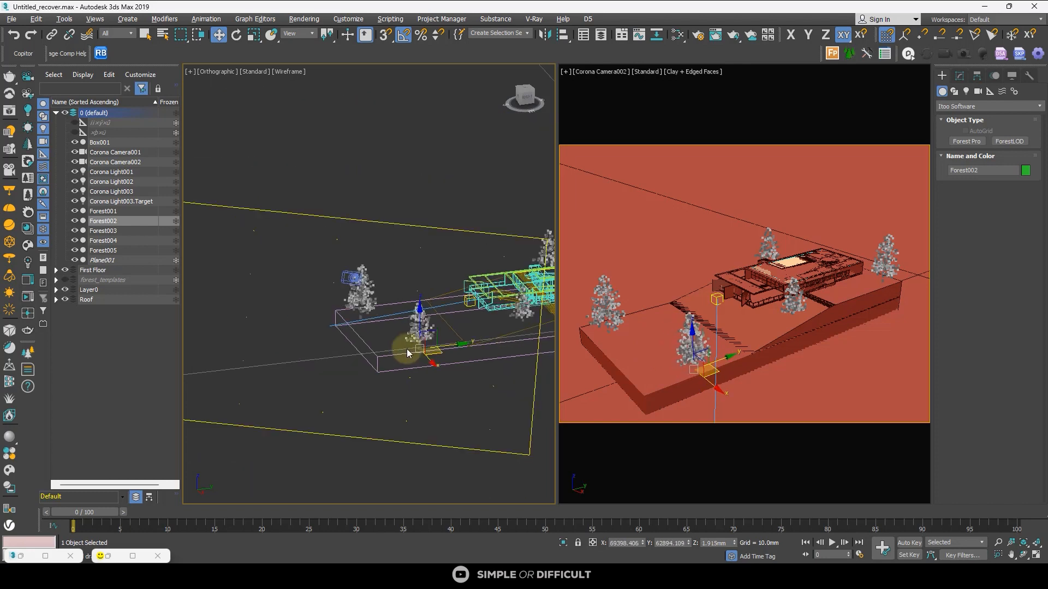
pyautogui.keyDown('alt'); pyautogui.moveTo(407, 350); pyautogui.dragTo(472, 368, button='middle'); pyautogui.keyUp('alt')
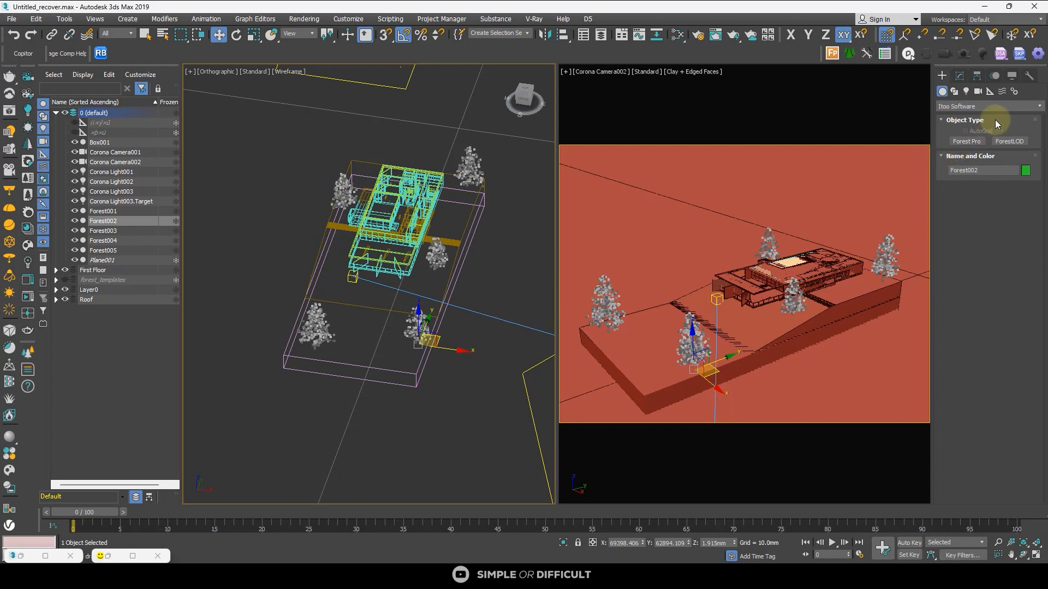
# Create a Custom Edit Forest Pro object using Orange 1 from the Starter Library near the base's left edge, in front of the house.
pyautogui.click(976, 136)
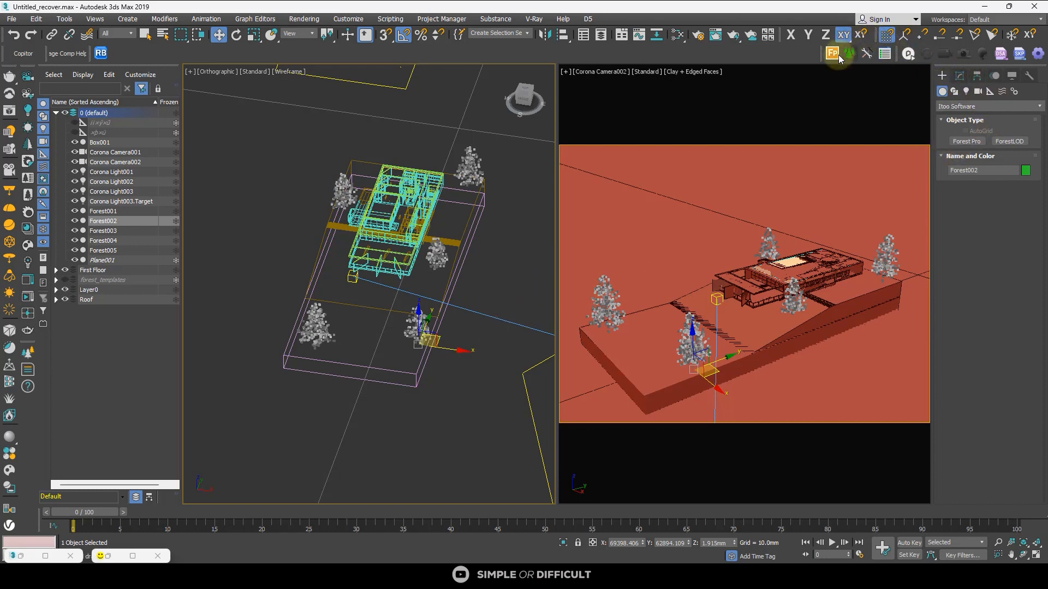
pyautogui.click(977, 215)
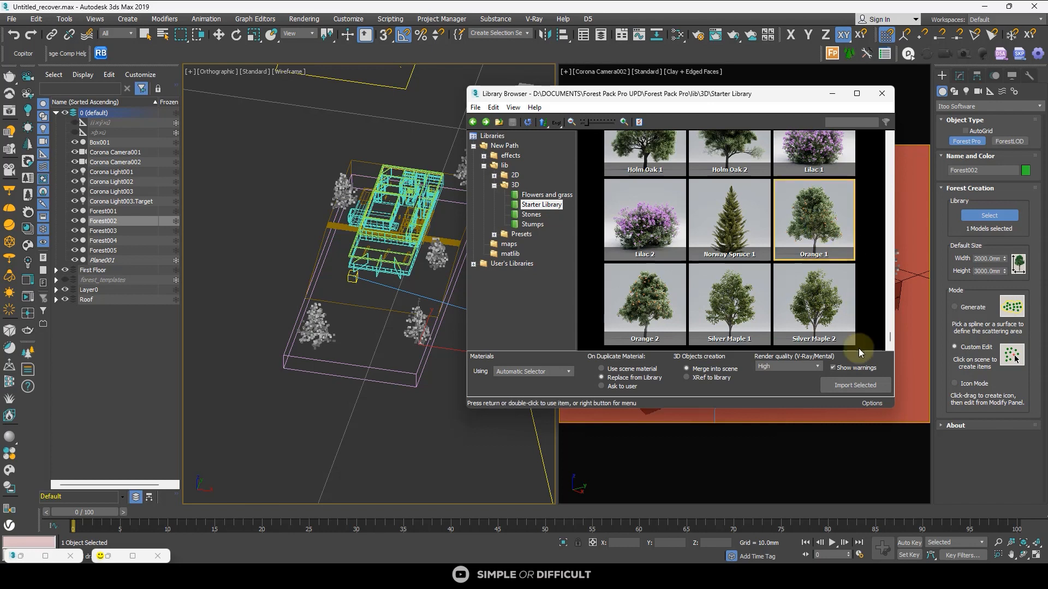
pyautogui.click(854, 384)
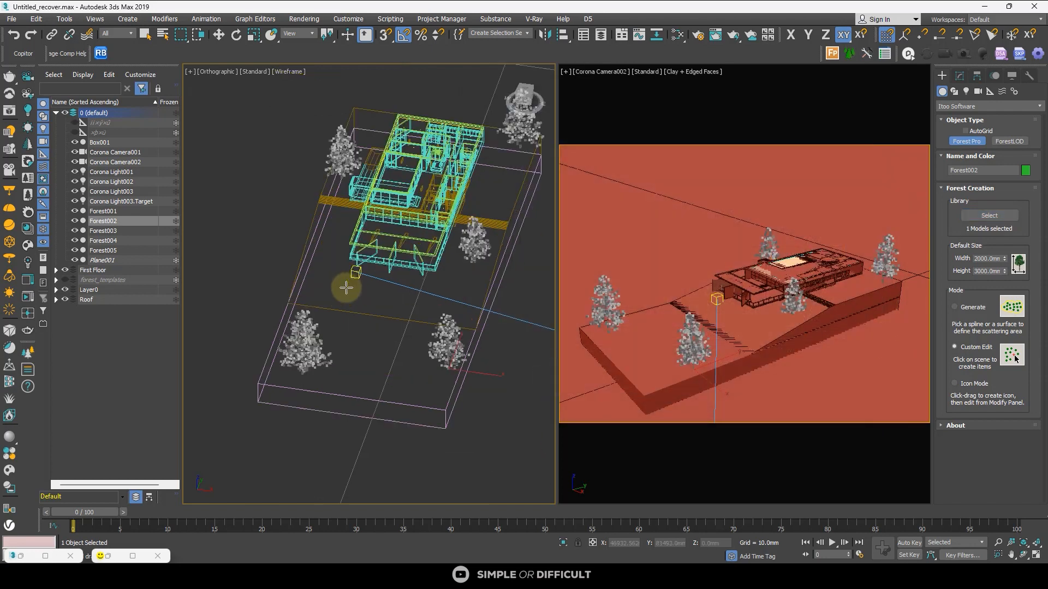
pyautogui.scroll(10, 339, 421)
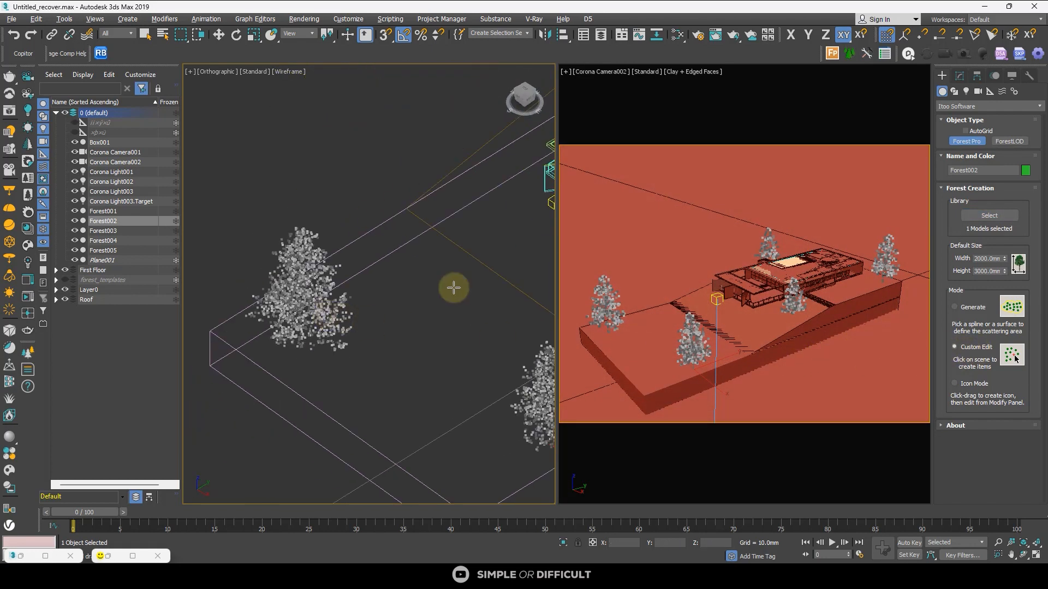
pyautogui.scroll(-3, 454, 288)
pyautogui.keyDown('alt'); pyautogui.moveTo(452, 281); pyautogui.dragTo(346, 329, button='middle'); pyautogui.keyUp('alt')
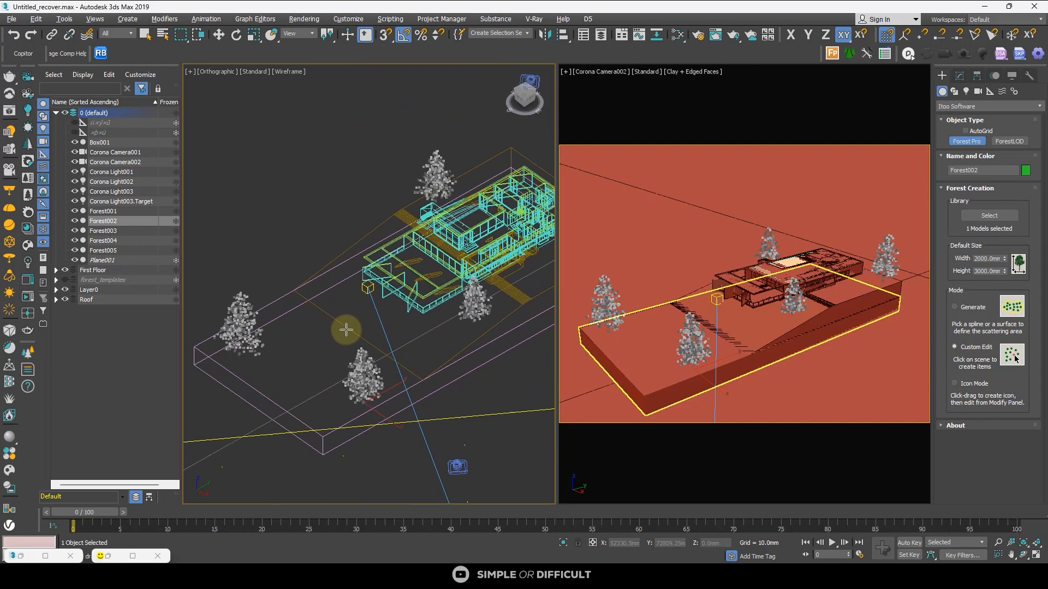
pyautogui.click(299, 302)
pyautogui.click(513, 336)
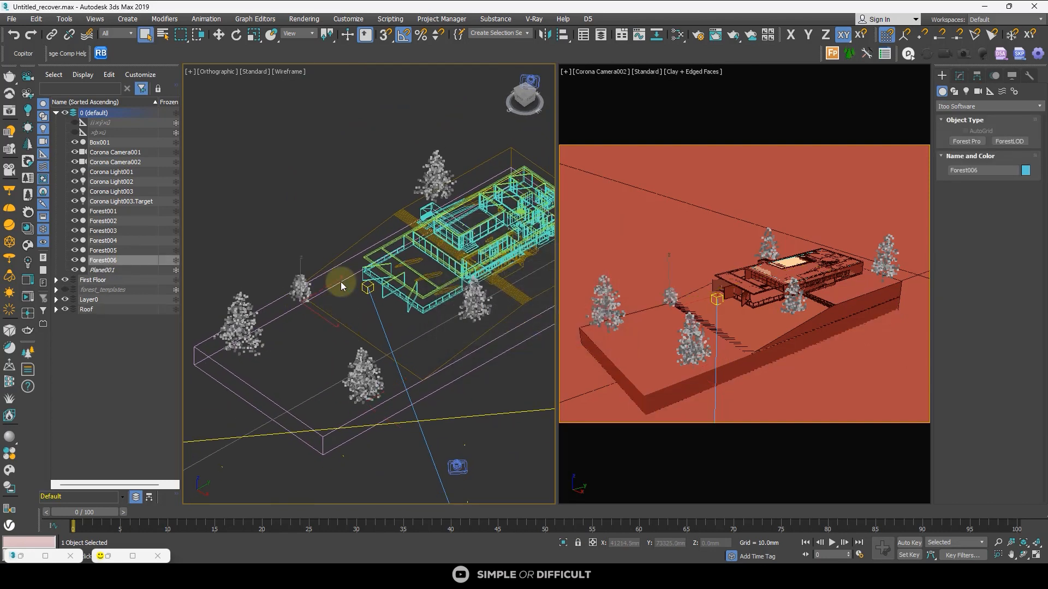
# Clone the orange tree in top view to the right of the house, between the two pines.
pyautogui.scroll(5, 304, 299)
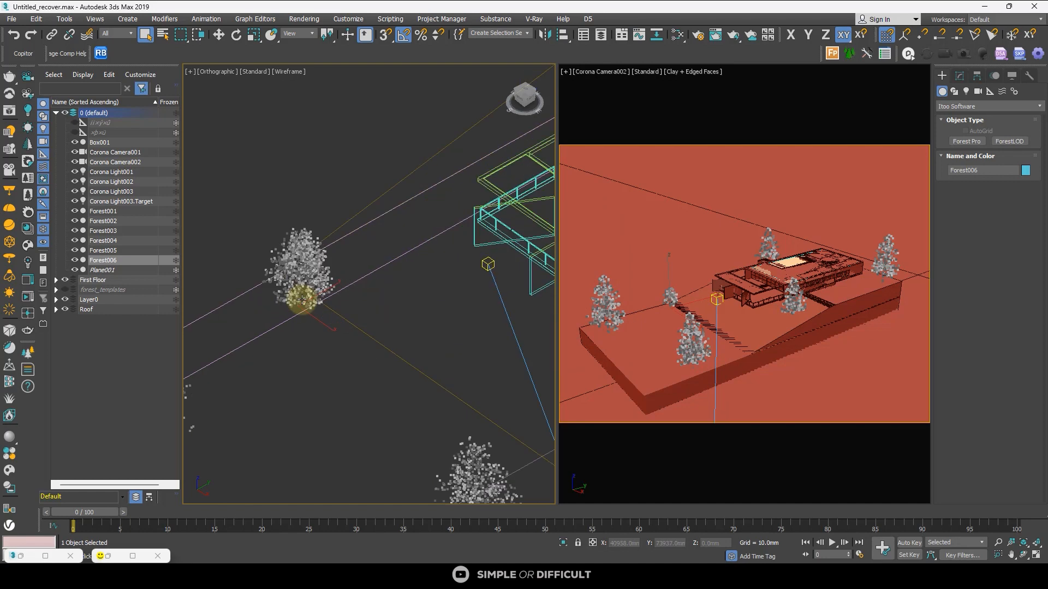
pyautogui.press('t')
pyautogui.click(221, 35)
pyautogui.scroll(-5, 261, 216)
pyautogui.moveTo(287, 248); pyautogui.dragTo(289, 273, button='middle')
pyautogui.moveTo(290, 272)
pyautogui.keyDown('shift'); pyautogui.mouseDown()
pyautogui.moveTo(337, 291)
pyautogui.moveTo(467, 386)
pyautogui.moveTo(437, 78)
pyautogui.mouseUp(); pyautogui.keyUp('shift')
pyautogui.click(520, 333)
pyautogui.press('z')
pyautogui.scroll(-2, 448, 349)
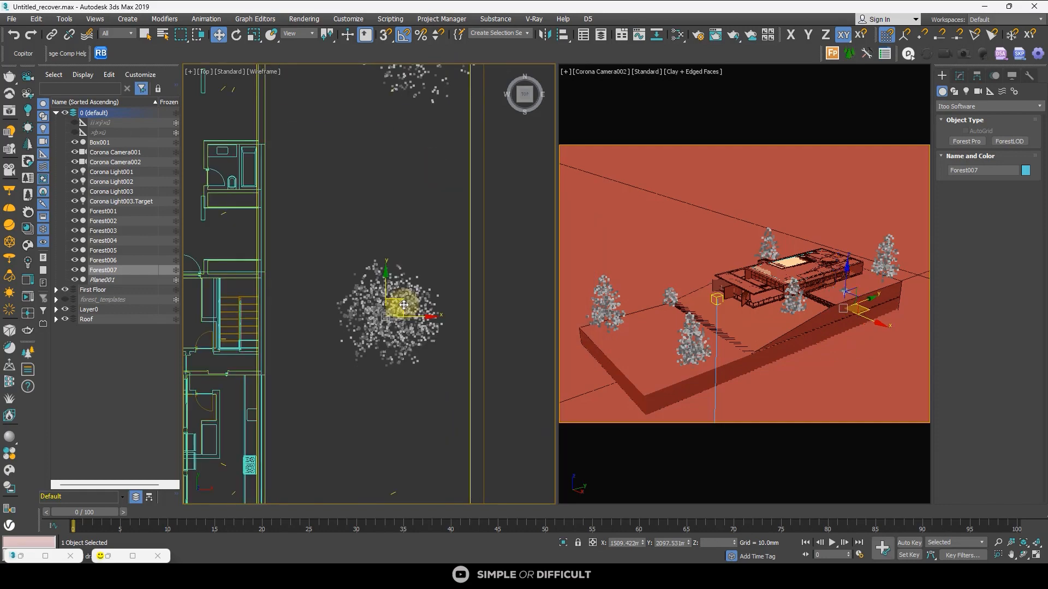
# Raise the cloned orange tree onto the sloping base surface, using Clay shading in the working viewport to align its trunk.
pyautogui.keyDown('alt'); pyautogui.moveTo(420, 327); pyautogui.dragTo(355, 256, button='middle'); pyautogui.keyUp('alt')
pyautogui.click(524, 95)
pyautogui.scroll(3, 401, 245)
pyautogui.moveTo(363, 294); pyautogui.dragTo(366, 221)
pyautogui.moveTo(366, 222)
pyautogui.mouseDown(button='middle')
pyautogui.moveTo(309, 231)
pyautogui.moveTo(333, 262)
pyautogui.mouseUp(button='middle')
pyautogui.click(294, 72)
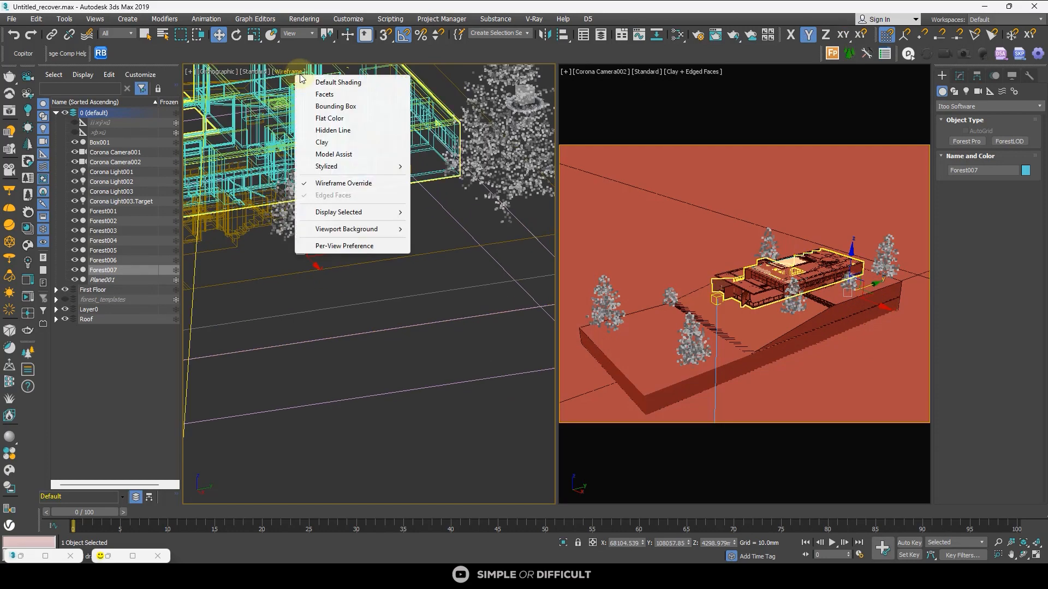
pyautogui.click(320, 143)
pyautogui.scroll(4, 306, 240)
pyautogui.moveTo(293, 234); pyautogui.dragTo(293, 230)
pyautogui.click(523, 96)
pyautogui.keyDown('alt'); pyautogui.moveTo(381, 224); pyautogui.dragTo(492, 231, button='middle'); pyautogui.keyUp('alt')
pyautogui.scroll(-5, 492, 232)
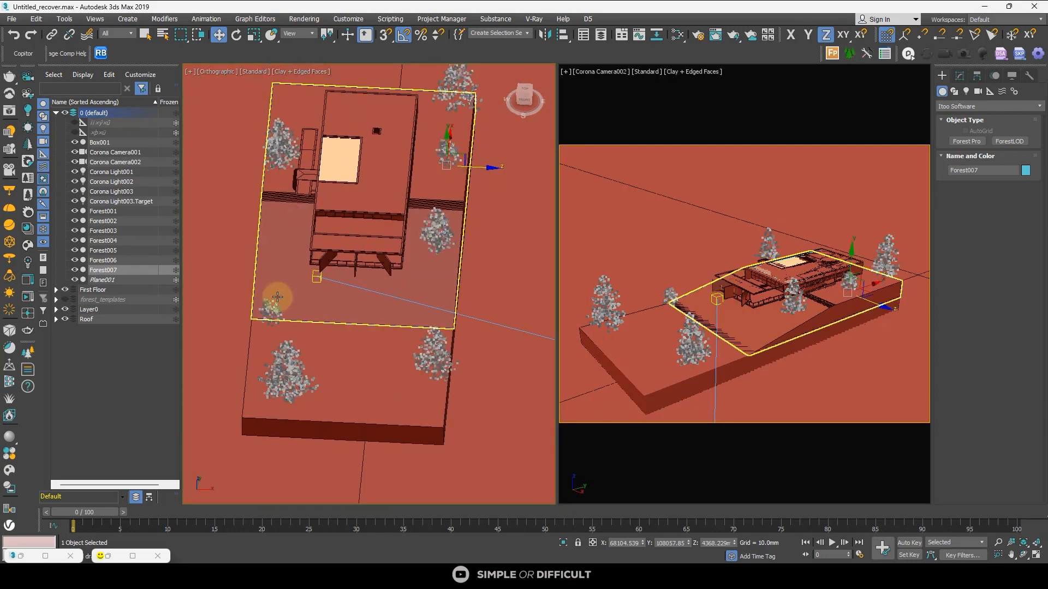
# Lower the original orange tree slightly so its trunk sinks into the top of the base.
pyautogui.click(276, 308)
pyautogui.scroll(3, 275, 323)
pyautogui.keyDown('alt'); pyautogui.moveTo(285, 323); pyautogui.dragTo(430, 319, button='middle'); pyautogui.keyUp('alt')
pyautogui.click(292, 358)
pyautogui.click(524, 95)
pyautogui.scroll(5, 289, 413)
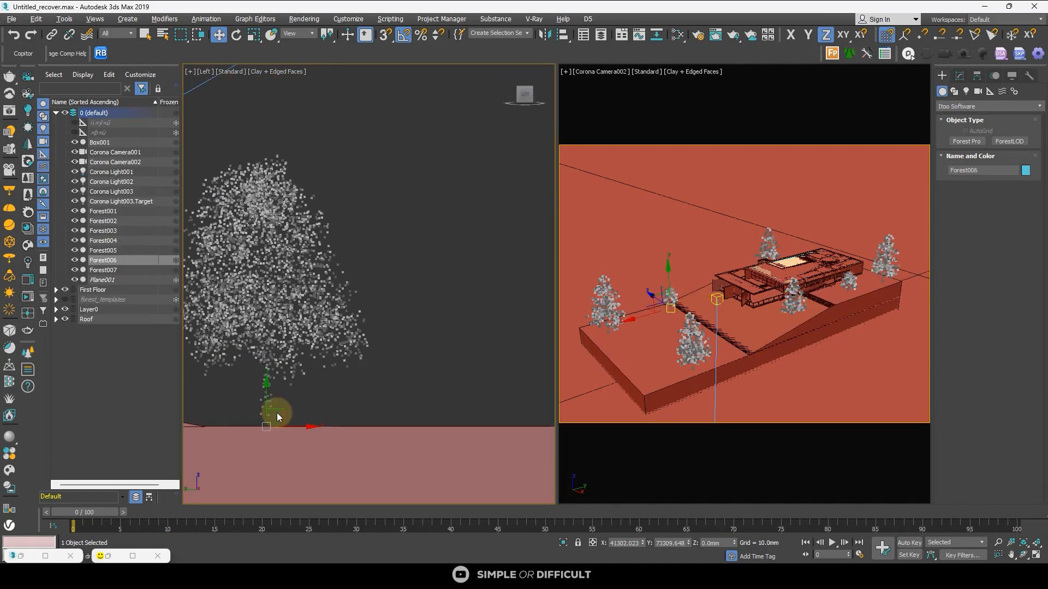
pyautogui.moveTo(276, 417); pyautogui.dragTo(322, 399, button='middle')
pyautogui.moveTo(321, 378); pyautogui.dragTo(320, 385)
pyautogui.scroll(-8, 328, 376)
pyautogui.keyDown('alt'); pyautogui.moveTo(372, 357); pyautogui.dragTo(210, 382, button='middle'); pyautogui.keyUp('alt')
pyautogui.scroll(-5, 298, 362)
# Rerun the interactive Corona render, examine the trees' contact with the base up close, and stop the render.
pyautogui.click(132, 555)
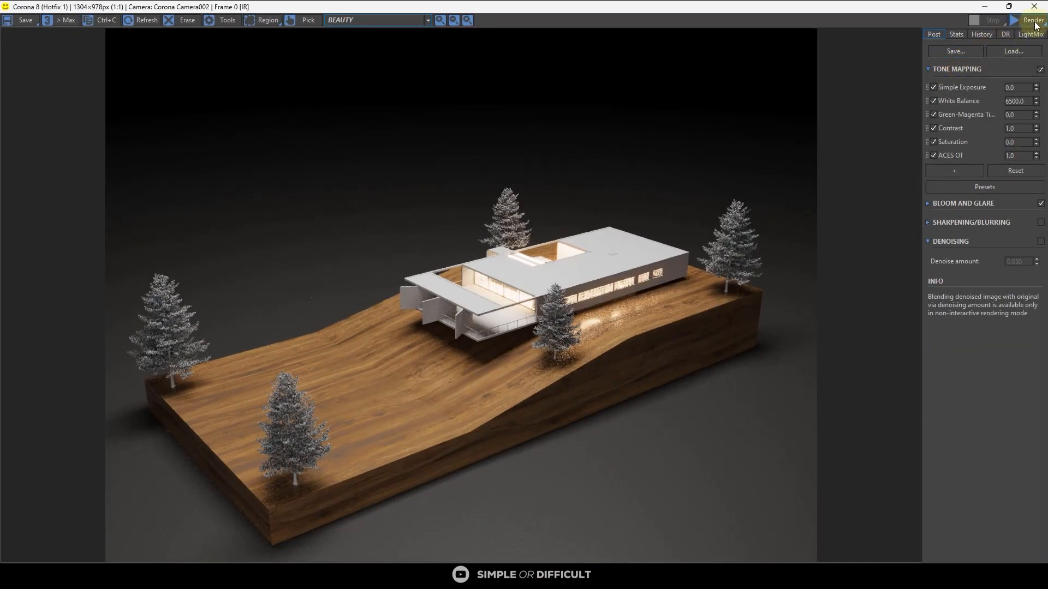
pyautogui.click(1029, 20)
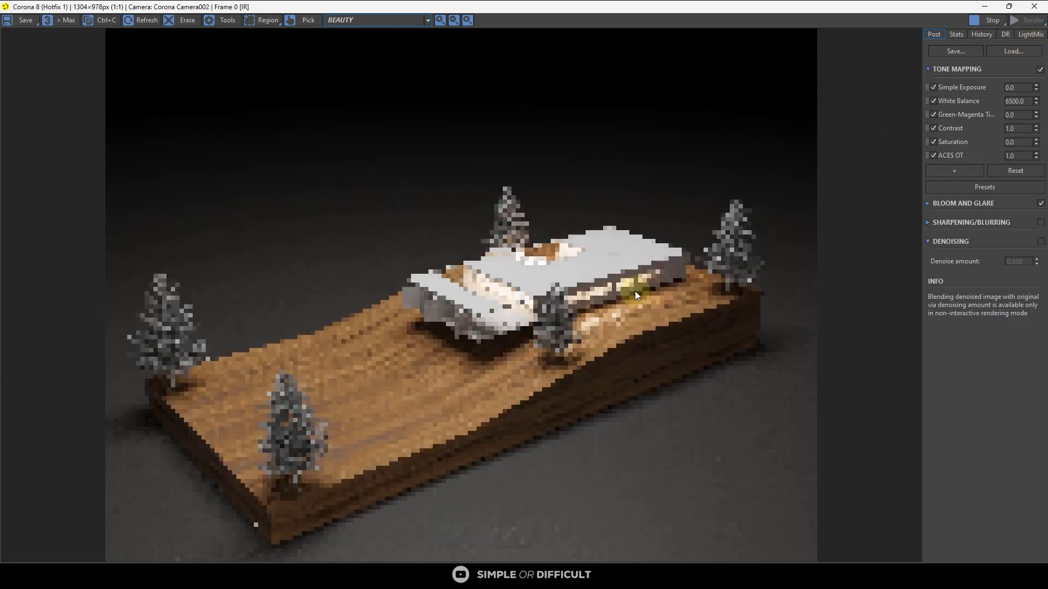
pyautogui.scroll(2, 373, 399)
pyautogui.scroll(-2, 406, 322)
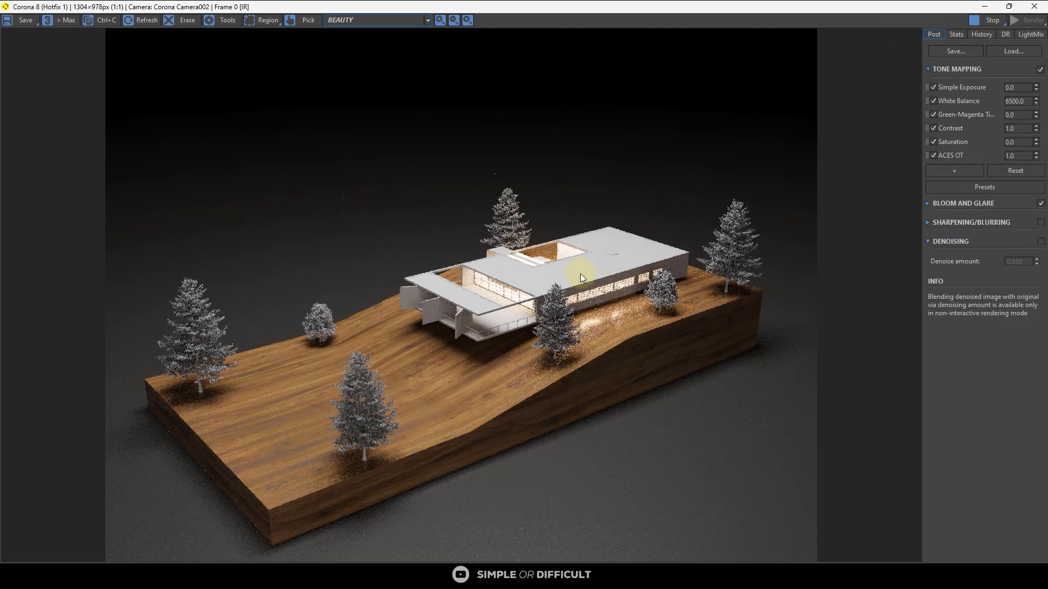
pyautogui.scroll(2, 308, 348)
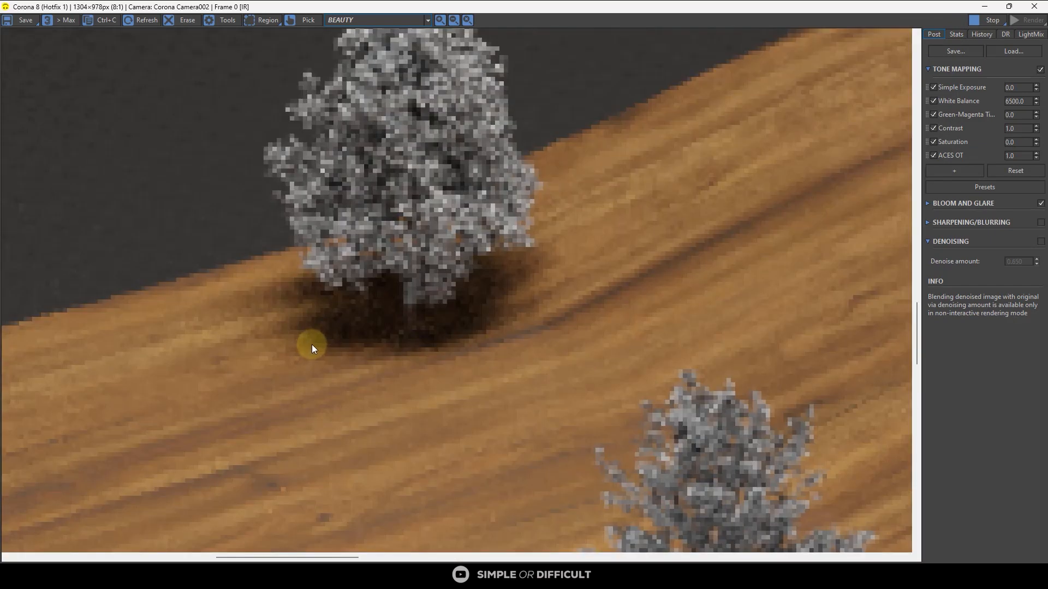
pyautogui.scroll(-2, 316, 335)
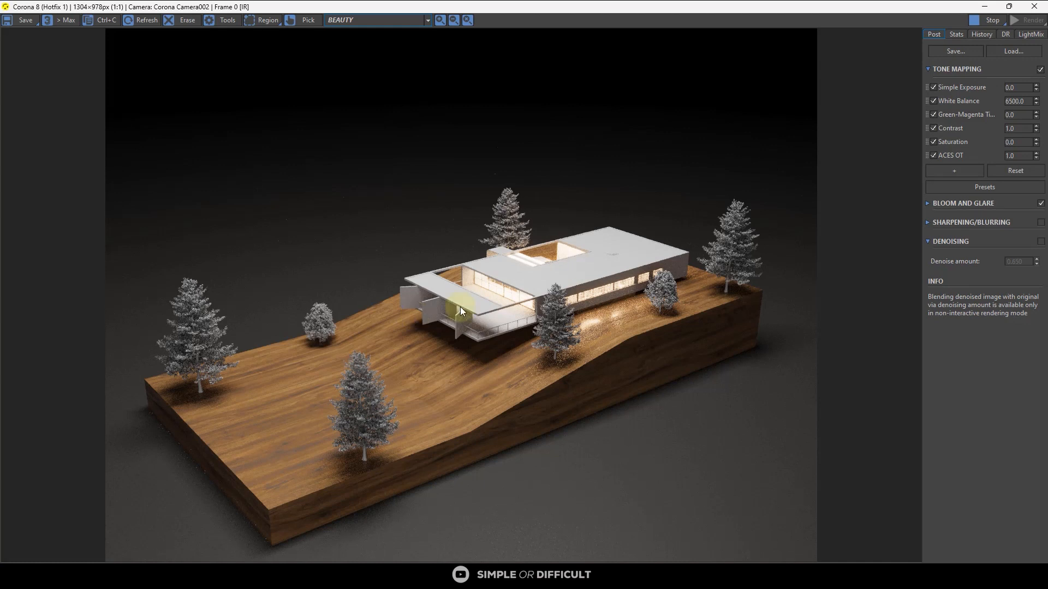
pyautogui.click(974, 20)
pyautogui.click(985, 7)
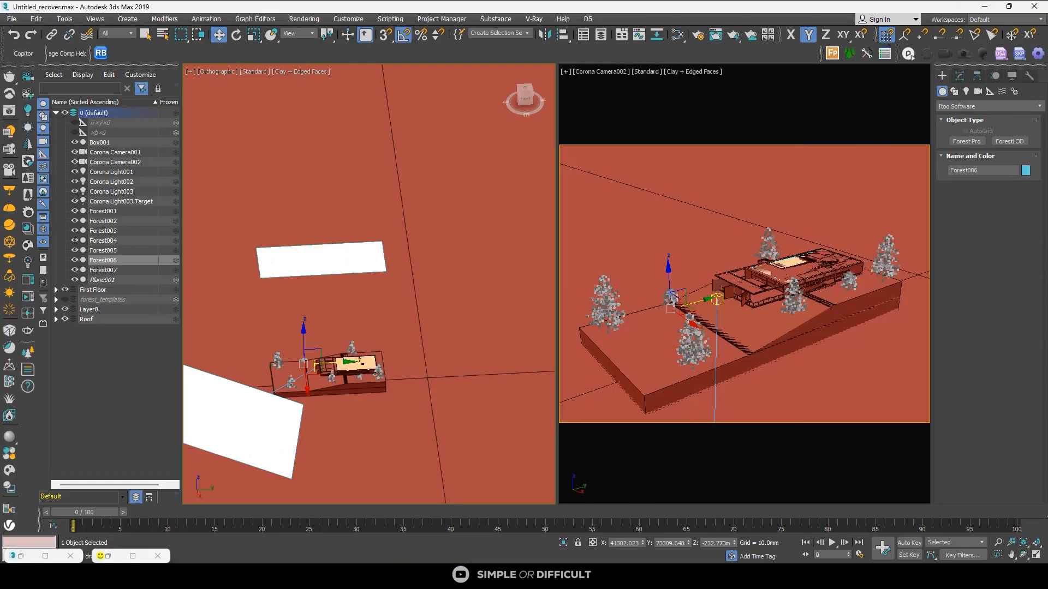
# Merge the HUMANS scene file from the Model making folder into the scene, placing the people beside the wooden base.
pyautogui.click(491, 573)
pyautogui.click(435, 388)
pyautogui.click(594, 228)
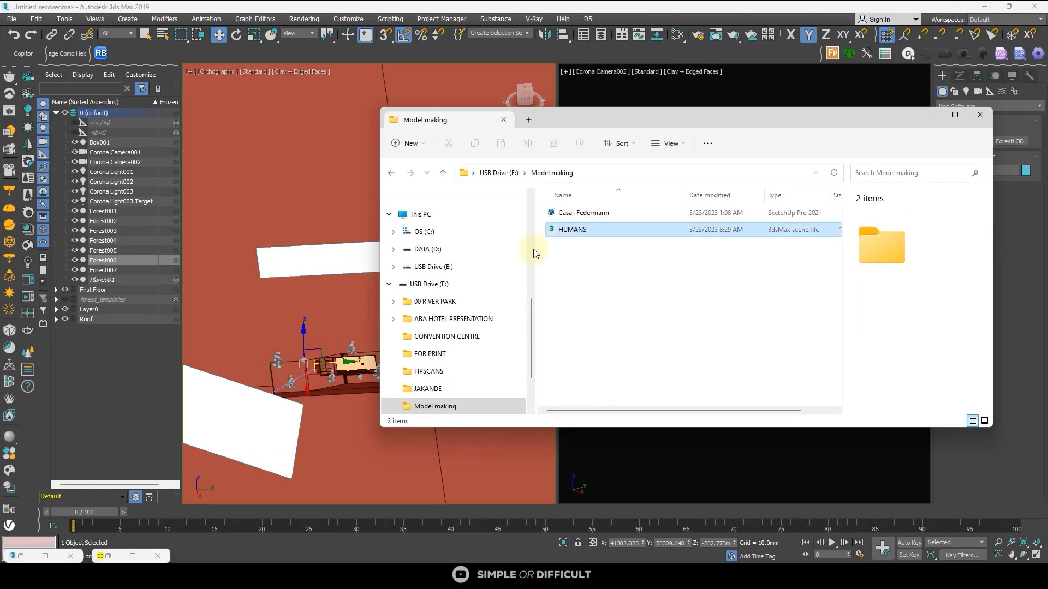
pyautogui.scroll(-3, 230, 257)
pyautogui.scroll(-3, 231, 257)
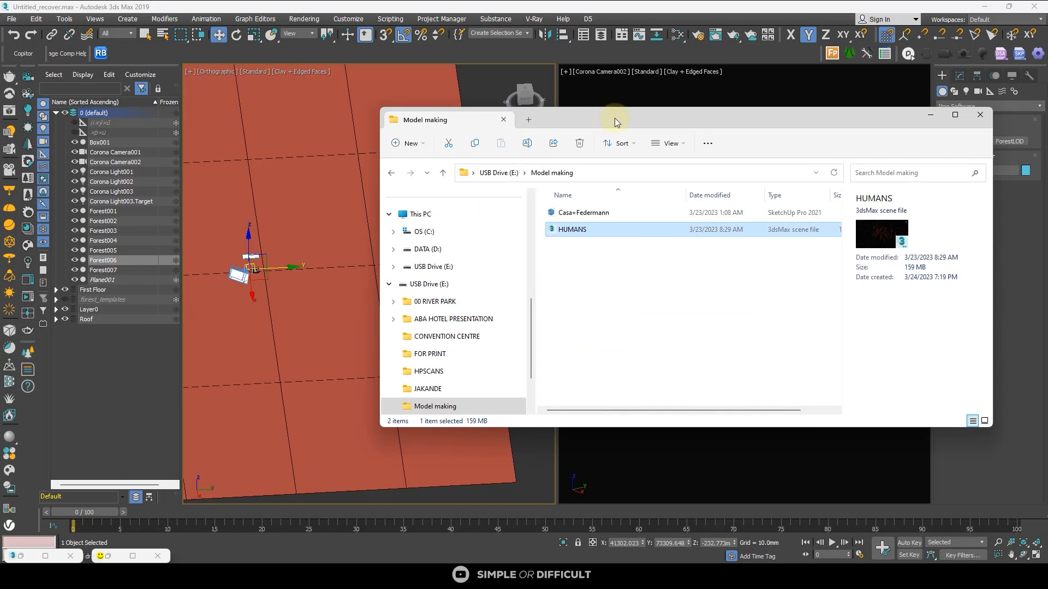
pyautogui.moveTo(614, 121); pyautogui.dragTo(707, 121)
pyautogui.moveTo(572, 270); pyautogui.dragTo(271, 273)
pyautogui.click(295, 293)
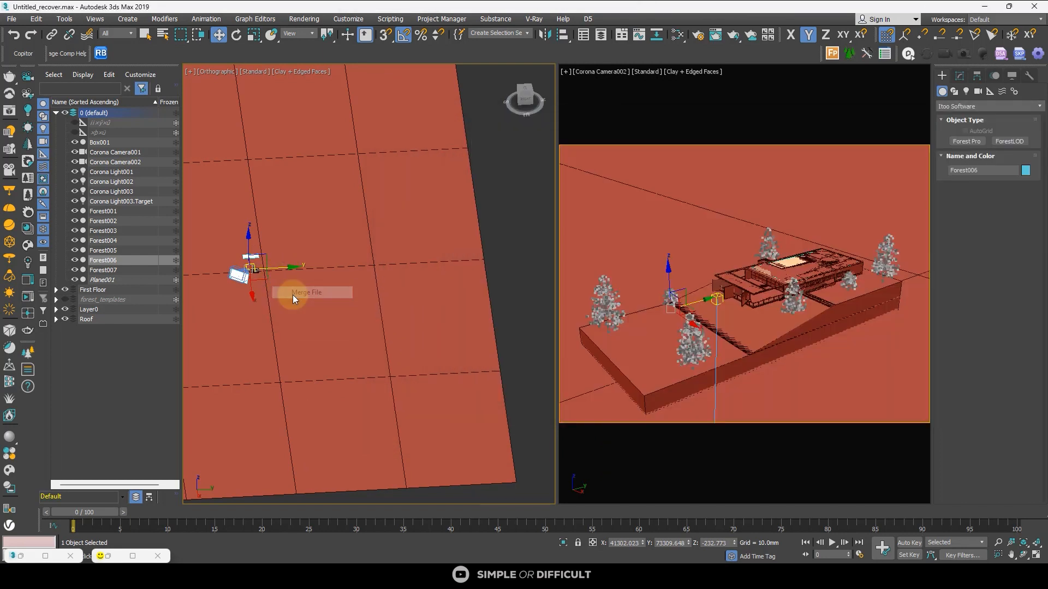
pyautogui.scroll(4, 260, 277)
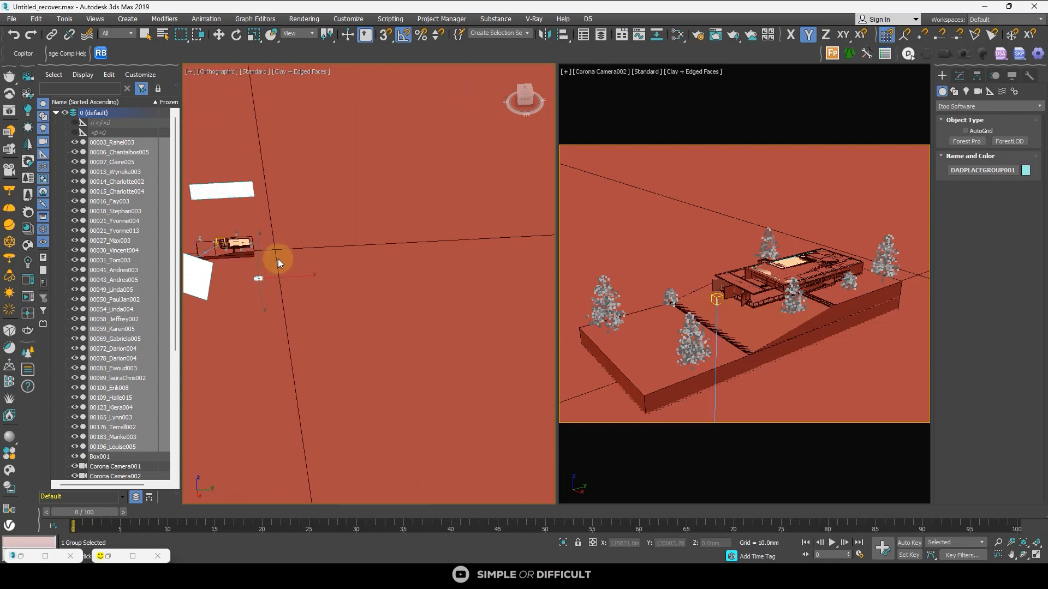
pyautogui.scroll(3, 276, 260)
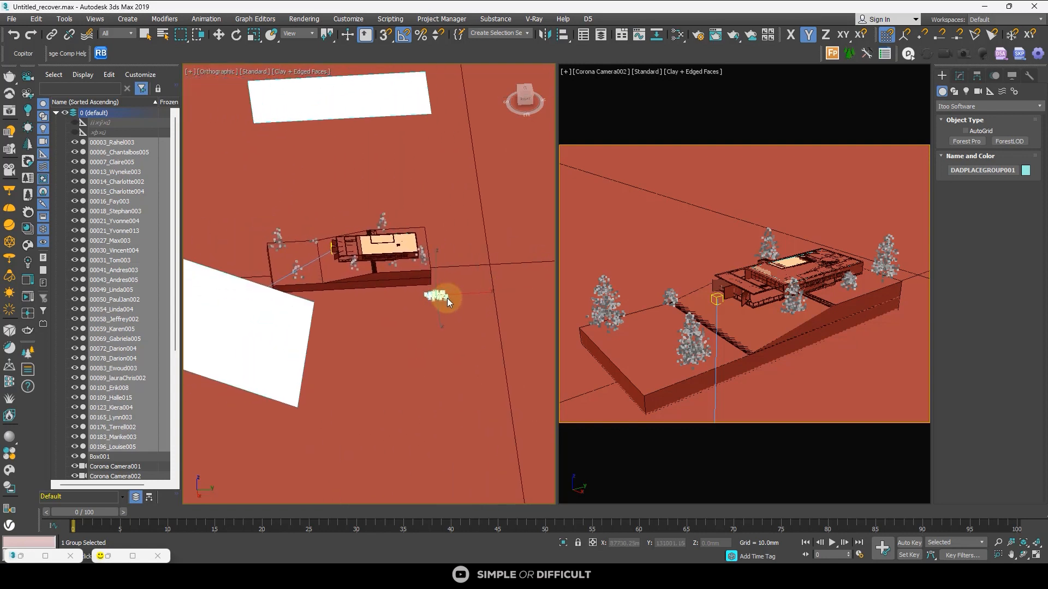
# Open the merged WALK group so that its individual human figures can be edited.
pyautogui.moveTo(284, 284); pyautogui.dragTo(296, 387, button='middle')
pyautogui.scroll(5, 297, 387)
pyautogui.rightClick(288, 319)
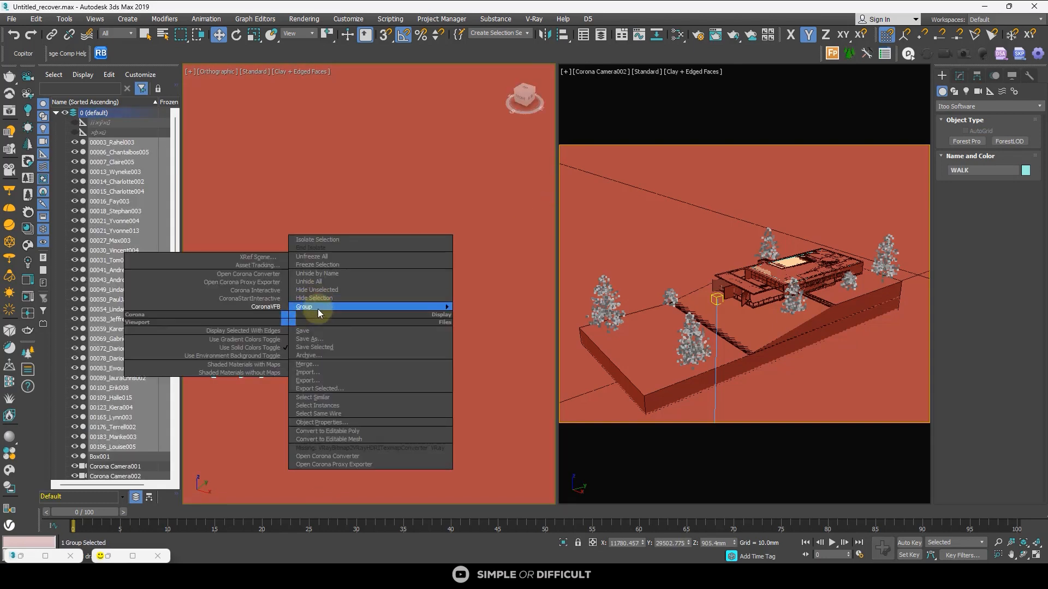
pyautogui.moveTo(317, 309)
pyautogui.click(481, 290)
pyautogui.scroll(4, 334, 316)
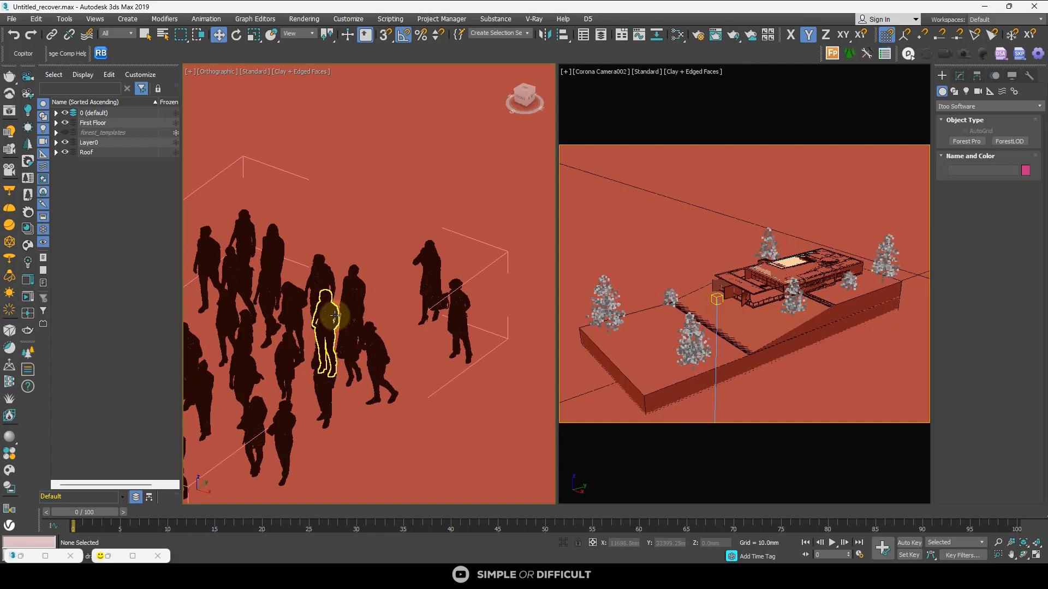
# Move the whole crowd of people onto the open, low end of the wooden base.
pyautogui.click(334, 315)
pyautogui.scroll(-5, 335, 329)
pyautogui.moveTo(330, 331); pyautogui.dragTo(239, 325, button='middle')
pyautogui.scroll(-2, 302, 326)
pyautogui.moveTo(225, 320); pyautogui.dragTo(533, 318)
pyautogui.scroll(-3, 280, 369)
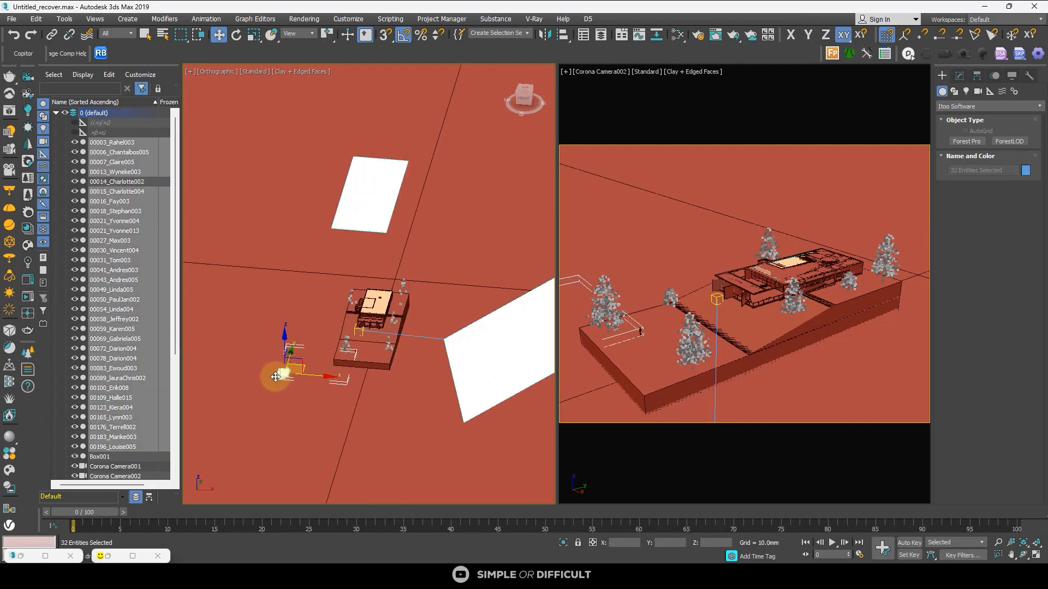
pyautogui.scroll(3, 421, 328)
pyautogui.click(523, 289)
pyautogui.click(468, 322)
pyautogui.scroll(-8, 493, 278)
pyautogui.moveTo(506, 278); pyautogui.dragTo(241, 358)
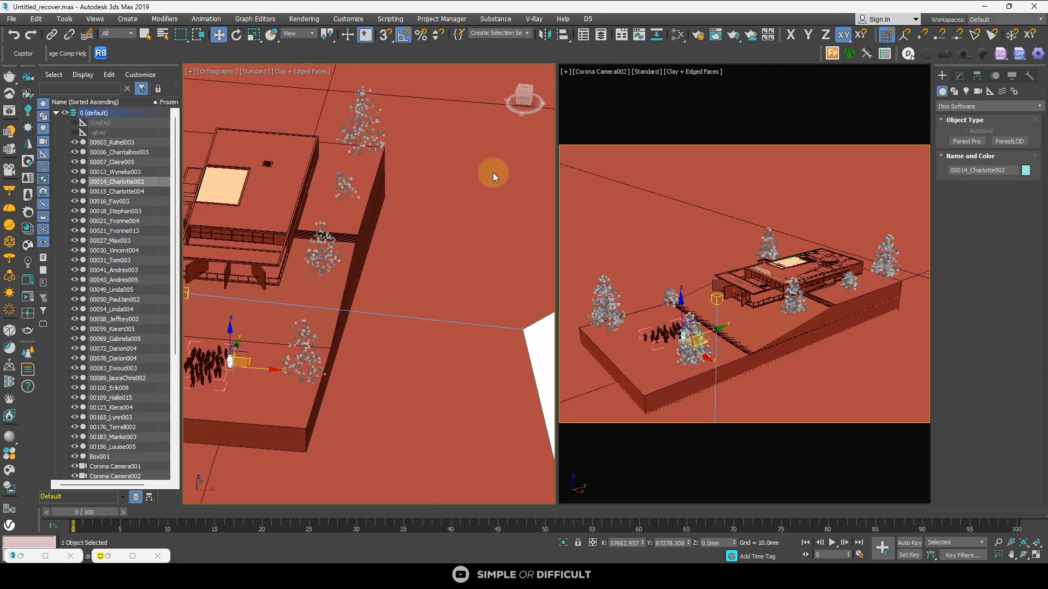
# Move one figure out of the crowd to the outer edge of the base, near the corner pine.
pyautogui.scroll(5, 207, 360)
pyautogui.click(218, 340)
pyautogui.click(523, 99)
pyautogui.scroll(-3, 355, 352)
pyautogui.keyDown('alt'); pyautogui.moveTo(355, 352); pyautogui.dragTo(420, 388, button='middle'); pyautogui.keyUp('alt')
pyautogui.scroll(4, 363, 332)
pyautogui.click(354, 333)
pyautogui.scroll(-4, 354, 334)
pyautogui.moveTo(334, 343); pyautogui.dragTo(277, 366)
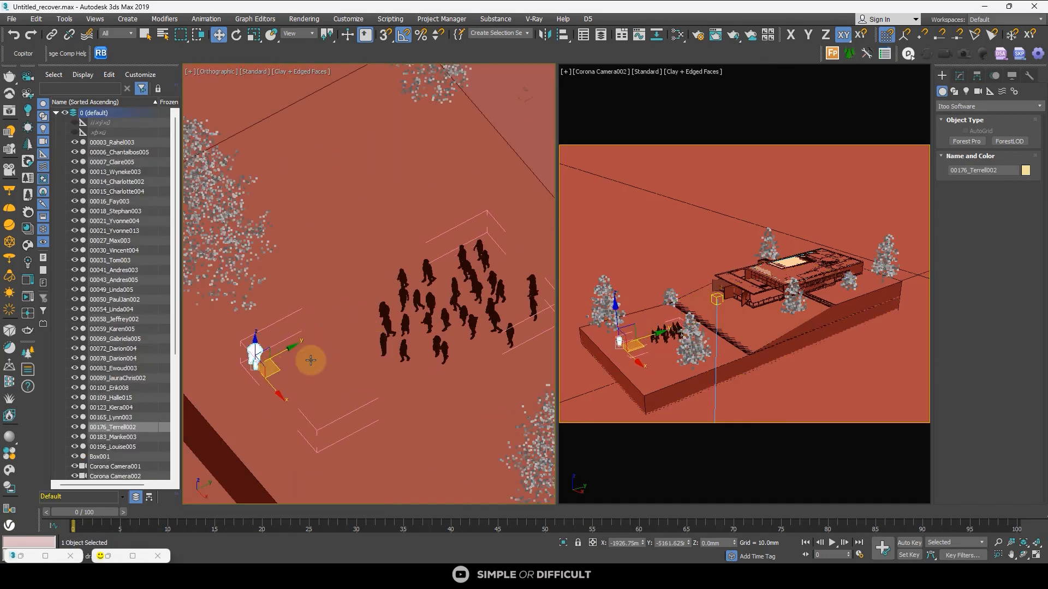
# Spread more single figures from the crowd toward the back edge of the base's open end.
pyautogui.moveTo(395, 335); pyautogui.dragTo(326, 188)
pyautogui.moveTo(374, 288); pyautogui.dragTo(318, 315, button='middle')
pyautogui.moveTo(344, 345); pyautogui.dragTo(439, 175)
pyautogui.moveTo(394, 377); pyautogui.dragTo(399, 239, button='middle')
pyautogui.click(393, 235)
pyautogui.click(400, 235)
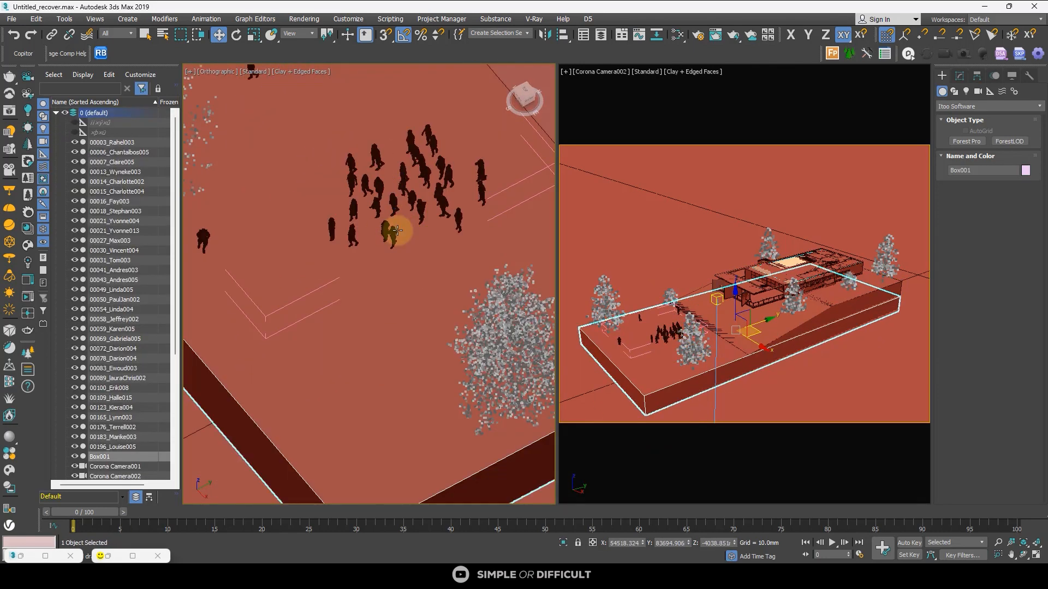
# Move one figure toward the base's front corner and a pair of figures past the front pine.
pyautogui.click(394, 236)
pyautogui.moveTo(414, 253); pyautogui.dragTo(398, 392)
pyautogui.scroll(-2, 295, 334)
pyautogui.click(400, 244)
pyautogui.keyDown('ctrl'); pyautogui.click(371, 230); pyautogui.keyUp('ctrl')
pyautogui.moveTo(305, 309); pyautogui.dragTo(401, 355)
# Move three figures from the crowd to the high end of the base beside the house, raising them onto its surface.
pyautogui.click(314, 299)
pyautogui.keyDown('ctrl'); pyautogui.click(303, 306); pyautogui.keyUp('ctrl')
pyautogui.scroll(-4, 271, 301)
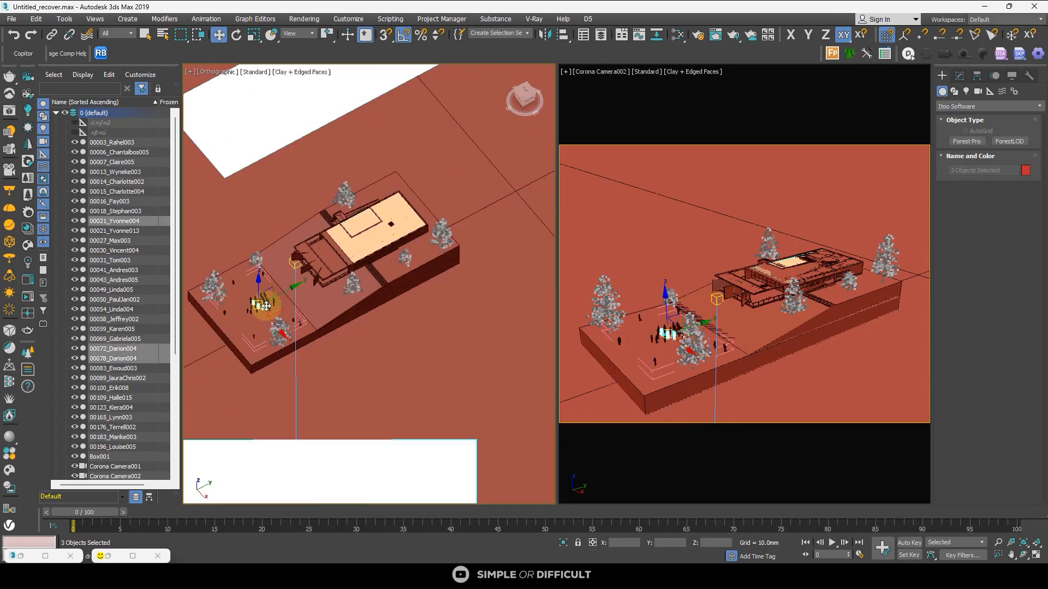
pyautogui.moveTo(272, 302); pyautogui.dragTo(409, 273)
pyautogui.scroll(4, 412, 262)
pyautogui.click(530, 100)
pyautogui.moveTo(420, 339); pyautogui.dragTo(423, 267)
pyautogui.scroll(6, 421, 327)
pyautogui.keyDown('alt'); pyautogui.moveTo(374, 300); pyautogui.dragTo(409, 369, button='middle'); pyautogui.keyUp('alt')
pyautogui.scroll(-2, 409, 369)
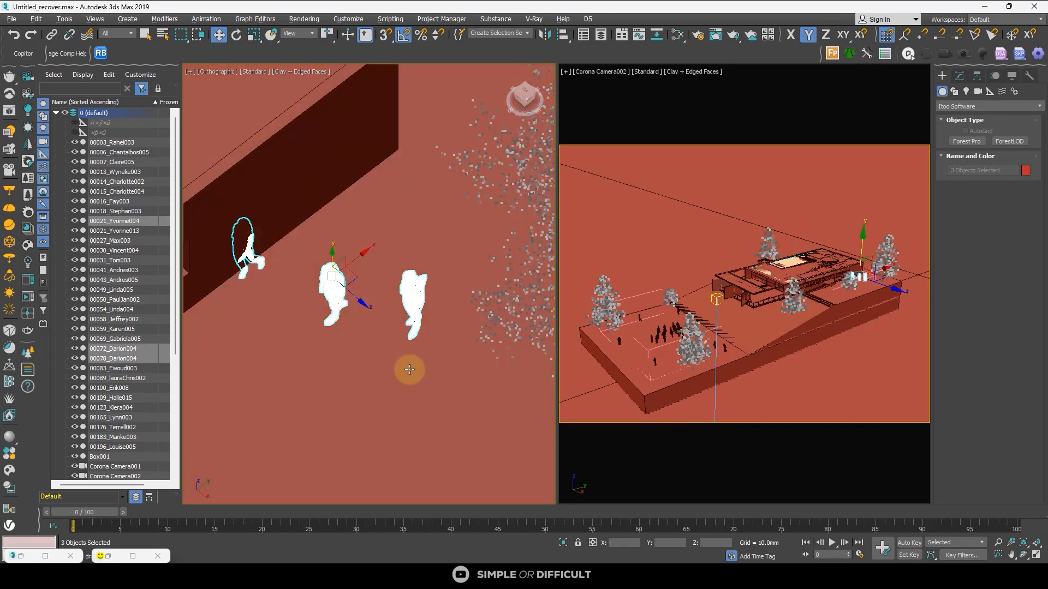
# Space out the three figures individually along the side of the house, around the small round tree.
pyautogui.scroll(-3, 463, 371)
pyautogui.click(365, 306)
pyautogui.click(365, 306)
pyautogui.moveTo(382, 303); pyautogui.dragTo(197, 423)
pyautogui.click(410, 329)
pyautogui.scroll(-5, 430, 342)
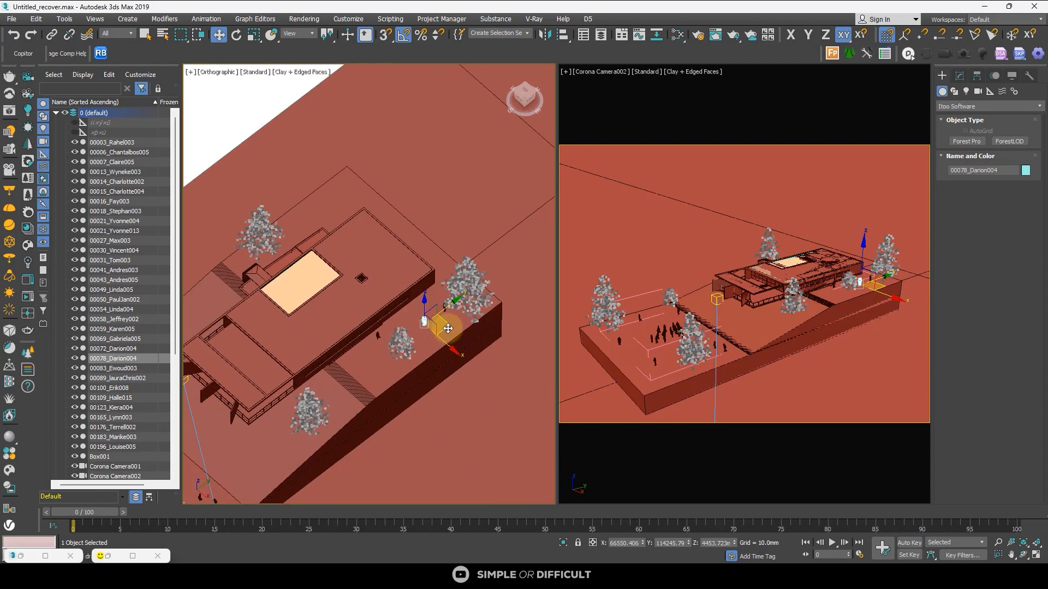
pyautogui.moveTo(439, 327); pyautogui.dragTo(433, 337)
# Select three figures in the remaining crowd, pull them aside, and delete them.
pyautogui.scroll(-3, 432, 338)
pyautogui.scroll(3, 273, 404)
pyautogui.click(273, 402)
pyautogui.keyDown('ctrl'); pyautogui.click(279, 404); pyautogui.keyUp('ctrl')
pyautogui.keyDown('alt'); pyautogui.moveTo(291, 389); pyautogui.dragTo(451, 382, button='middle'); pyautogui.keyUp('alt')
pyautogui.scroll(2, 333, 377)
pyautogui.keyDown('ctrl'); pyautogui.click(386, 389); pyautogui.keyUp('ctrl')
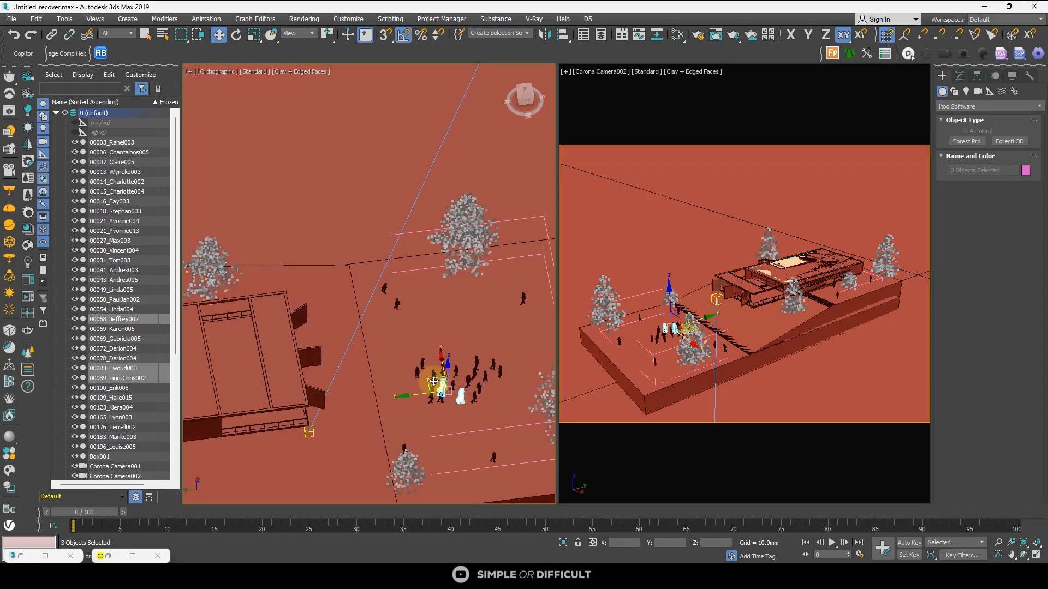
pyautogui.moveTo(443, 380); pyautogui.dragTo(284, 407)
pyautogui.scroll(3, 284, 406)
pyautogui.moveTo(284, 407); pyautogui.dragTo(297, 306, button='middle')
pyautogui.press('Delete')
# Move another single figure out of the crowd toward the back of the base's open end.
pyautogui.scroll(5, 475, 371)
pyautogui.keyDown('alt'); pyautogui.moveTo(474, 371); pyautogui.dragTo(349, 349, button='middle'); pyautogui.keyUp('alt')
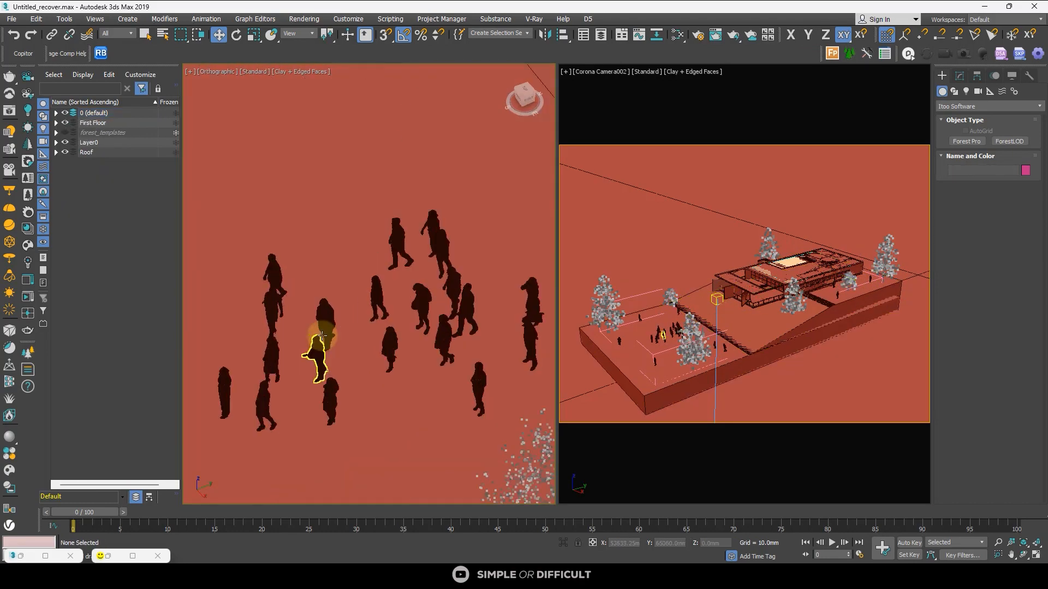
pyautogui.click(318, 355)
pyautogui.scroll(-4, 333, 328)
pyautogui.moveTo(350, 295); pyautogui.dragTo(271, 254)
pyautogui.click(307, 208)
# Move the figure behind the front pine to the house and raise it to the railed terrace.
pyautogui.scroll(5, 393, 289)
pyautogui.click(304, 338)
pyautogui.scroll(-4, 311, 290)
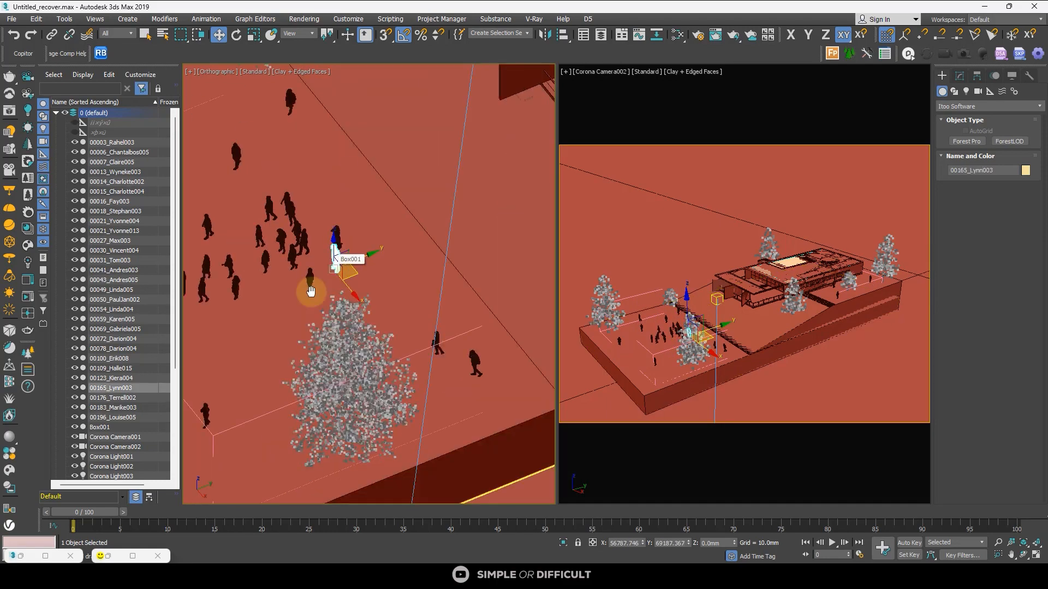
pyautogui.moveTo(311, 289); pyautogui.dragTo(251, 306, button='middle')
pyautogui.moveTo(289, 298); pyautogui.dragTo(473, 254)
pyautogui.keyDown('alt'); pyautogui.moveTo(474, 254); pyautogui.dragTo(470, 212, button='middle'); pyautogui.keyUp('alt')
pyautogui.moveTo(469, 212); pyautogui.dragTo(433, 142)
pyautogui.scroll(5, 409, 224)
pyautogui.moveTo(433, 142); pyautogui.dragTo(424, 264, button='middle')
# Check the terrace figure's feet against the deck in the right view and fine-tune its position on the terrace.
pyautogui.scroll(-5, 409, 224)
pyautogui.click(407, 221)
pyautogui.scroll(-4, 423, 265)
pyautogui.click(397, 231)
pyautogui.scroll(5, 339, 233)
pyautogui.scroll(-3, 351, 222)
pyautogui.press('F6')
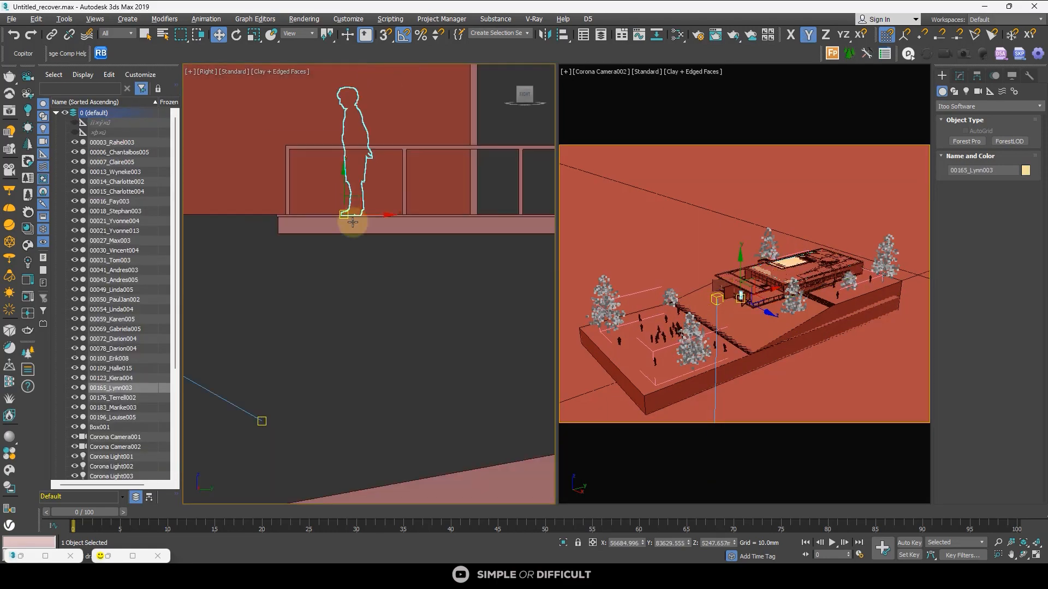
pyautogui.keyDown('alt'); pyautogui.moveTo(351, 222); pyautogui.dragTo(534, 292, button='middle'); pyautogui.keyUp('alt')
pyautogui.press('F5')
pyautogui.moveTo(534, 292); pyautogui.dragTo(532, 301)
pyautogui.scroll(-3, 532, 302)
# Move another figure out of the crowd toward the house, behind the front pine.
pyautogui.keyDown('alt'); pyautogui.moveTo(532, 301); pyautogui.dragTo(363, 363, button='middle'); pyautogui.keyUp('alt')
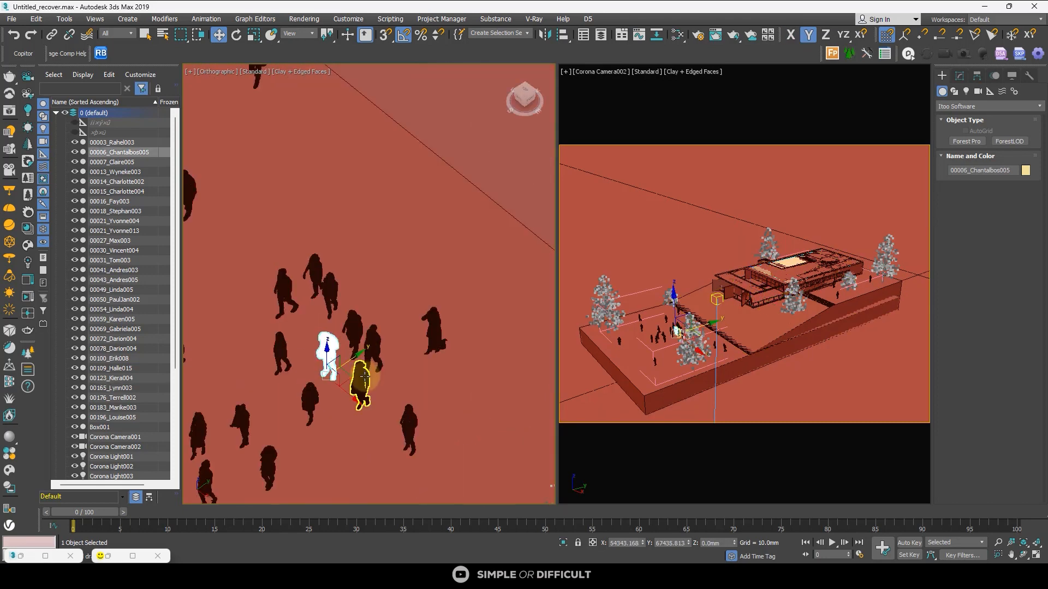
pyautogui.scroll(-3, 297, 417)
pyautogui.scroll(5, 258, 386)
pyautogui.click(258, 386)
pyautogui.press('F8')
pyautogui.click(258, 387)
pyautogui.scroll(-3, 267, 351)
pyautogui.scroll(-5, 355, 327)
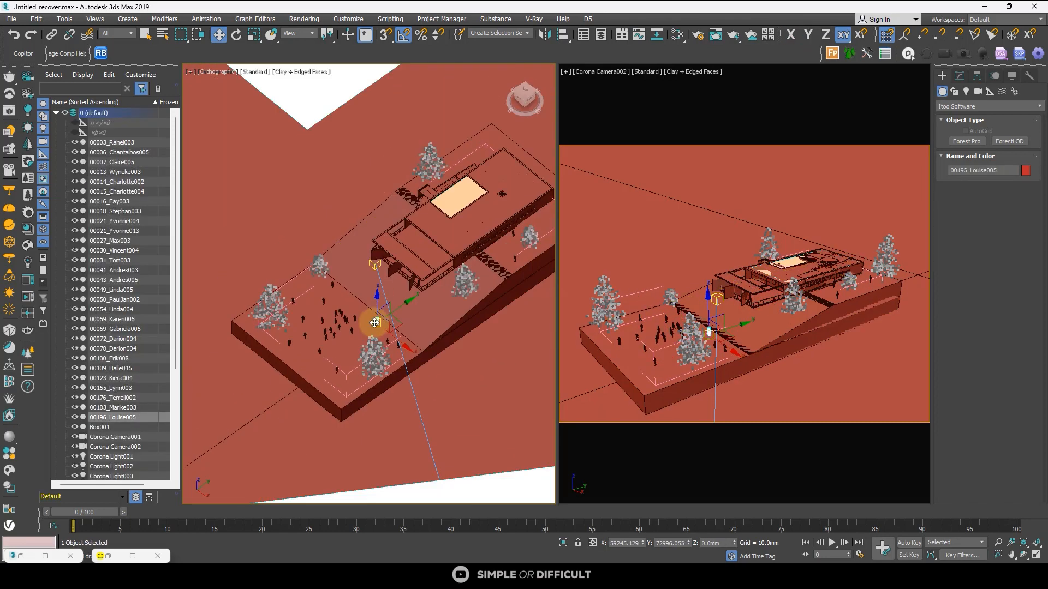
# Select two figures in the crowd, move them along to the house in the right view, and adjust their height.
pyautogui.scroll(5, 377, 319)
pyautogui.click(257, 342)
pyautogui.keyDown('ctrl'); pyautogui.click(211, 343); pyautogui.keyUp('ctrl')
pyautogui.scroll(-5, 283, 331)
pyautogui.press('t')
pyautogui.press('r')
pyautogui.moveTo(266, 214); pyautogui.dragTo(550, 218)
pyautogui.scroll(10, 550, 227)
pyautogui.moveTo(436, 201); pyautogui.dragTo(436, 189)
pyautogui.scroll(5, 393, 300)
# Shift the two figures sideways in the top view and fine-tune their position at the house.
pyautogui.press('t')
pyautogui.scroll(-5, 404, 329)
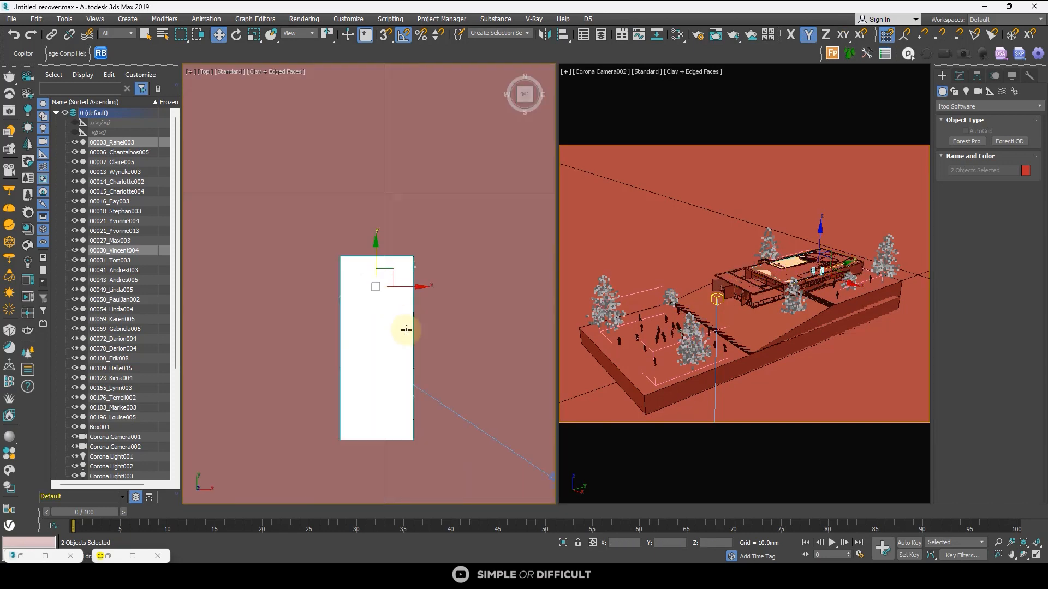
pyautogui.moveTo(414, 286); pyautogui.dragTo(480, 285)
pyautogui.keyDown('alt'); pyautogui.moveTo(480, 286); pyautogui.dragTo(456, 297, button='middle'); pyautogui.keyUp('alt')
pyautogui.moveTo(456, 297); pyautogui.dragTo(433, 283)
pyautogui.scroll(-5, 434, 283)
# Select the surplus figures clustered in the middle of the base's open end and delete them.
pyautogui.scroll(7, 339, 338)
pyautogui.click(363, 355)
pyautogui.keyDown('ctrl'); pyautogui.click(322, 347); pyautogui.keyUp('ctrl')
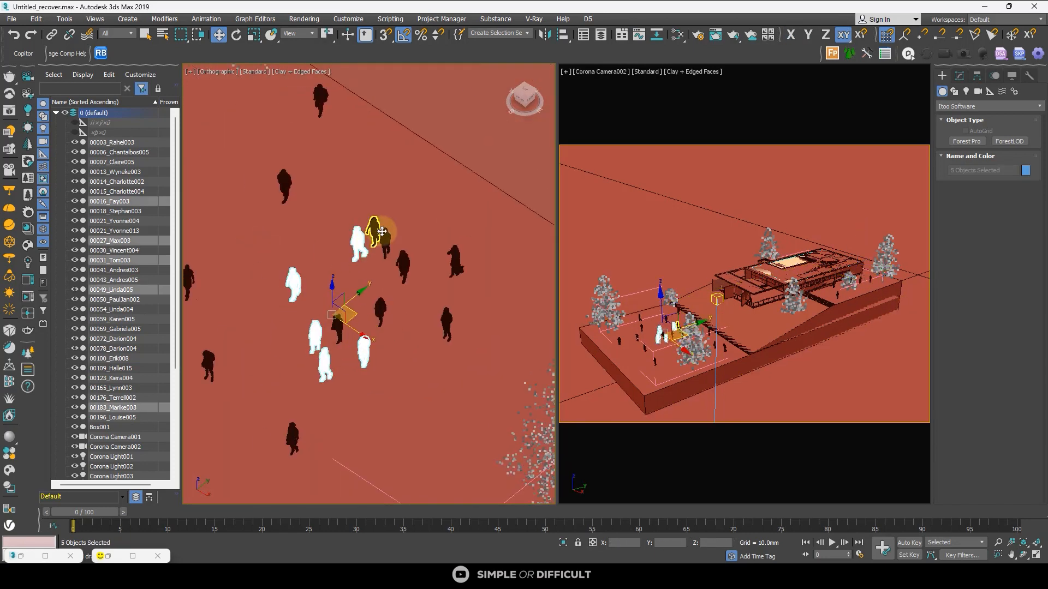
pyautogui.keyDown('ctrl'); pyautogui.click(381, 233); pyautogui.keyUp('ctrl')
pyautogui.press('Delete')
# Thin out the remaining crowd by deleting a few more single figures from the open end of the base.
pyautogui.scroll(-3, 378, 304)
pyautogui.click(340, 310)
pyautogui.keyDown('ctrl'); pyautogui.click(395, 310); pyautogui.keyUp('ctrl')
pyautogui.keyDown('ctrl'); pyautogui.click(398, 277); pyautogui.keyUp('ctrl')
pyautogui.click(398, 277)
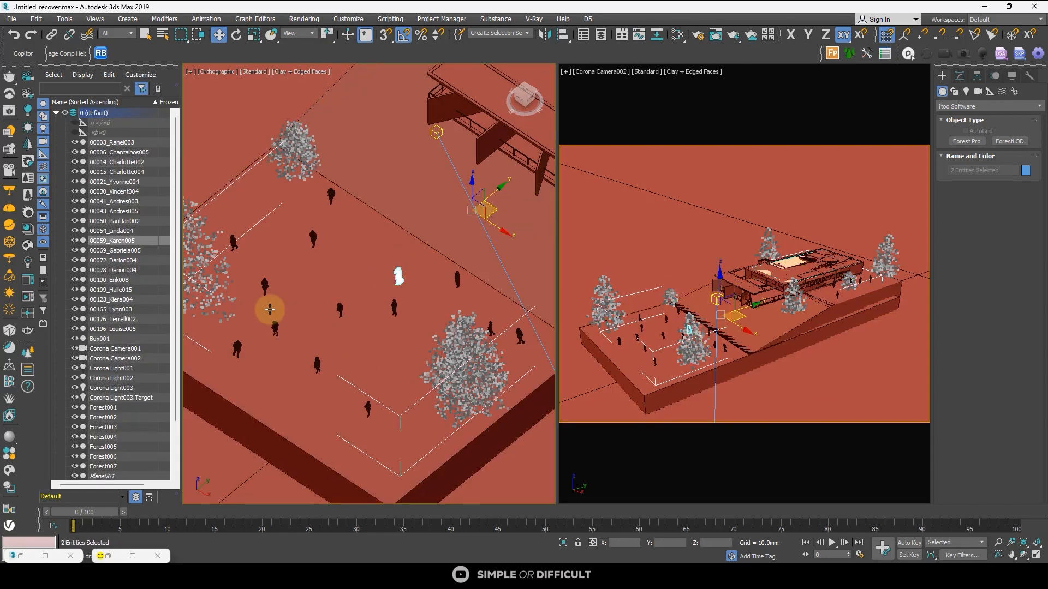
pyautogui.click(275, 328)
pyautogui.scroll(3, 469, 264)
pyautogui.keyDown('ctrl'); pyautogui.click(361, 283); pyautogui.keyUp('ctrl')
pyautogui.press('Delete')
# Start the interactive Corona render of the scene with the people and dismiss the error message window.
pyautogui.scroll(-6, 327, 276)
pyautogui.scroll(2, 324, 280)
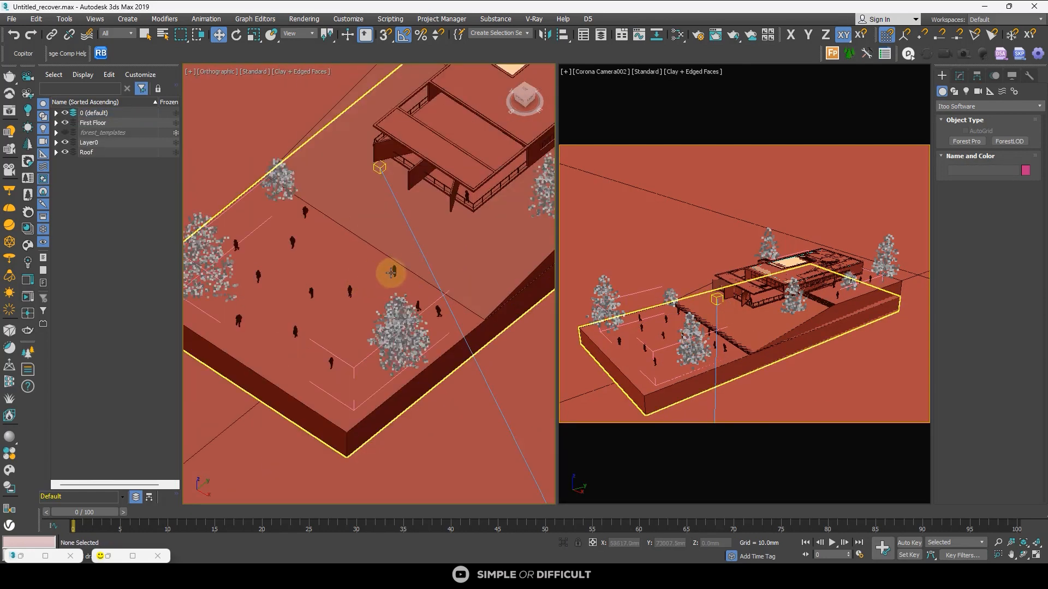
pyautogui.click(392, 273)
pyautogui.scroll(-6, 290, 236)
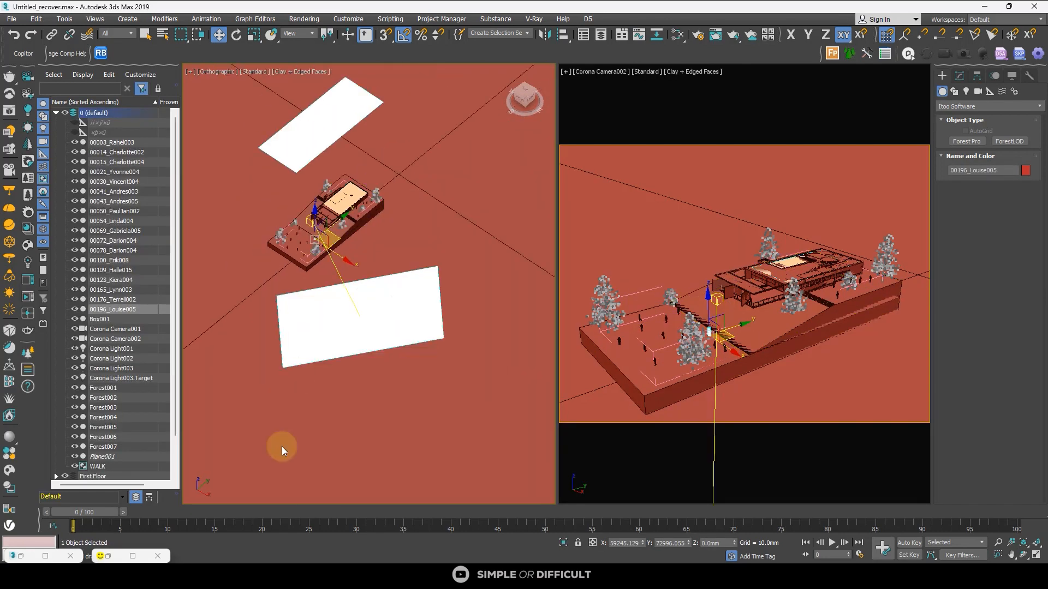
pyautogui.click(139, 555)
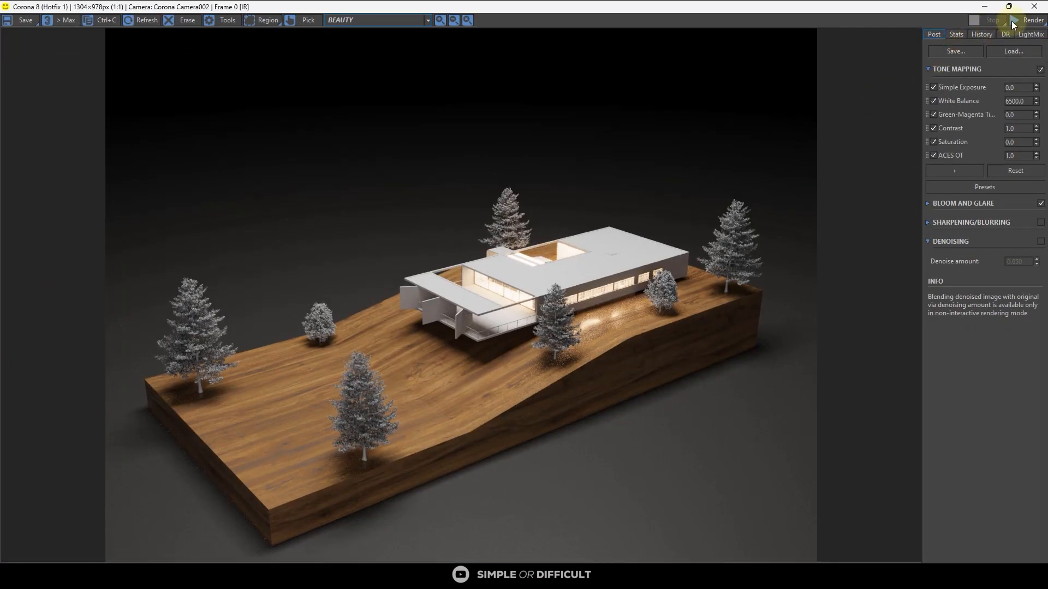
pyautogui.click(1025, 22)
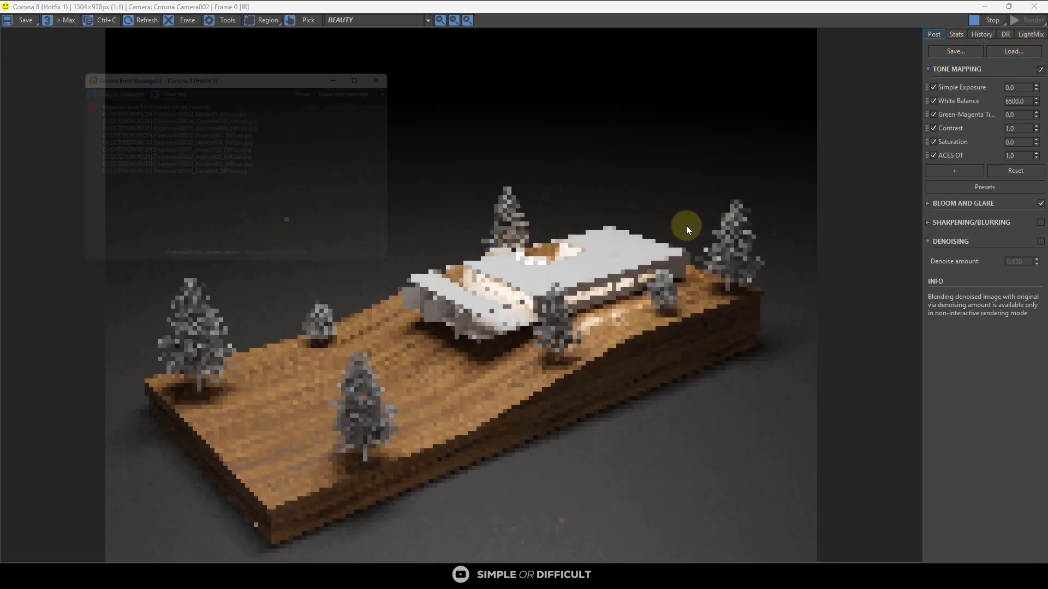
pyautogui.click(360, 80)
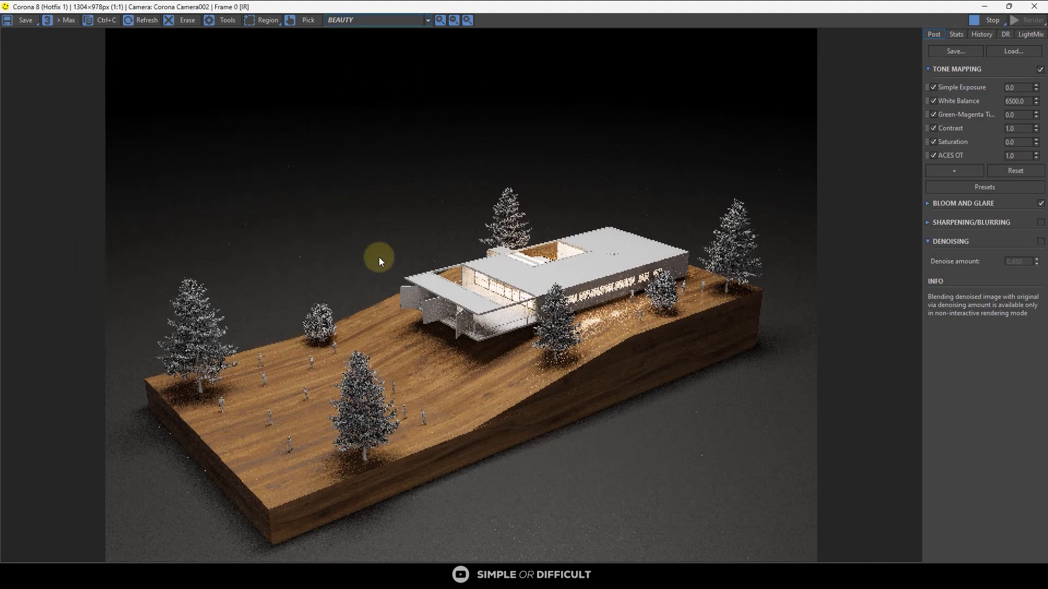
# Examine the rendered people up close beside the house, on the open end of the base and on the terrace.
pyautogui.scroll(1, 257, 402)
pyautogui.scroll(-1, 444, 140)
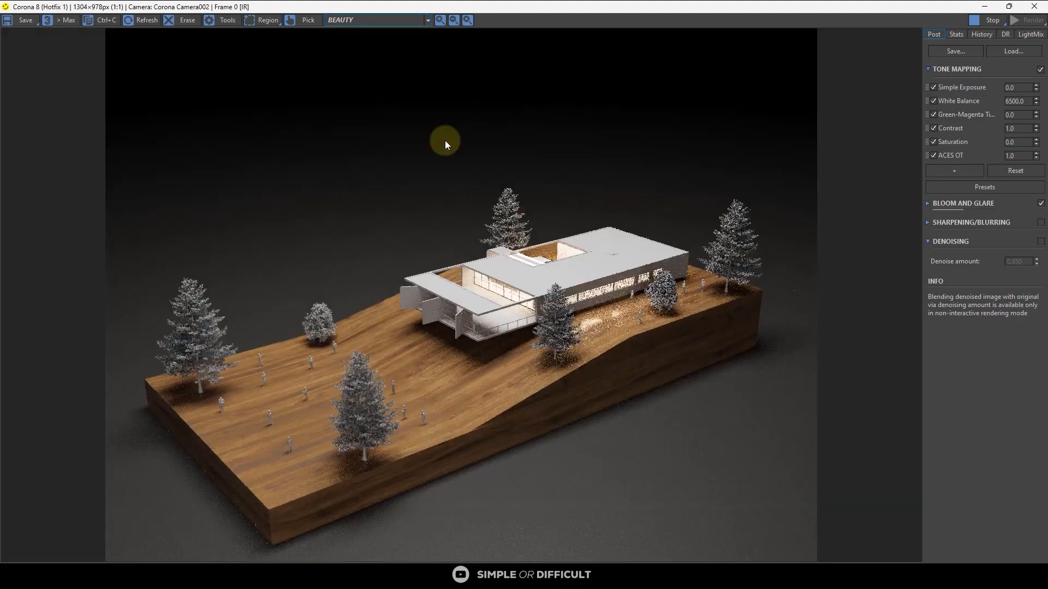
pyautogui.scroll(1, 589, 330)
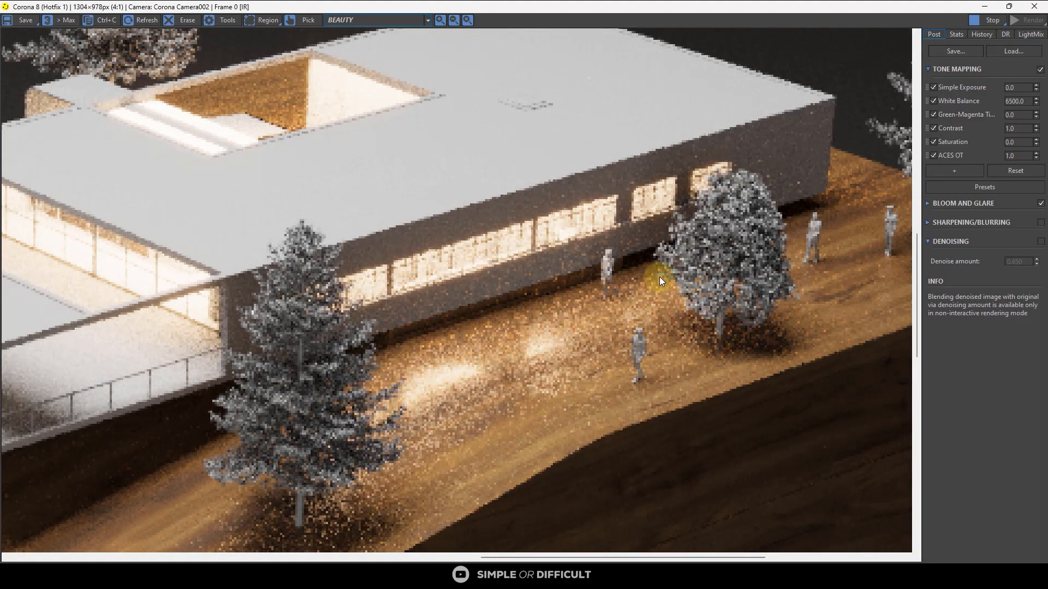
pyautogui.scroll(-1, 685, 253)
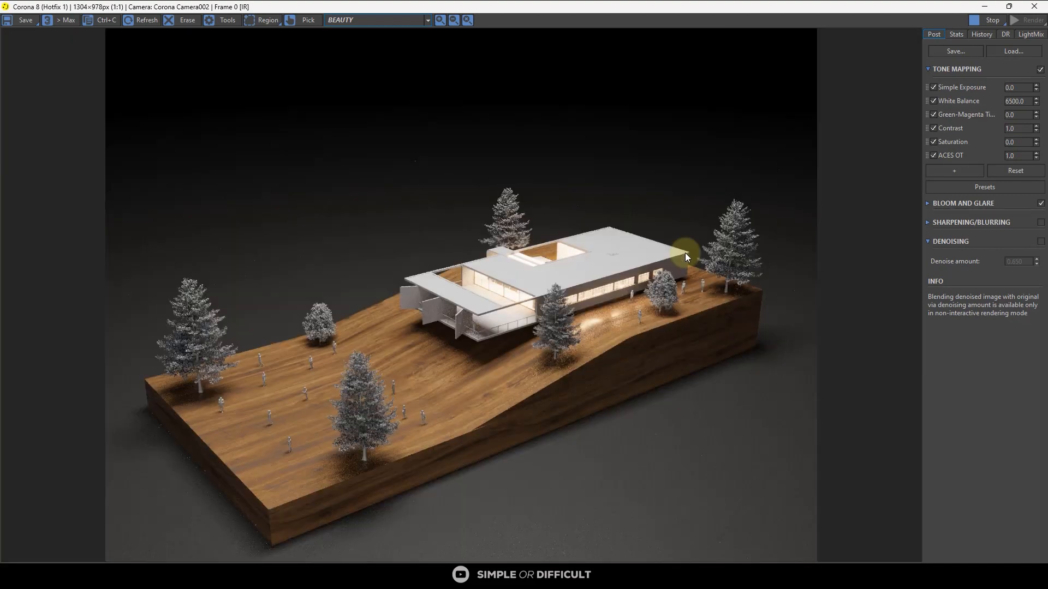
pyautogui.scroll(3, 264, 456)
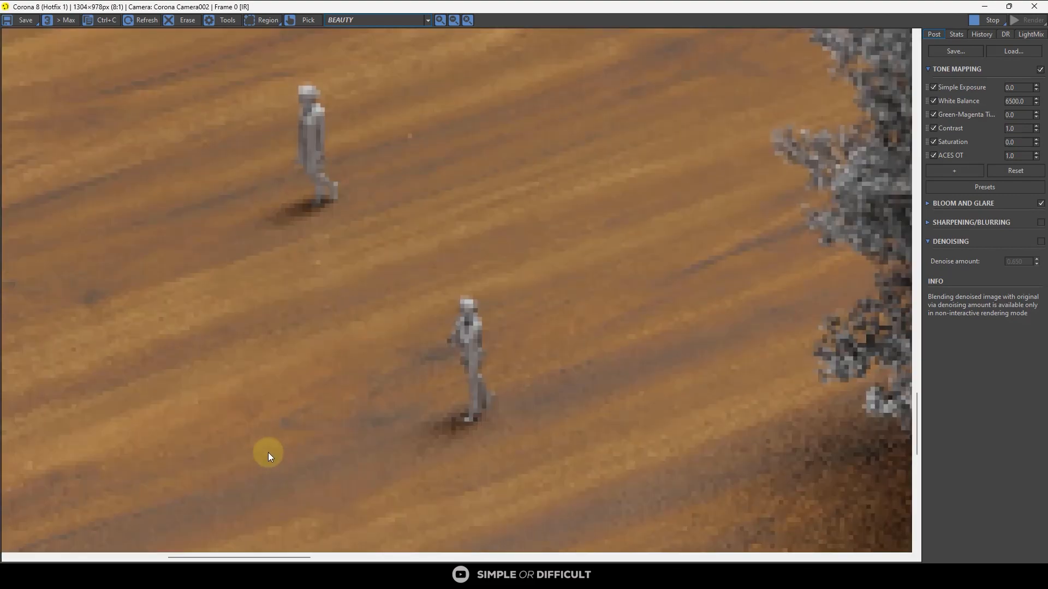
pyautogui.scroll(-1, 271, 445)
pyautogui.scroll(-1, 273, 441)
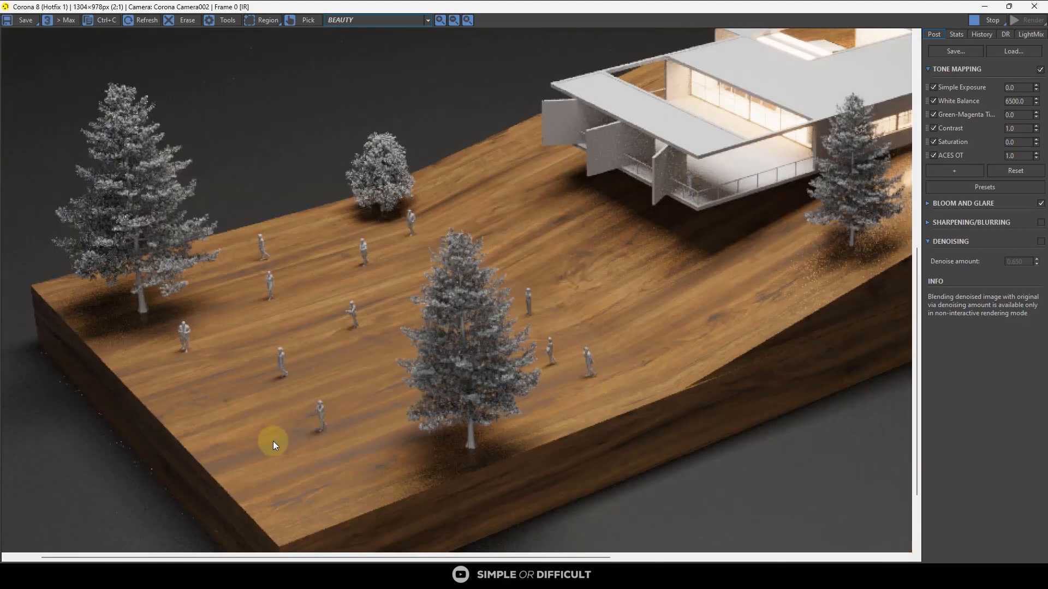
pyautogui.scroll(-1, 298, 374)
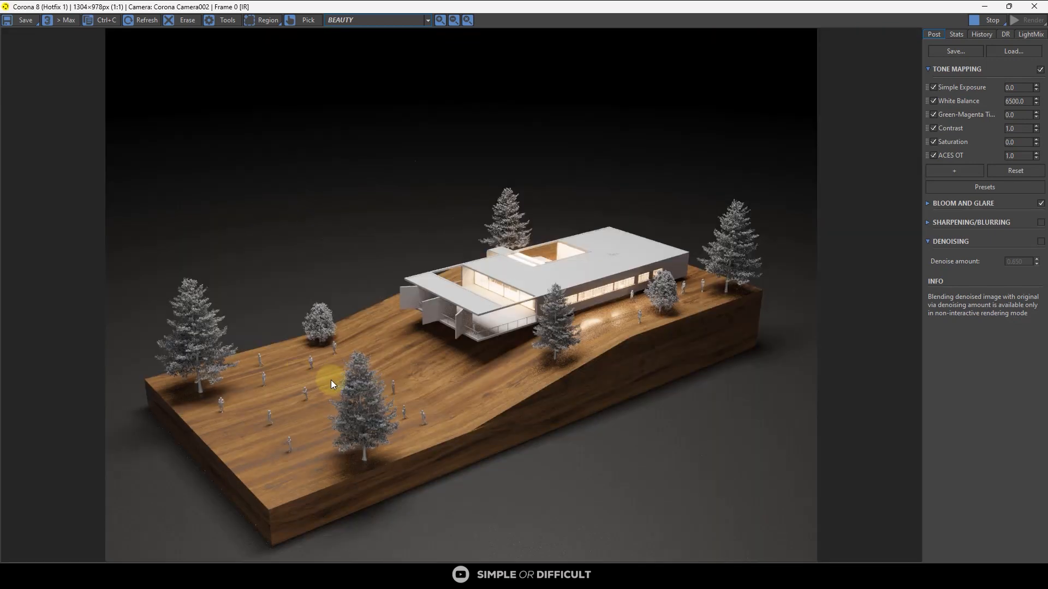
pyautogui.scroll(1, 330, 380)
pyautogui.scroll(-1, 579, 257)
pyautogui.scroll(2, 485, 330)
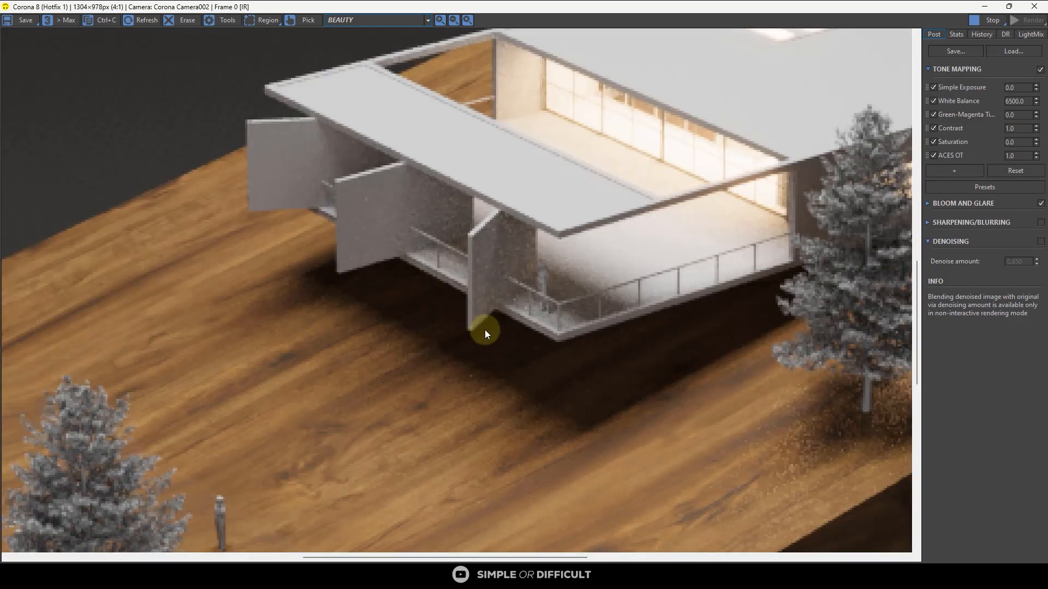
# Shift the figure standing at the corner of the terrace slightly inside the railing and check its new position in the interactive render.
pyautogui.scroll(-1, 502, 279)
pyautogui.moveTo(889, 9); pyautogui.dragTo(872, 70)
pyautogui.scroll(6, 350, 267)
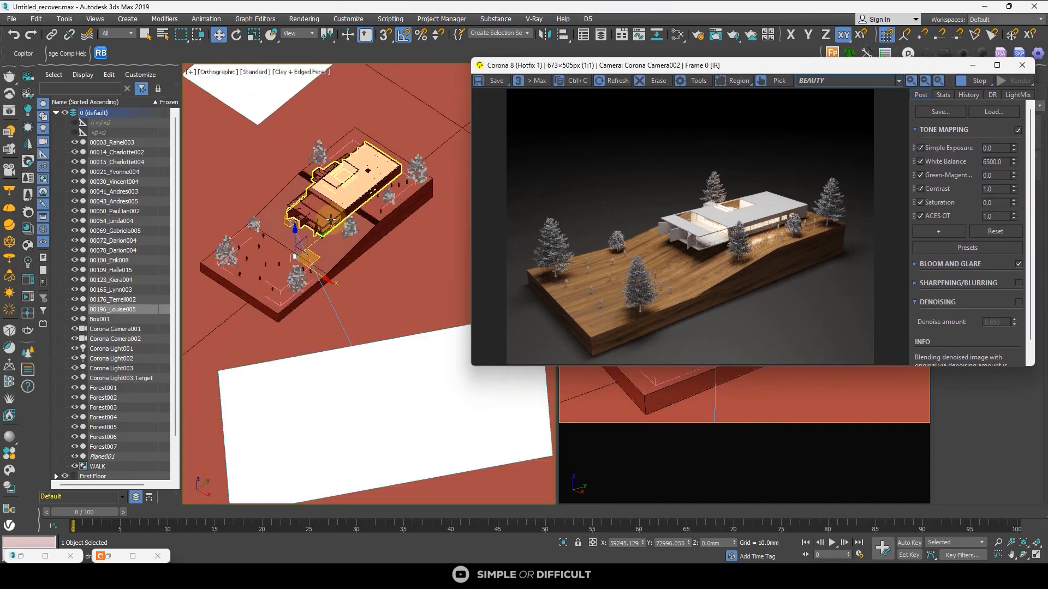
pyautogui.scroll(3, 350, 267)
pyautogui.click(369, 273)
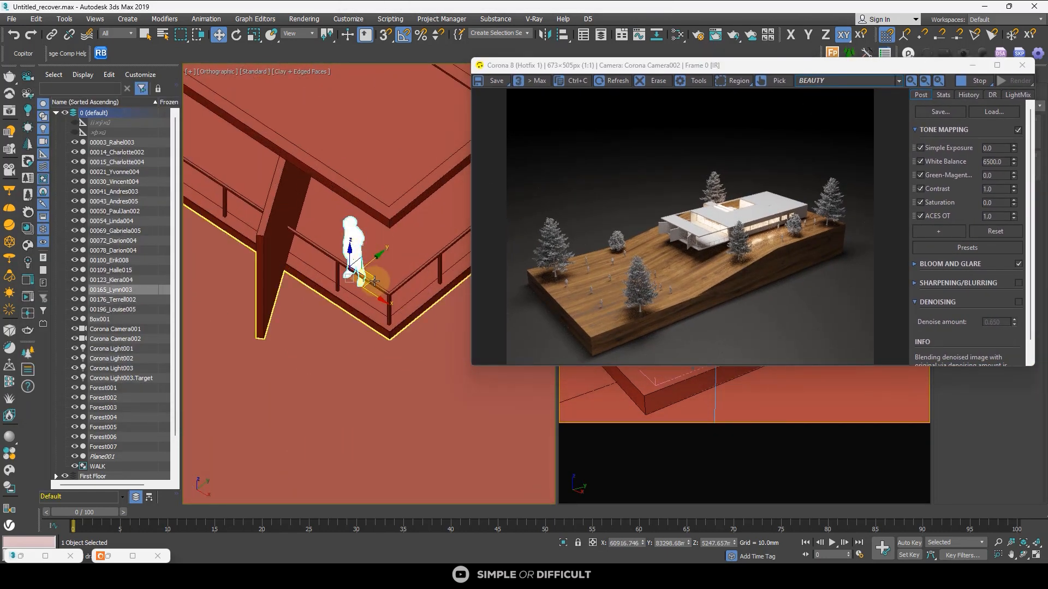
pyautogui.moveTo(373, 278); pyautogui.dragTo(392, 270)
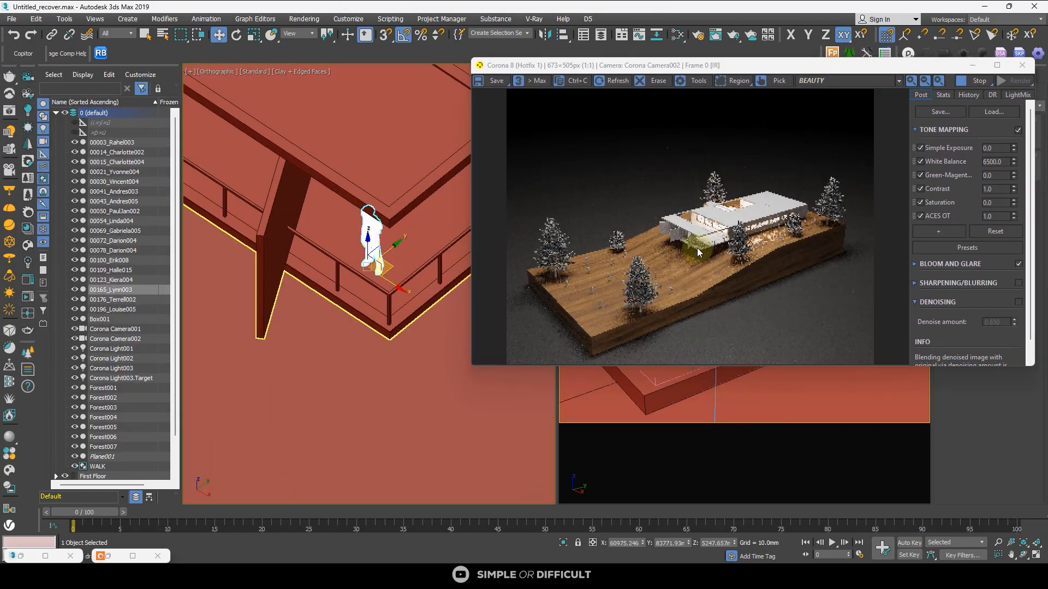
pyautogui.scroll(3, 701, 247)
pyautogui.scroll(-3, 720, 221)
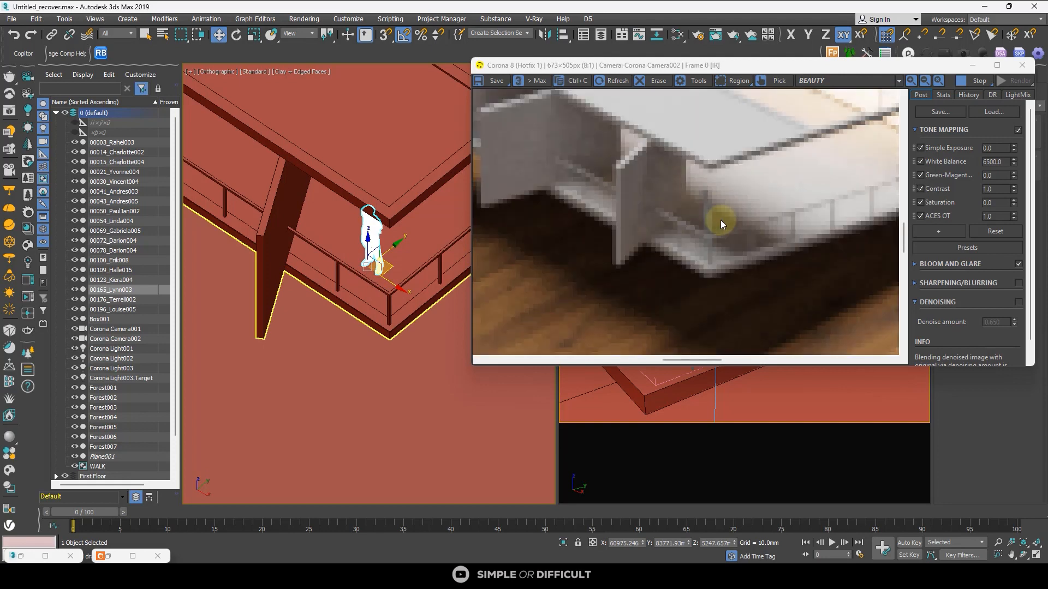
pyautogui.scroll(-4, 377, 251)
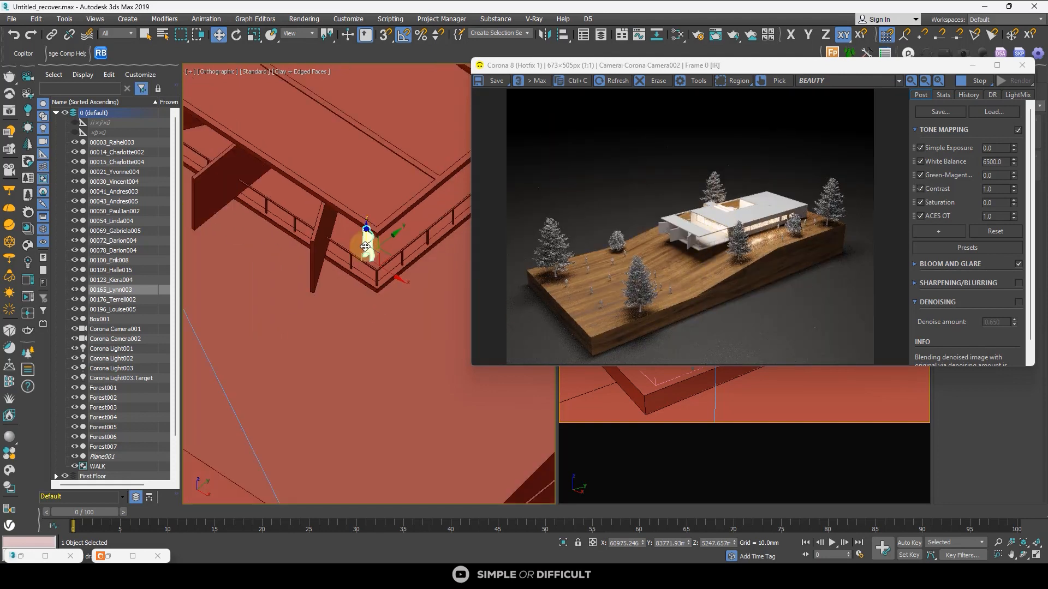
# Try one figure from the middle of the base's open end beside the small tree and in the empty area nearer the house.
pyautogui.scroll(-6, 379, 252)
pyautogui.scroll(6, 268, 344)
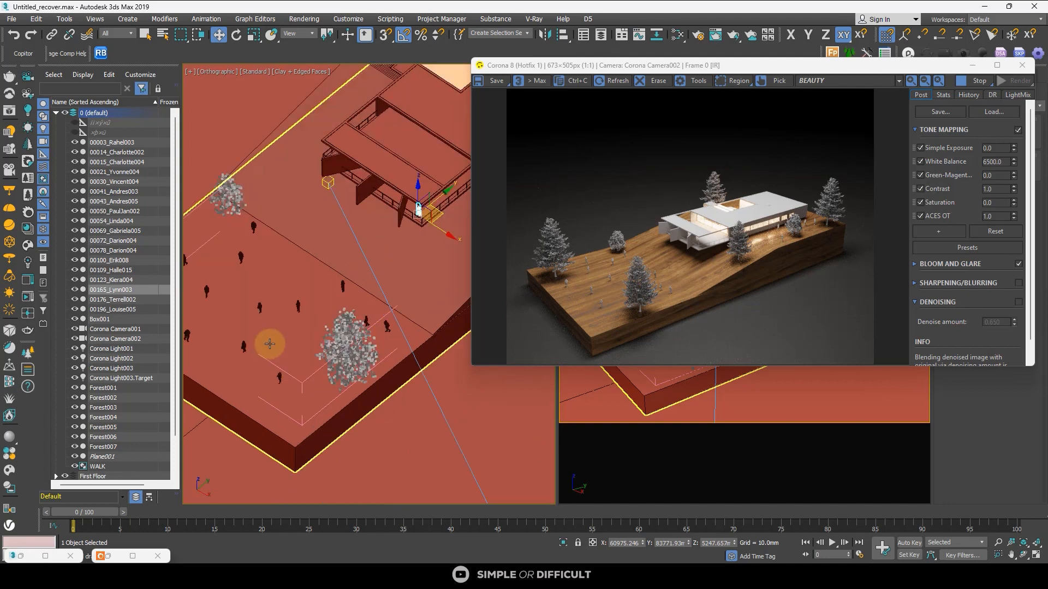
pyautogui.click(247, 242)
pyautogui.scroll(-5, 248, 236)
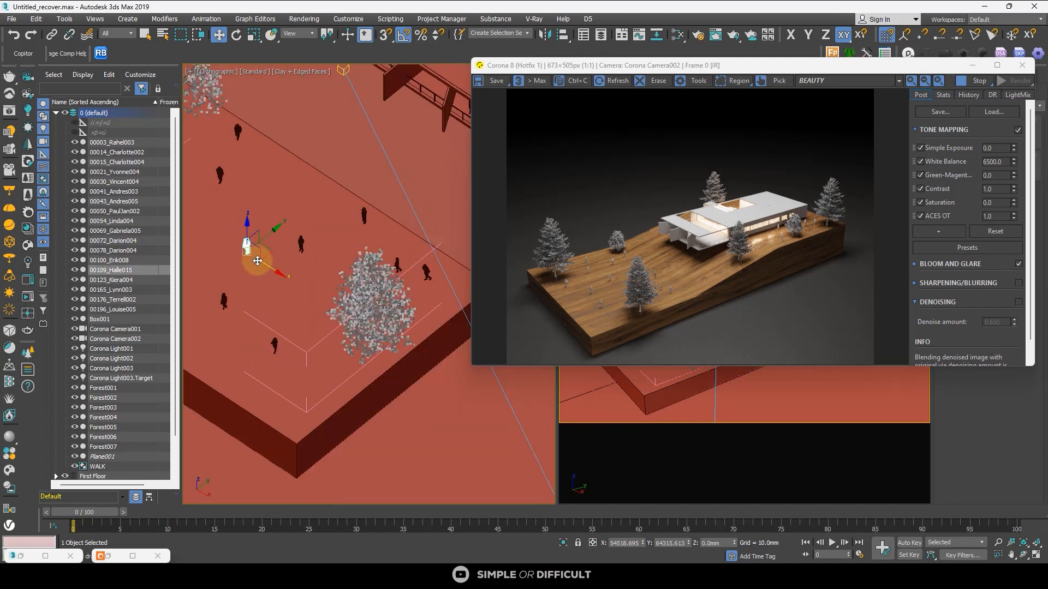
pyautogui.moveTo(253, 253); pyautogui.dragTo(316, 328, button='middle')
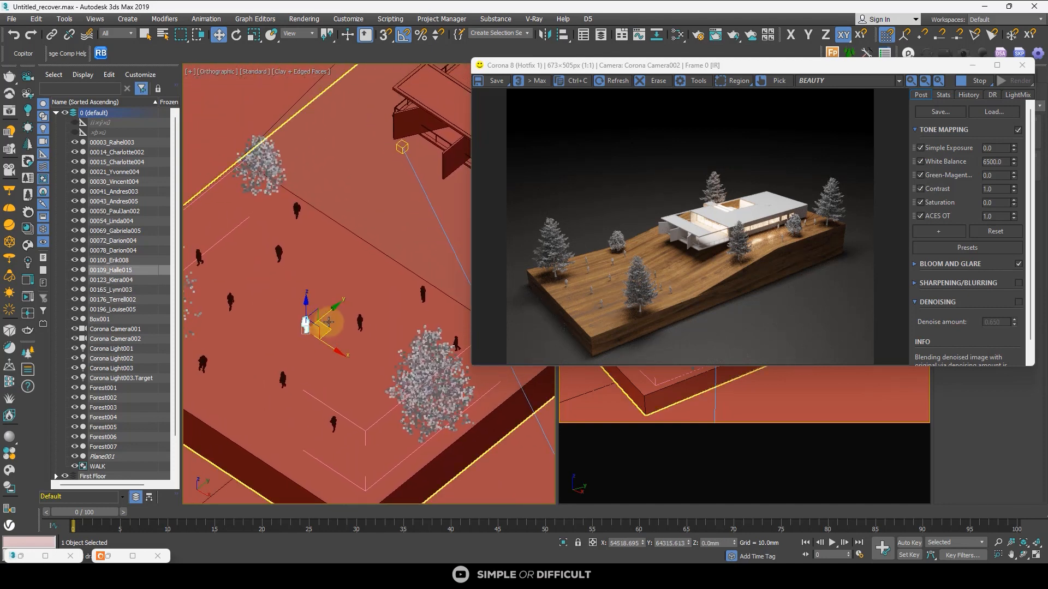
pyautogui.moveTo(327, 326); pyautogui.dragTo(256, 223)
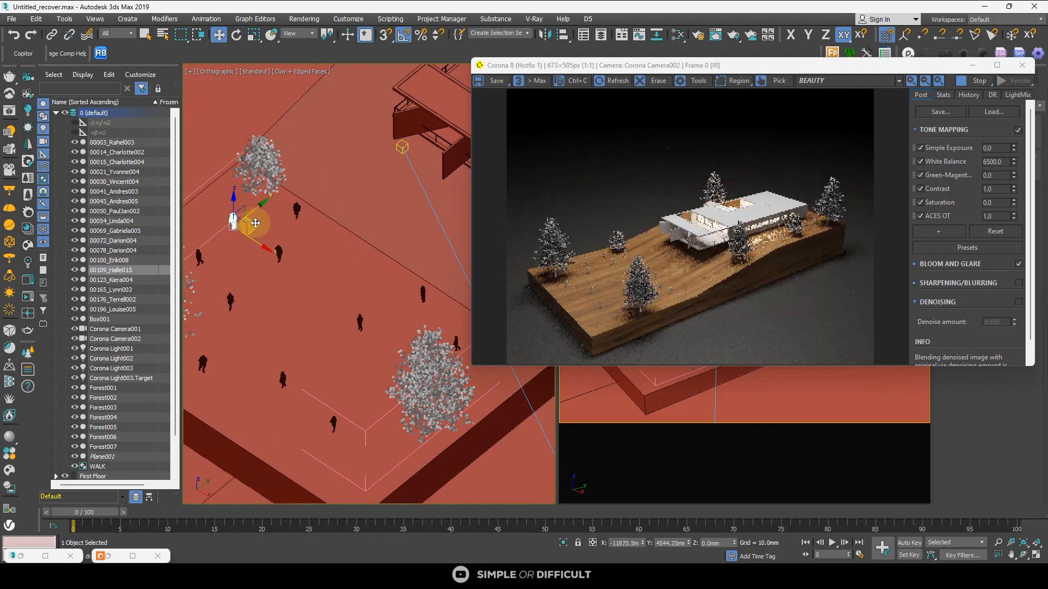
pyautogui.scroll(-3, 262, 226)
pyautogui.scroll(5, 240, 283)
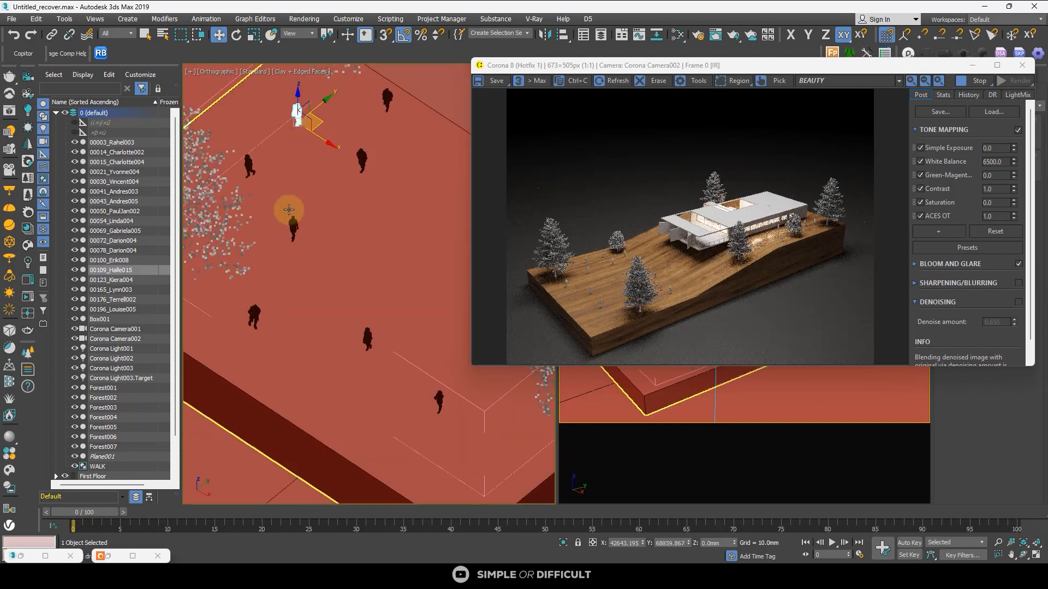
pyautogui.moveTo(326, 147); pyautogui.dragTo(275, 227, button='middle')
pyautogui.moveTo(270, 206); pyautogui.dragTo(403, 240)
pyautogui.scroll(-2, 404, 240)
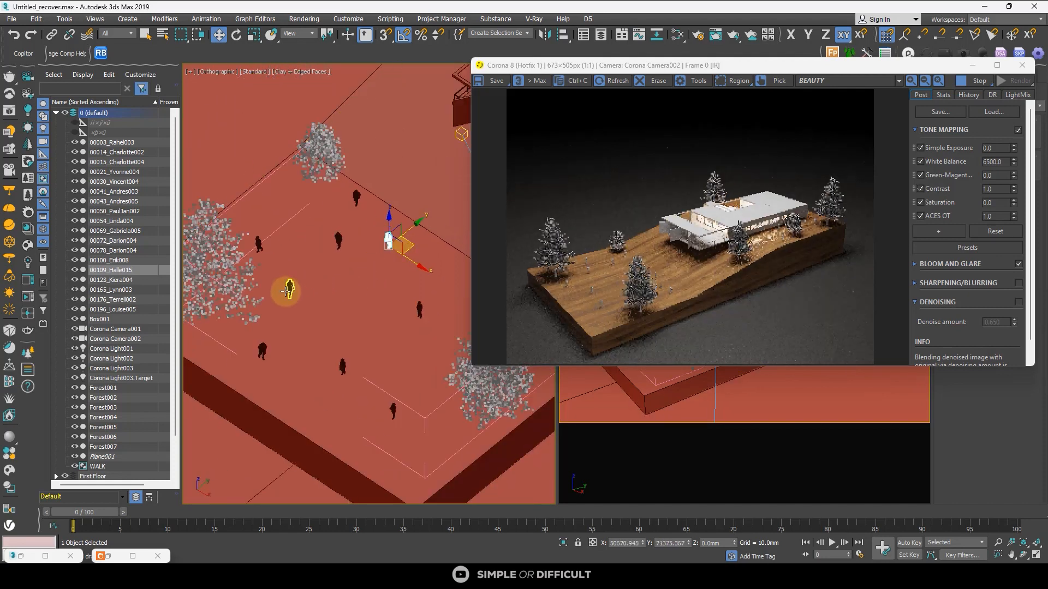
# Add two more figures on the open end to the selection, delete all three figures, and clear the selection.
pyautogui.keyDown('ctrl'); pyautogui.click(263, 354); pyautogui.keyUp('ctrl')
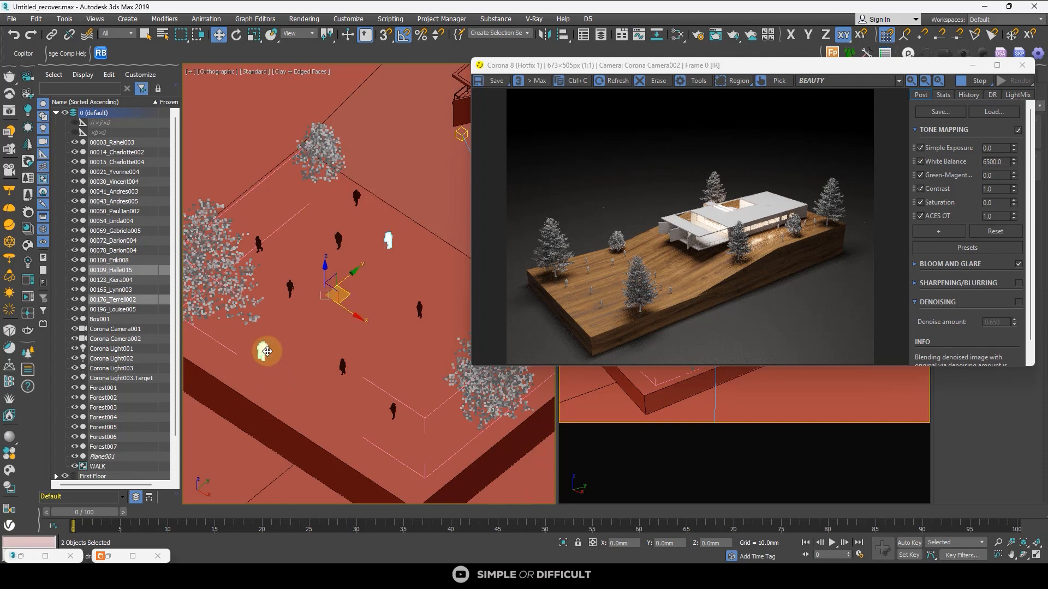
pyautogui.scroll(3, 295, 300)
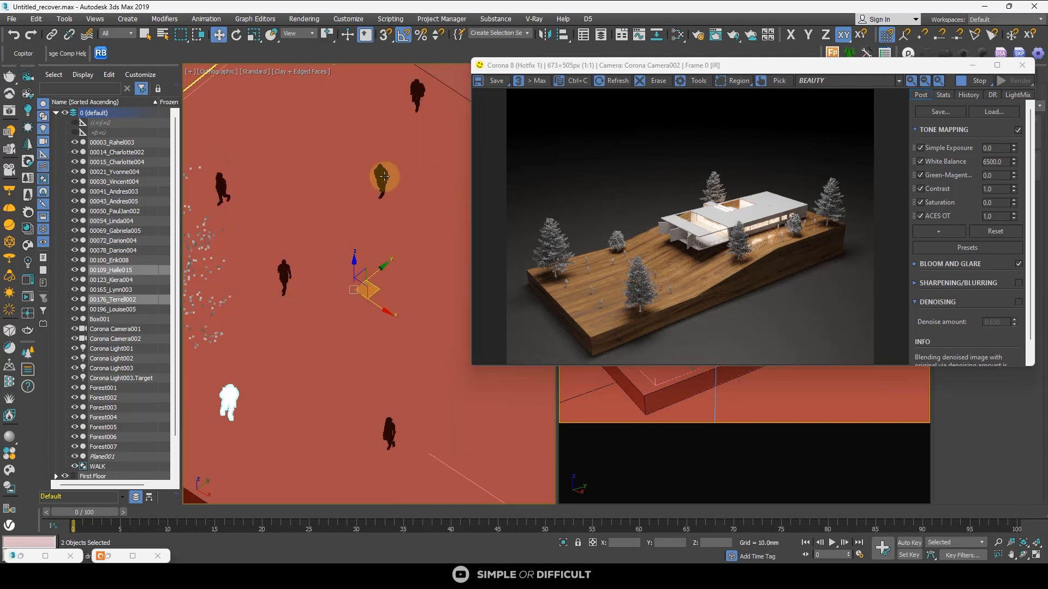
pyautogui.keyDown('ctrl'); pyautogui.click(384, 176); pyautogui.keyUp('ctrl')
pyautogui.scroll(-3, 327, 265)
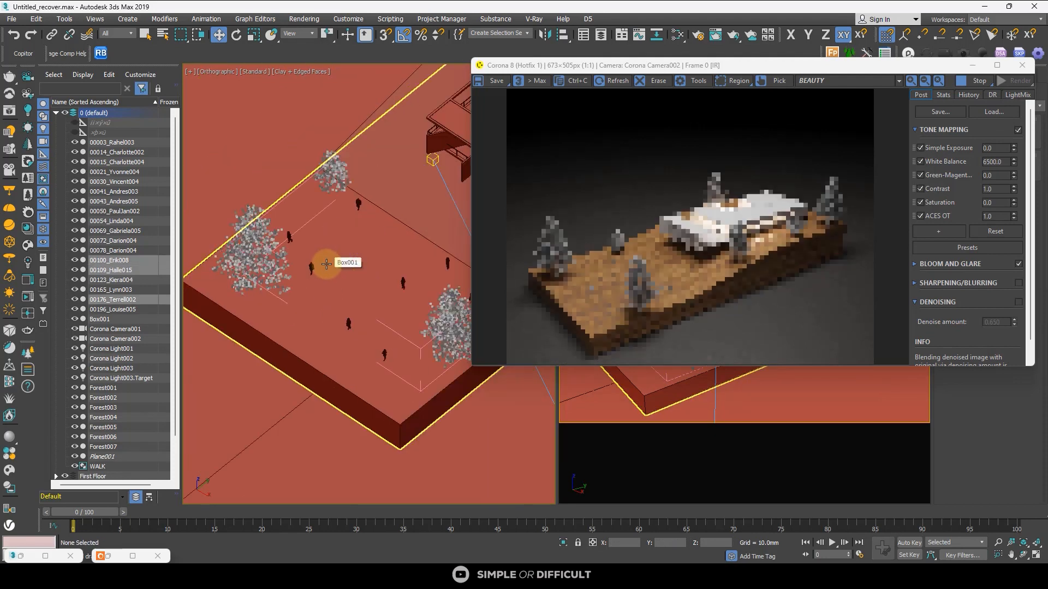
pyautogui.click(320, 265)
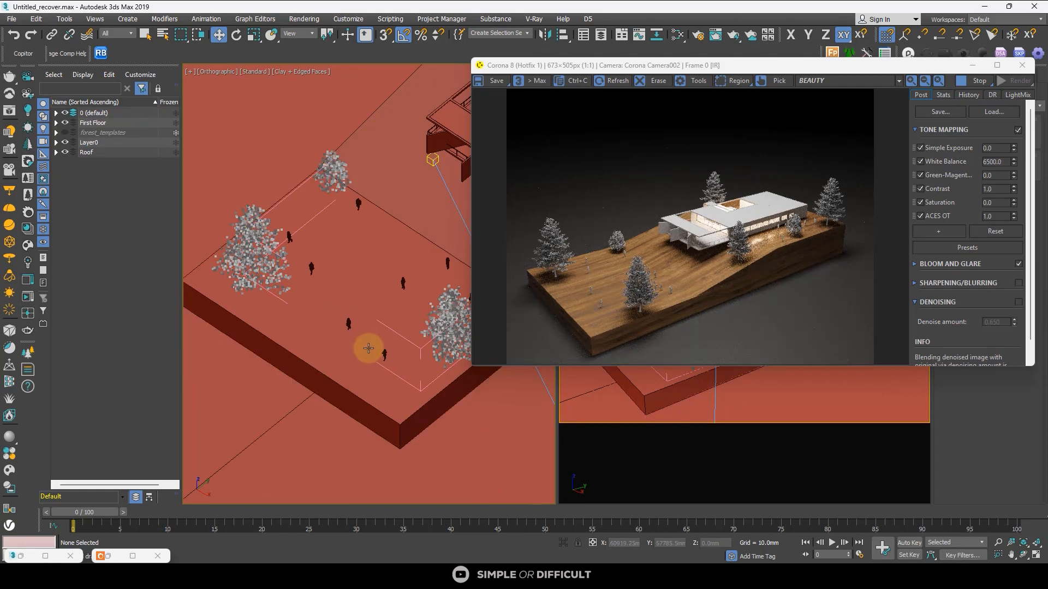
# Move the tree behind the house farther along the base's back edge and check it in the enlarged render.
pyautogui.scroll(2, 365, 206)
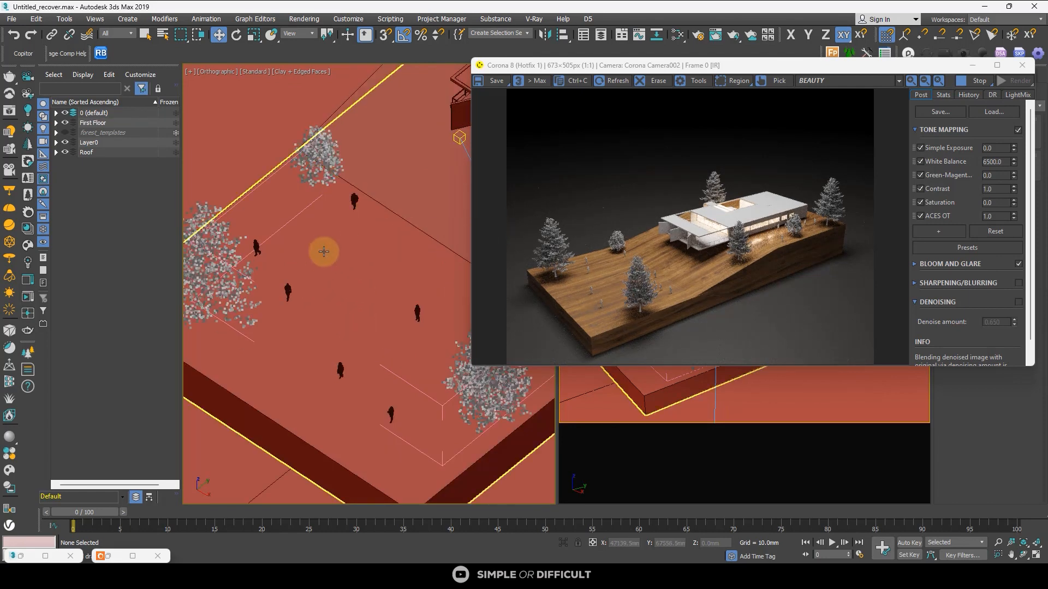
pyautogui.scroll(-5, 358, 228)
pyautogui.scroll(-3, 350, 240)
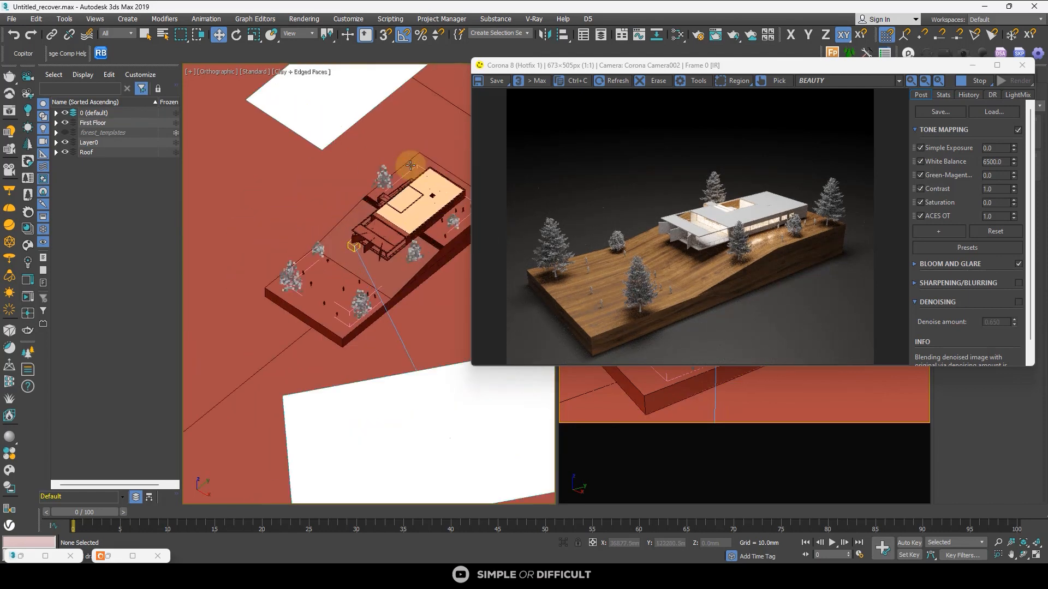
pyautogui.scroll(5, 377, 194)
pyautogui.click(377, 193)
pyautogui.moveTo(382, 194); pyautogui.dragTo(454, 146)
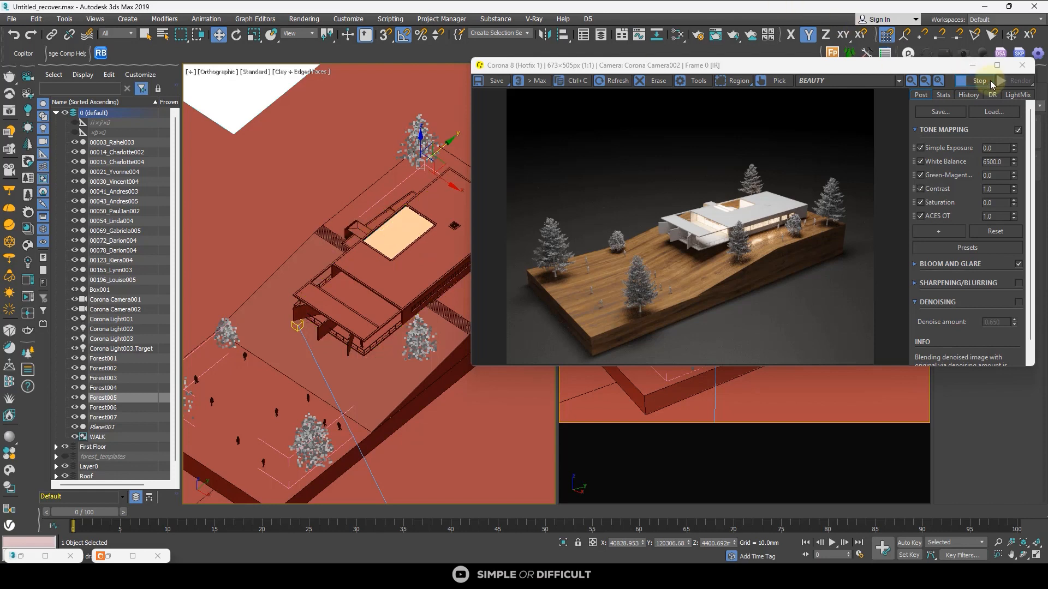
pyautogui.click(996, 65)
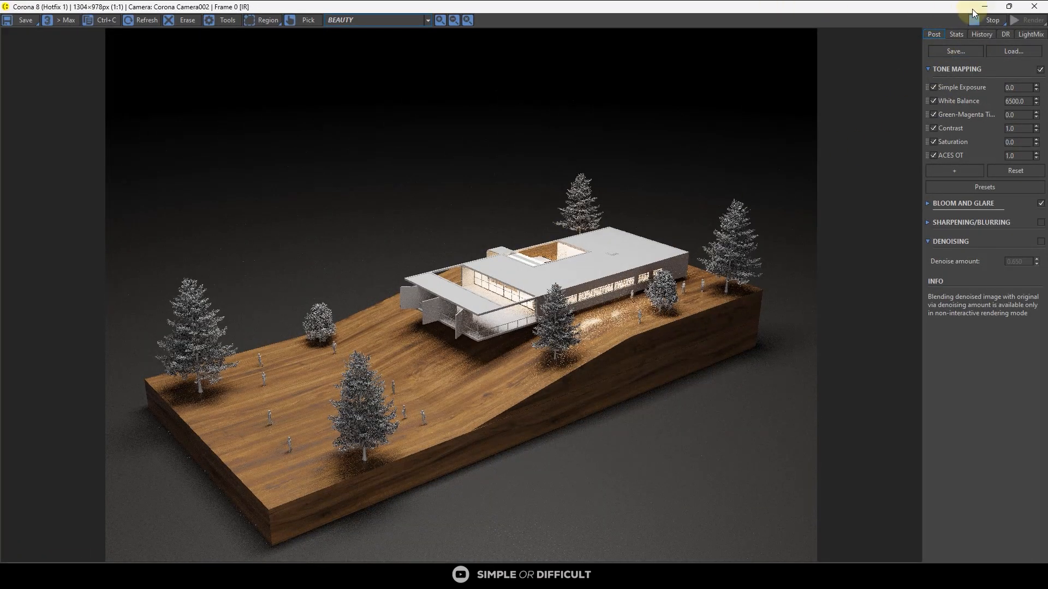
pyautogui.click(1009, 7)
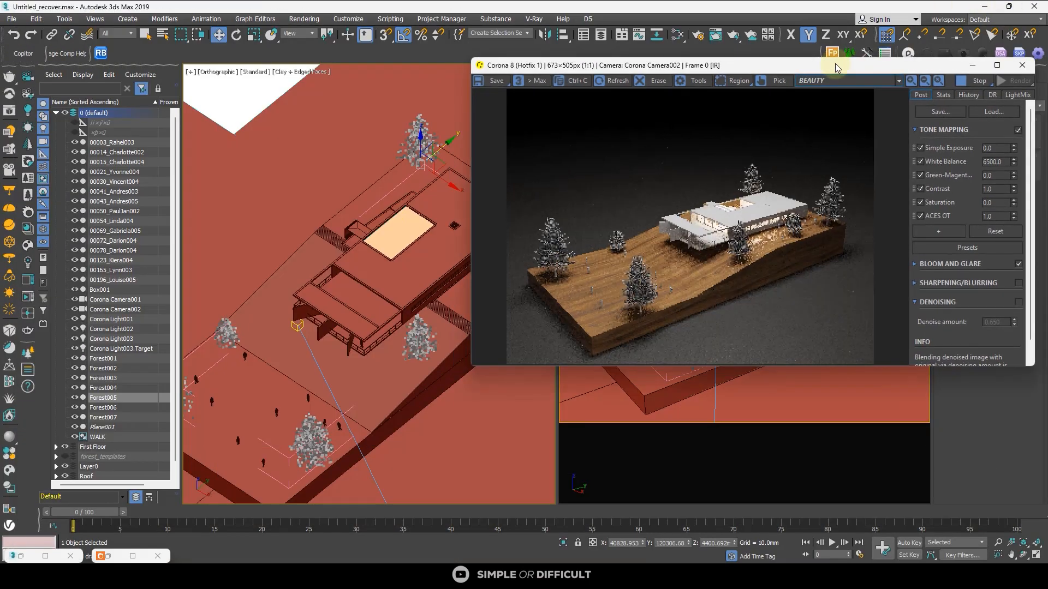
# Move the render window off the camera view, select Corona Camera002 and open its parameters for editing.
pyautogui.moveTo(835, 63); pyautogui.dragTo(410, 70)
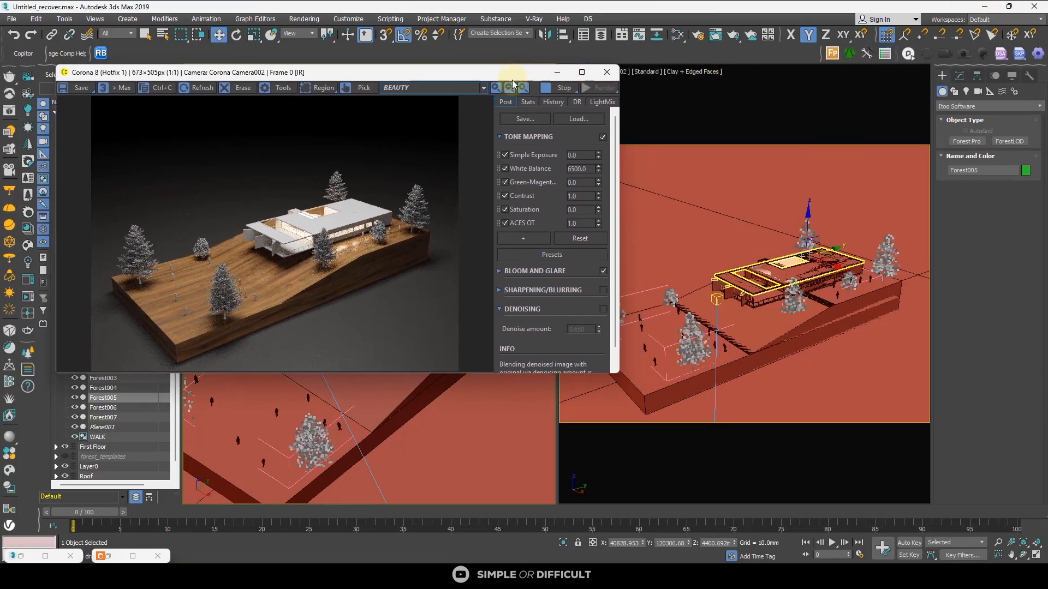
pyautogui.moveTo(577, 75); pyautogui.dragTo(546, 87)
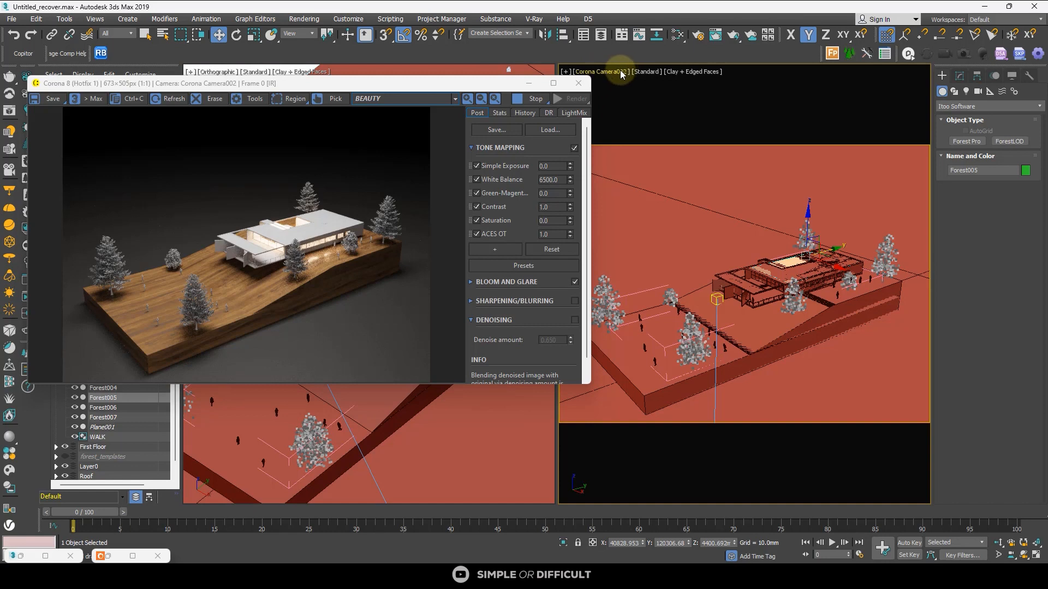
pyautogui.click(601, 71)
pyautogui.click(669, 282)
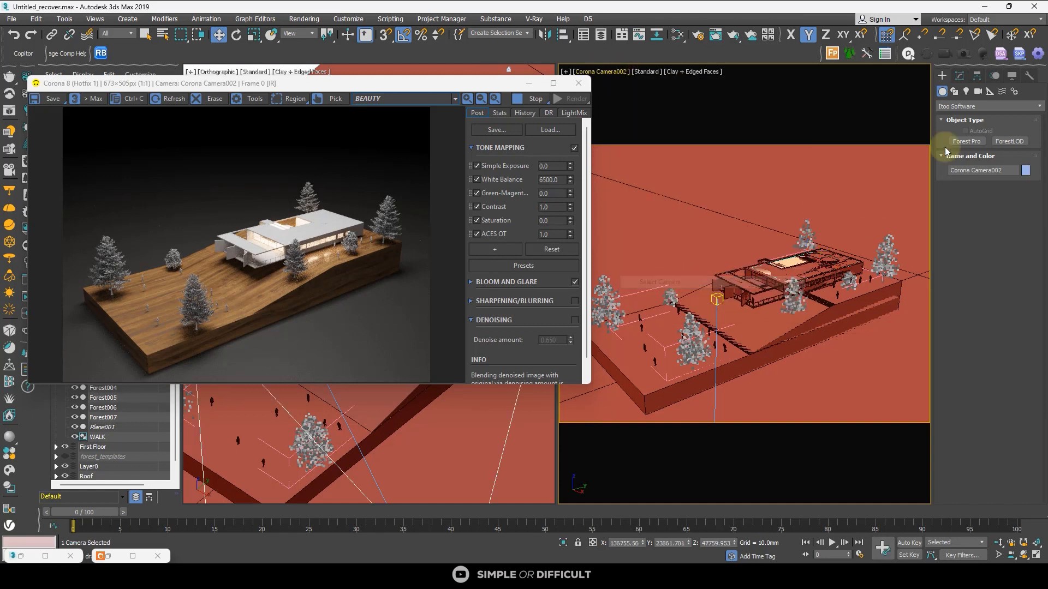
pyautogui.click(960, 76)
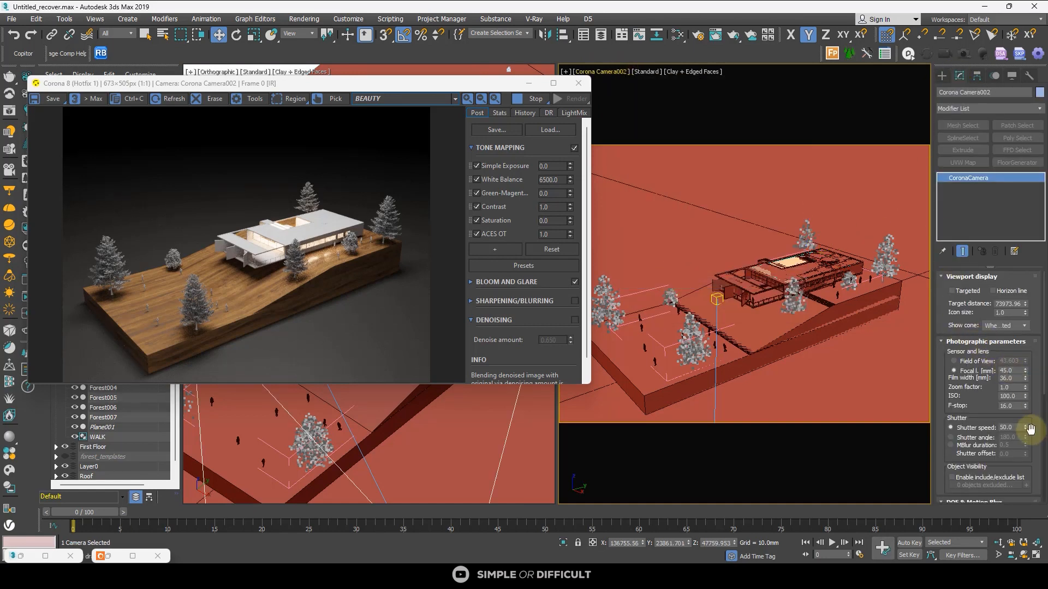
# Try a focal length of 42 mm on the camera and set it back to 45 mm.
pyautogui.doubleClick(1015, 371)
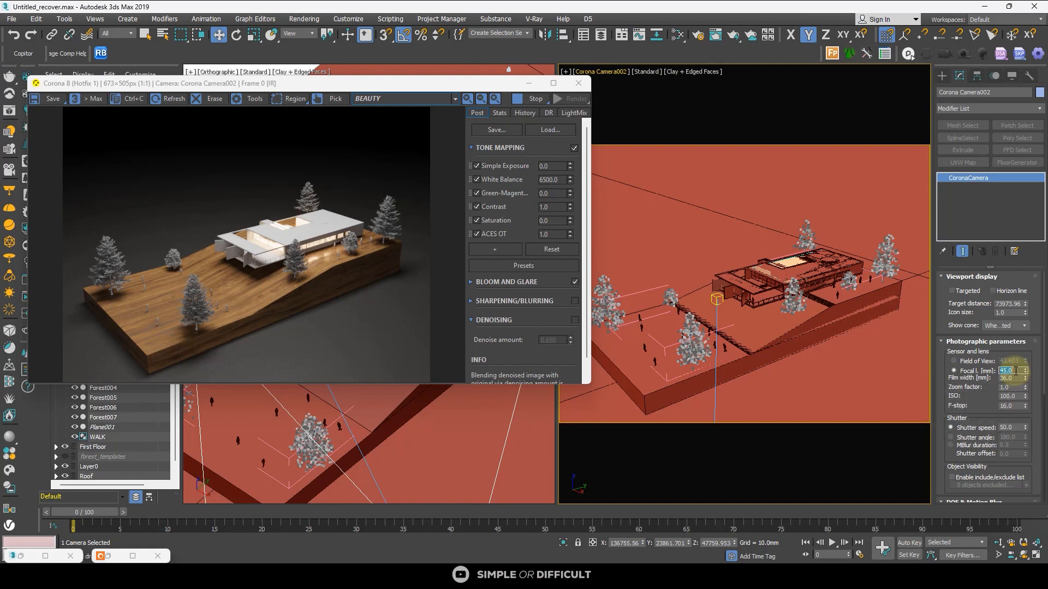
pyautogui.write('42')
pyautogui.press('Return')
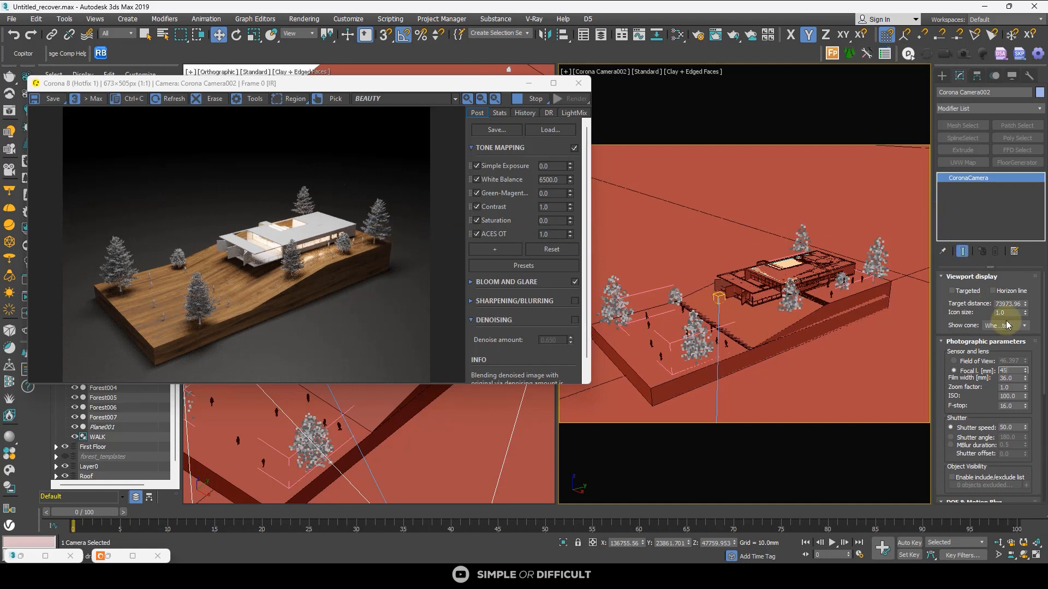
pyautogui.write('45')
pyautogui.press('Return')
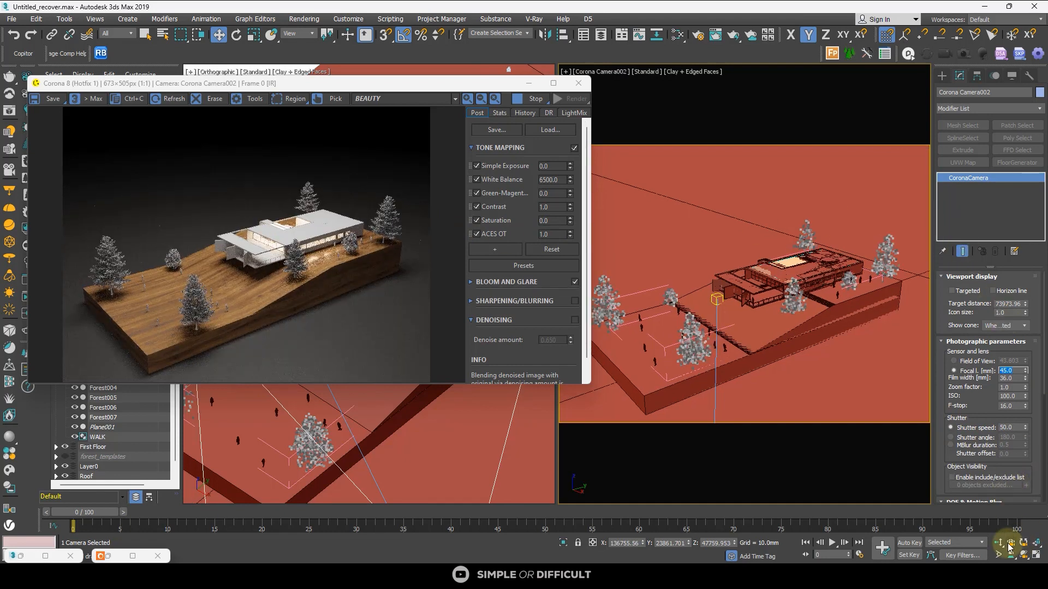
# Dolly the camera slightly away from the model and examine the framing in the enlarged render window.
pyautogui.click(999, 542)
pyautogui.moveTo(803, 320); pyautogui.dragTo(805, 318)
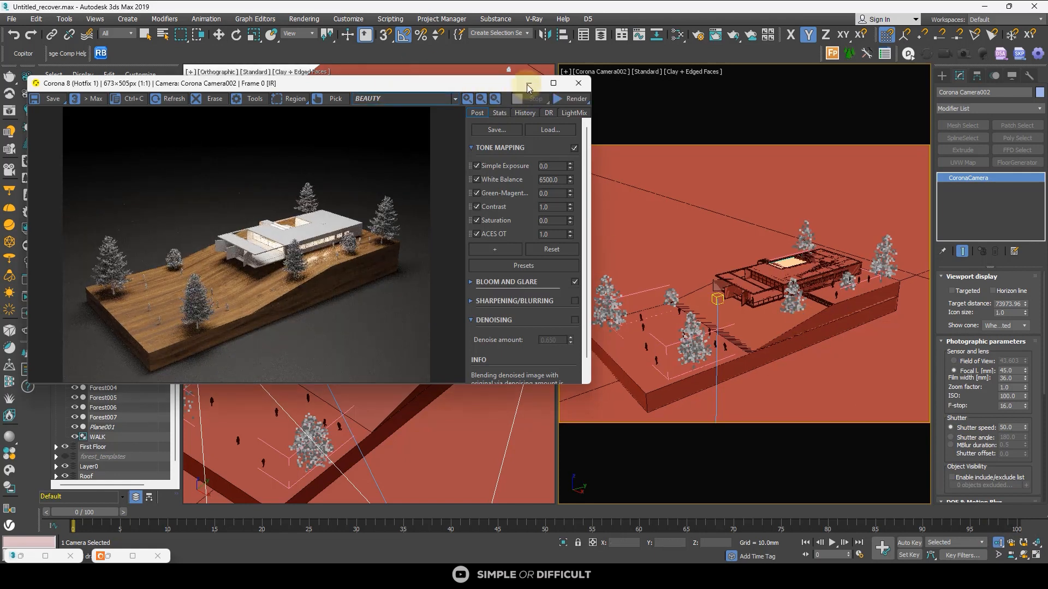
pyautogui.click(555, 84)
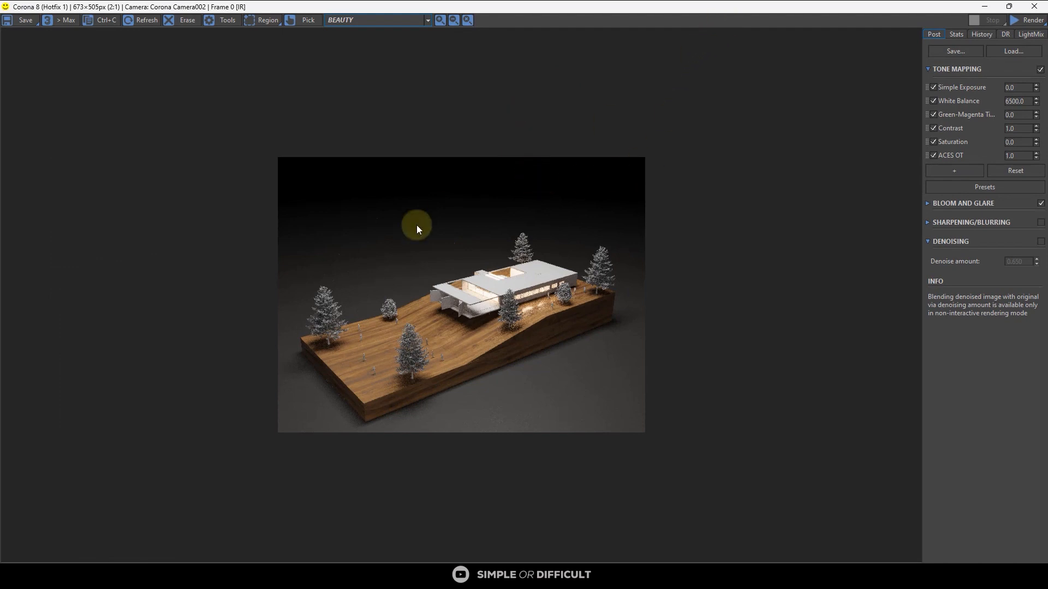
pyautogui.scroll(3, 420, 220)
# Raise the render's white balance to about 6682.6 and minimize the render window.
pyautogui.moveTo(755, 8); pyautogui.dragTo(460, 68)
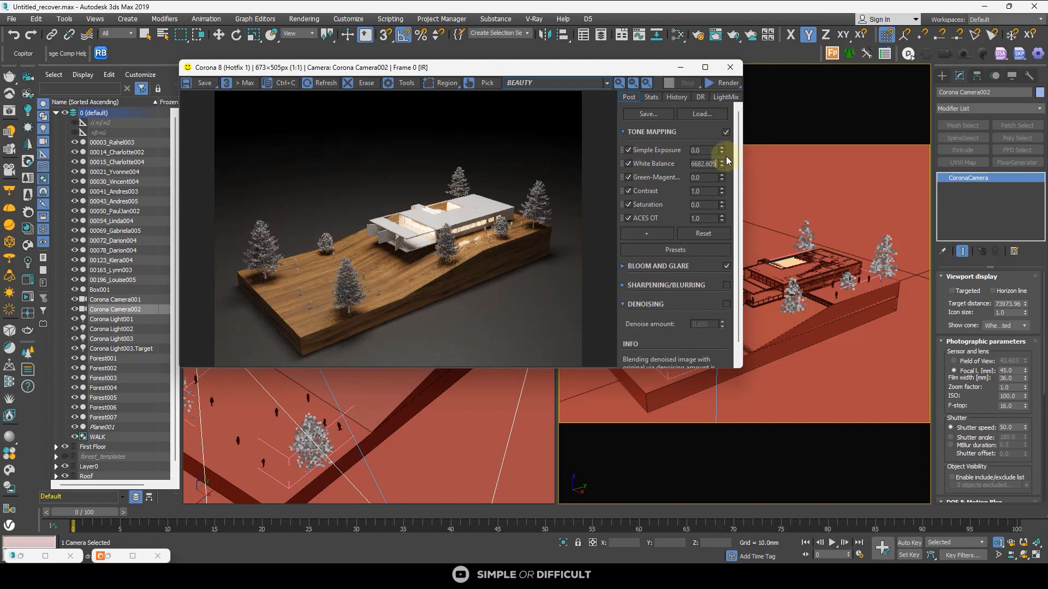
pyautogui.click(682, 68)
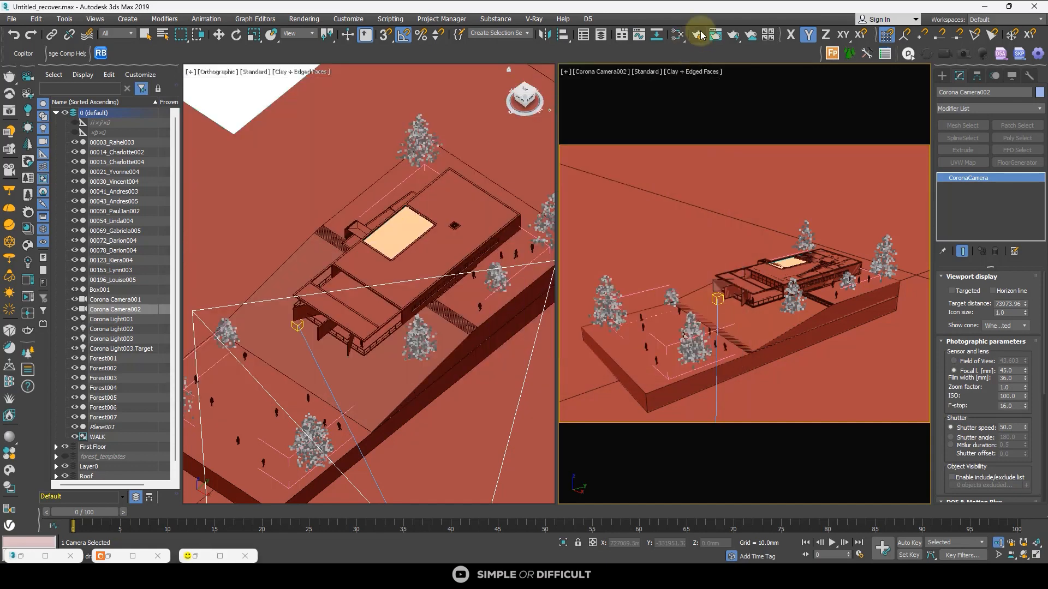
# Set the denoising mode in the Corona render setup to Corona High Quality.
pyautogui.press('F10')
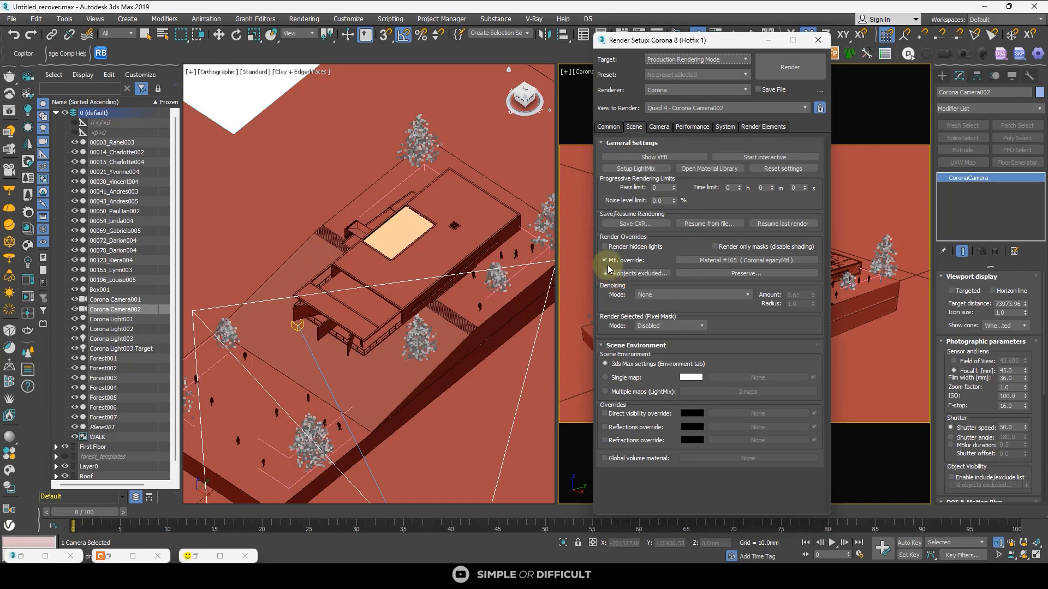
pyautogui.click(647, 294)
pyautogui.click(656, 333)
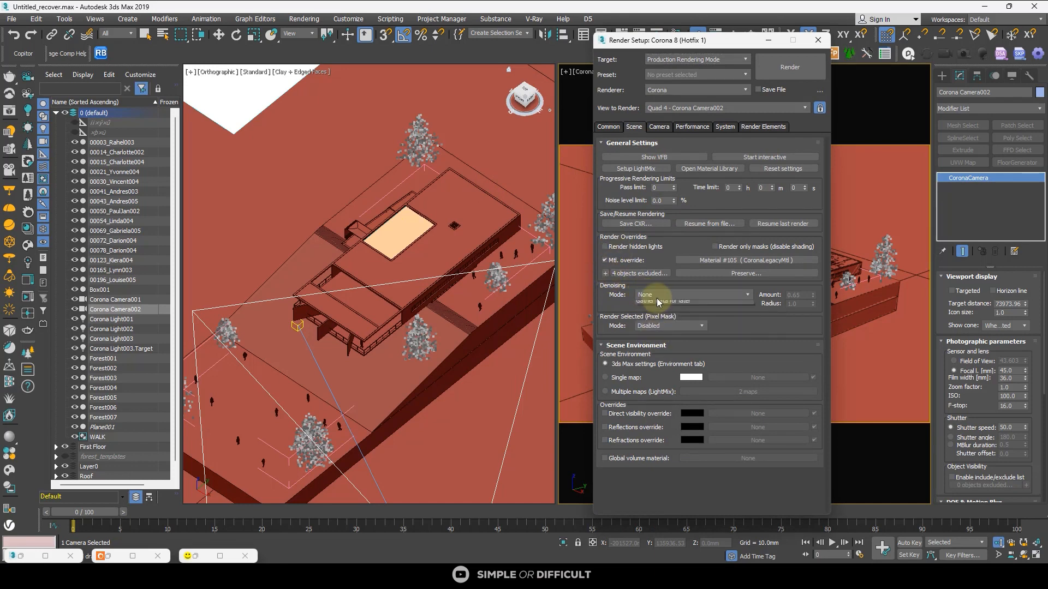
pyautogui.click(658, 297)
pyautogui.click(656, 332)
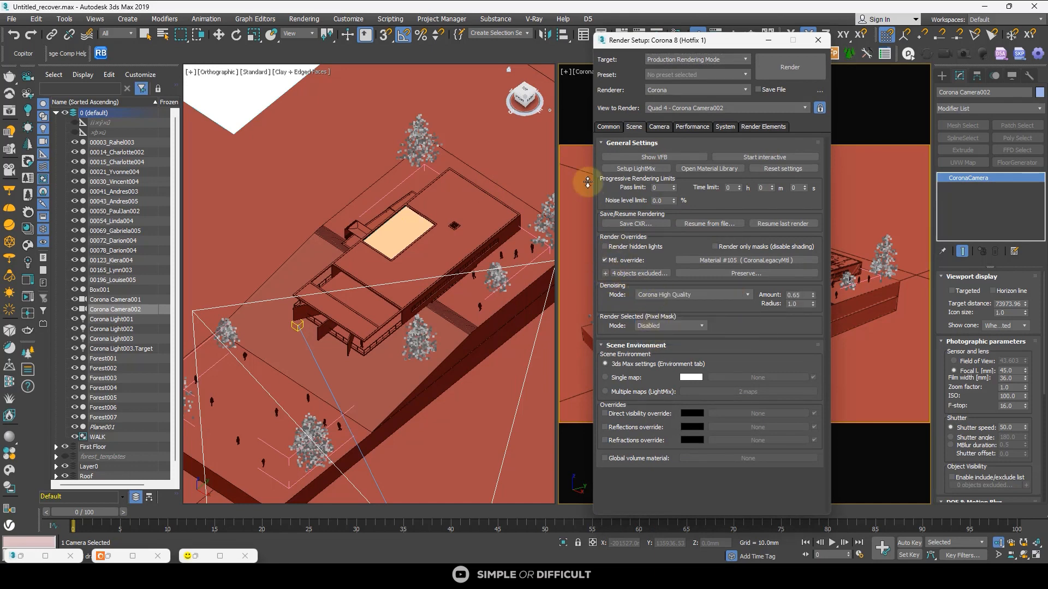
# Set the render output size to the 35mm cine format with the 1.316 image aspect and a width of 3000 pixels.
pyautogui.click(609, 129)
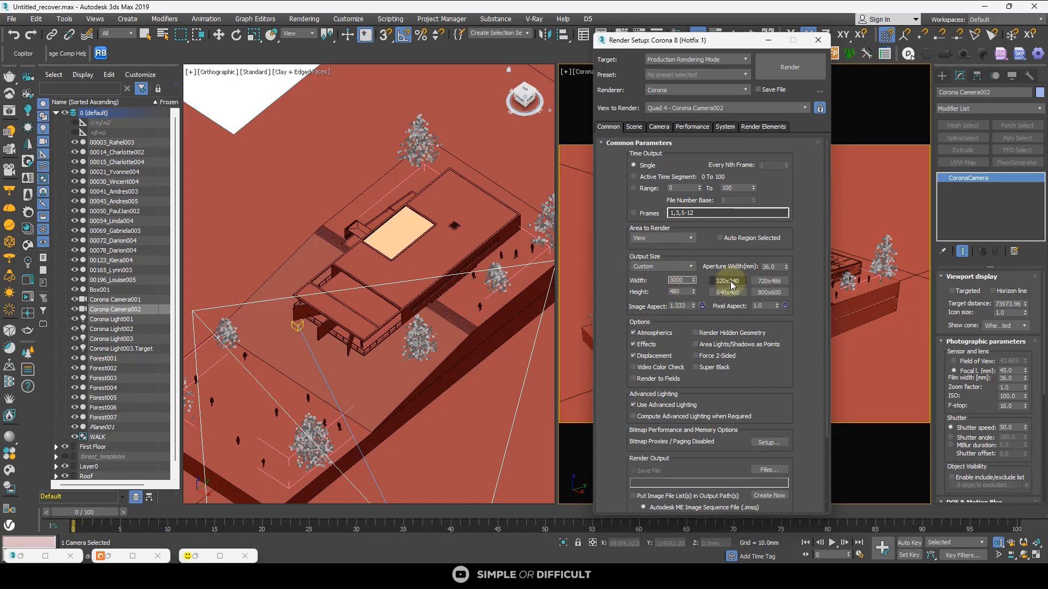
pyautogui.press('Tab')
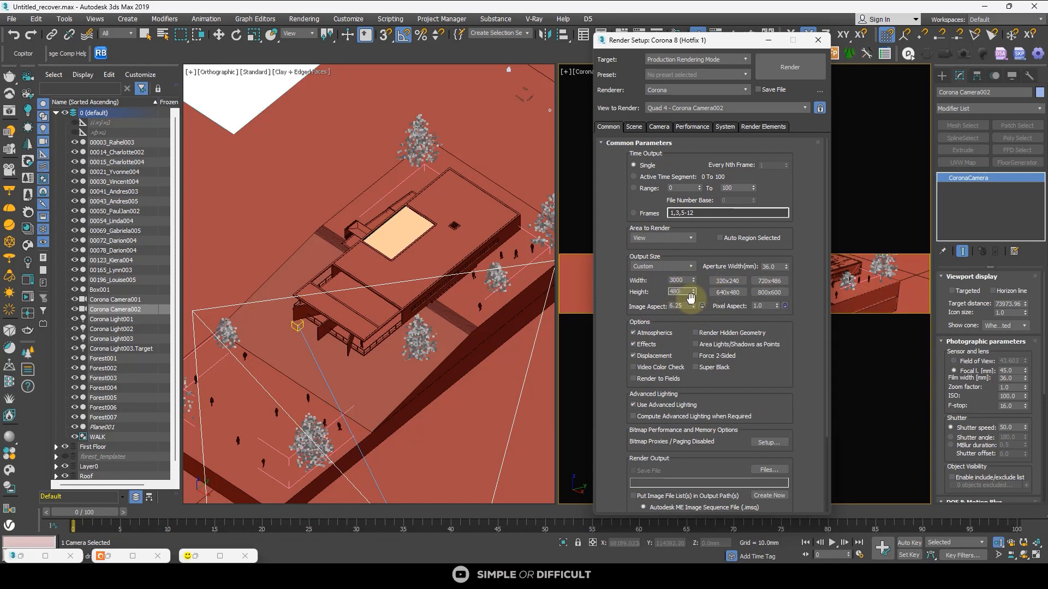
pyautogui.click(664, 285)
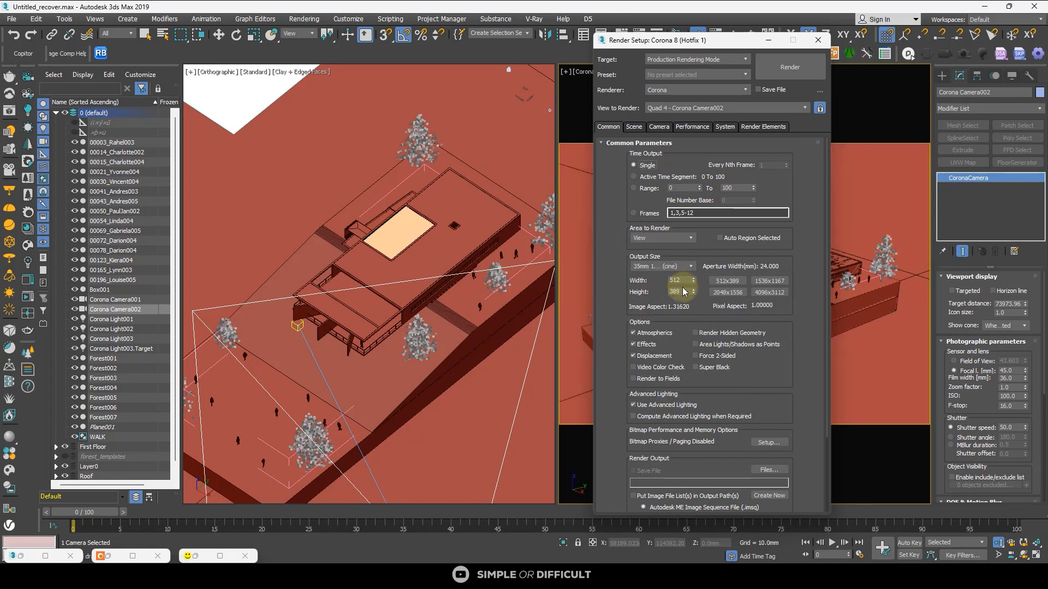
pyautogui.doubleClick(682, 281)
pyautogui.write('3000')
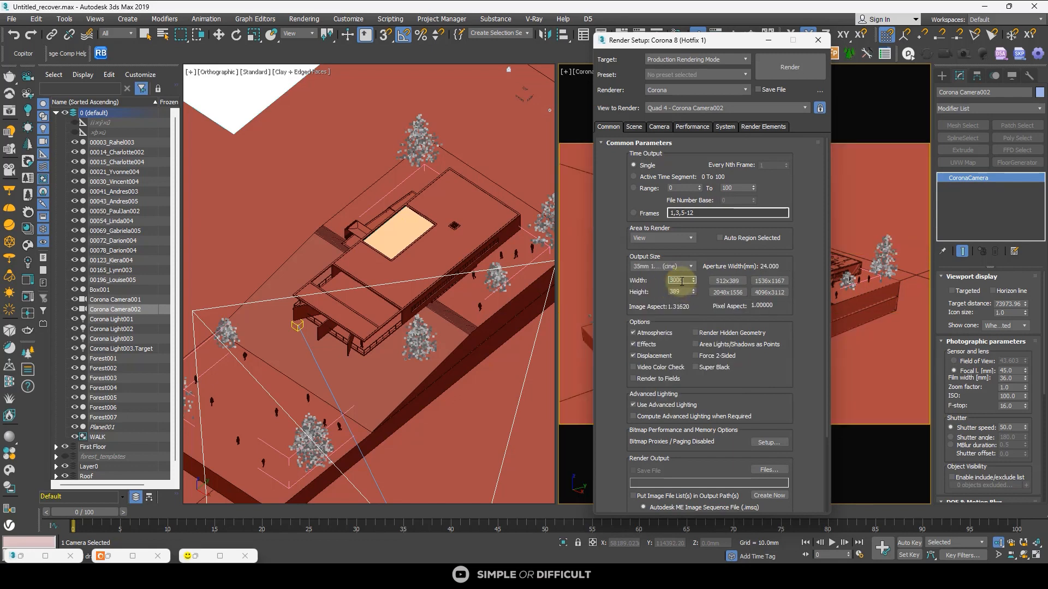
pyautogui.write('300')
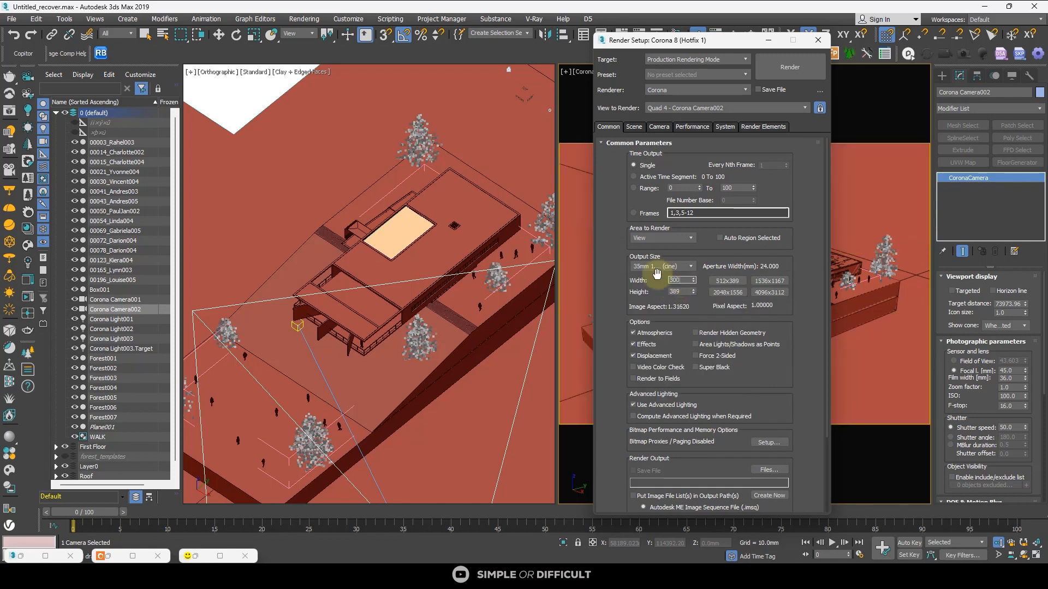
pyautogui.write('0')
pyautogui.press('Return')
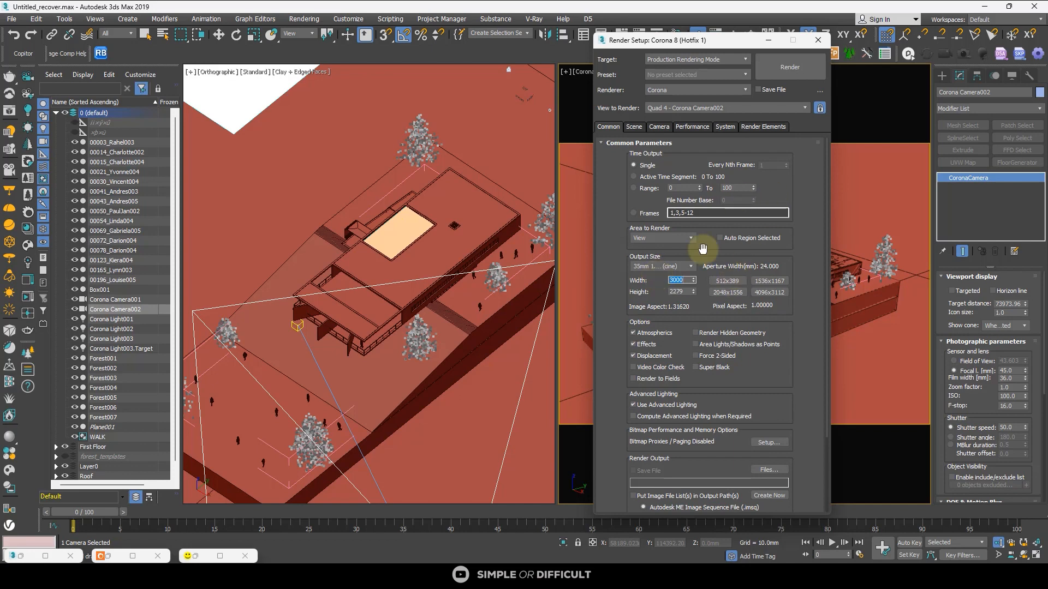
# Run a brief interactive preview of the camera view in the render window, stop it and start the final production render.
pyautogui.click(224, 550)
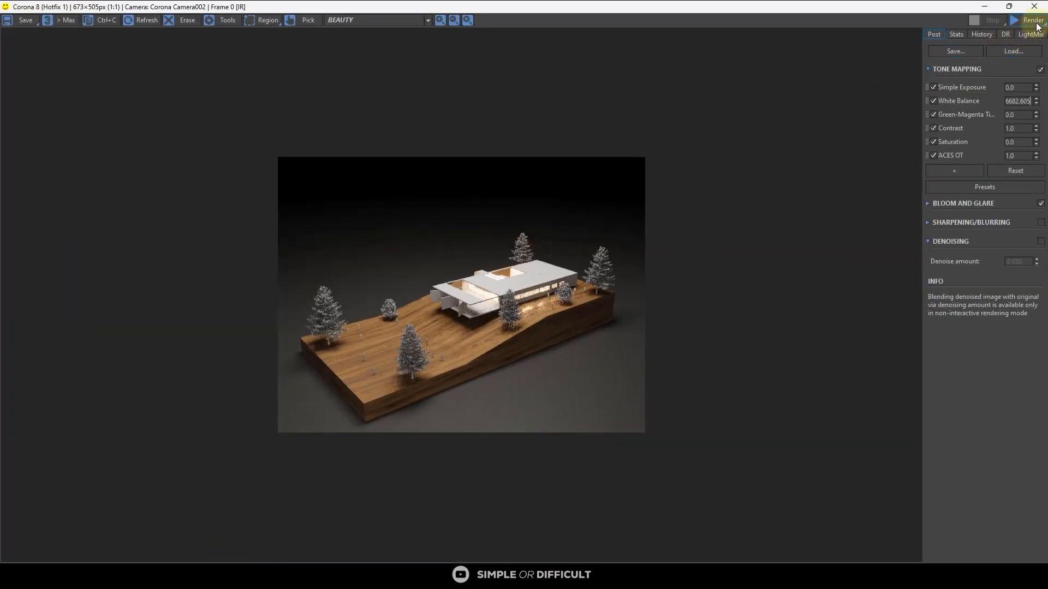
pyautogui.click(1029, 21)
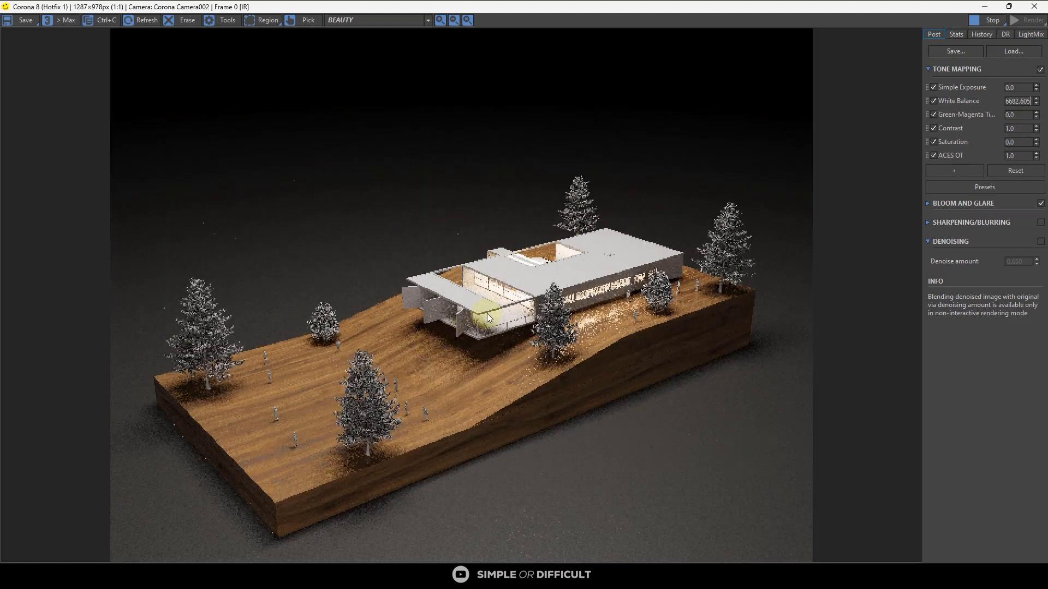
pyautogui.click(988, 21)
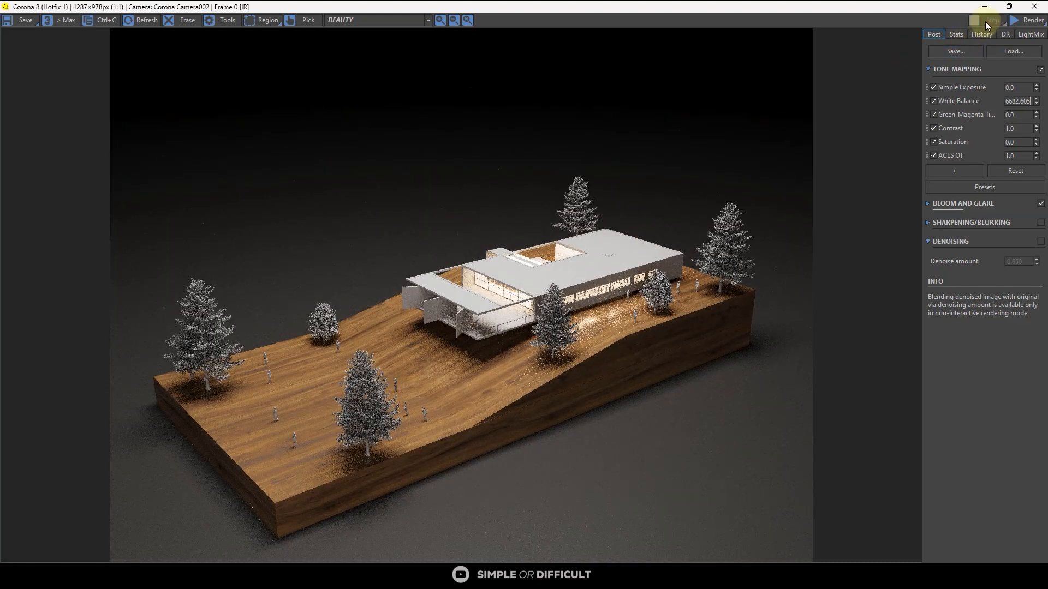
pyautogui.click(1028, 21)
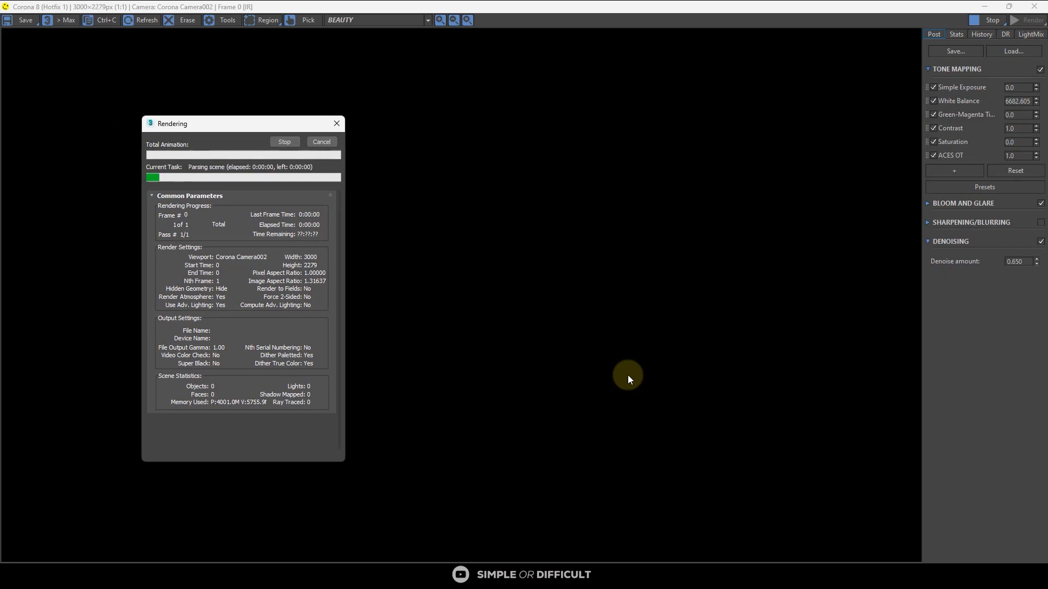